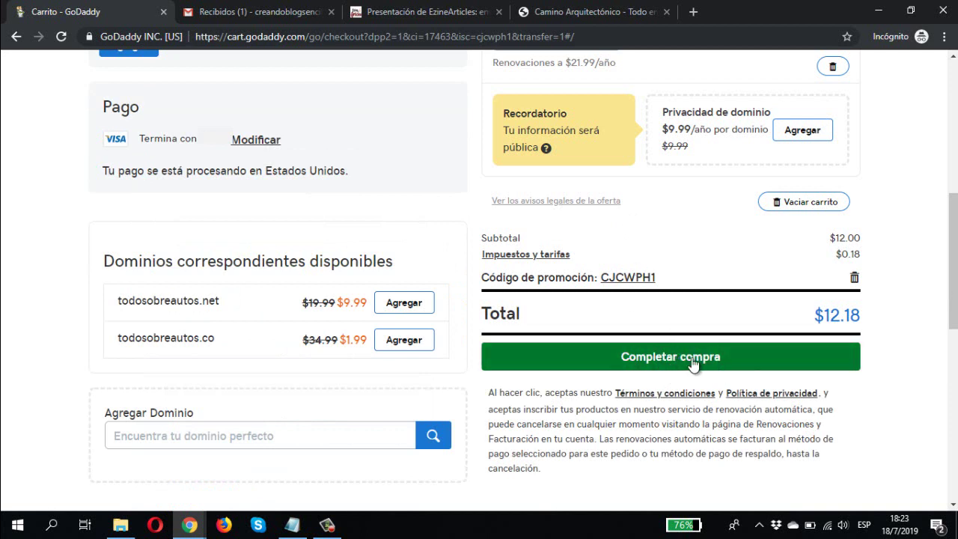
Review the cart and place the $12.18 order for managed WordPress with todosobreautos.info
{"action": "scroll", "coordinate": [657, 303], "scroll_direction": "up", "scroll_amount": 7}
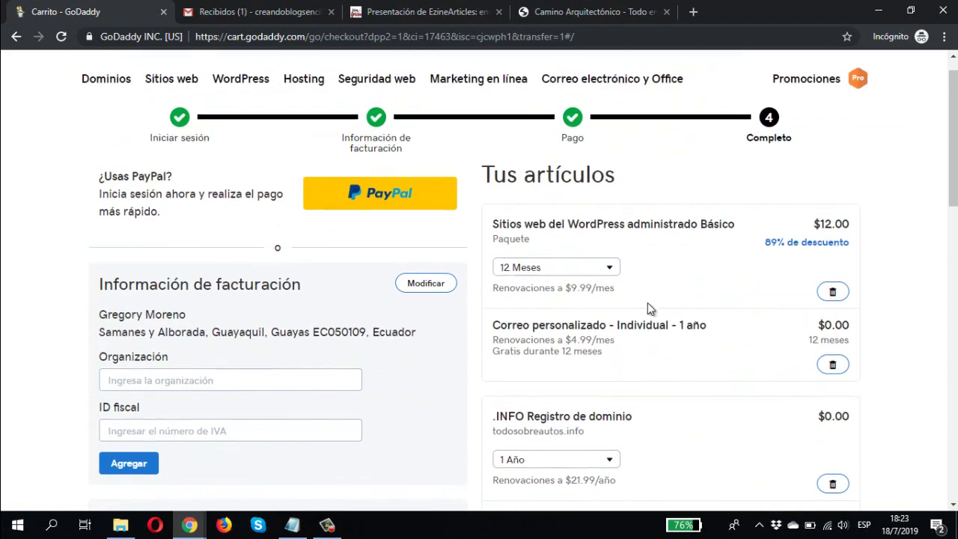
{"action": "scroll", "coordinate": [648, 307], "scroll_direction": "down", "scroll_amount": 7}
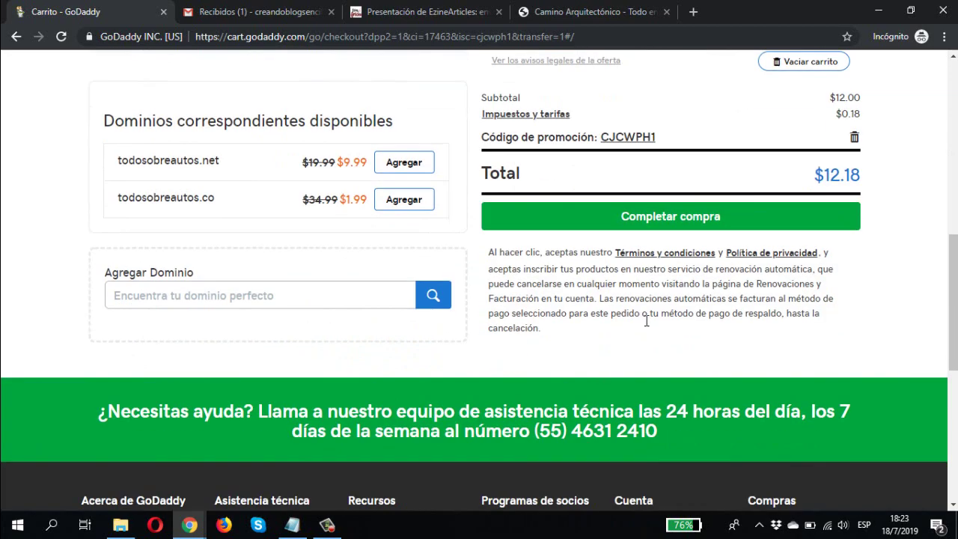
{"action": "left_click", "coordinate": [666, 225]}
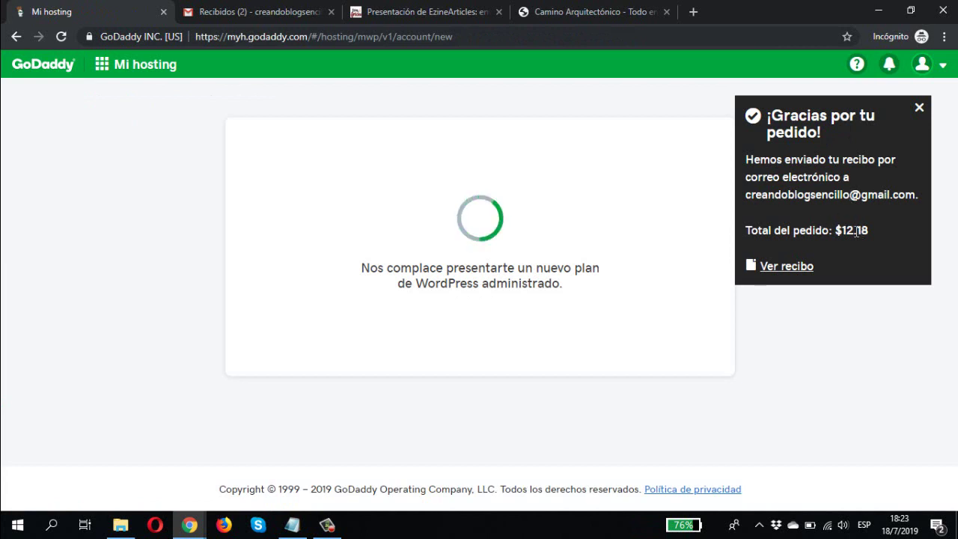
Open the GoDaddy order confirmation email in Gmail, scroll its order table, then return to GoDaddy
{"action": "left_click", "coordinate": [267, 13]}
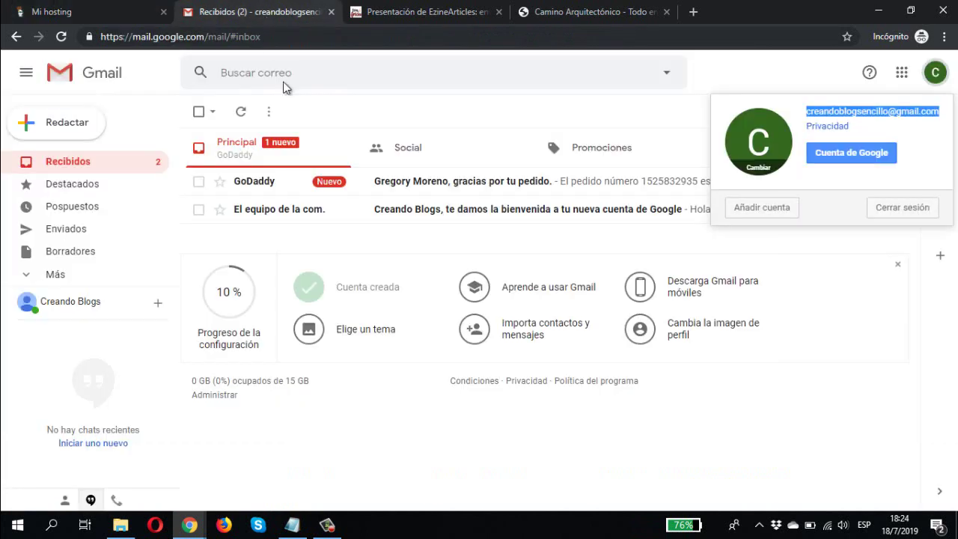
{"action": "left_click", "coordinate": [260, 179]}
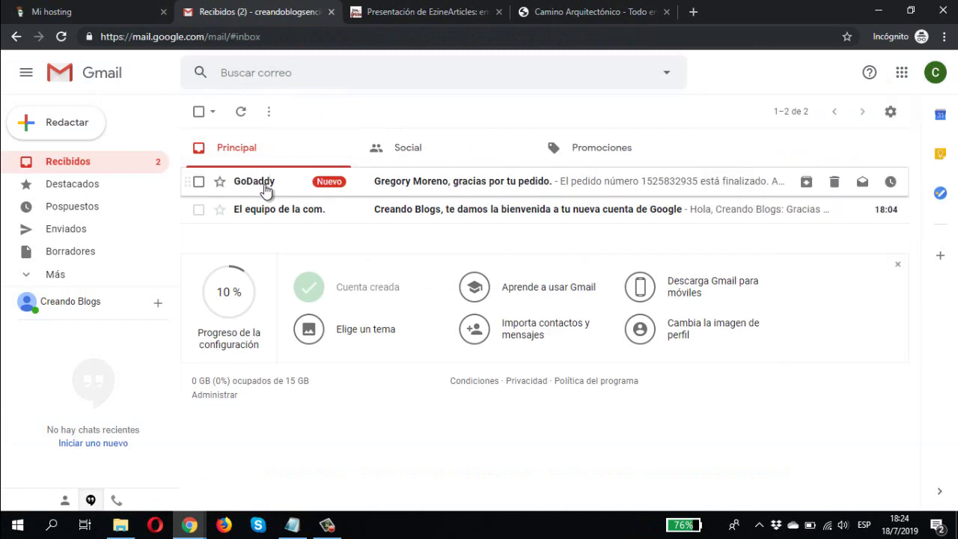
{"action": "left_click", "coordinate": [402, 194]}
{"action": "scroll", "coordinate": [442, 338], "scroll_direction": "down", "scroll_amount": 3}
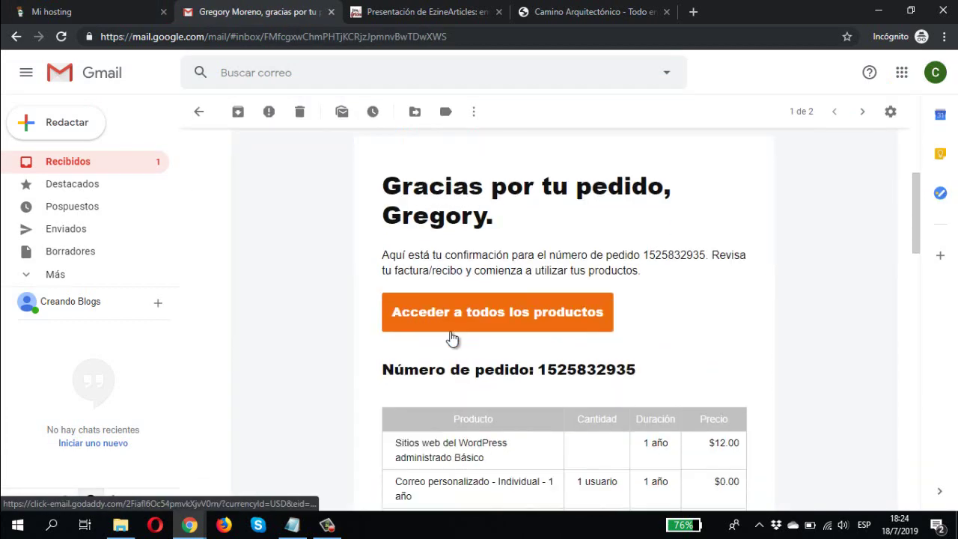
{"action": "scroll", "coordinate": [462, 333], "scroll_direction": "down", "scroll_amount": 3}
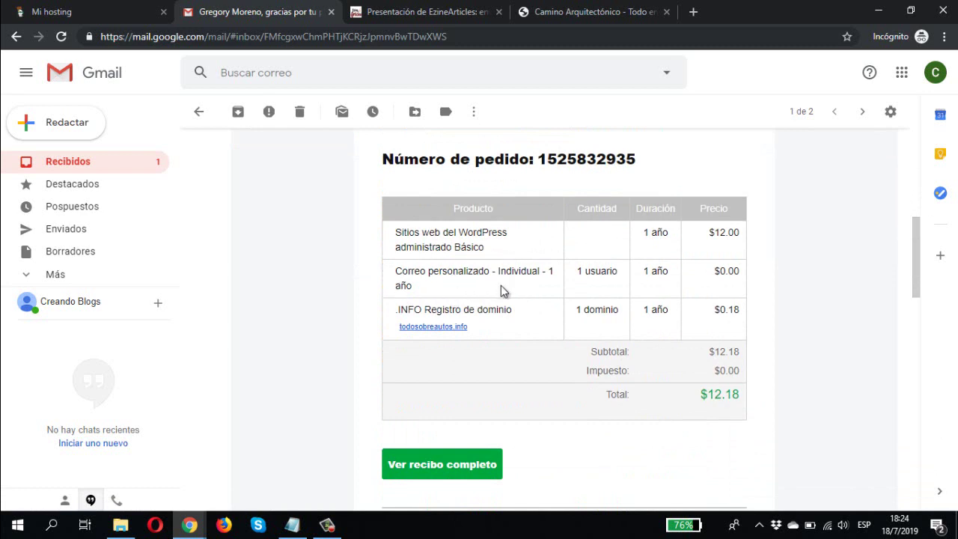
{"action": "left_click", "coordinate": [108, 15]}
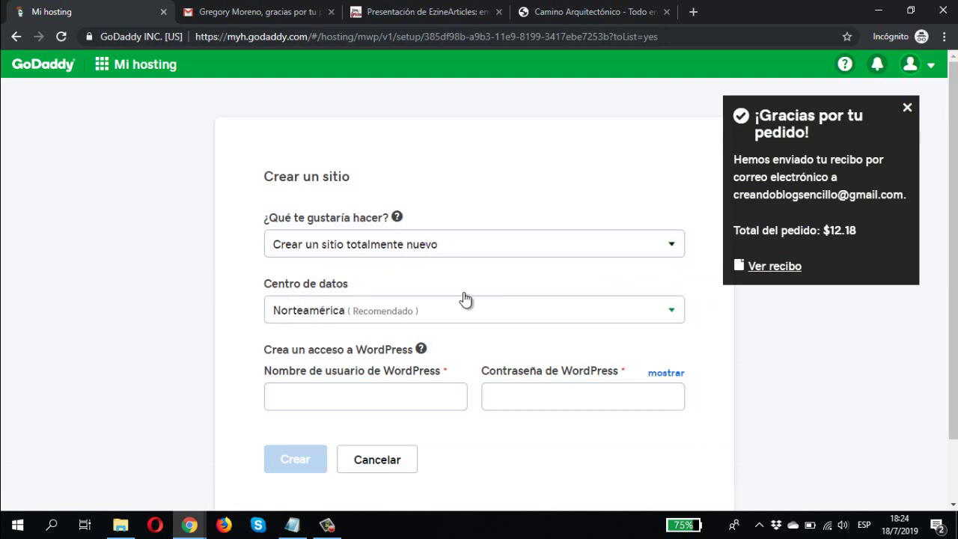
Enter a WordPress username in the Nombre de usuario de WordPress field of Crear un sitio
{"action": "scroll", "coordinate": [464, 299], "scroll_direction": "down", "scroll_amount": 1}
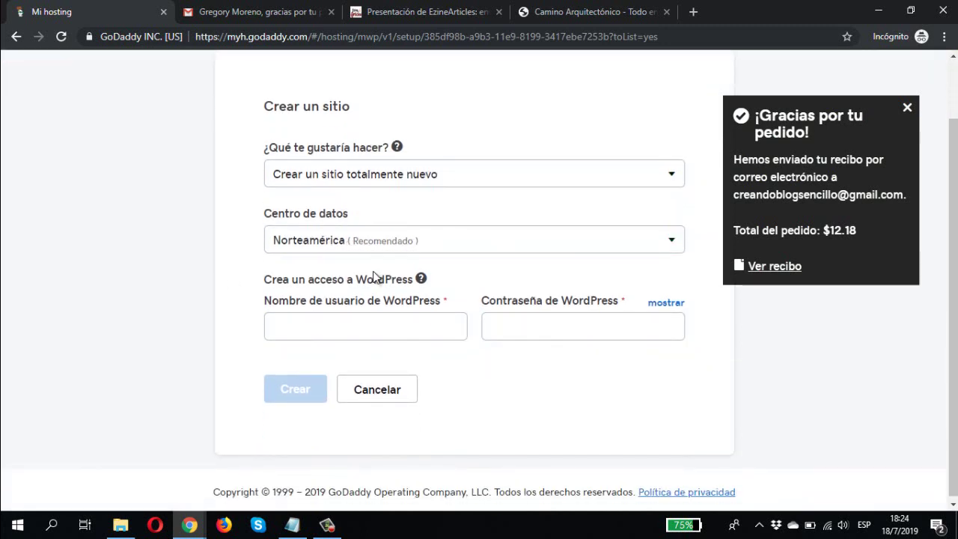
{"action": "left_click", "coordinate": [339, 316]}
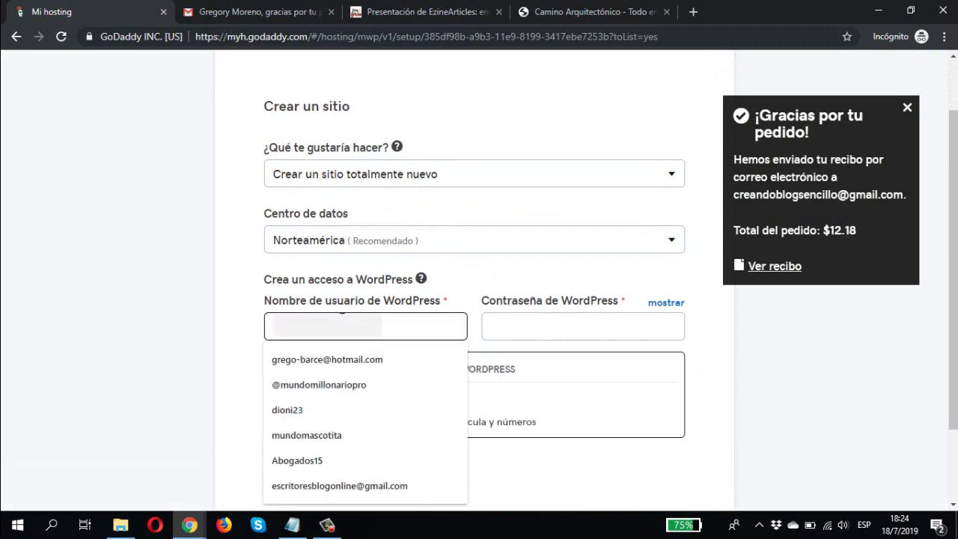
{"action": "type", "text": "g"}
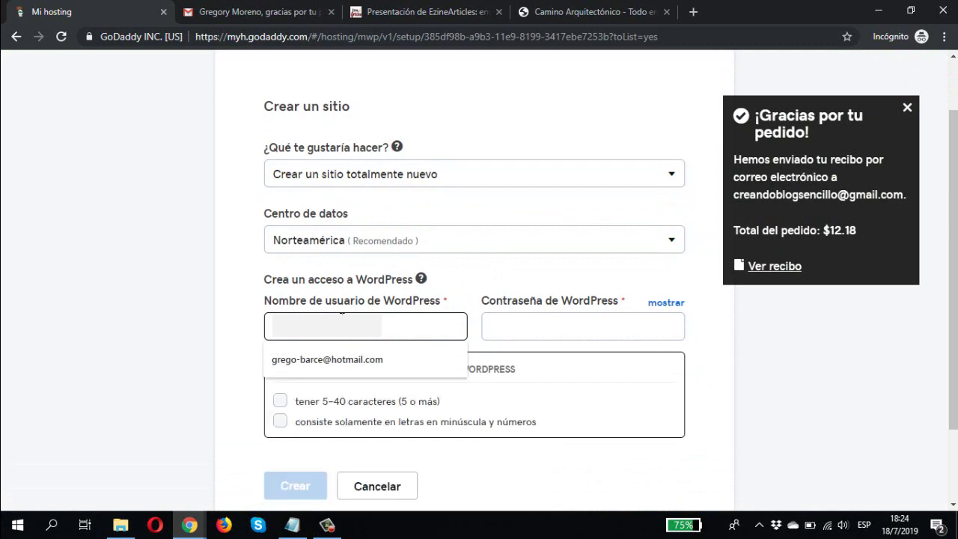
{"action": "type", "text": "rego"}
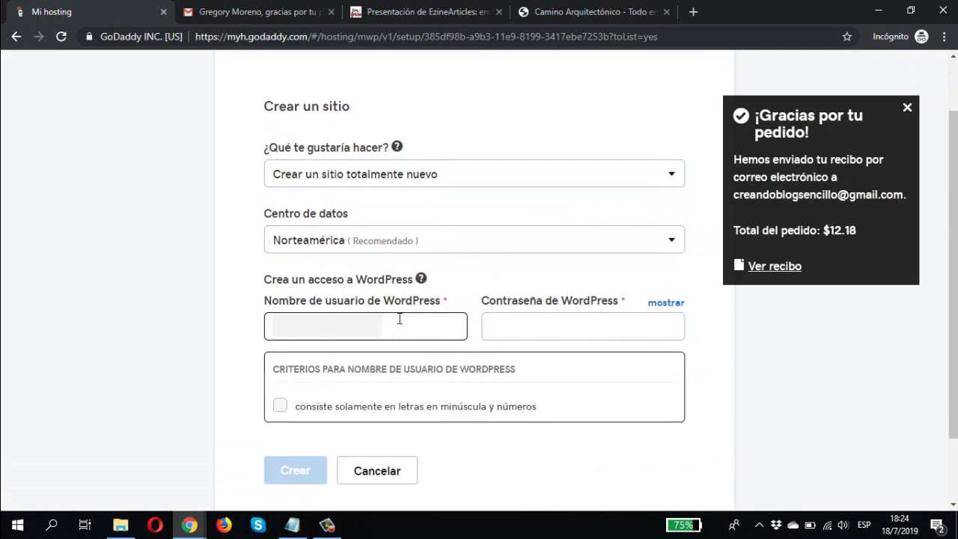
{"action": "left_click", "coordinate": [528, 330]}
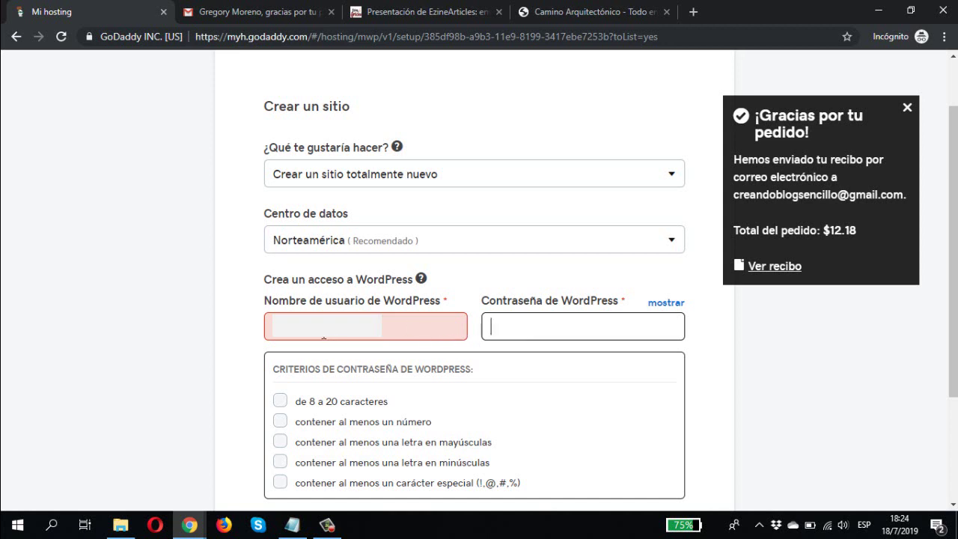
{"action": "left_click", "coordinate": [329, 337]}
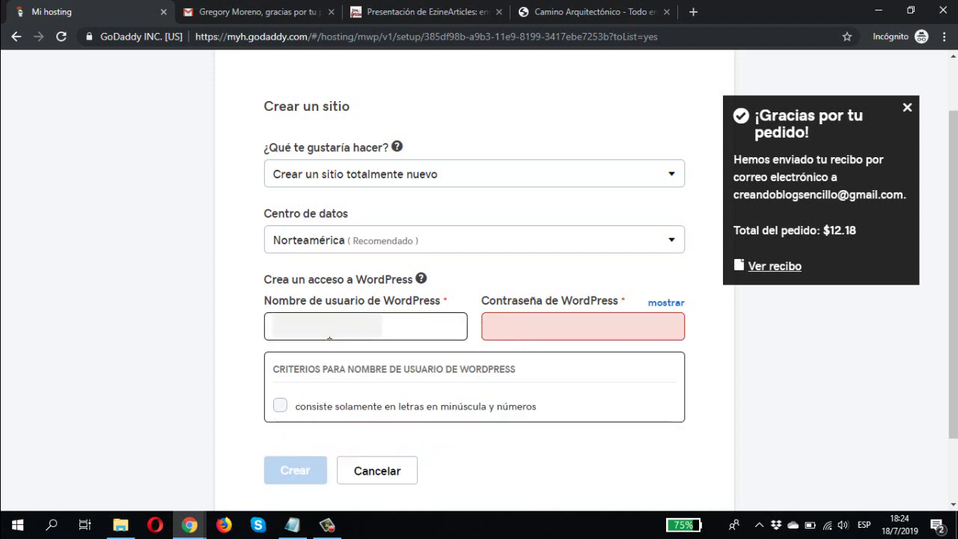
{"action": "left_click", "coordinate": [492, 330]}
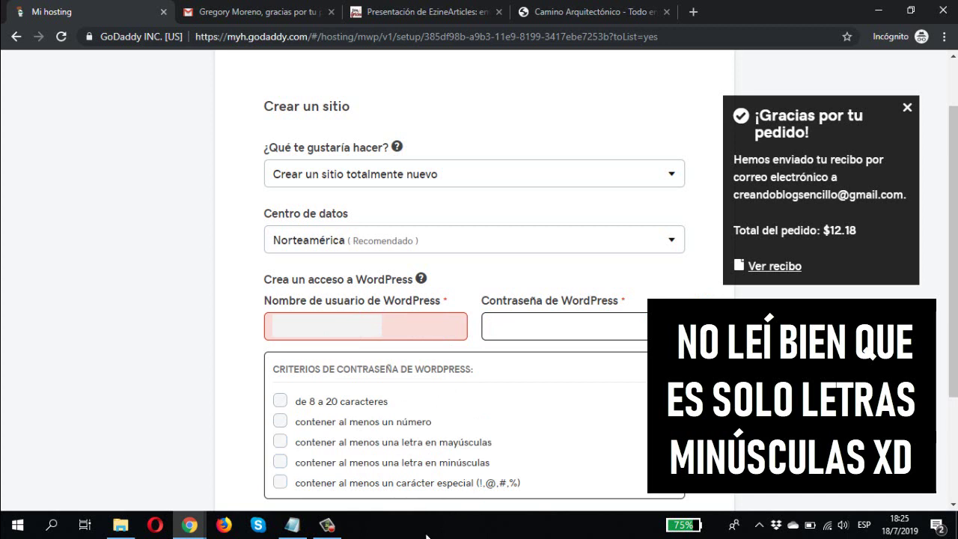
{"action": "left_click", "coordinate": [298, 337]}
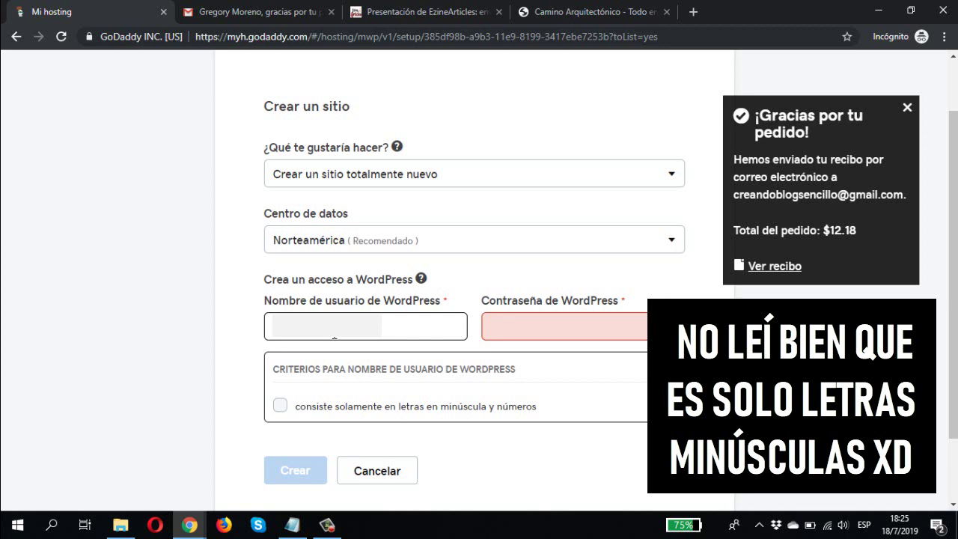
{"action": "left_click", "coordinate": [334, 338]}
Enter the WordPress password and correct the username to lowercase letters so it validates
{"action": "left_click", "coordinate": [589, 322]}
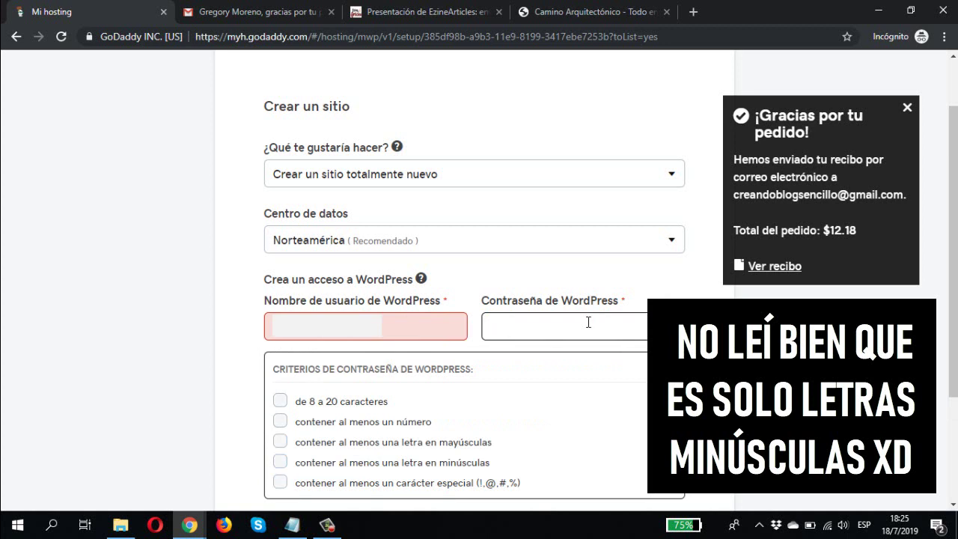
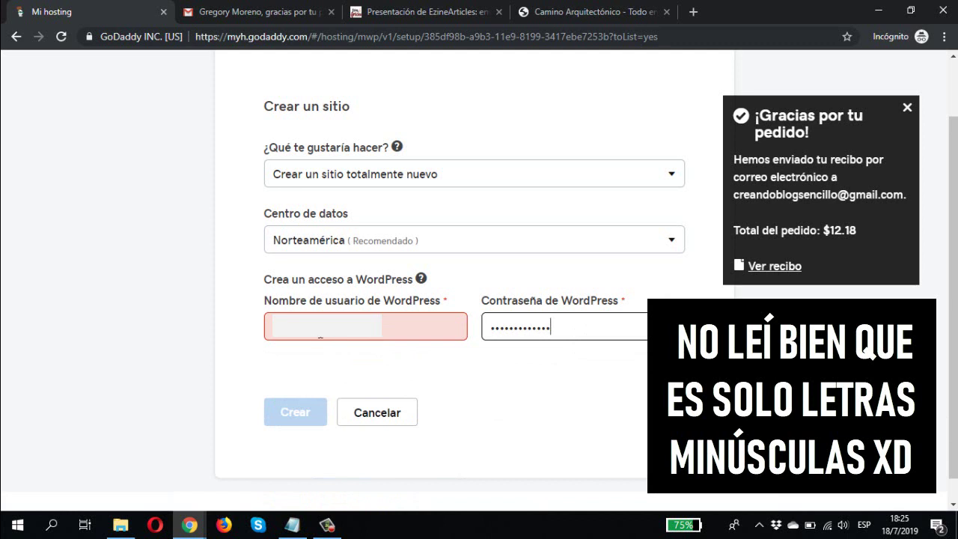
{"action": "left_click", "coordinate": [322, 326]}
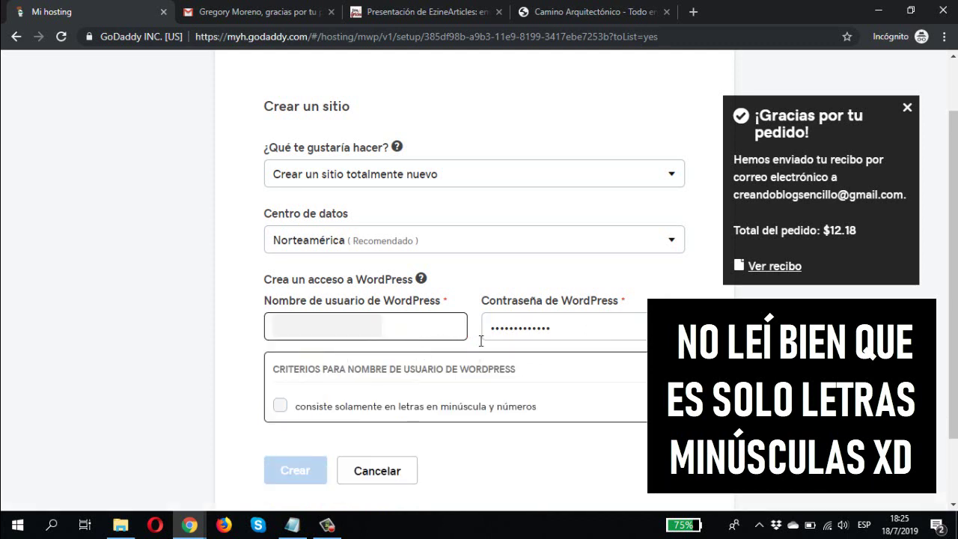
{"action": "left_click", "coordinate": [507, 330]}
{"action": "left_click", "coordinate": [419, 327]}
{"action": "left_click", "coordinate": [484, 327]}
{"action": "left_click", "coordinate": [341, 337]}
{"action": "left_click", "coordinate": [268, 334]}
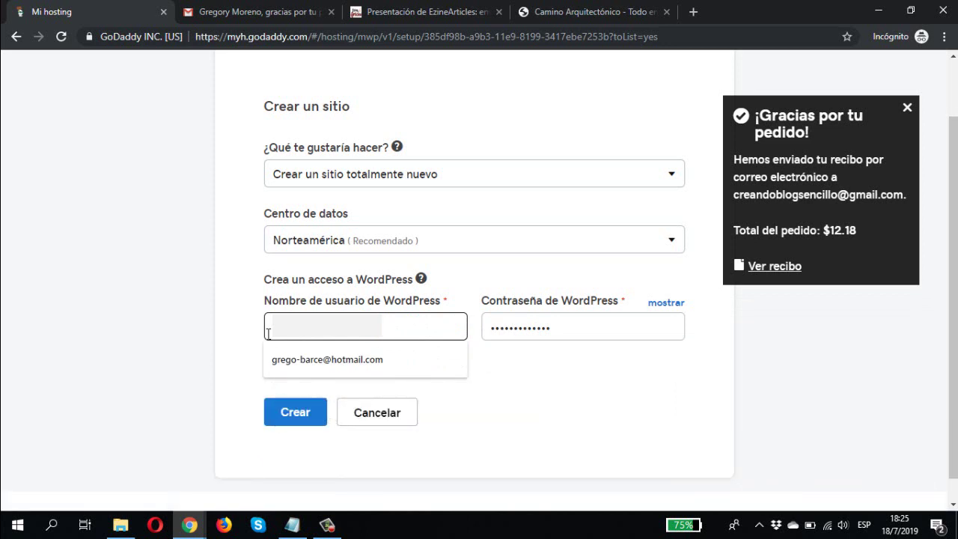
{"action": "key", "text": "Escape"}
{"action": "left_click", "coordinate": [249, 343]}
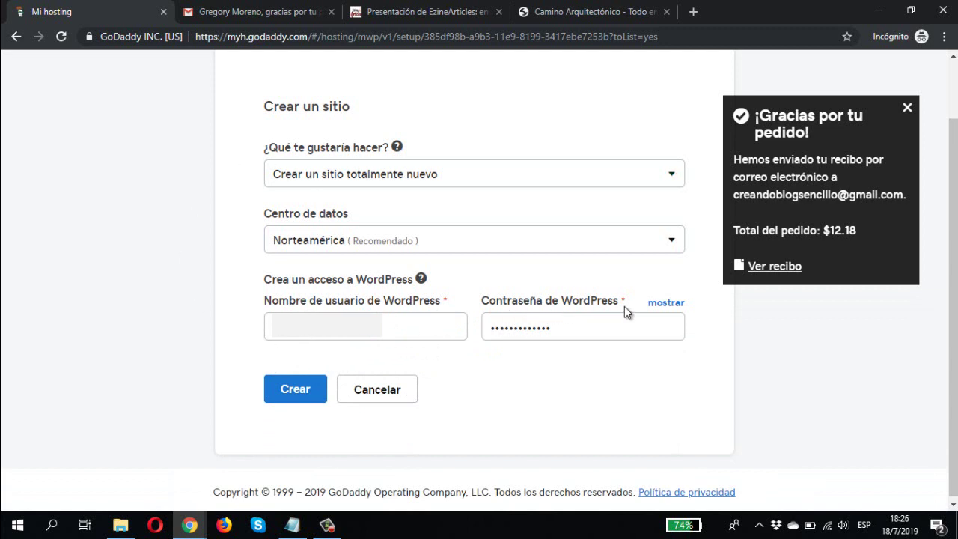
Create the site with Crear to begin the WordPress install, then switch to EzineArticles
{"action": "left_click", "coordinate": [297, 390]}
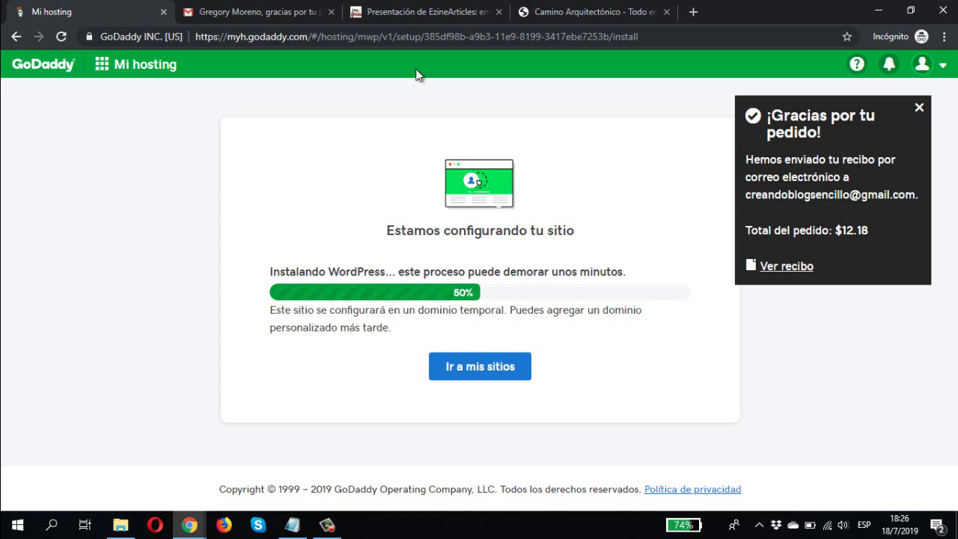
{"action": "left_click", "coordinate": [423, 13]}
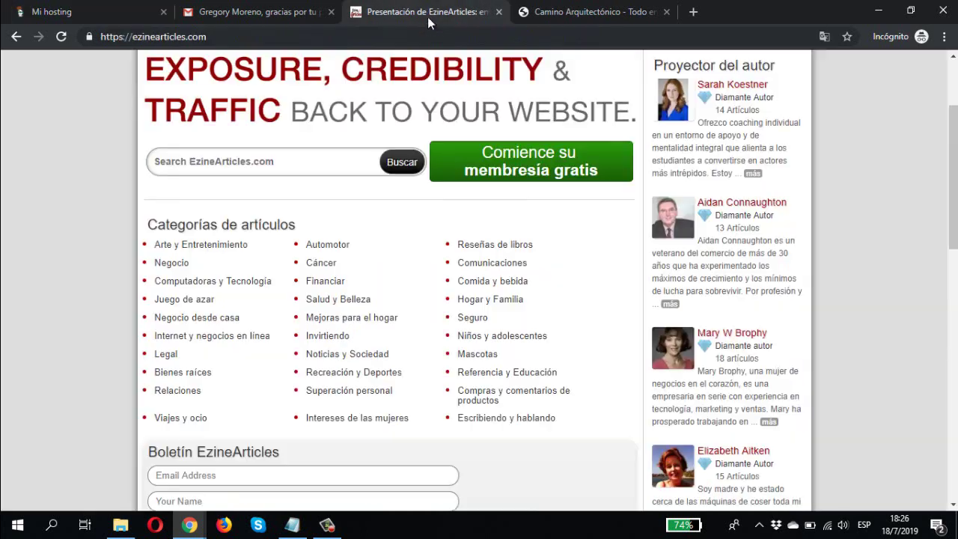
Open the Automotive: Classic Cars (Autos clásicos) article category and browse its list
{"action": "left_click", "coordinate": [330, 245]}
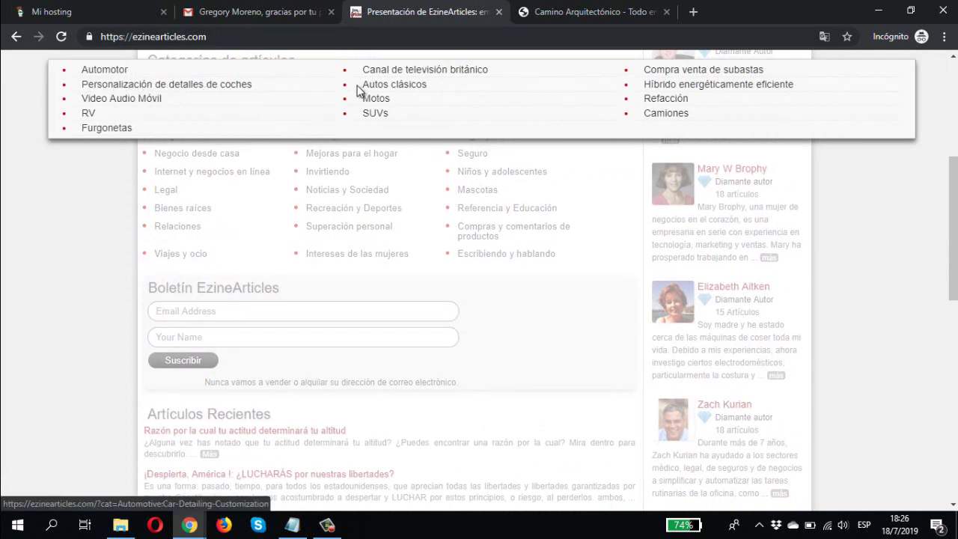
{"action": "left_click", "coordinate": [395, 89]}
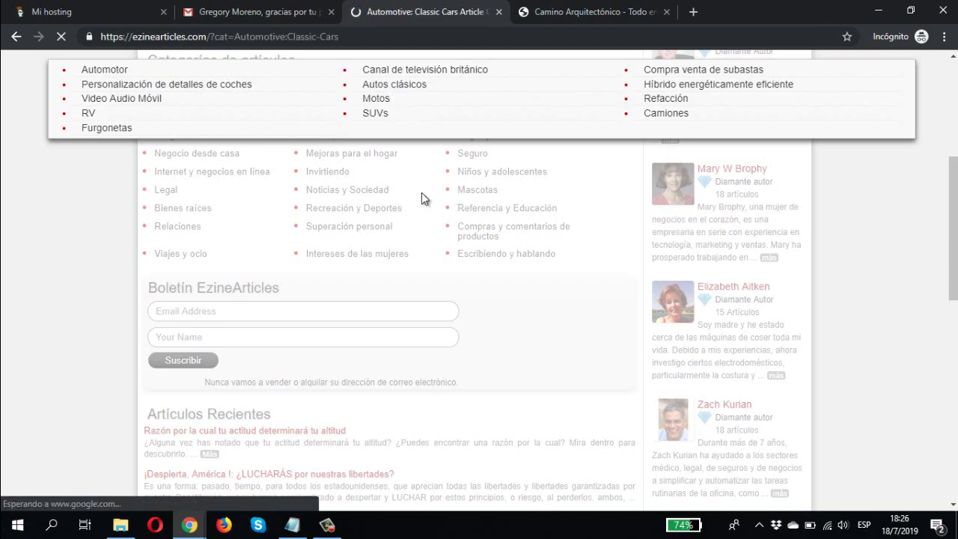
{"action": "scroll", "coordinate": [352, 197], "scroll_direction": "down", "scroll_amount": 1}
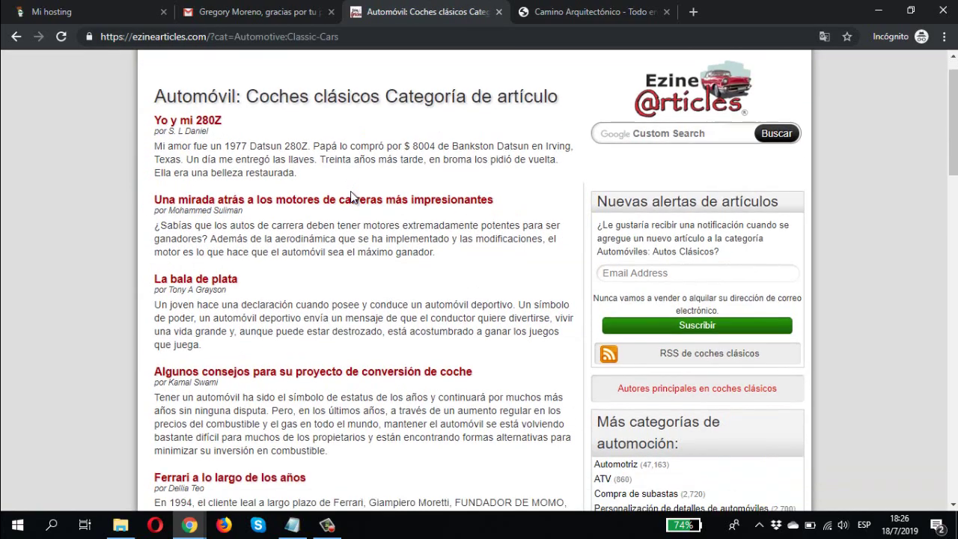
{"action": "scroll", "coordinate": [351, 196], "scroll_direction": "down", "scroll_amount": 20}
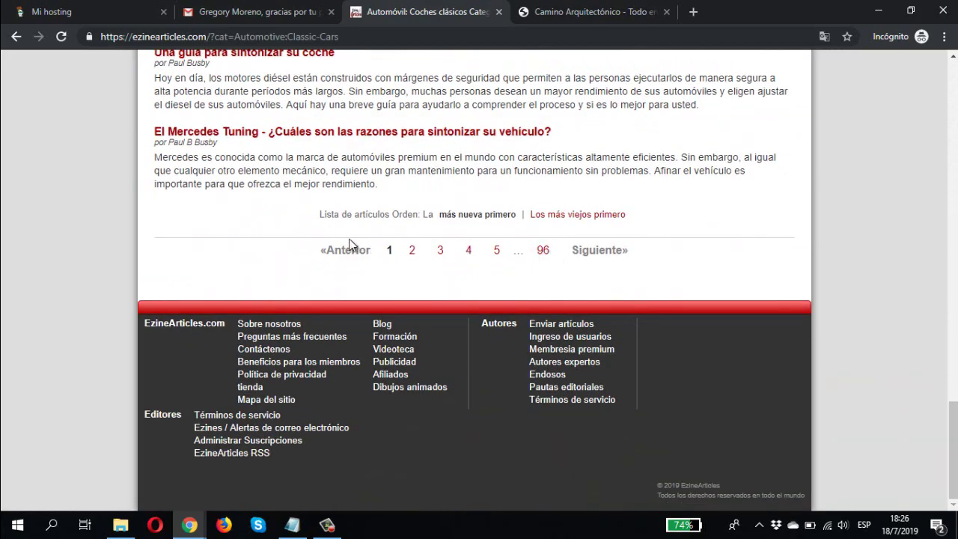
{"action": "scroll", "coordinate": [349, 245], "scroll_direction": "up", "scroll_amount": 20}
{"action": "scroll", "coordinate": [350, 245], "scroll_direction": "down", "scroll_amount": 7}
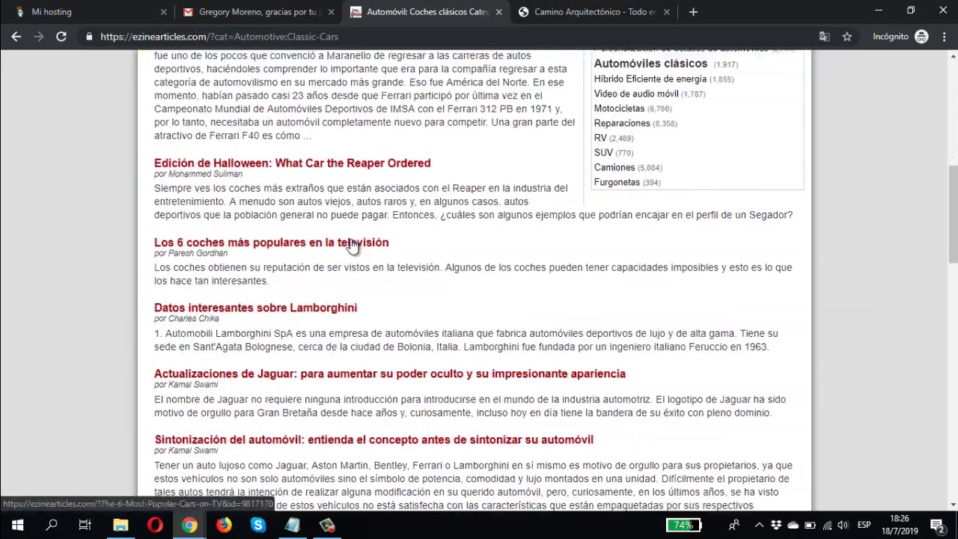
{"action": "scroll", "coordinate": [352, 246], "scroll_direction": "down", "scroll_amount": 5}
{"action": "scroll", "coordinate": [350, 239], "scroll_direction": "up", "scroll_amount": 8}
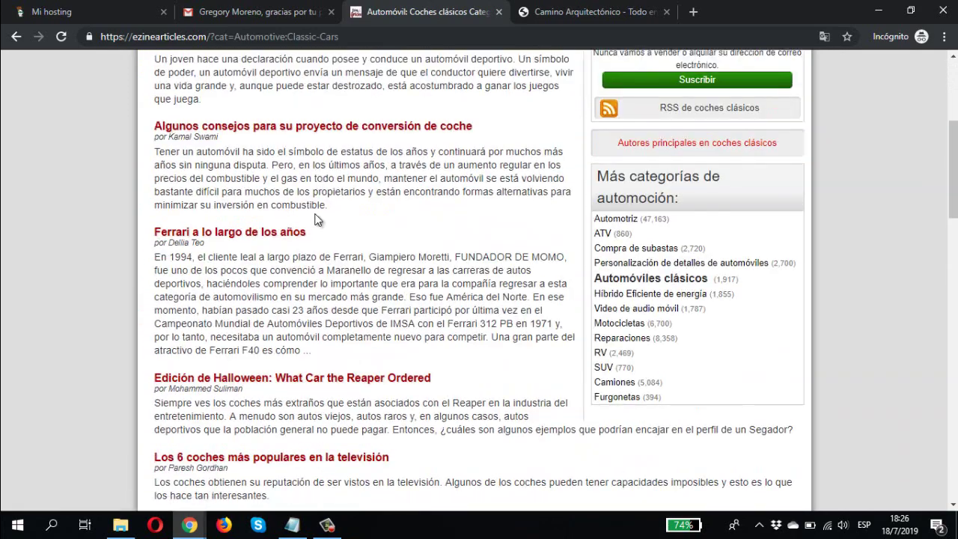
{"action": "scroll", "coordinate": [316, 219], "scroll_direction": "up", "scroll_amount": 4}
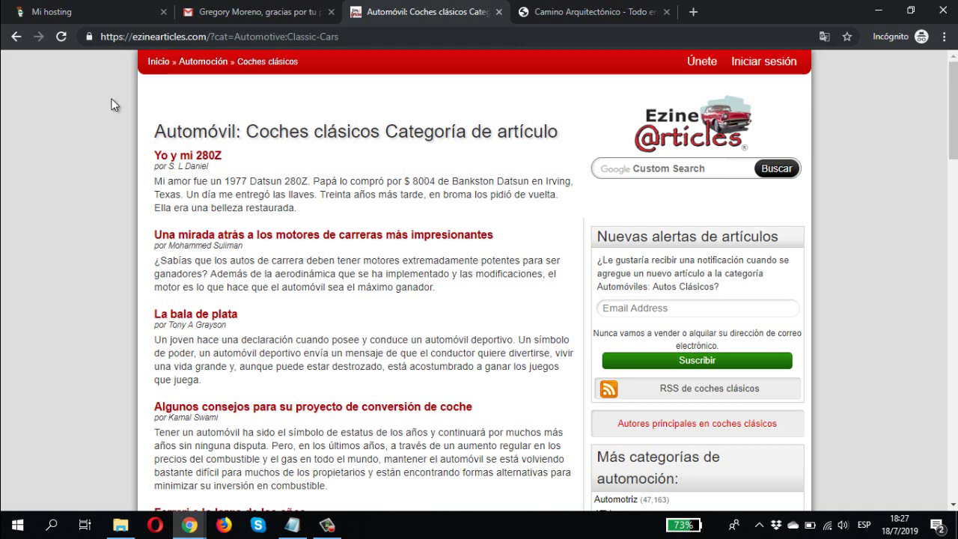
Check the WordPress install progress, then go to page 3 of the Classic Cars articles
{"action": "left_click", "coordinate": [78, 13]}
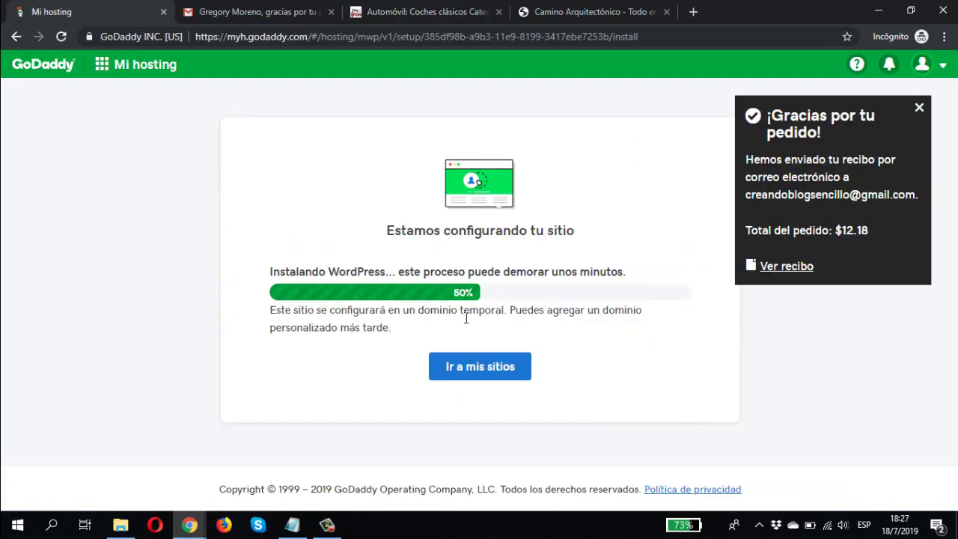
{"action": "left_click", "coordinate": [387, 12]}
{"action": "right_click", "coordinate": [565, 236]}
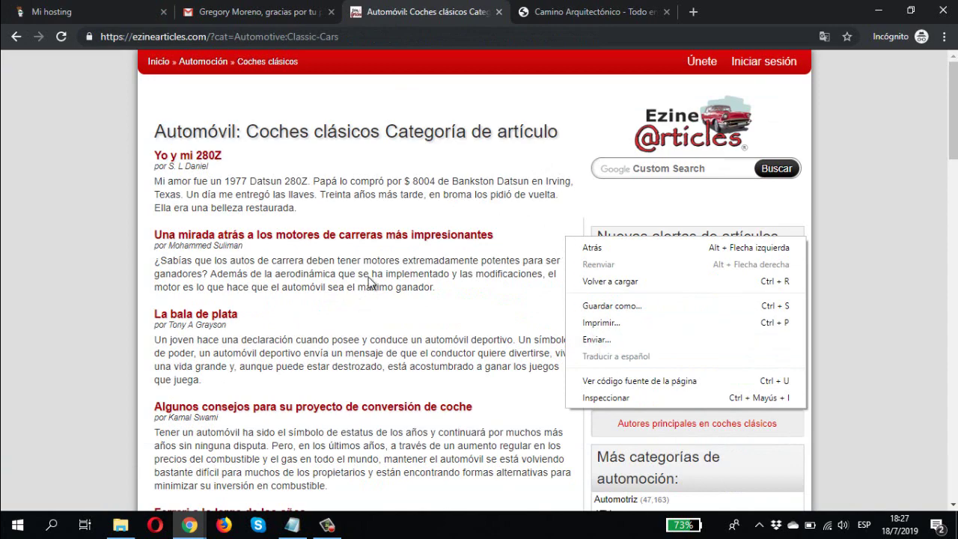
{"action": "left_click", "coordinate": [538, 179]}
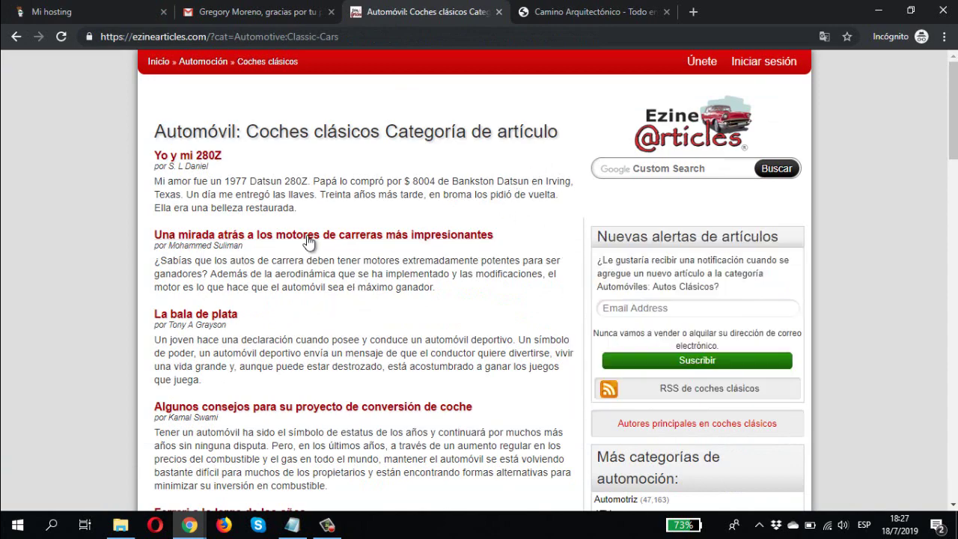
{"action": "scroll", "coordinate": [259, 356], "scroll_direction": "down", "scroll_amount": 20}
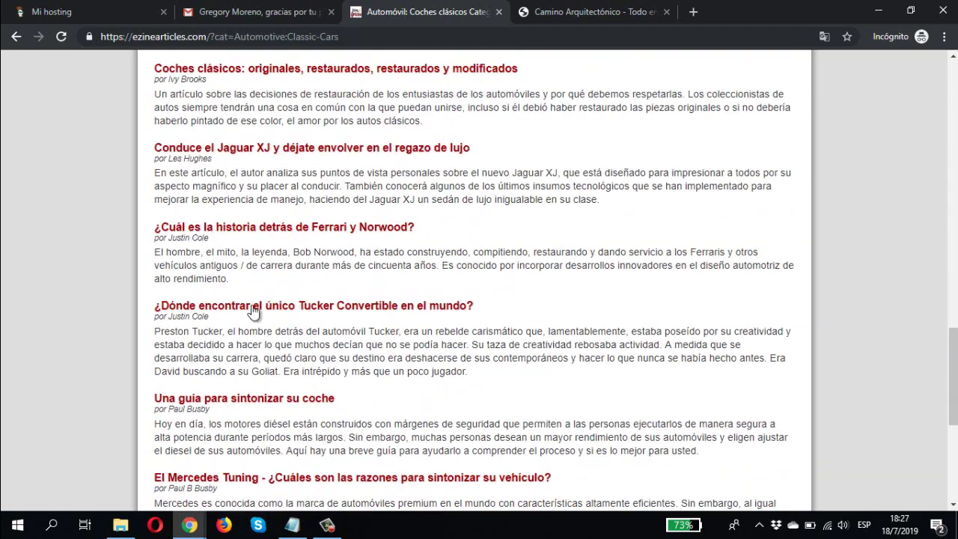
{"action": "scroll", "coordinate": [341, 313], "scroll_direction": "down", "scroll_amount": 1}
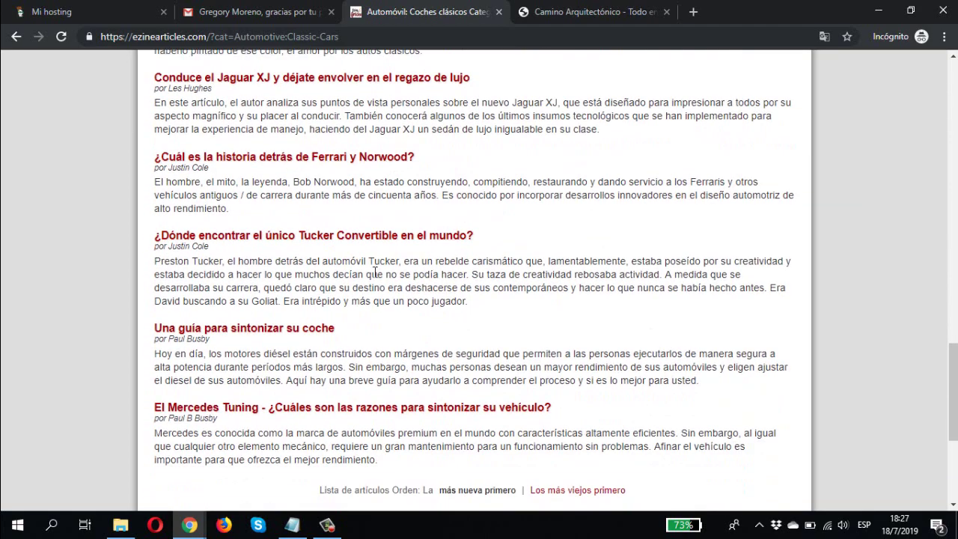
{"action": "scroll", "coordinate": [381, 318], "scroll_direction": "down", "scroll_amount": 4}
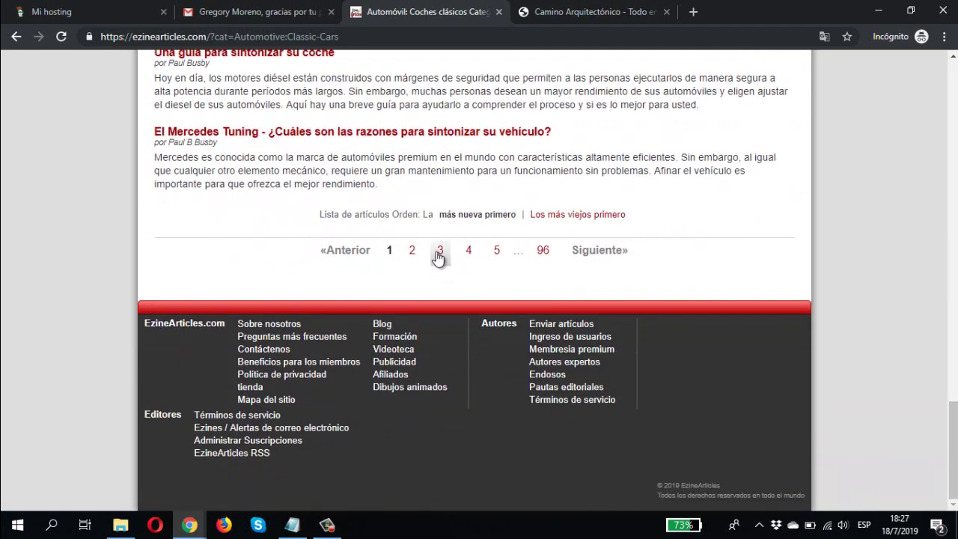
{"action": "left_click", "coordinate": [438, 253]}
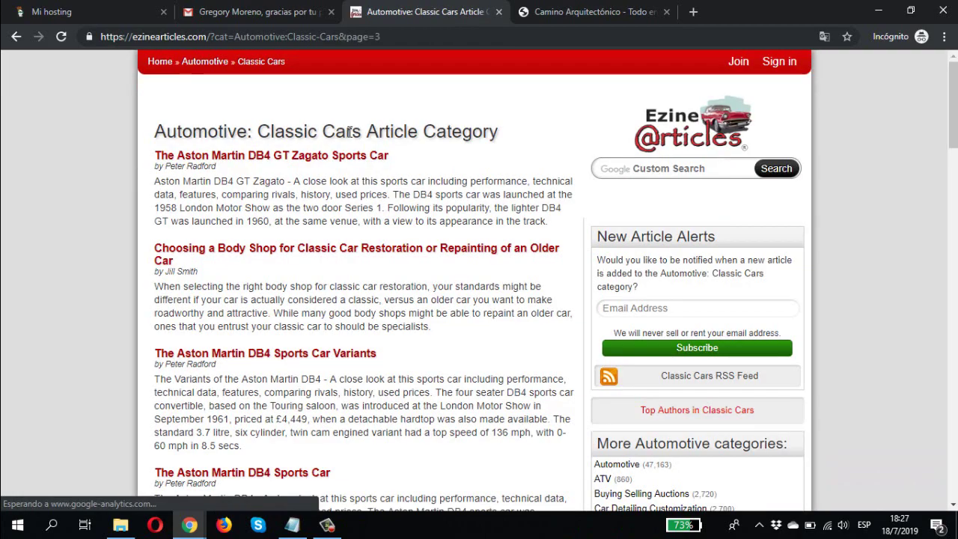
{"action": "scroll", "coordinate": [364, 248], "scroll_direction": "down", "scroll_amount": 10}
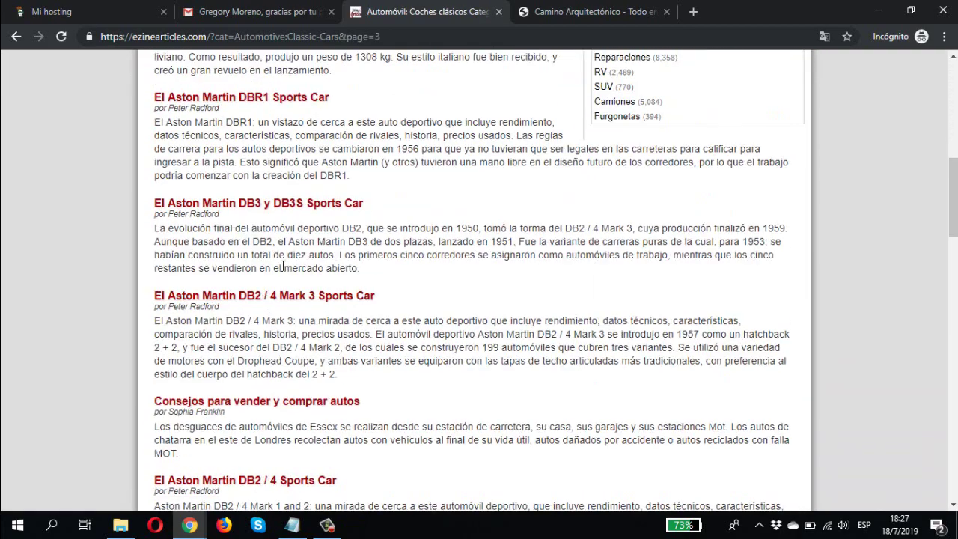
{"action": "scroll", "coordinate": [408, 361], "scroll_direction": "up", "scroll_amount": 3}
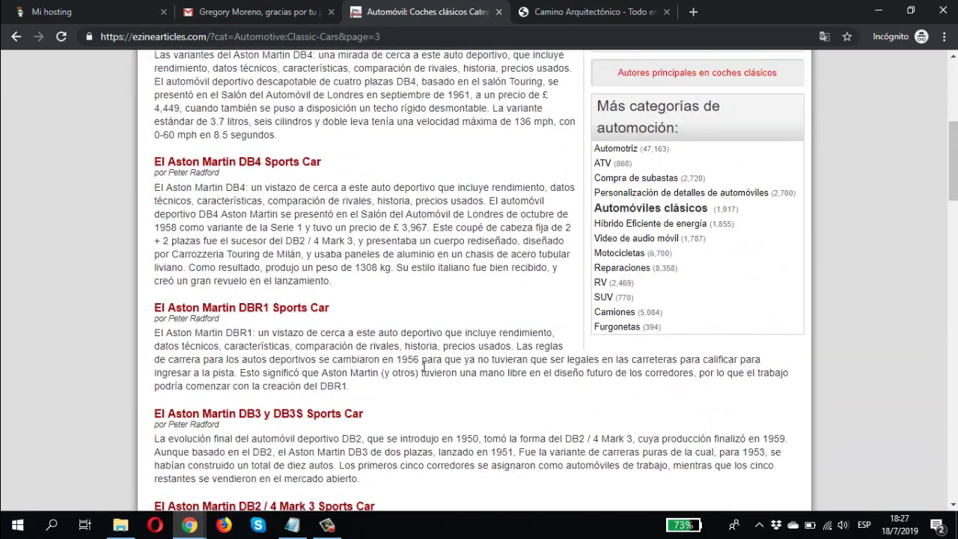
Open the Copyscape Premium Search page (copyscape.com/prosearch.php) in a new tab
{"action": "left_click", "coordinate": [694, 12]}
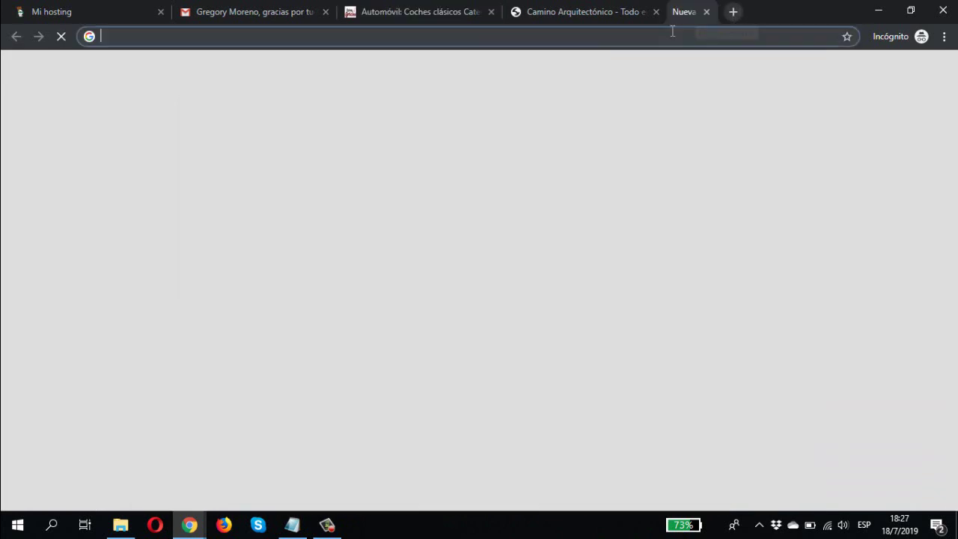
{"action": "type", "text": "copys"}
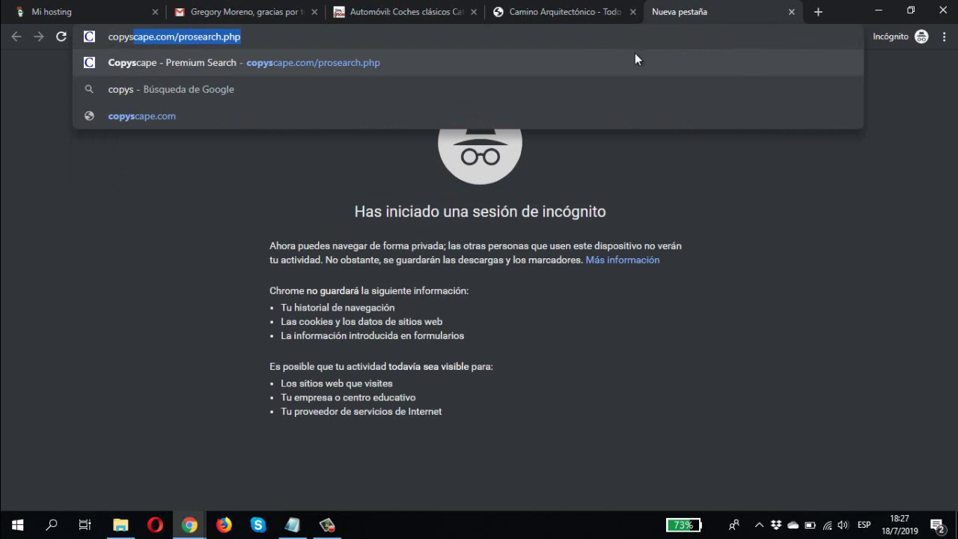
{"action": "left_click", "coordinate": [479, 62]}
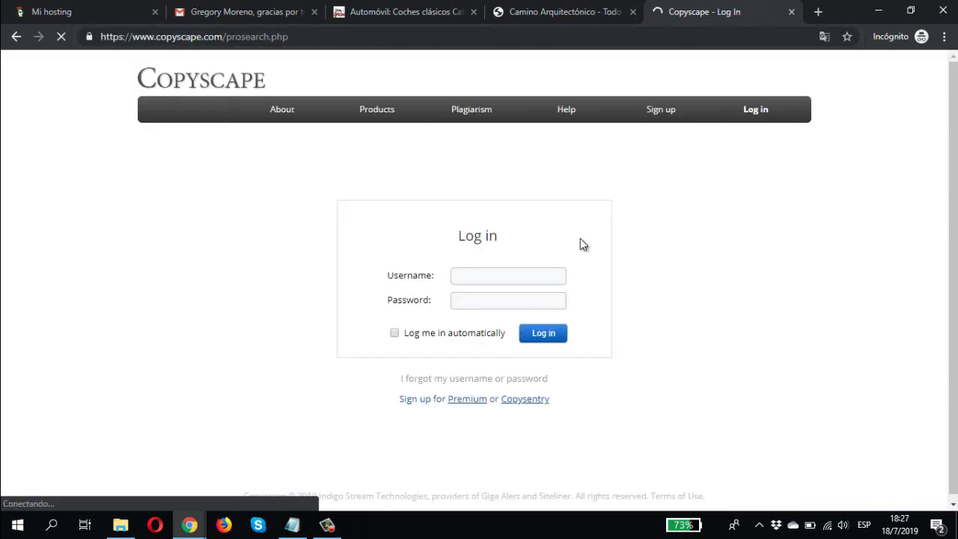
Log in with the saved username and password and check the $0.02 credit balance
{"action": "left_click", "coordinate": [518, 273]}
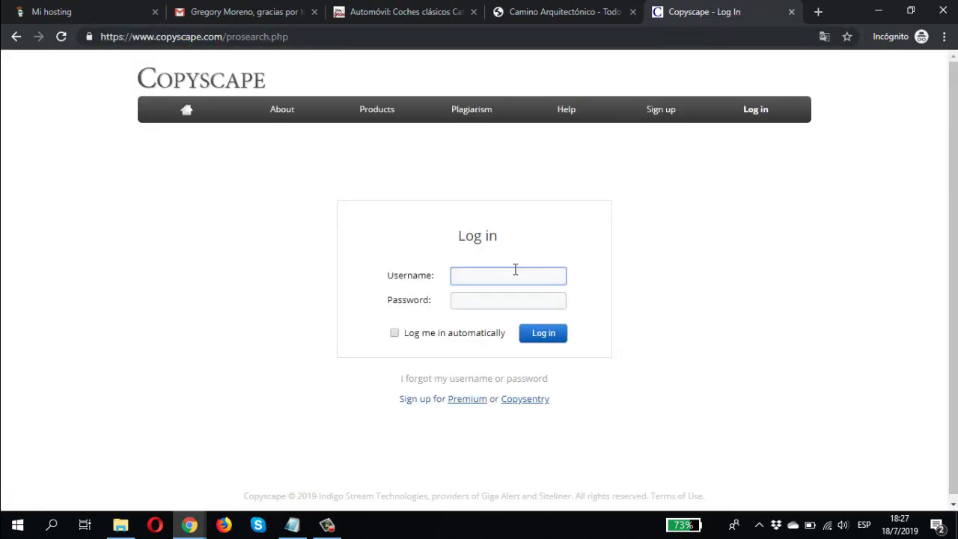
{"action": "left_click", "coordinate": [508, 274]}
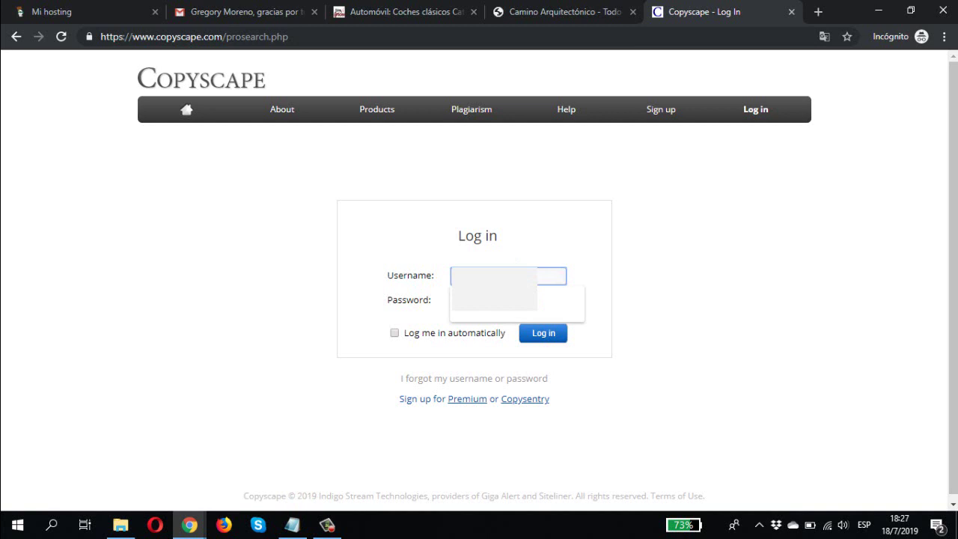
{"action": "key", "text": "Escape"}
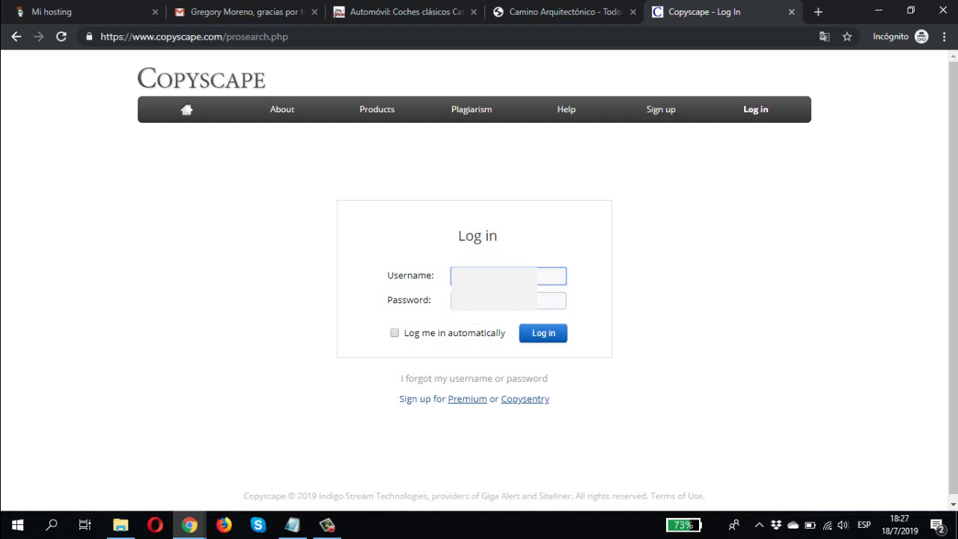
{"action": "left_click", "coordinate": [509, 300]}
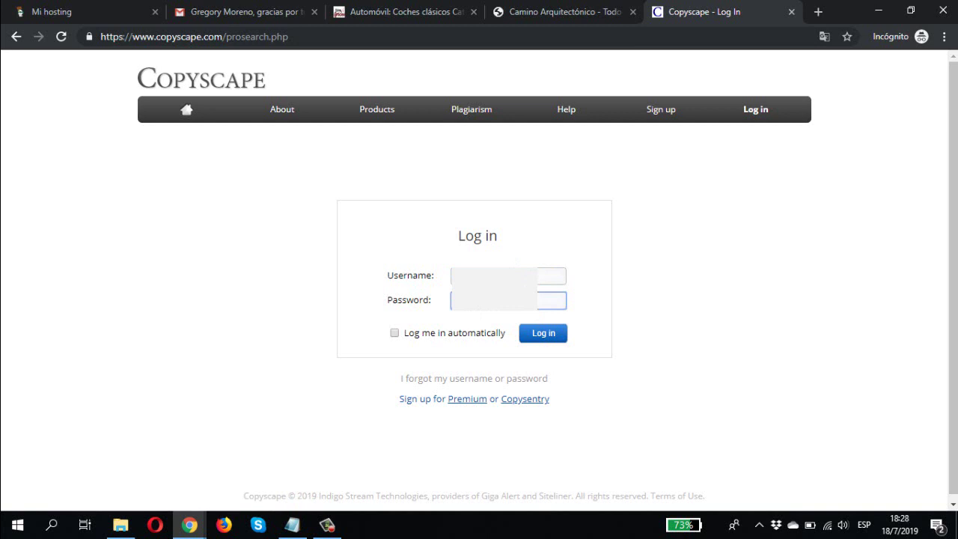
{"action": "key", "text": "Return"}
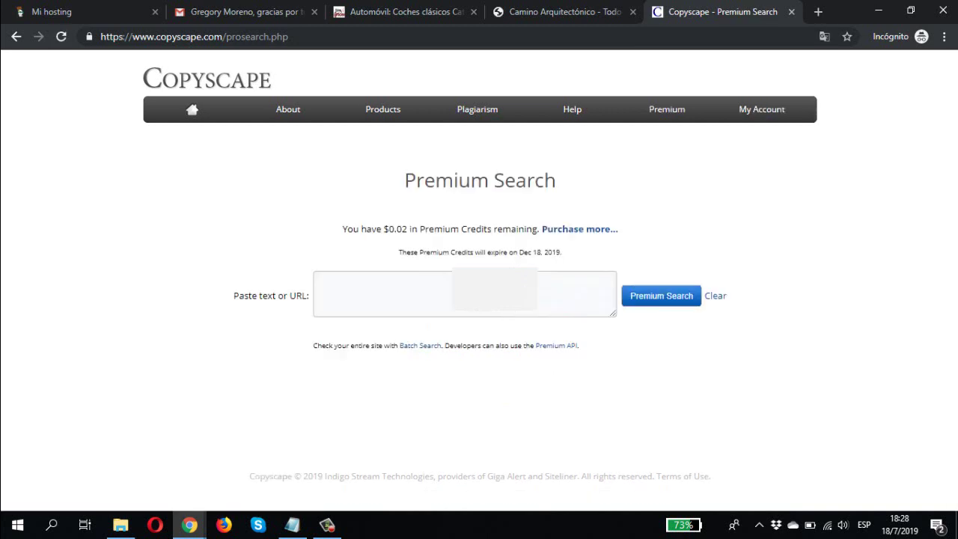
{"action": "double_click", "coordinate": [397, 232]}
{"action": "left_click", "coordinate": [344, 288]}
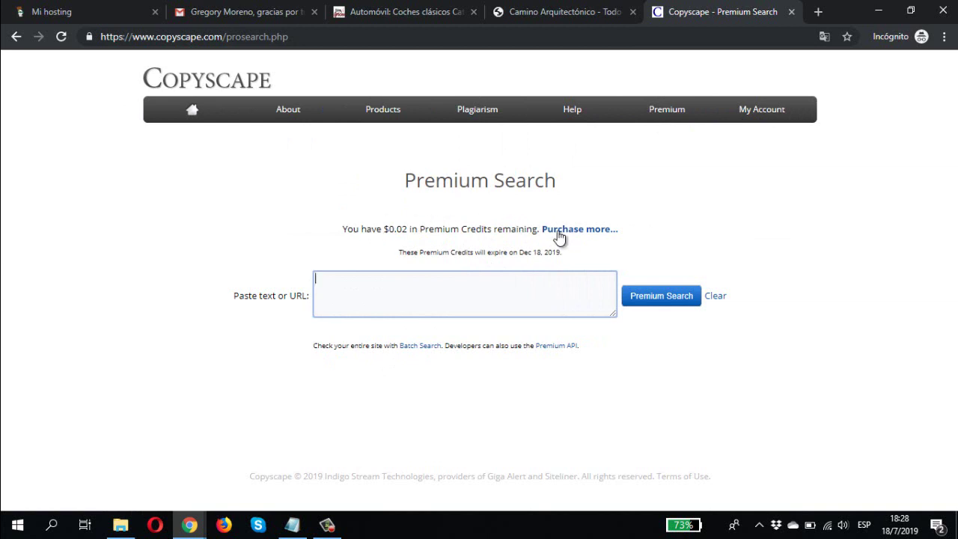
Start a Premium Credits purchase of $5.00 and review the $10.00 PayPal option
{"action": "left_click", "coordinate": [602, 234]}
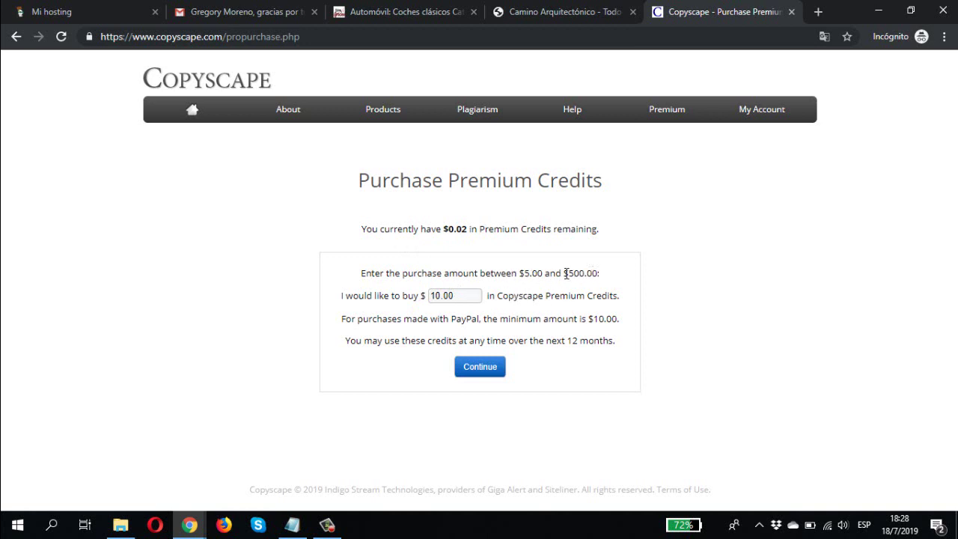
{"action": "left_click", "coordinate": [441, 297]}
{"action": "left_click", "coordinate": [516, 316]}
{"action": "left_click", "coordinate": [482, 370]}
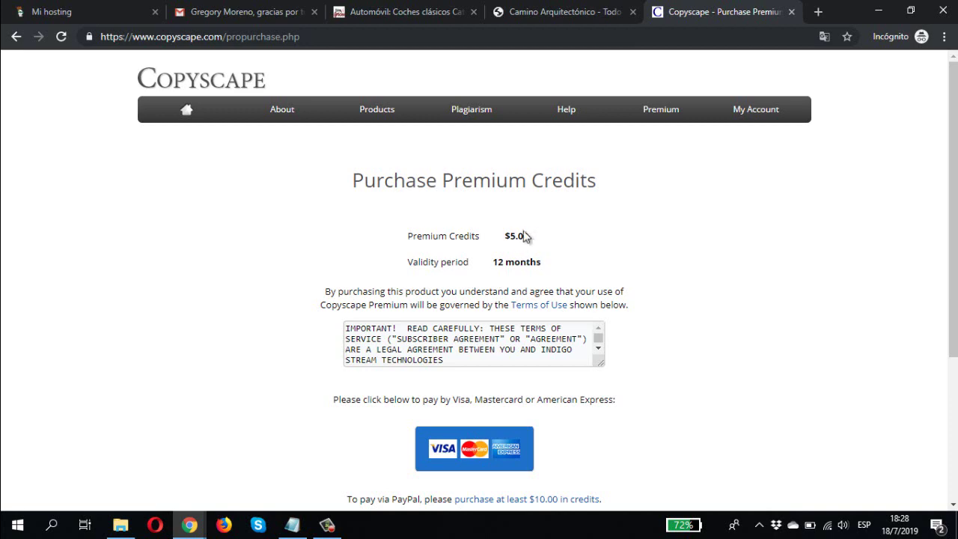
{"action": "scroll", "coordinate": [448, 342], "scroll_direction": "down", "scroll_amount": 15}
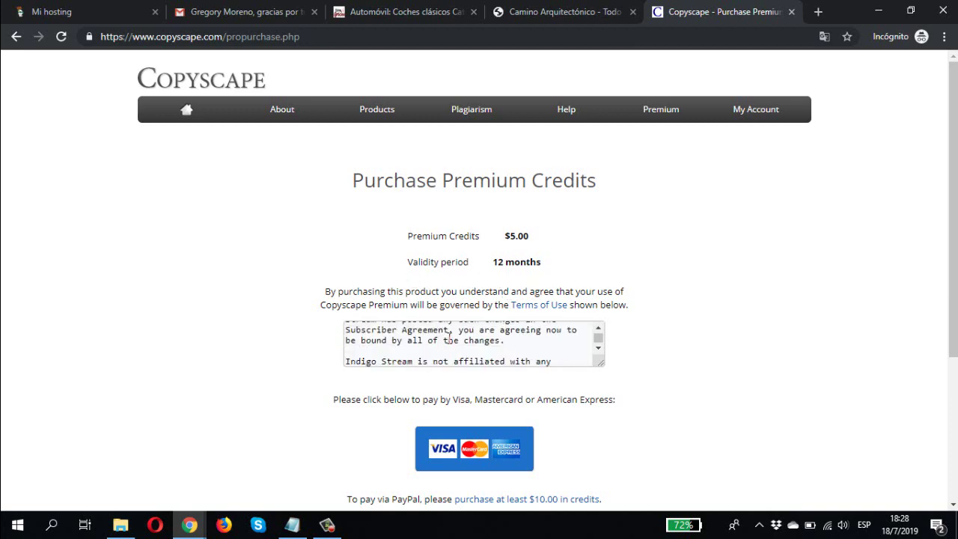
{"action": "scroll", "coordinate": [449, 339], "scroll_direction": "down", "scroll_amount": 6}
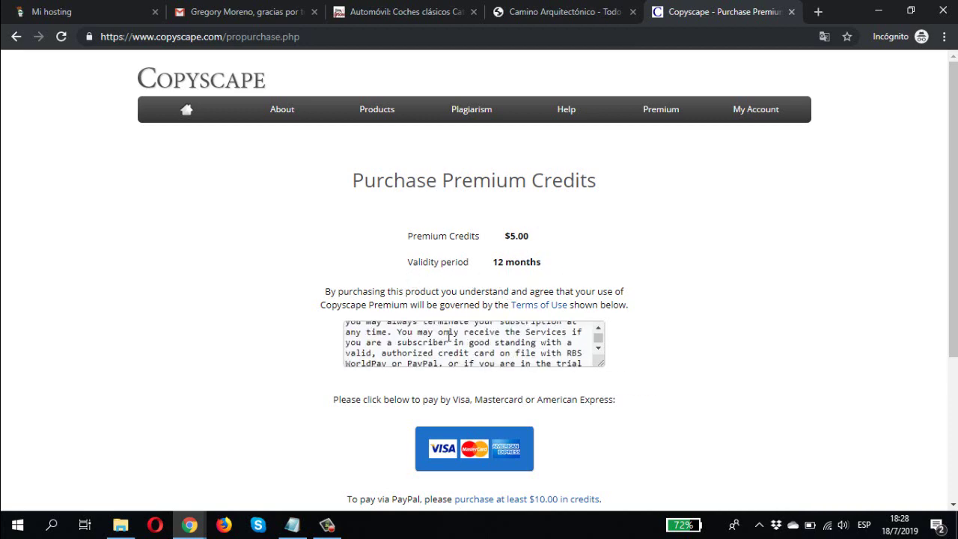
{"action": "scroll", "coordinate": [792, 289], "scroll_direction": "down", "scroll_amount": 3}
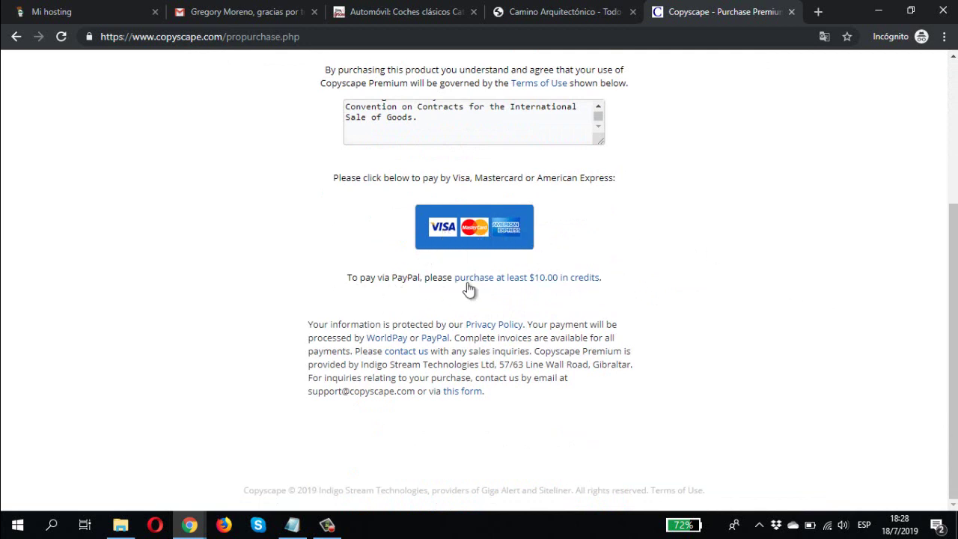
{"action": "left_click", "coordinate": [526, 279]}
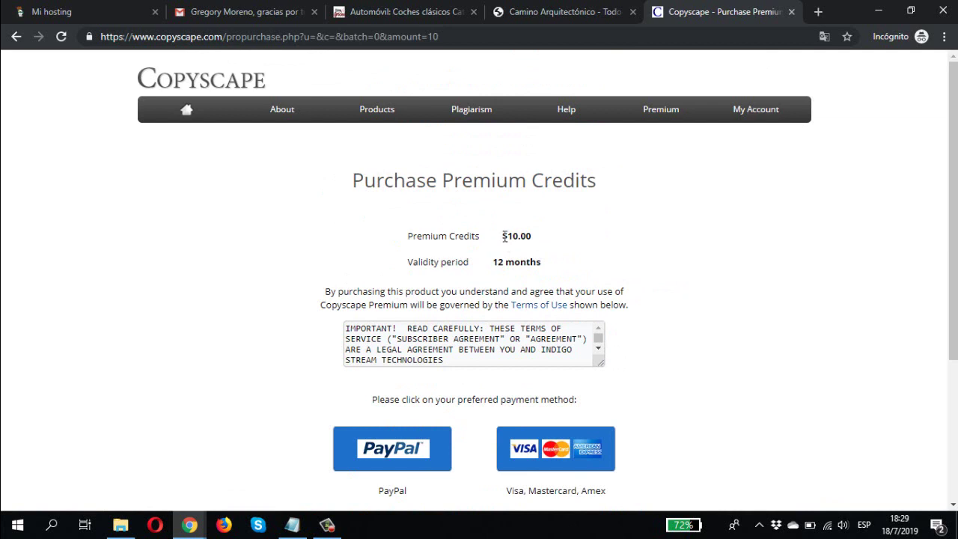
{"action": "left_click_drag", "start_coordinate": [501, 236], "coordinate": [531, 235]}
{"action": "scroll", "coordinate": [450, 287], "scroll_direction": "down", "scroll_amount": 2}
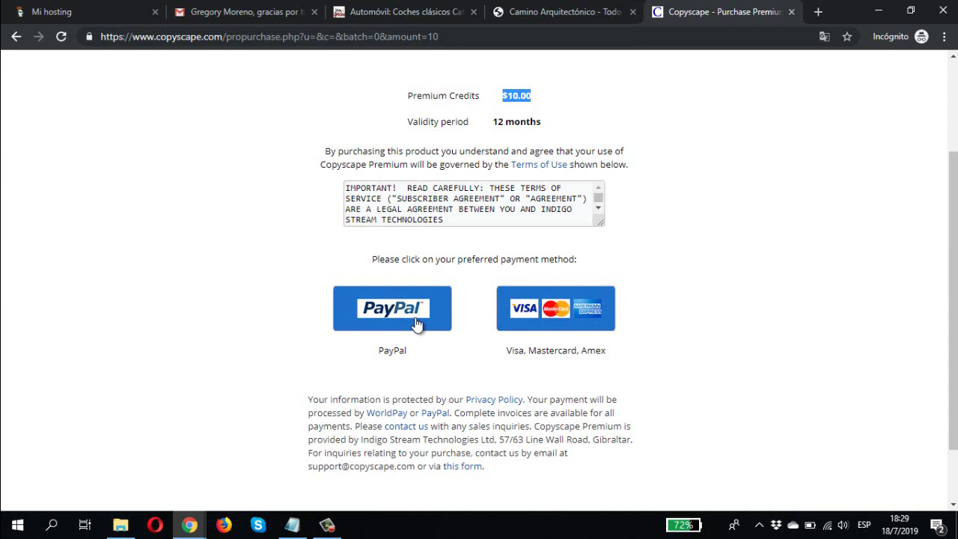
{"action": "scroll", "coordinate": [416, 322], "scroll_direction": "up", "scroll_amount": 2}
{"action": "scroll", "coordinate": [419, 344], "scroll_direction": "down", "scroll_amount": 2}
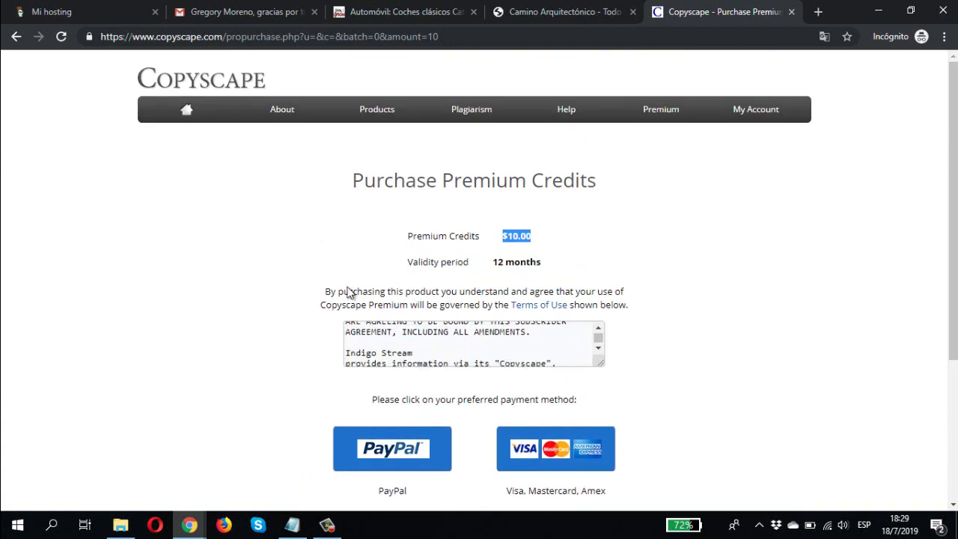
Go back, continue the purchase, and pay for the credits by Visa/Mastercard/Amex card
{"action": "left_click", "coordinate": [16, 36]}
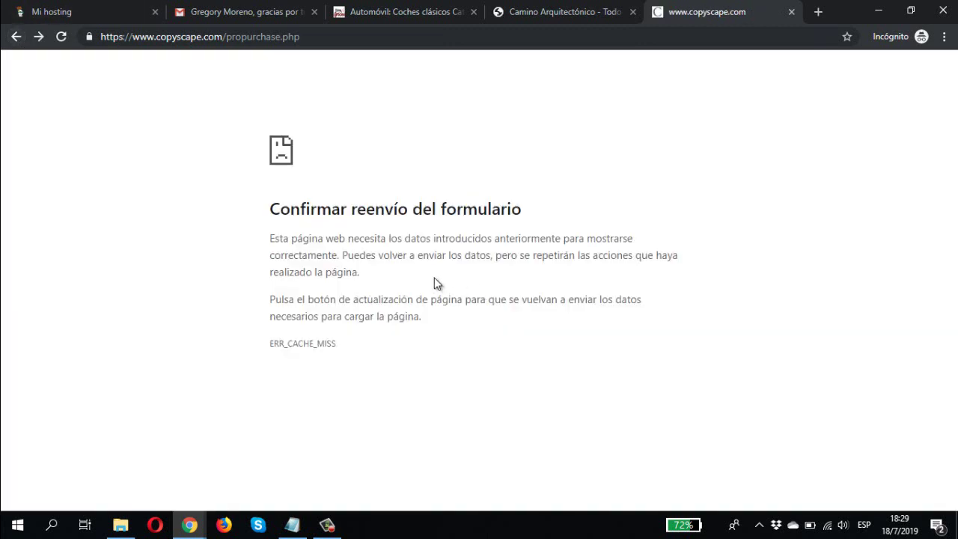
{"action": "left_click", "coordinate": [15, 36]}
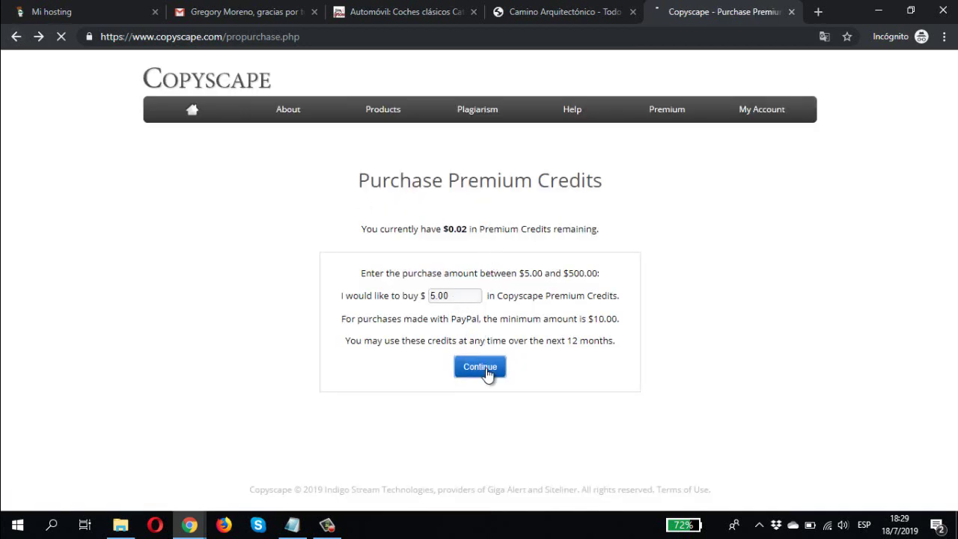
{"action": "left_click", "coordinate": [485, 369]}
{"action": "scroll", "coordinate": [480, 337], "scroll_direction": "down", "scroll_amount": 3}
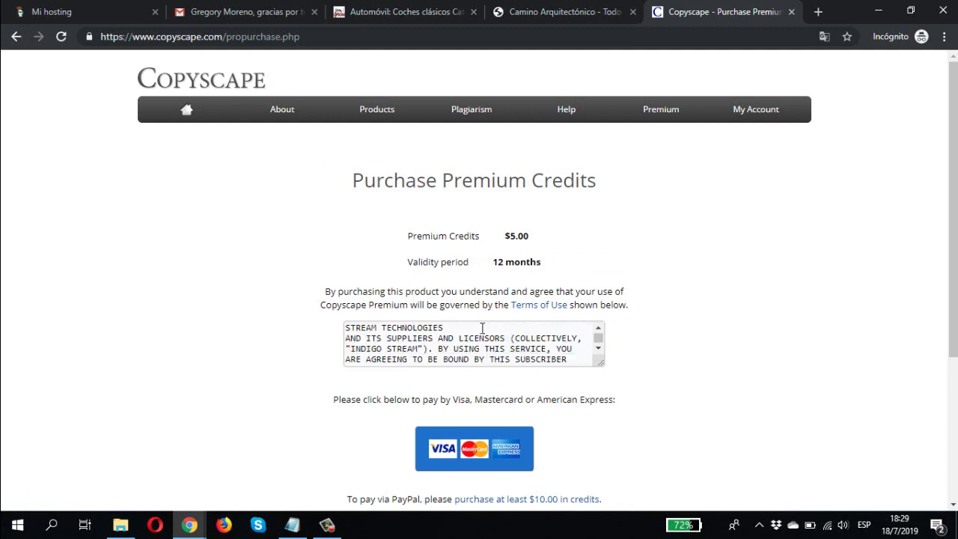
{"action": "left_click", "coordinate": [483, 453]}
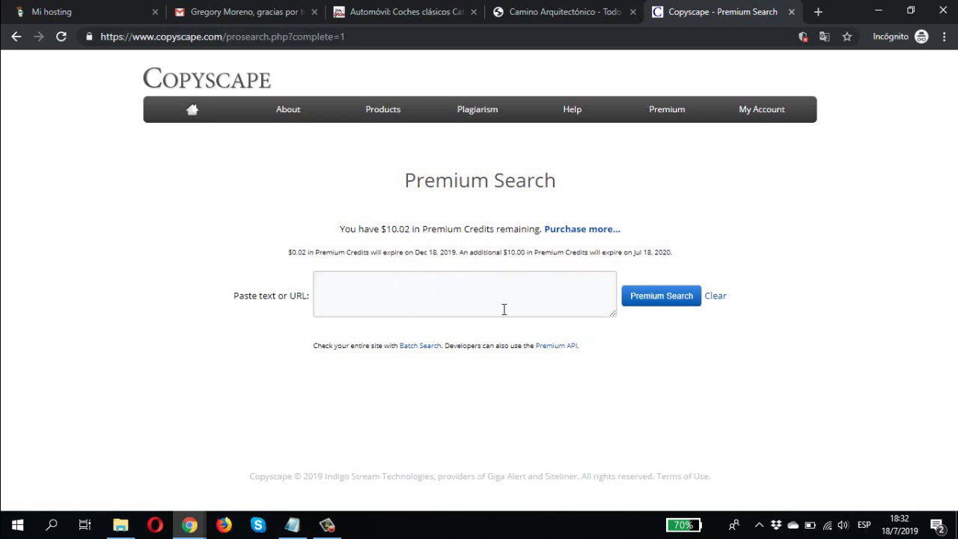
Verify the Premium Credits balance now reads $10.02
{"action": "left_click_drag", "start_coordinate": [381, 229], "coordinate": [421, 229]}
{"action": "left_click", "coordinate": [392, 229]}
{"action": "double_click", "coordinate": [399, 228]}
{"action": "left_click", "coordinate": [429, 235]}
{"action": "double_click", "coordinate": [399, 228]}
{"action": "left_click", "coordinate": [79, 22]}
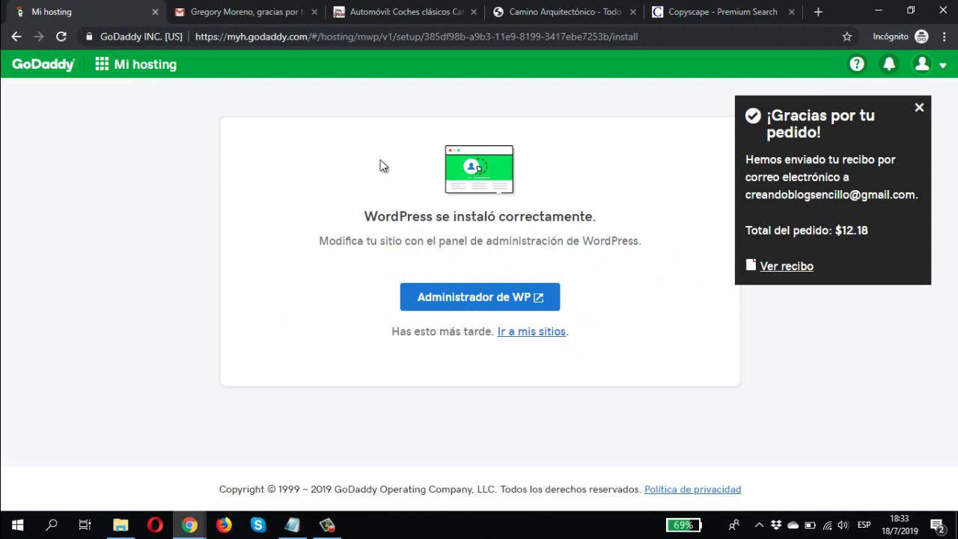
Close the '¡Gracias por tu pedido!' popup and open Administrador de WP for the new site
{"action": "left_click", "coordinate": [918, 109]}
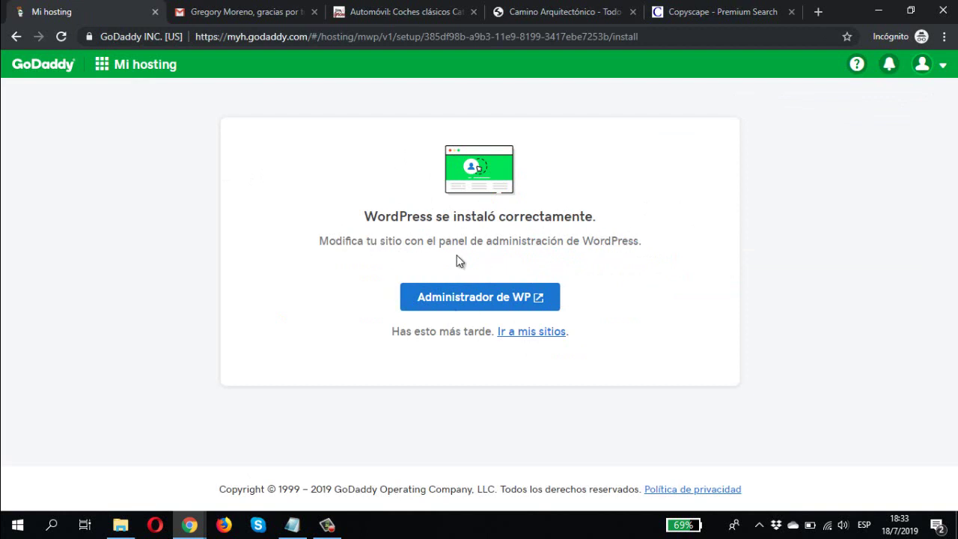
{"action": "left_click", "coordinate": [480, 301]}
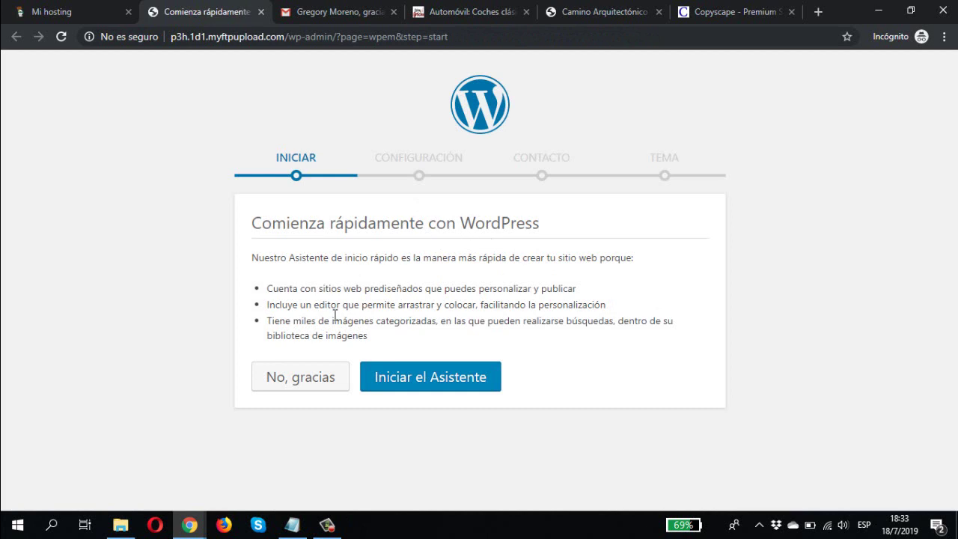
Decline the quick-start wizard with 'No, gracias', confirm with Aceptar, and return to GoDaddy
{"action": "left_click", "coordinate": [330, 379]}
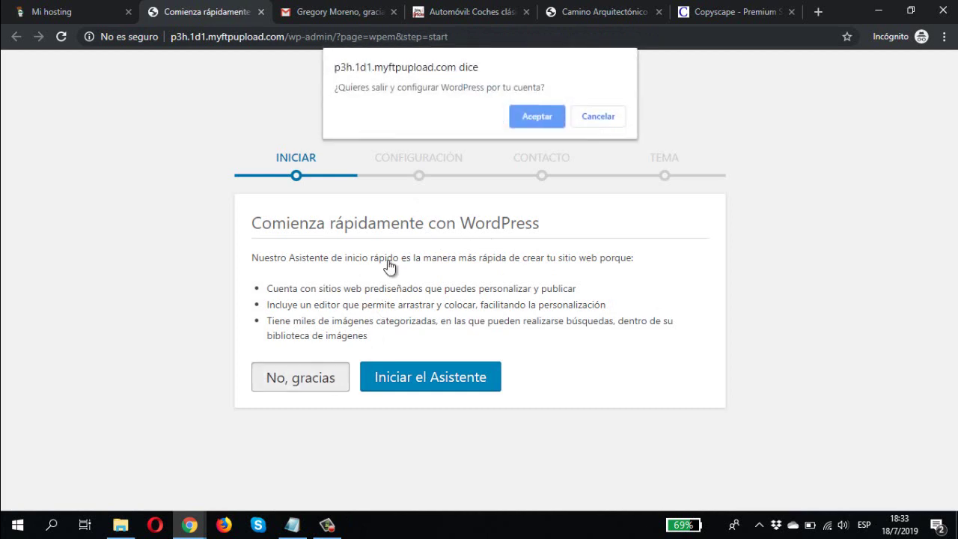
{"action": "left_click", "coordinate": [527, 109]}
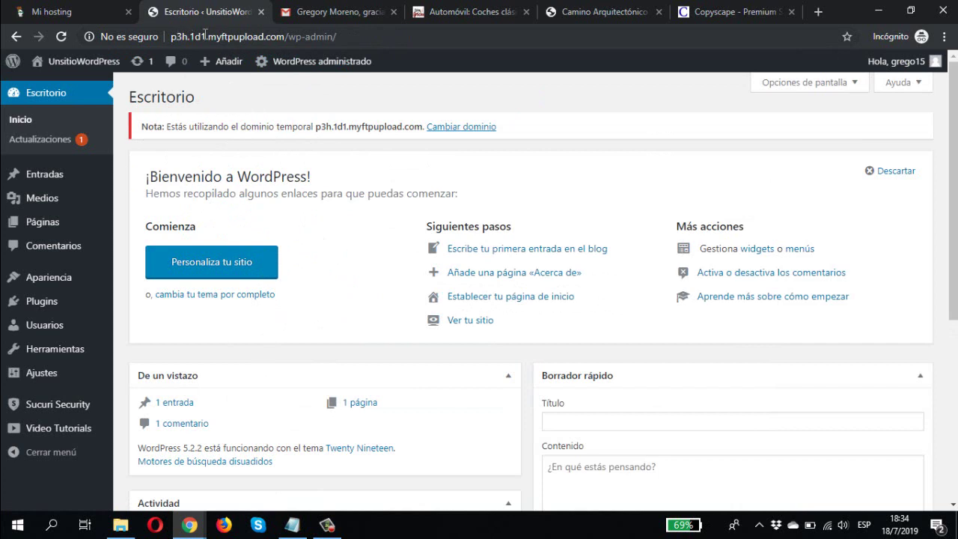
{"action": "left_click", "coordinate": [78, 14]}
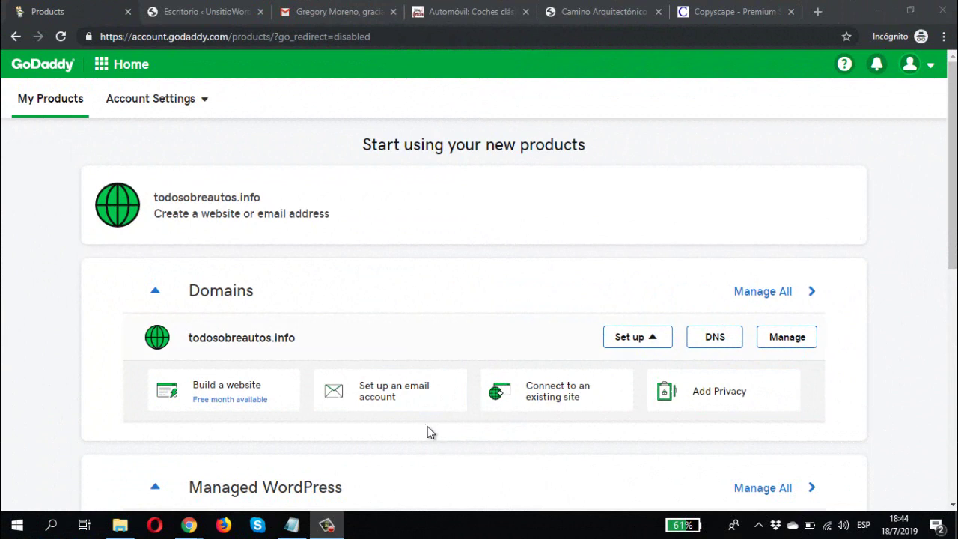
Compare the site's temporary address p3h.1d1.myftpupload.com with the WordPress dashboard's web address
{"action": "scroll", "coordinate": [392, 311], "scroll_direction": "down", "scroll_amount": 3}
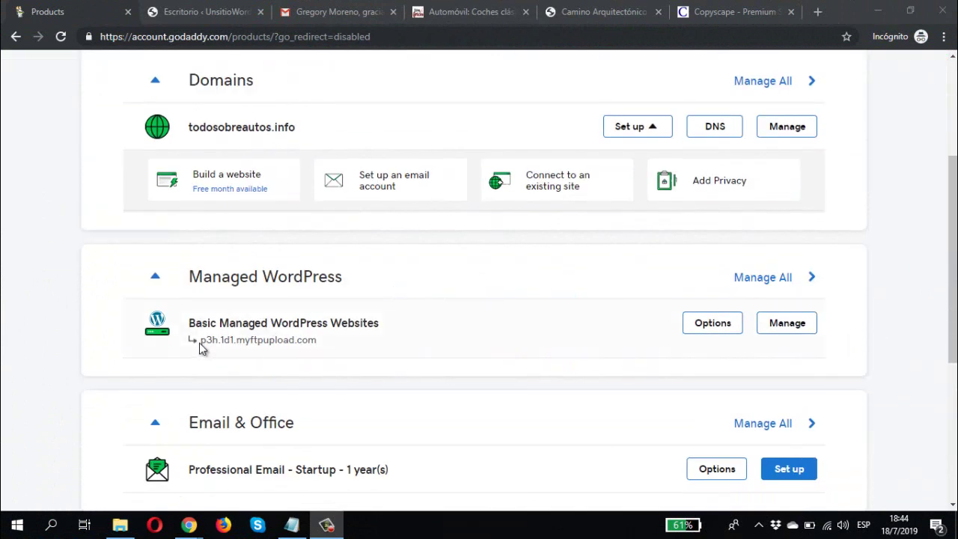
{"action": "left_click_drag", "start_coordinate": [200, 341], "coordinate": [324, 346]}
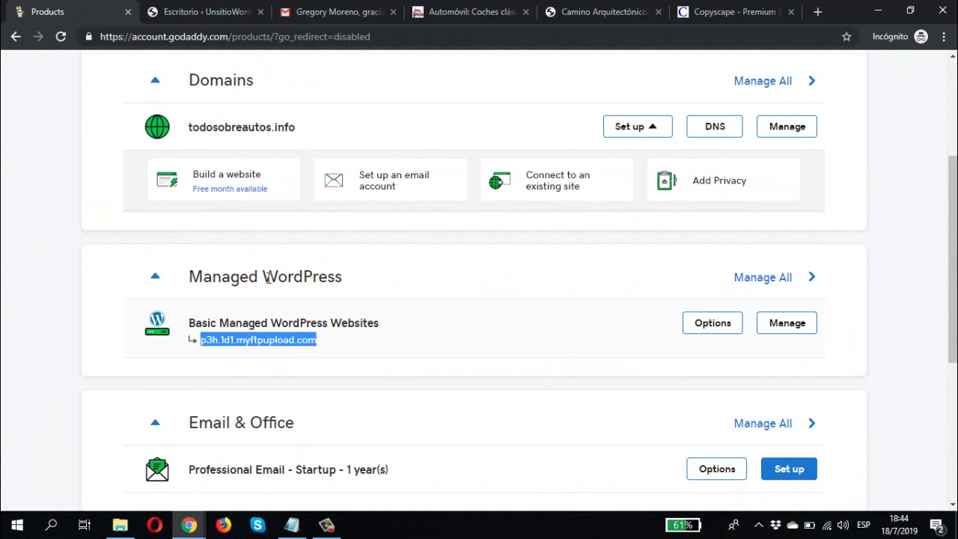
{"action": "left_click", "coordinate": [223, 13]}
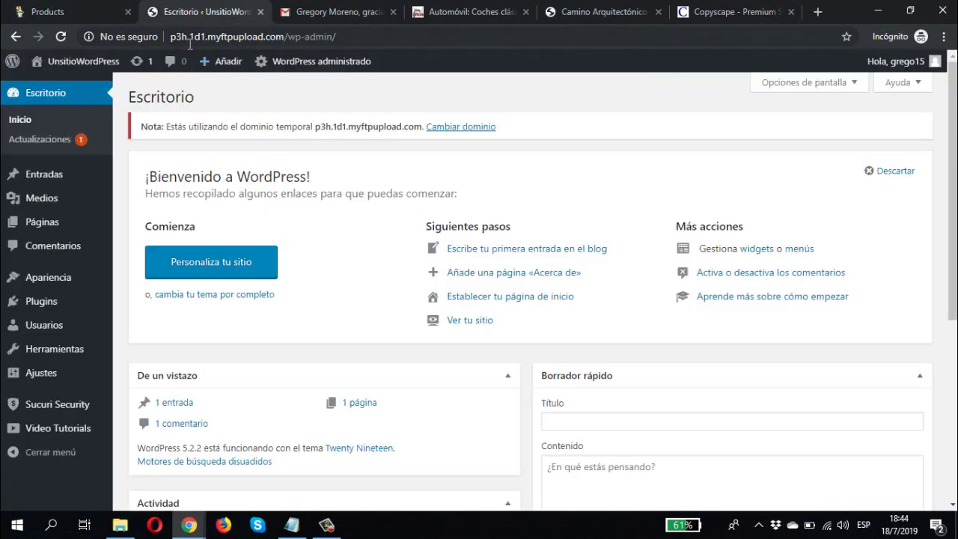
{"action": "left_click_drag", "start_coordinate": [170, 38], "coordinate": [277, 38]}
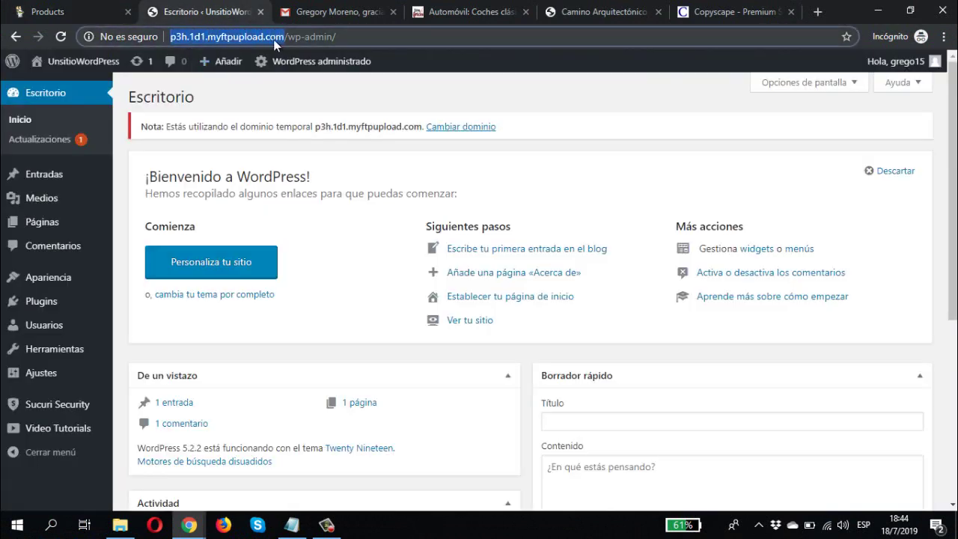
{"action": "left_click", "coordinate": [83, 12]}
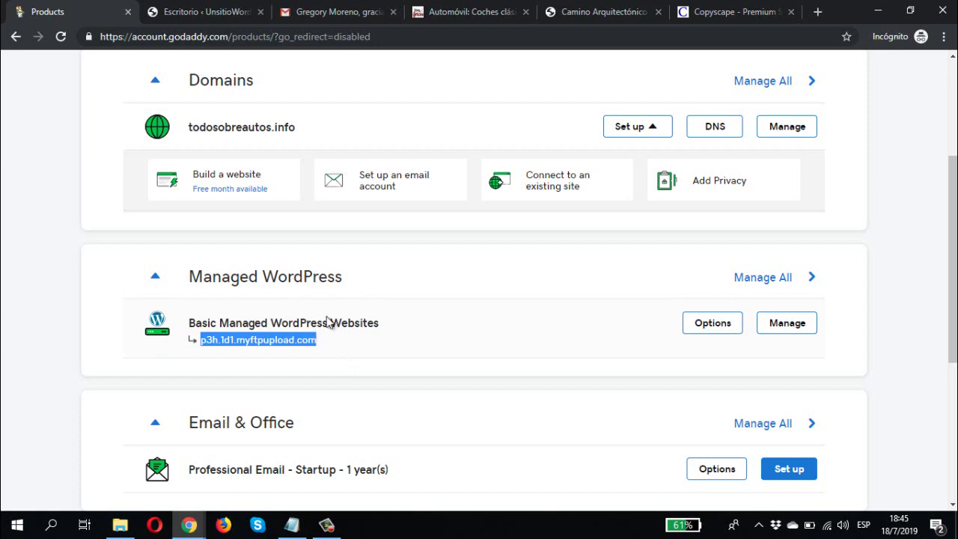
Scroll My Products to the Basic Managed WordPress Websites plan and Professional Email Startup
{"action": "scroll", "coordinate": [288, 344], "scroll_direction": "up", "scroll_amount": 3}
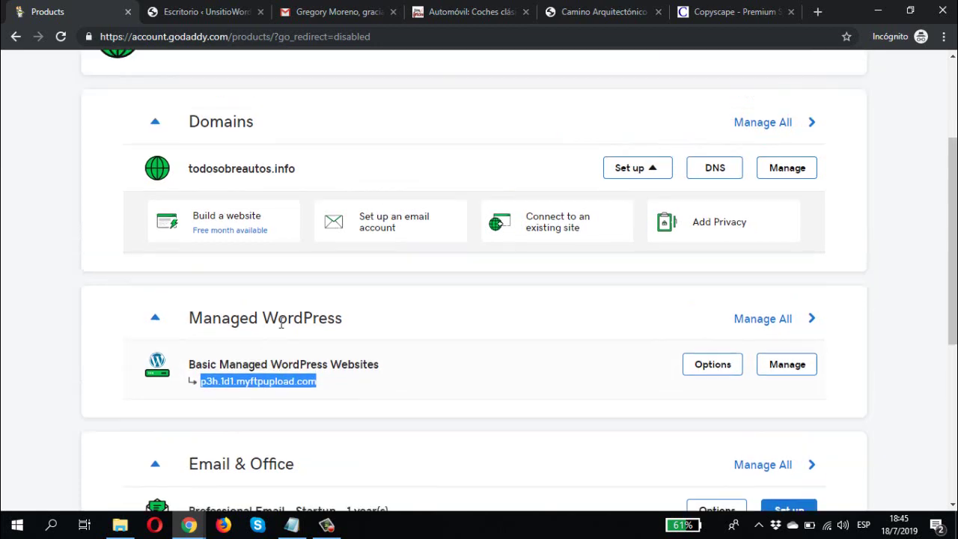
{"action": "scroll", "coordinate": [225, 332], "scroll_direction": "down", "scroll_amount": 3}
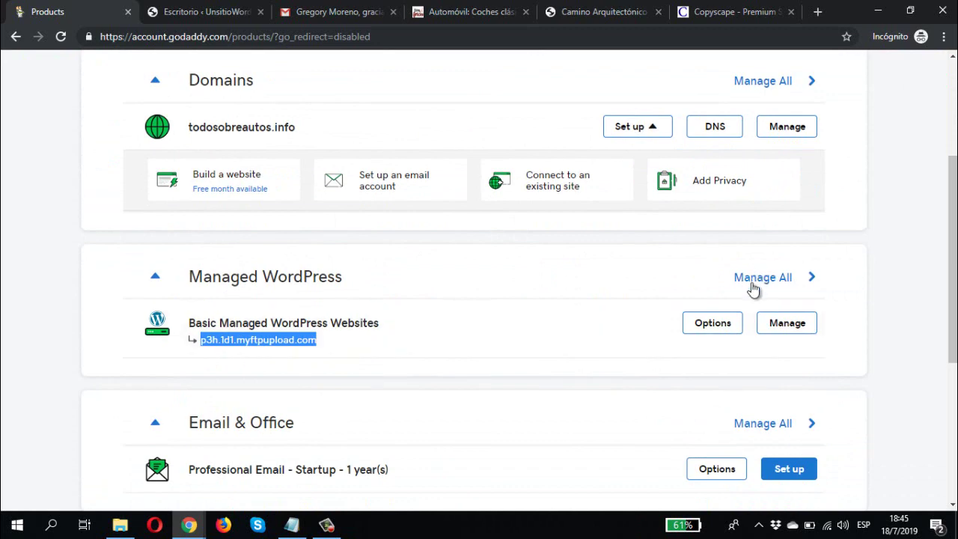
{"action": "scroll", "coordinate": [490, 314], "scroll_direction": "up", "scroll_amount": 3}
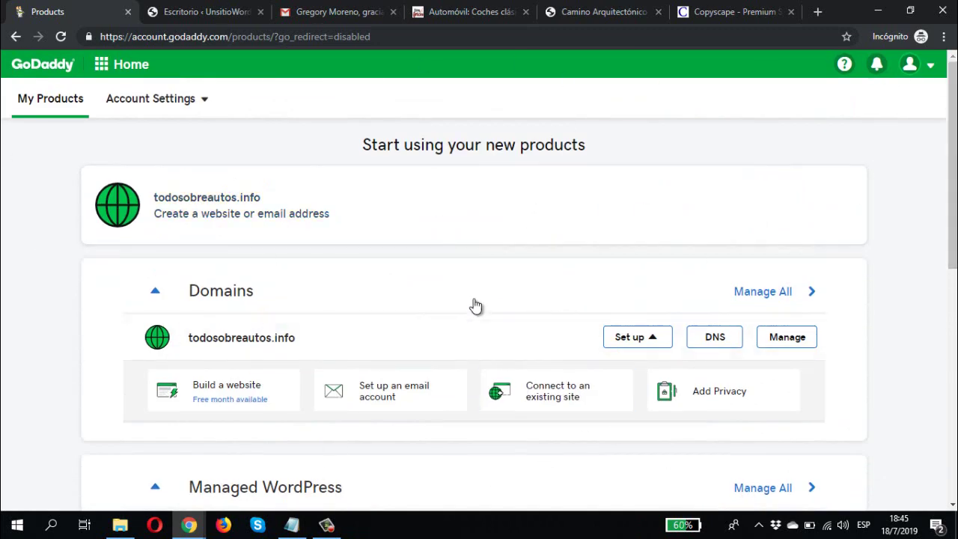
{"action": "left_click", "coordinate": [932, 66]}
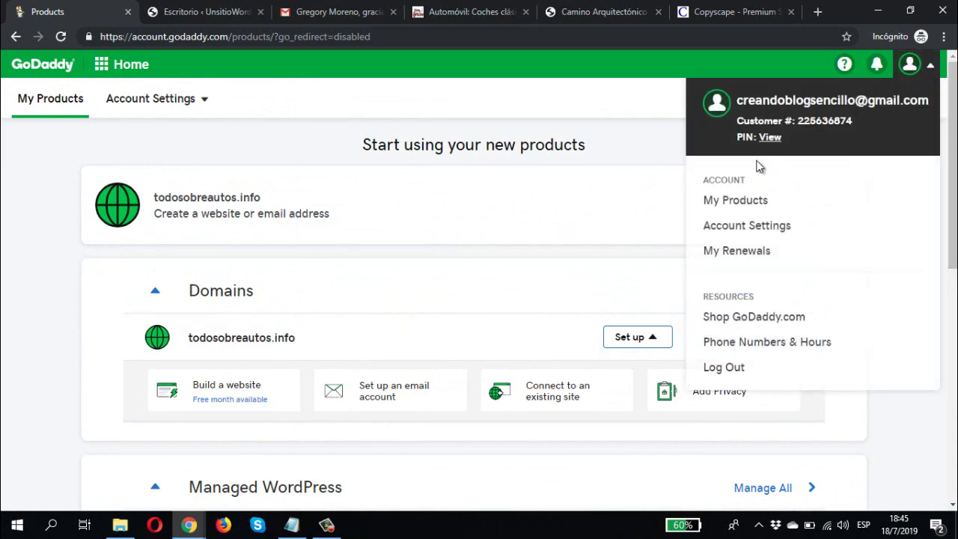
{"action": "left_click", "coordinate": [294, 112]}
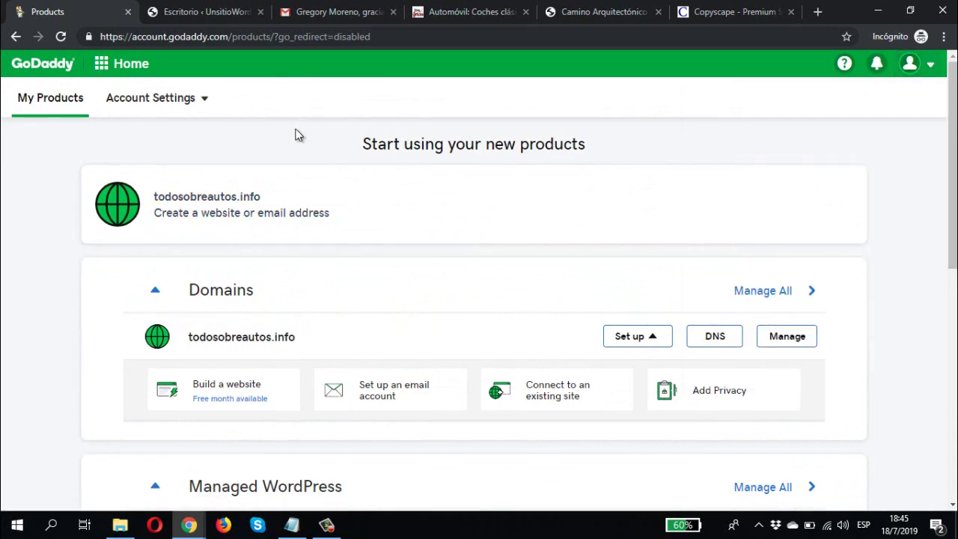
{"action": "scroll", "coordinate": [310, 160], "scroll_direction": "down", "scroll_amount": 5}
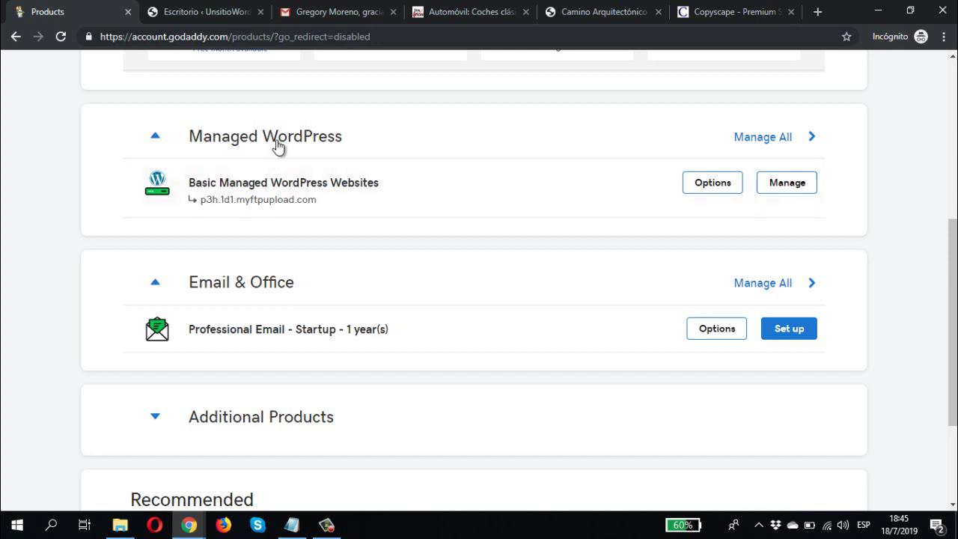
Open the Domains page of the managed WordPress site from Manage All
{"action": "left_click", "coordinate": [784, 141]}
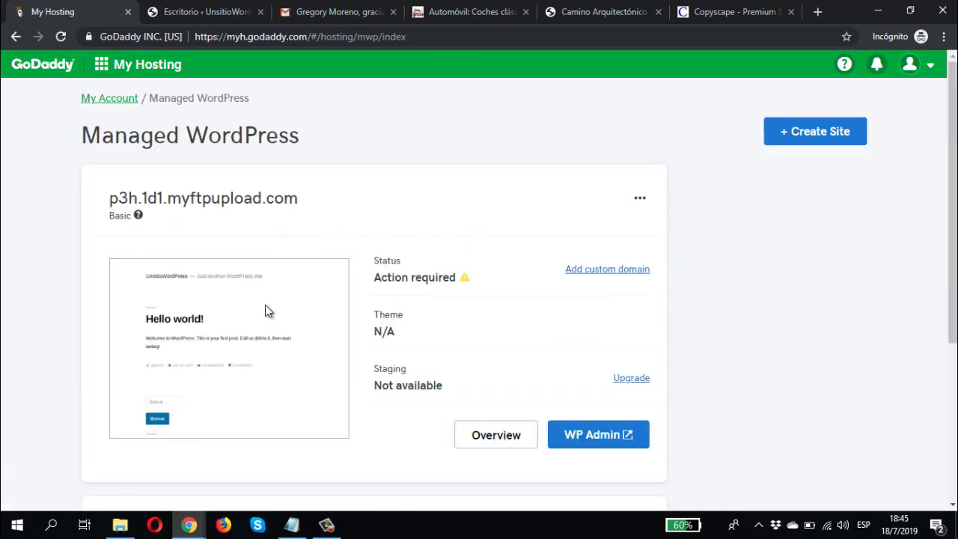
{"action": "scroll", "coordinate": [310, 284], "scroll_direction": "down", "scroll_amount": 3}
{"action": "scroll", "coordinate": [299, 255], "scroll_direction": "up", "scroll_amount": 3}
{"action": "left_click", "coordinate": [639, 203]}
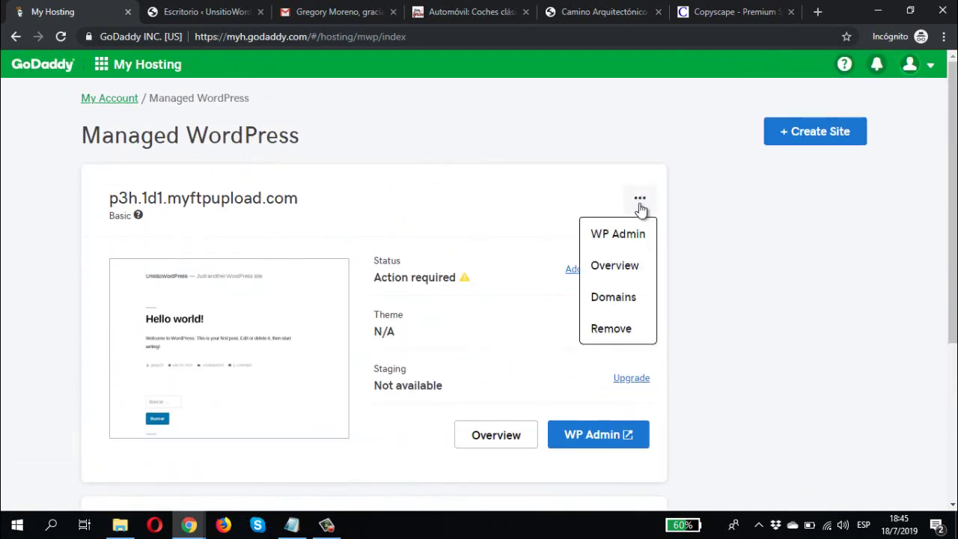
{"action": "left_click", "coordinate": [613, 300]}
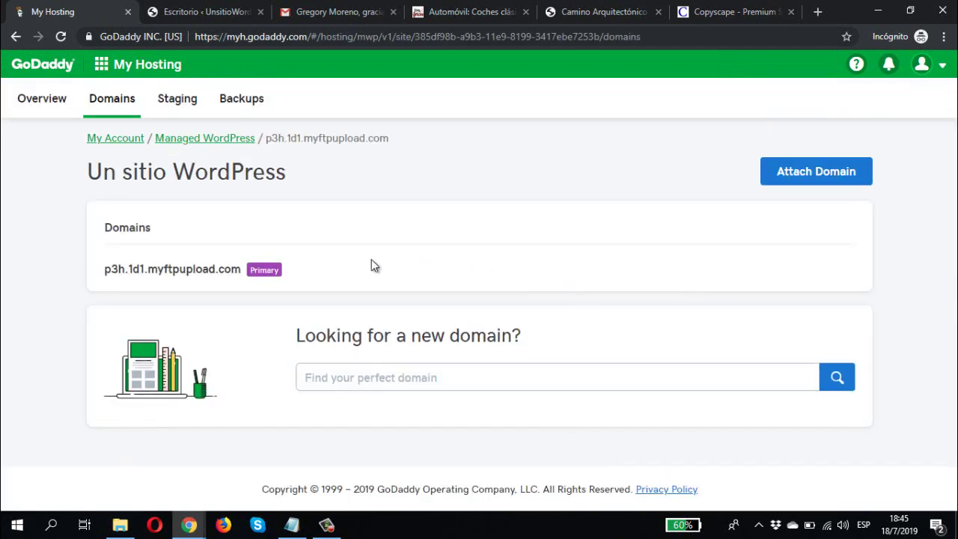
Start attaching todosobreautos.info as an external domain in the Attach Domain dialog
{"action": "left_click", "coordinate": [814, 172]}
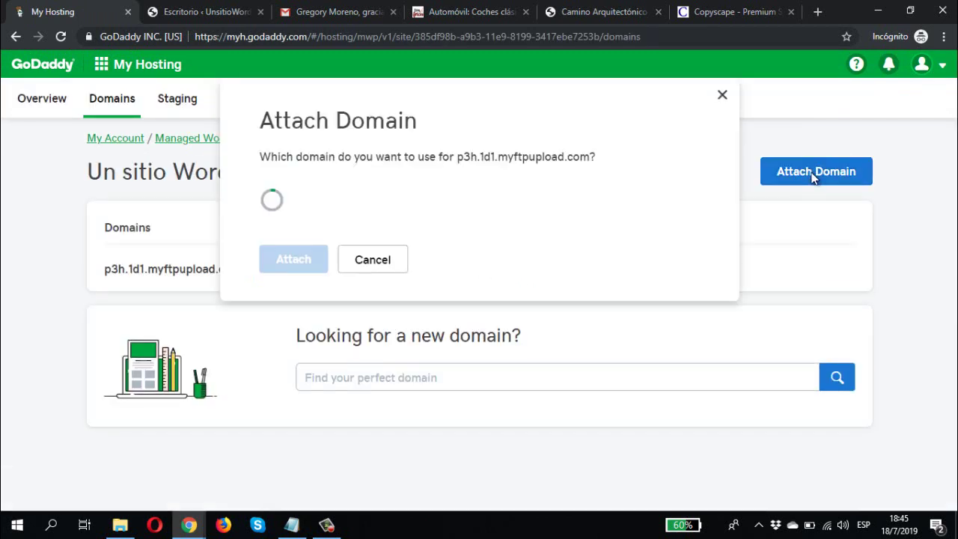
{"action": "left_click", "coordinate": [361, 209]}
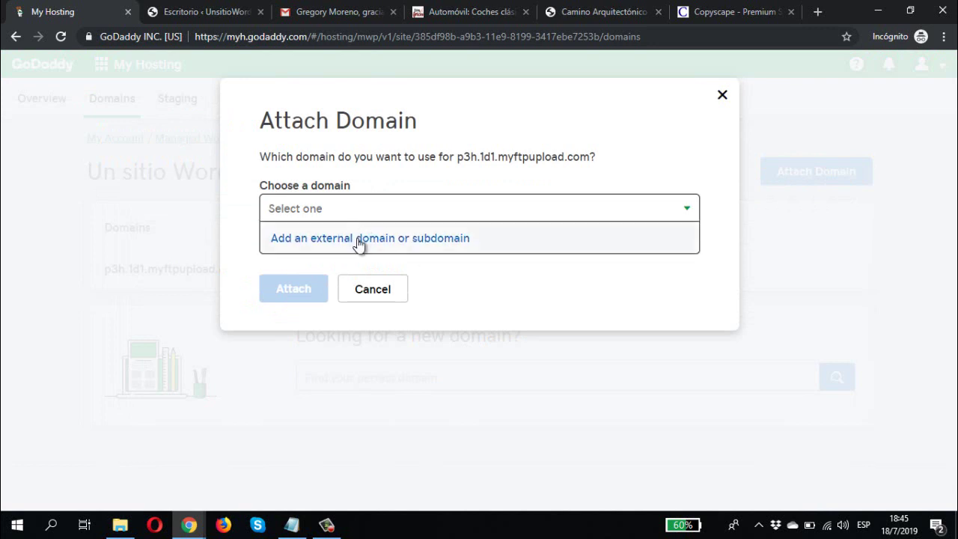
{"action": "left_click", "coordinate": [347, 238]}
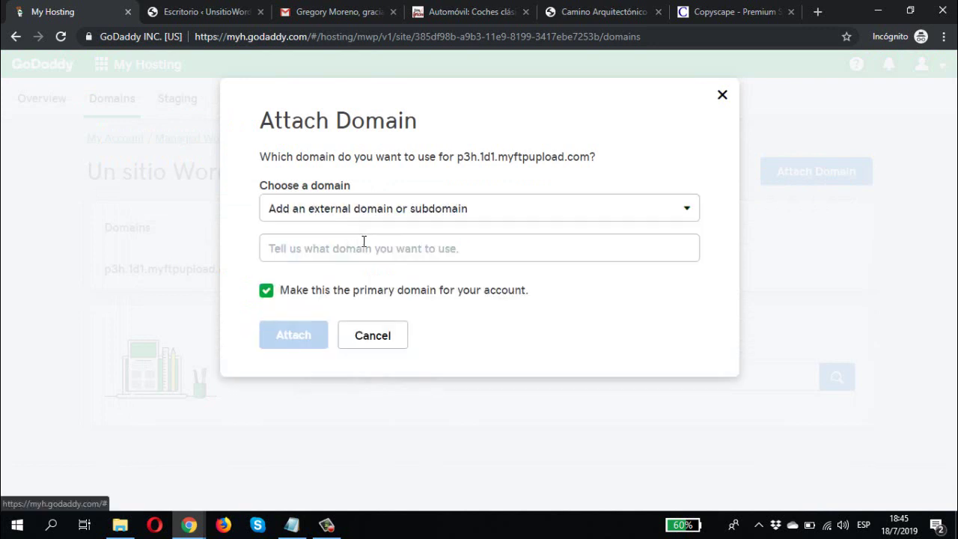
{"action": "left_click", "coordinate": [373, 250]}
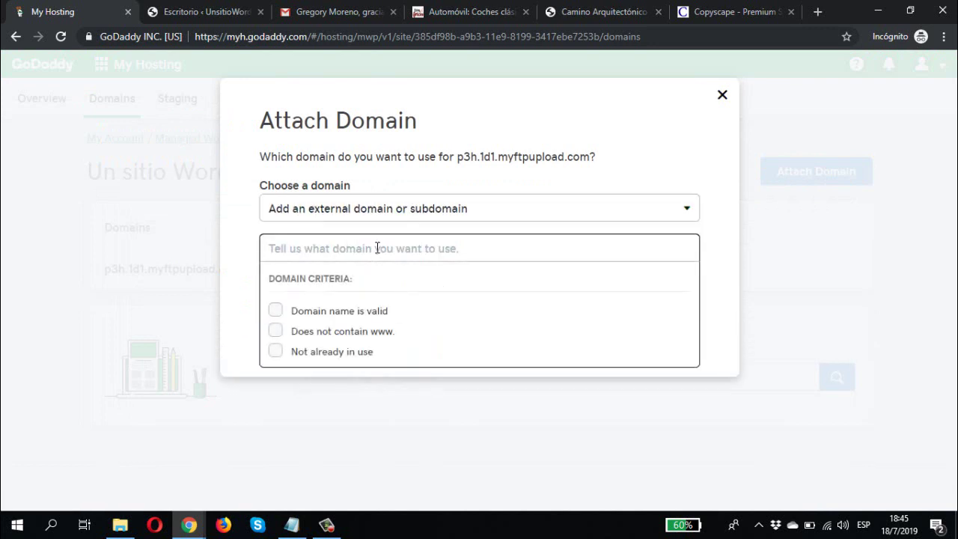
{"action": "type", "text": "todosob"}
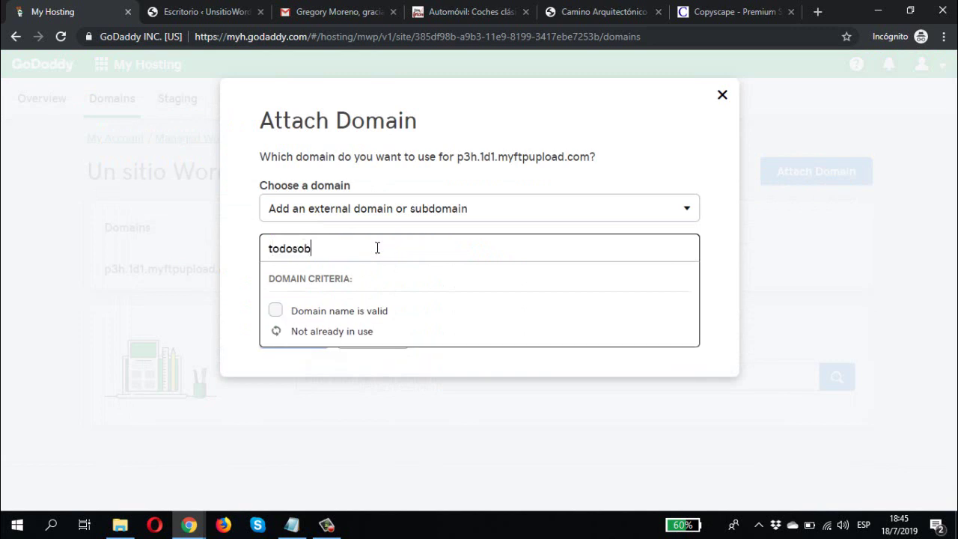
{"action": "type", "text": "reautos."}
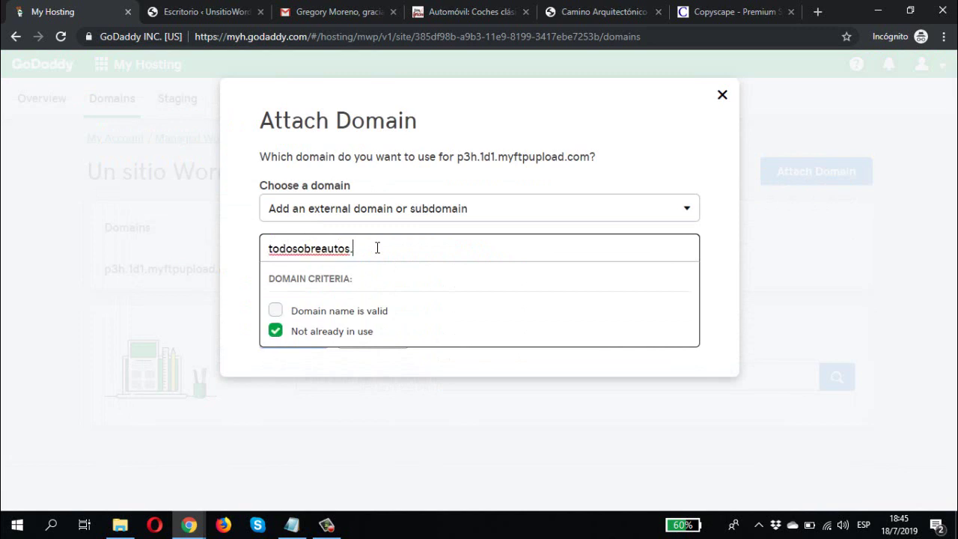
{"action": "type", "text": "info"}
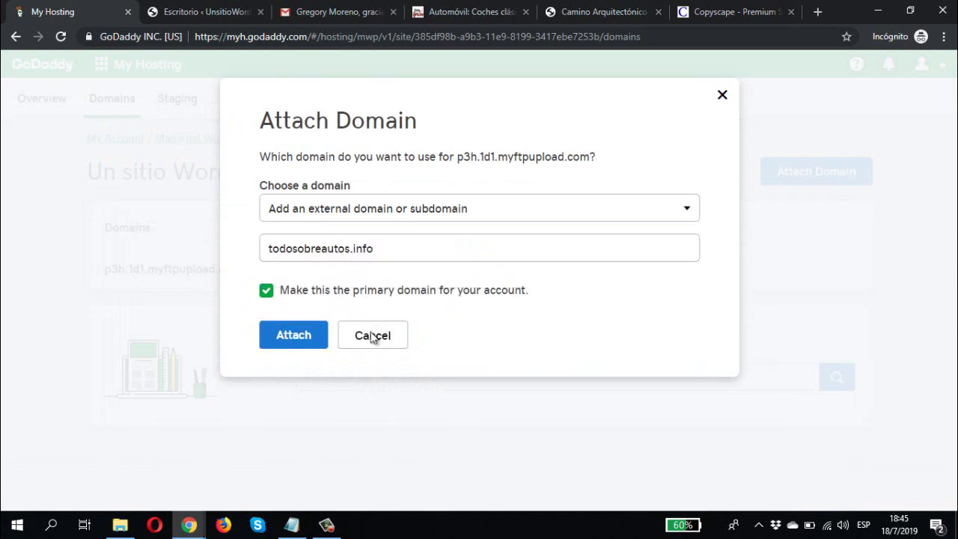
Attach todosobreautos.info to the WordPress site and check its domain actions
{"action": "left_click", "coordinate": [294, 338]}
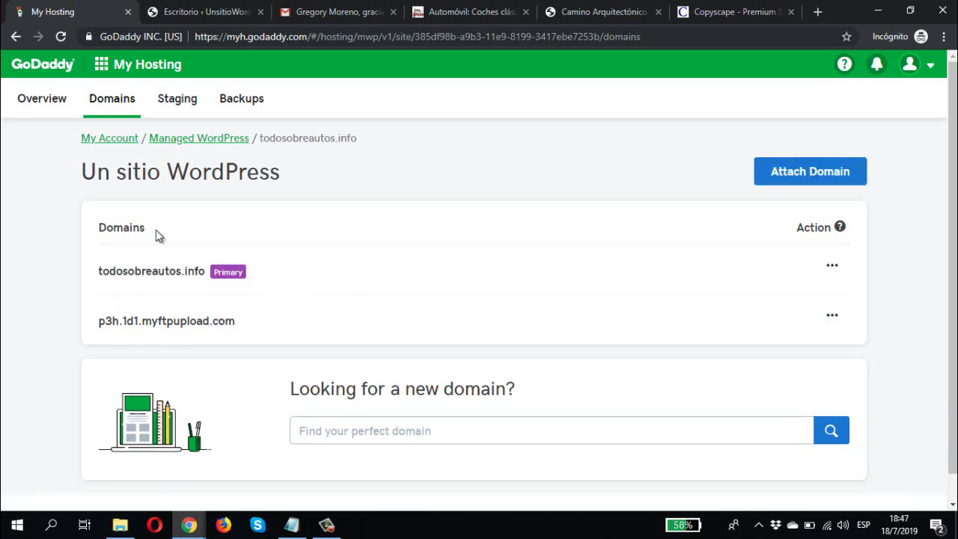
{"action": "scroll", "coordinate": [306, 299], "scroll_direction": "down", "scroll_amount": 1}
{"action": "scroll", "coordinate": [385, 317], "scroll_direction": "up", "scroll_amount": 1}
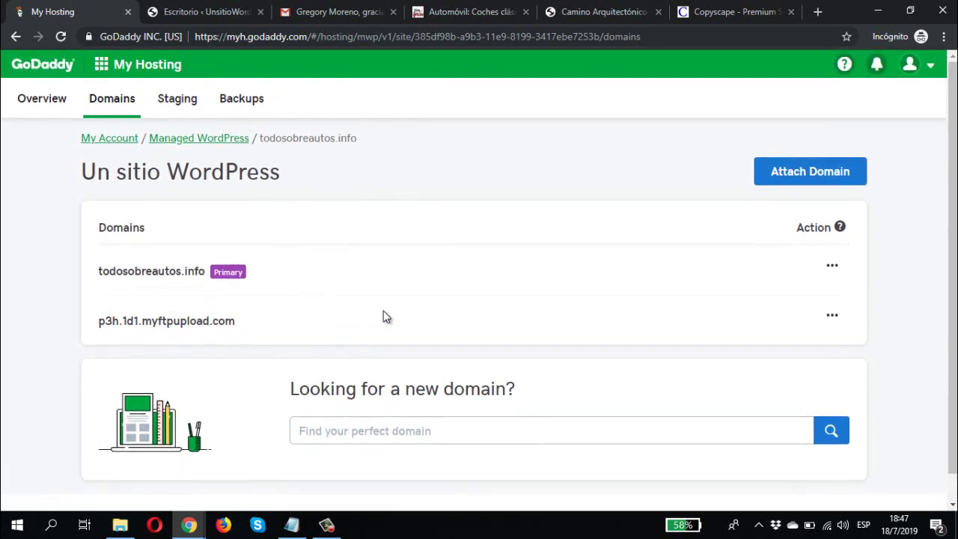
{"action": "left_click", "coordinate": [833, 270]}
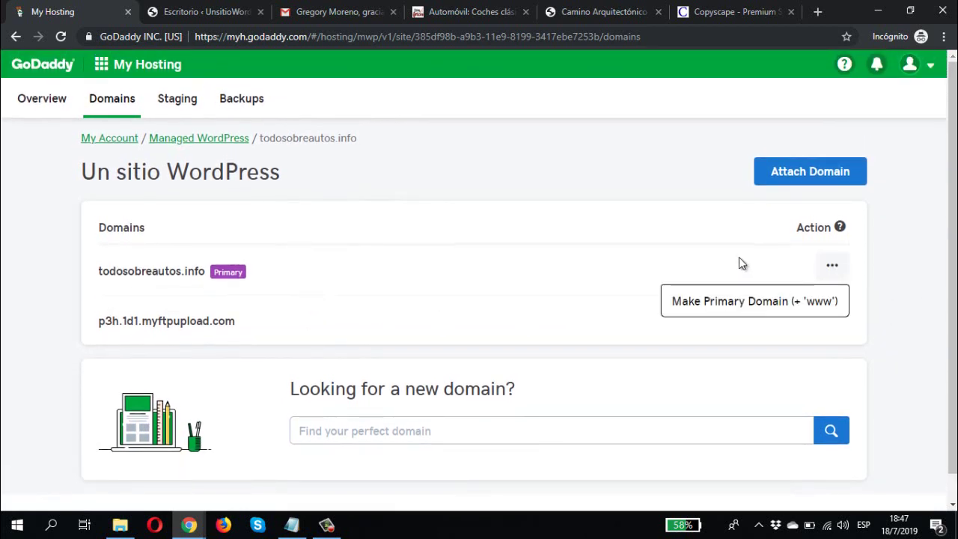
{"action": "left_click", "coordinate": [690, 268]}
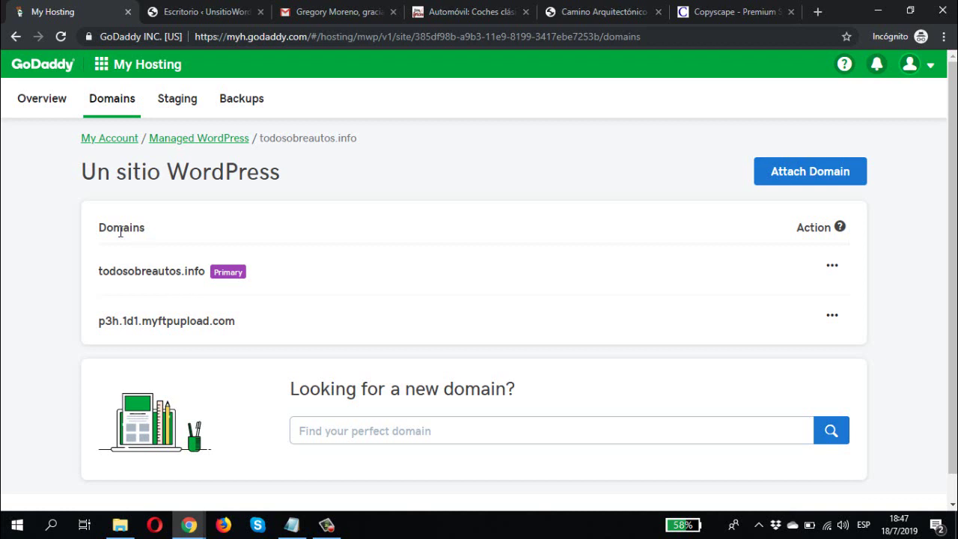
Return to My Products, showing the Basic Managed WordPress plan under todosobreautos.info
{"action": "left_click", "coordinate": [931, 71]}
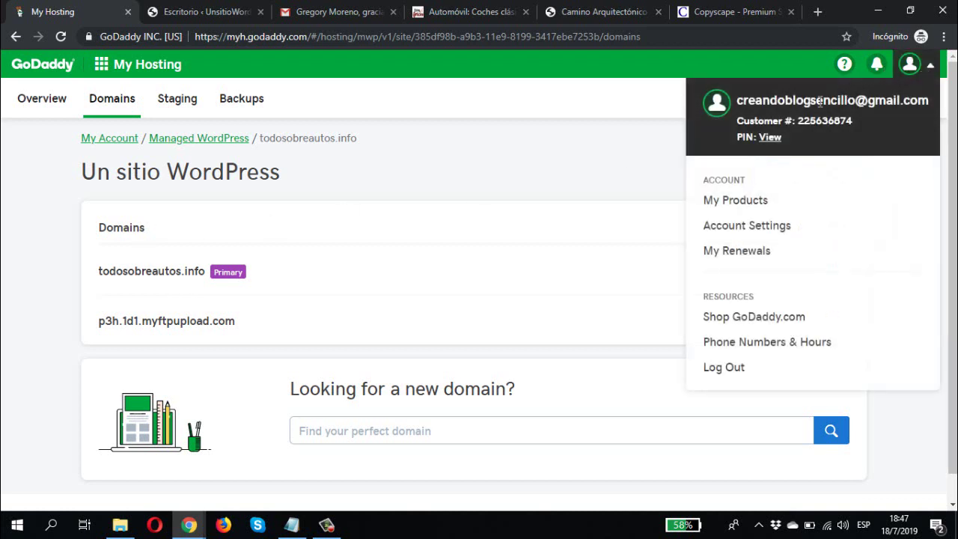
{"action": "left_click", "coordinate": [754, 204]}
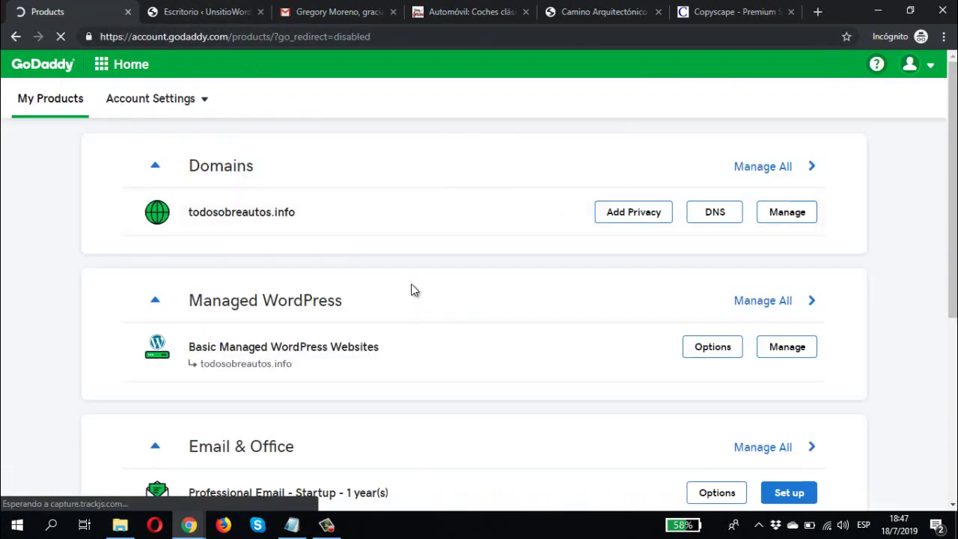
{"action": "scroll", "coordinate": [323, 260], "scroll_direction": "down", "scroll_amount": 4}
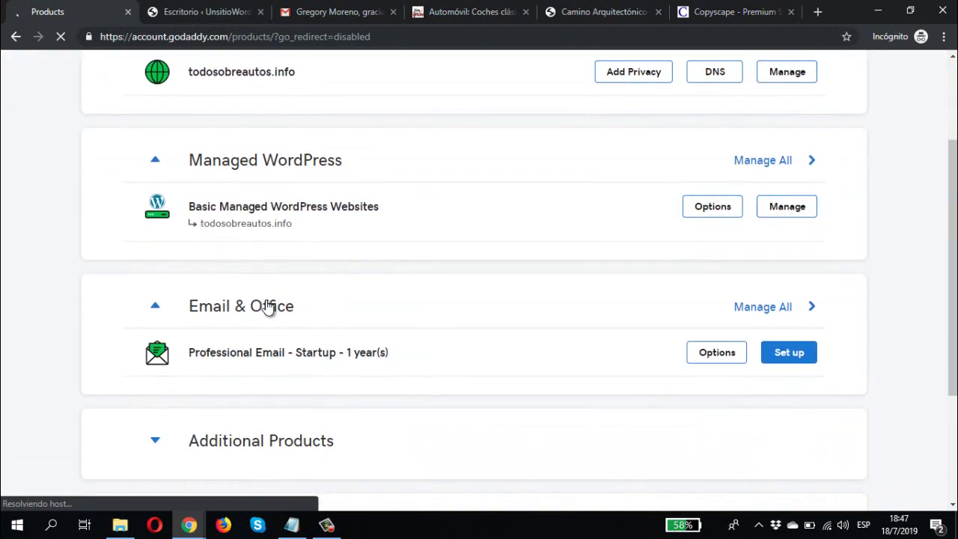
{"action": "scroll", "coordinate": [268, 319], "scroll_direction": "up", "scroll_amount": 2}
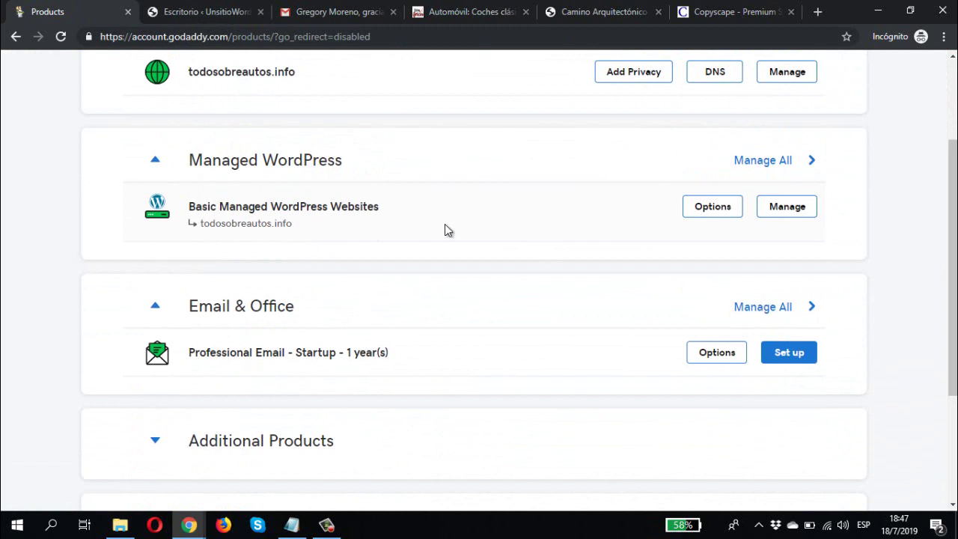
Launch WP Admin for the todosobreautos.info site from the Managed WordPress overview
{"action": "left_click", "coordinate": [810, 161]}
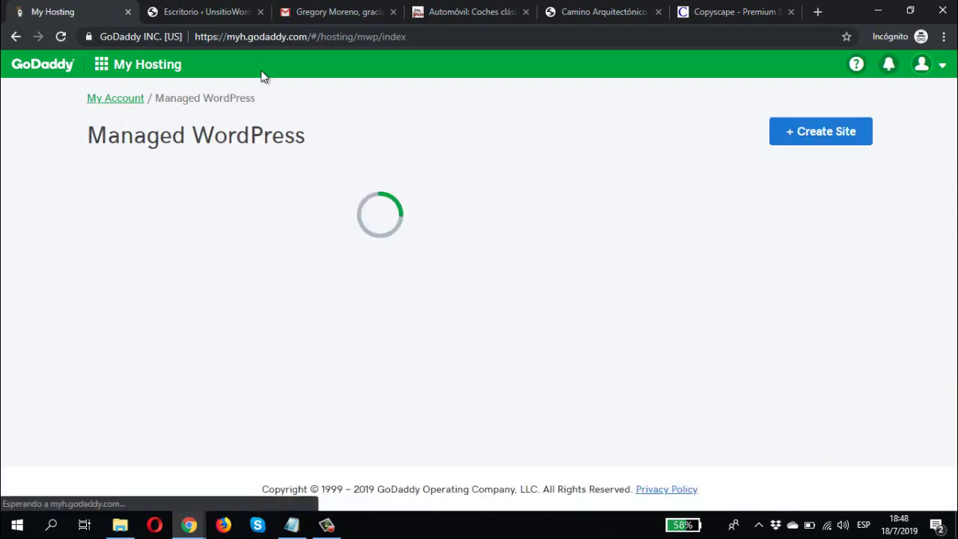
{"action": "scroll", "coordinate": [348, 302], "scroll_direction": "down", "scroll_amount": 1}
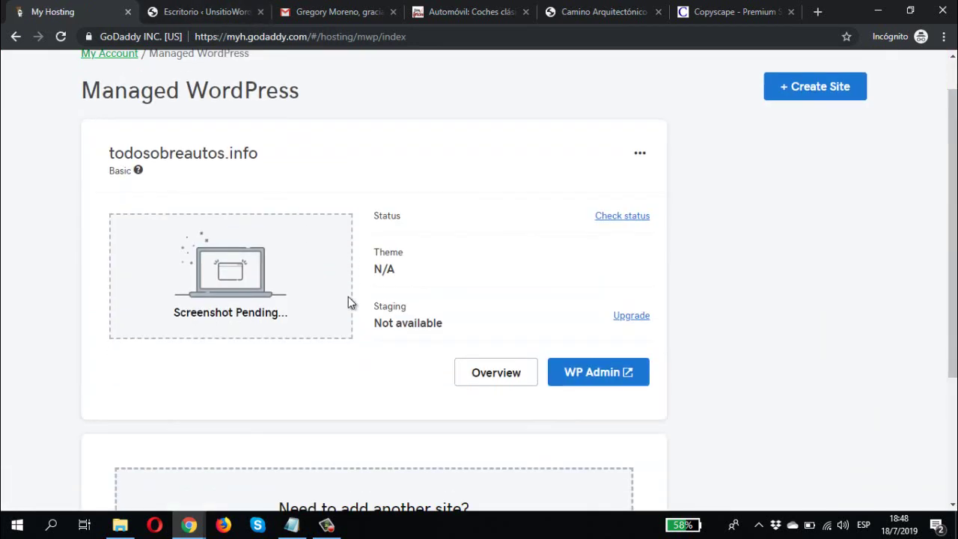
{"action": "scroll", "coordinate": [348, 303], "scroll_direction": "down", "scroll_amount": 2}
{"action": "scroll", "coordinate": [352, 300], "scroll_direction": "up", "scroll_amount": 3}
{"action": "left_click", "coordinate": [640, 199]}
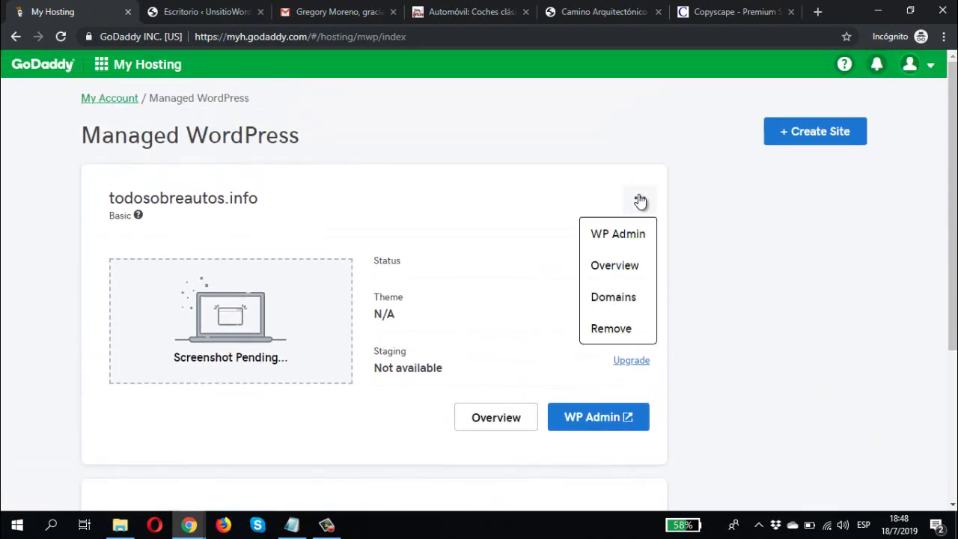
{"action": "left_click", "coordinate": [620, 238]}
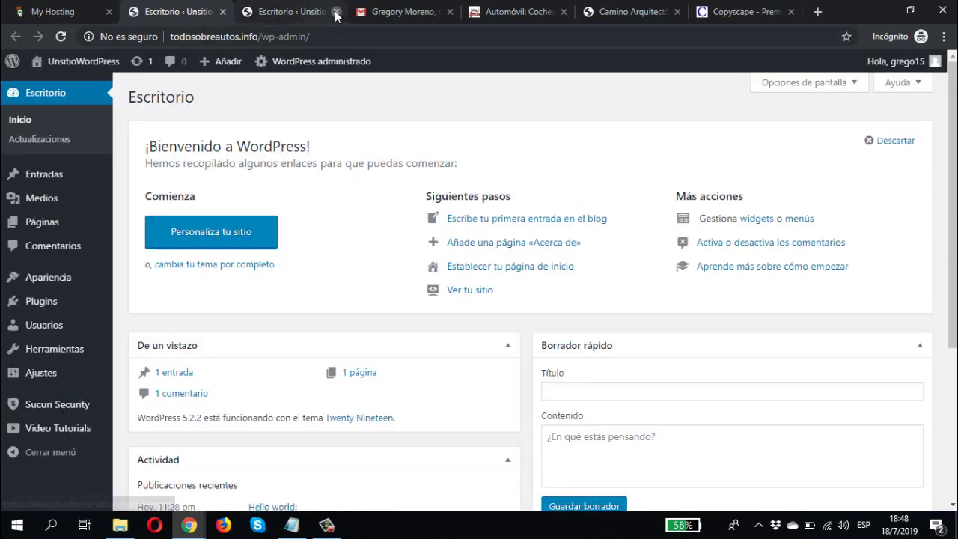
Close the duplicate Escritorio tab and check the todosobreautos.info/wp-admin/ address
{"action": "left_click", "coordinate": [336, 12]}
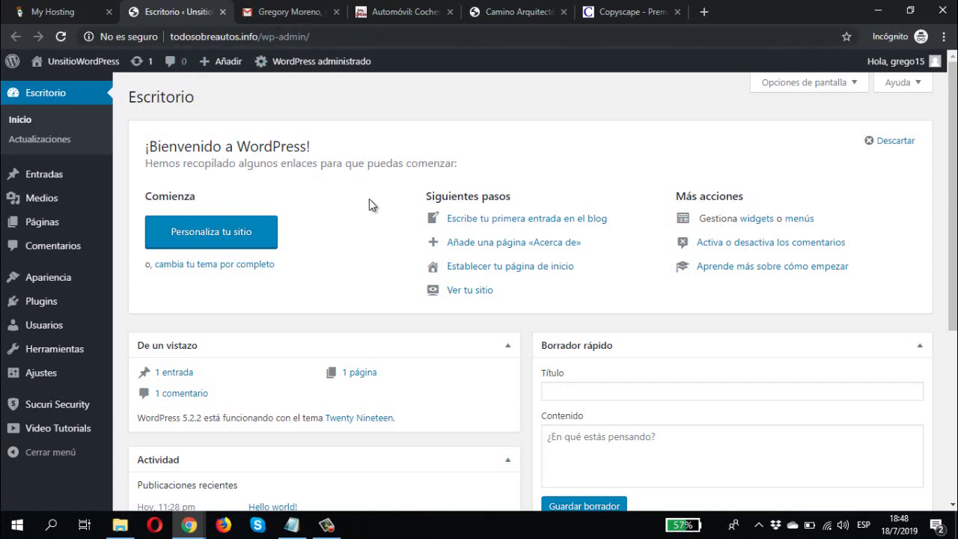
{"action": "scroll", "coordinate": [357, 235], "scroll_direction": "down", "scroll_amount": 4}
{"action": "scroll", "coordinate": [364, 232], "scroll_direction": "up", "scroll_amount": 4}
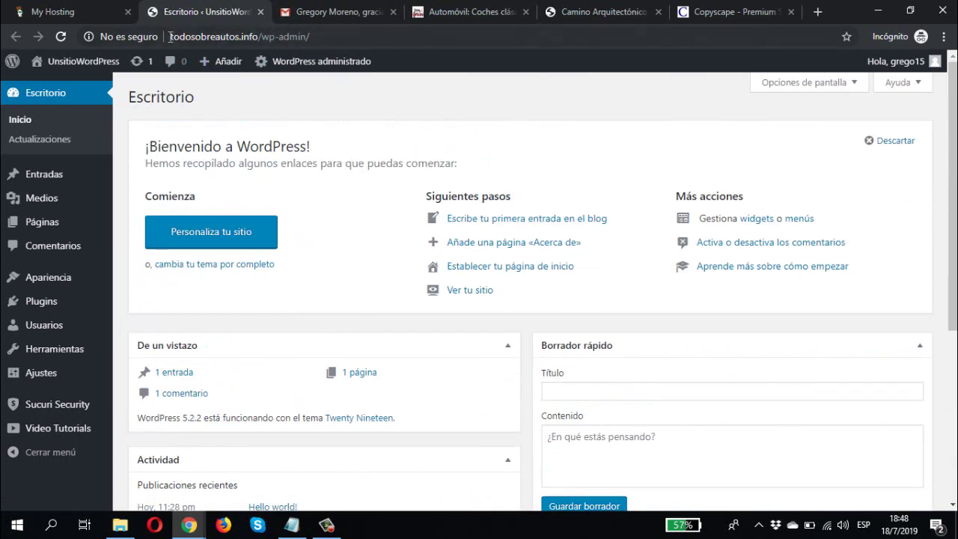
{"action": "left_click_drag", "start_coordinate": [170, 36], "coordinate": [252, 38]}
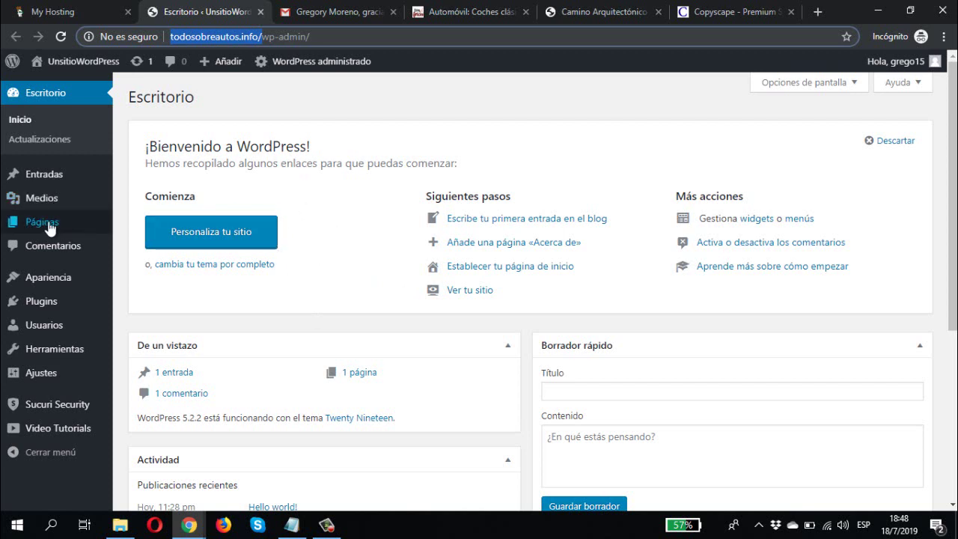
{"action": "mouse_move", "coordinate": [75, 226]}
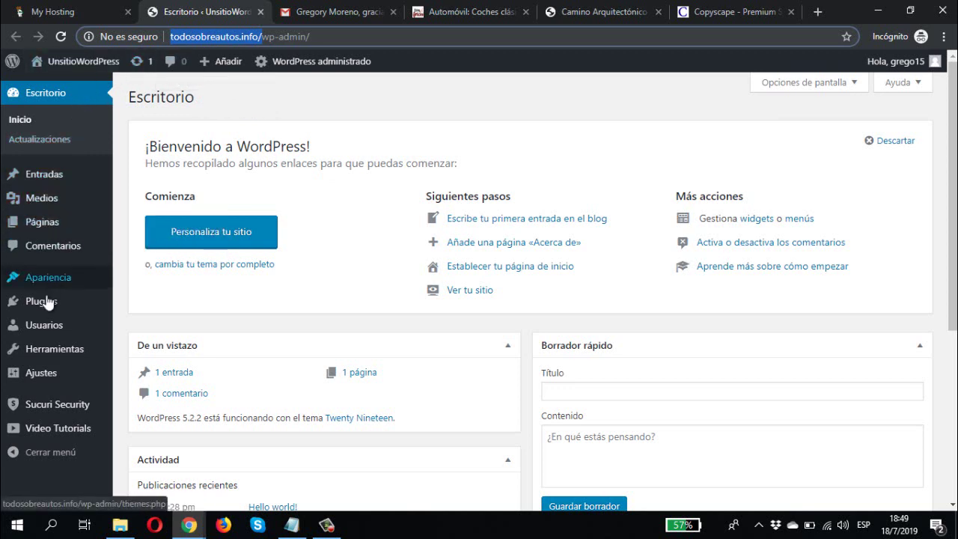
{"action": "mouse_move", "coordinate": [58, 307]}
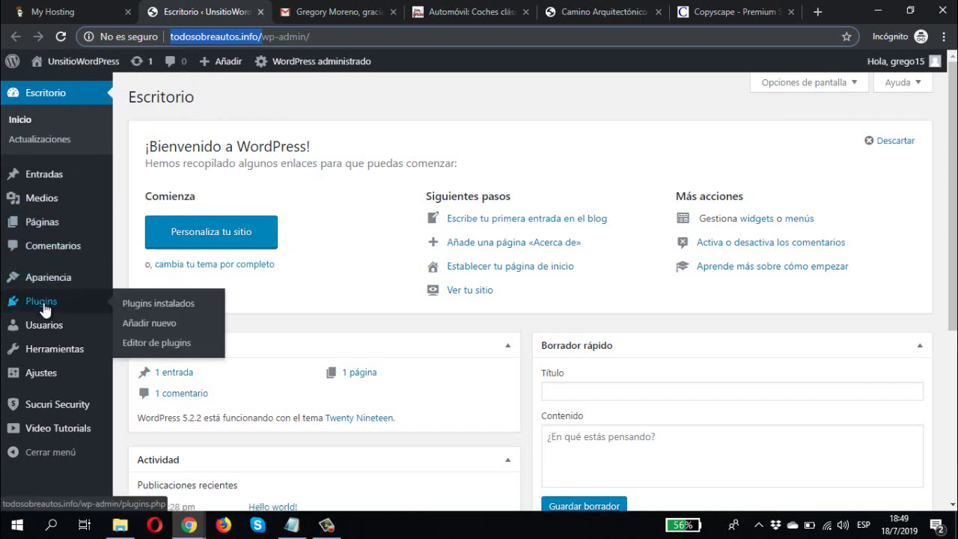
Go to Plugins > Añadir nuevo and bring up the Camino Arquitectónico plugins window
{"action": "left_click", "coordinate": [134, 325]}
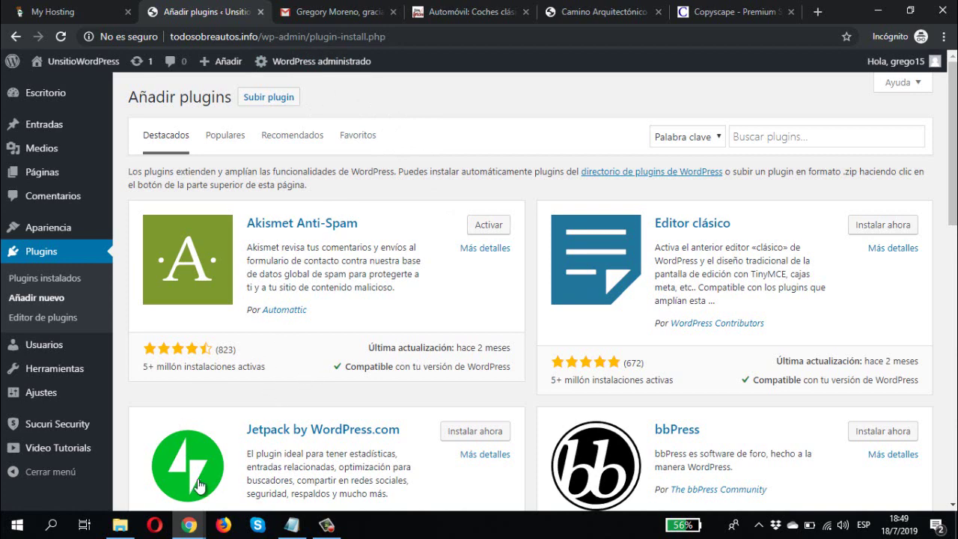
{"action": "left_click", "coordinate": [191, 523]}
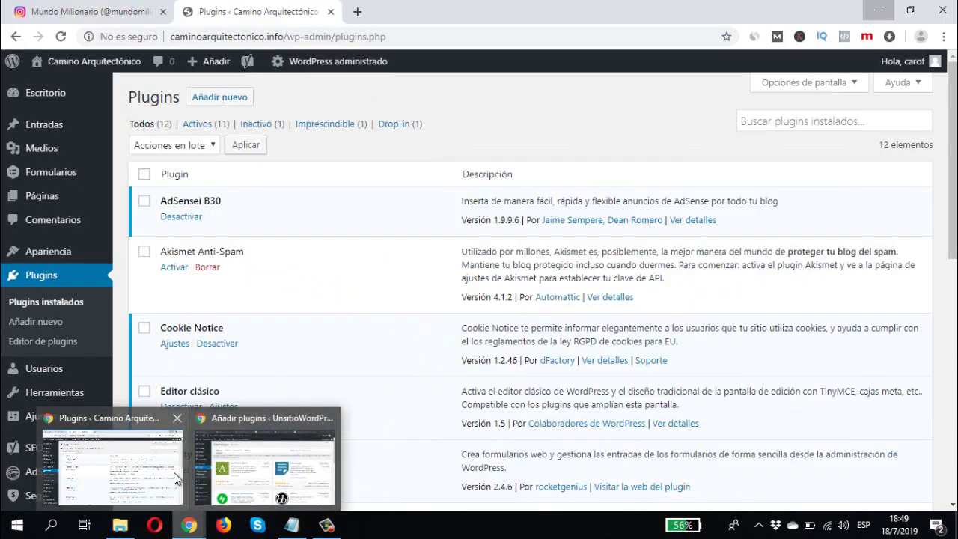
{"action": "left_click", "coordinate": [174, 472]}
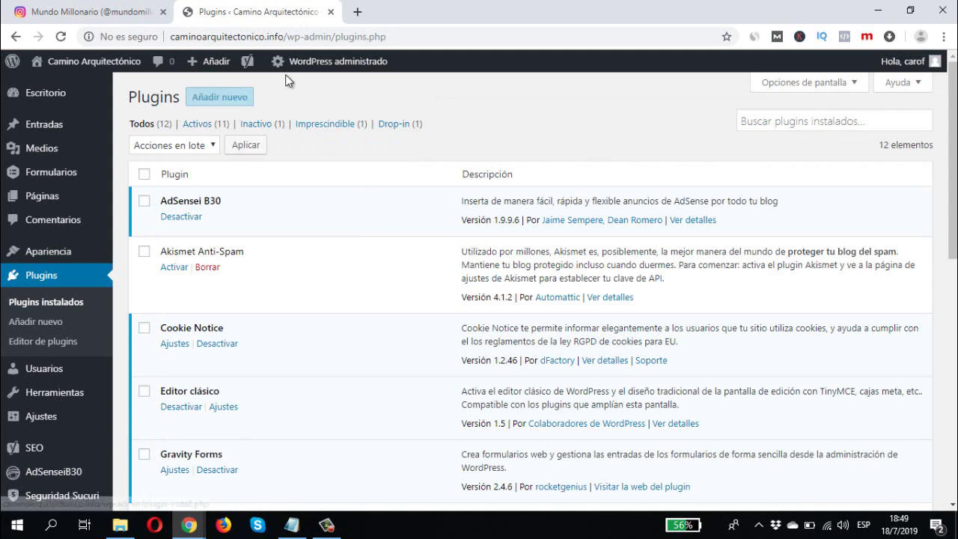
{"action": "left_click_drag", "start_coordinate": [172, 39], "coordinate": [284, 41]}
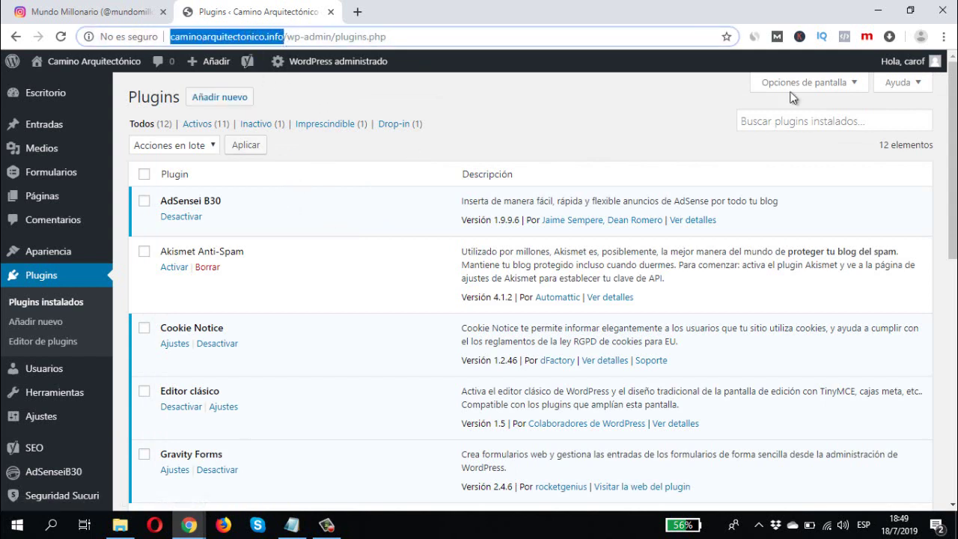
Un-maximize the Camino Arquitectónico window and fit it into the right half
{"action": "left_click", "coordinate": [918, 11]}
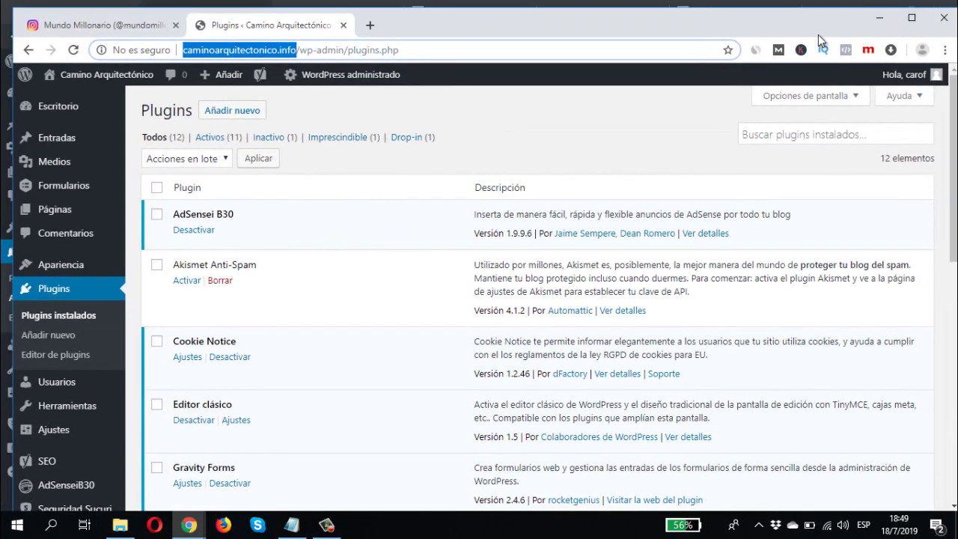
{"action": "left_click", "coordinate": [909, 15]}
{"action": "left_click", "coordinate": [908, 16]}
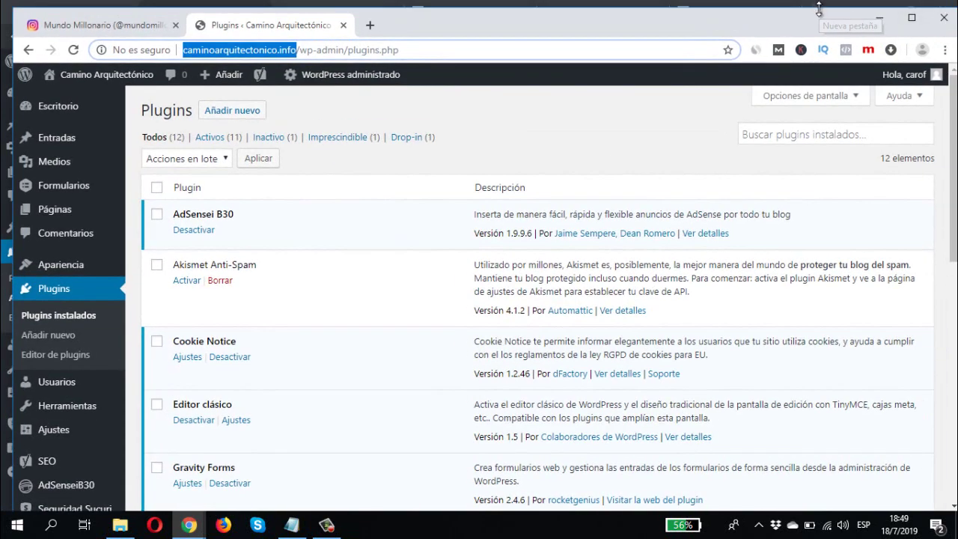
{"action": "left_click_drag", "start_coordinate": [807, 30], "coordinate": [807, 111]}
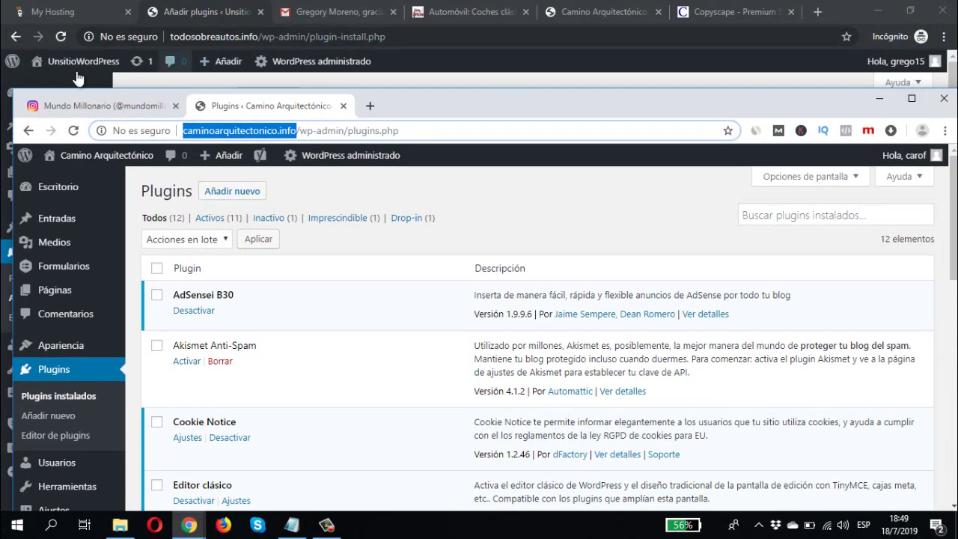
{"action": "left_click_drag", "start_coordinate": [73, 106], "coordinate": [957, 106]}
{"action": "left_click_drag", "start_coordinate": [480, 119], "coordinate": [584, 119]}
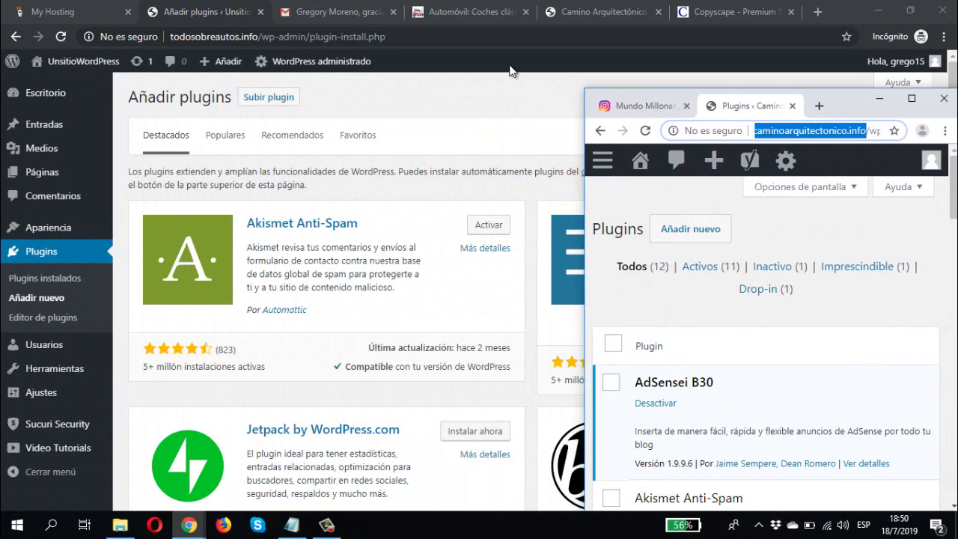
Resize the todosobreautos.info window into the left half, beside the reference plugin list
{"action": "left_click", "coordinate": [913, 11]}
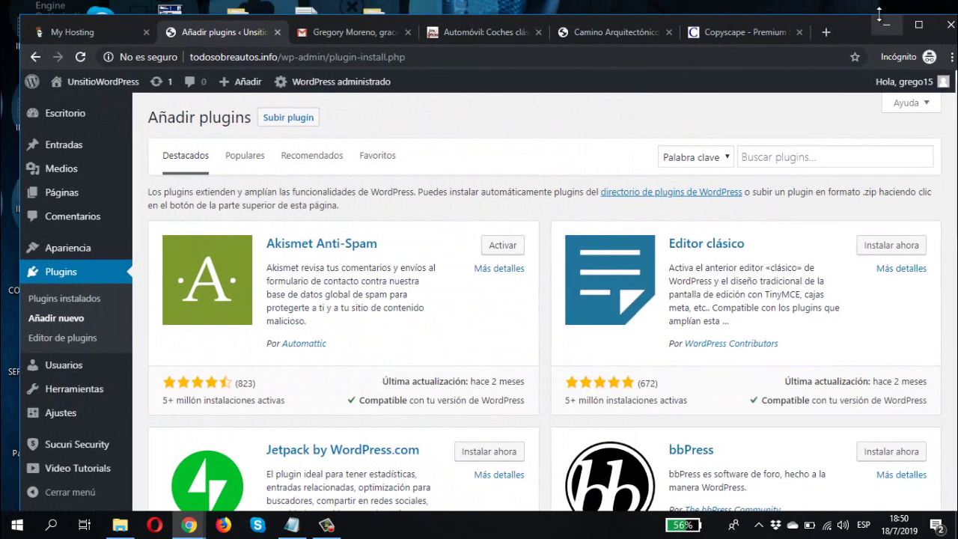
{"action": "left_click_drag", "start_coordinate": [880, 15], "coordinate": [880, 78]}
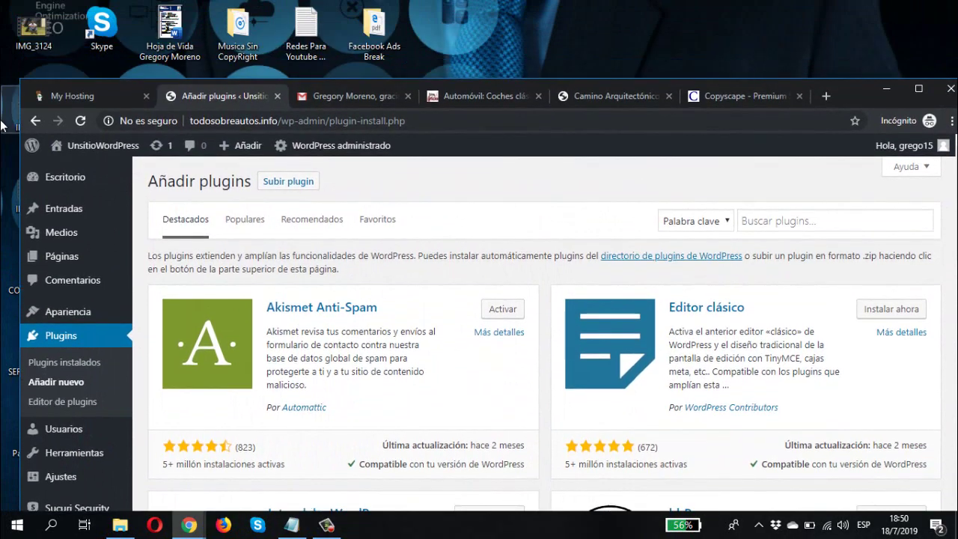
{"action": "left_click_drag", "start_coordinate": [18, 120], "coordinate": [455, 134]}
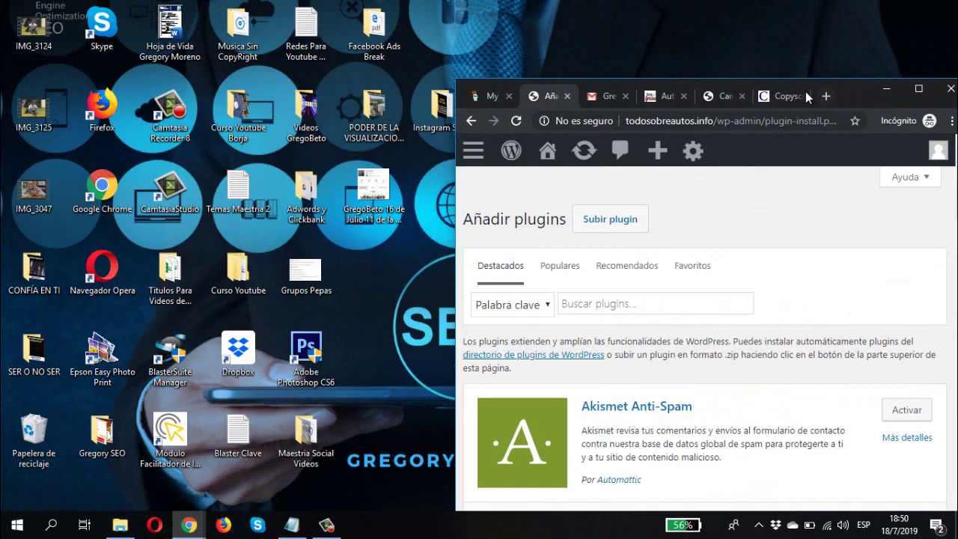
{"action": "left_click_drag", "start_coordinate": [833, 83], "coordinate": [460, 88]}
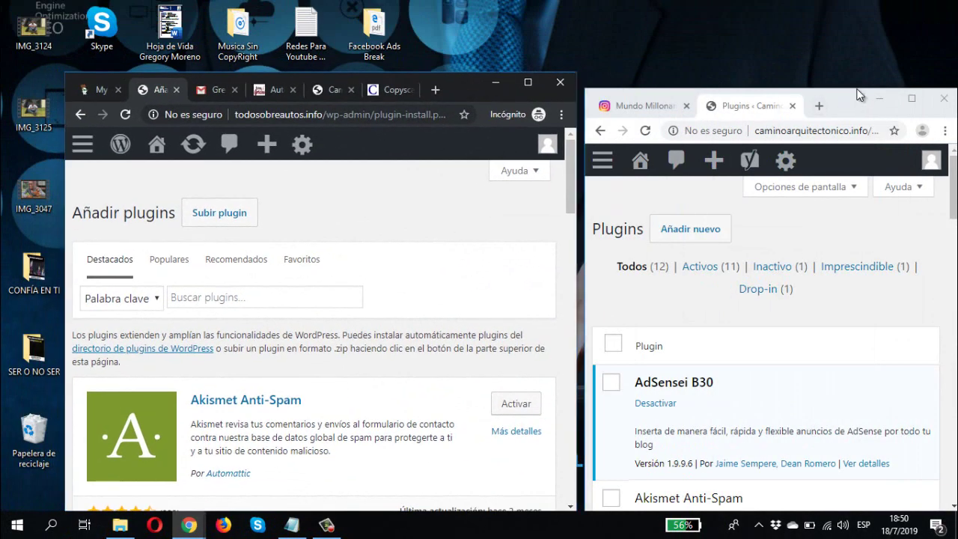
{"action": "left_click_drag", "start_coordinate": [860, 92], "coordinate": [857, 63]}
{"action": "left_click_drag", "start_coordinate": [397, 84], "coordinate": [397, 27]}
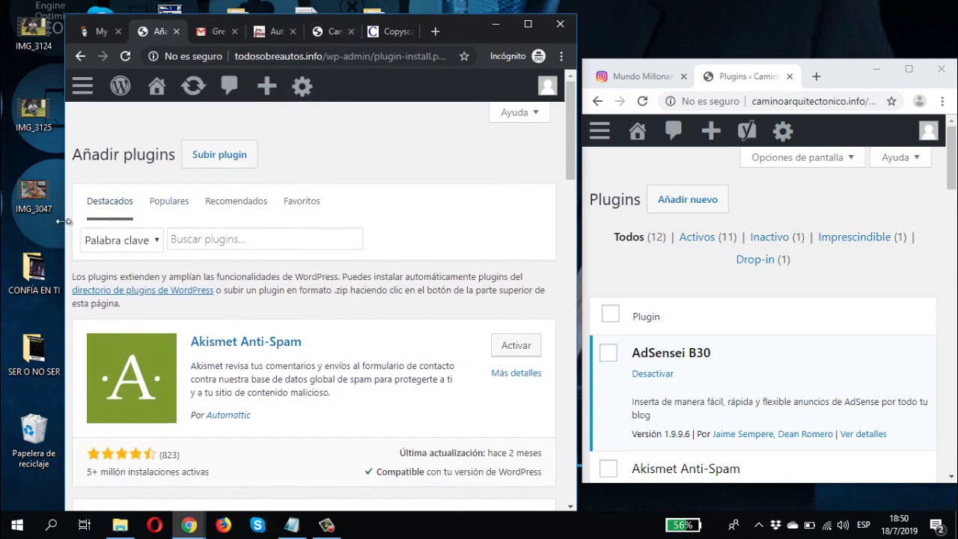
{"action": "left_click_drag", "start_coordinate": [64, 221], "coordinate": [9, 221]}
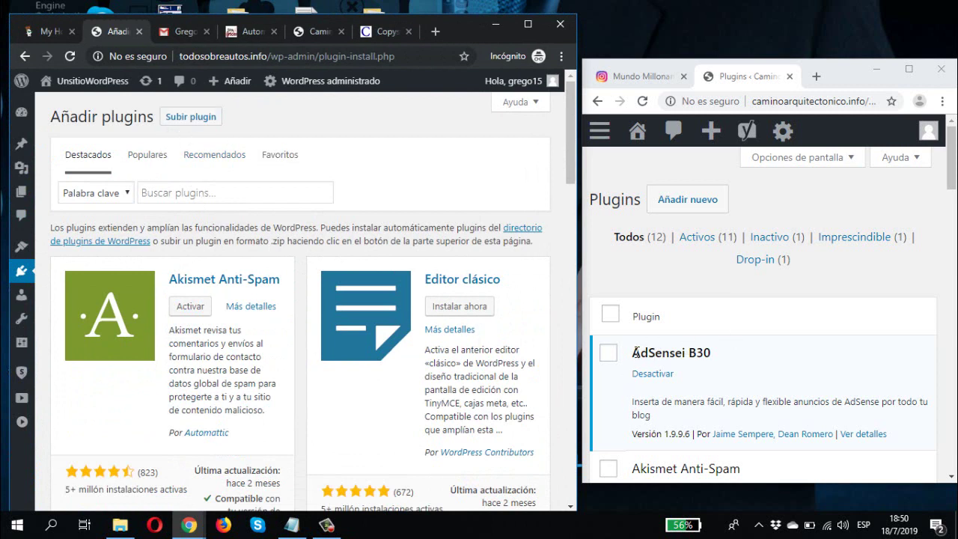
Copy AdSensei B30 from the reference list, then install and activate it on todosobreautos.info
{"action": "left_click_drag", "start_coordinate": [635, 353], "coordinate": [711, 355]}
{"action": "right_click", "coordinate": [715, 361]}
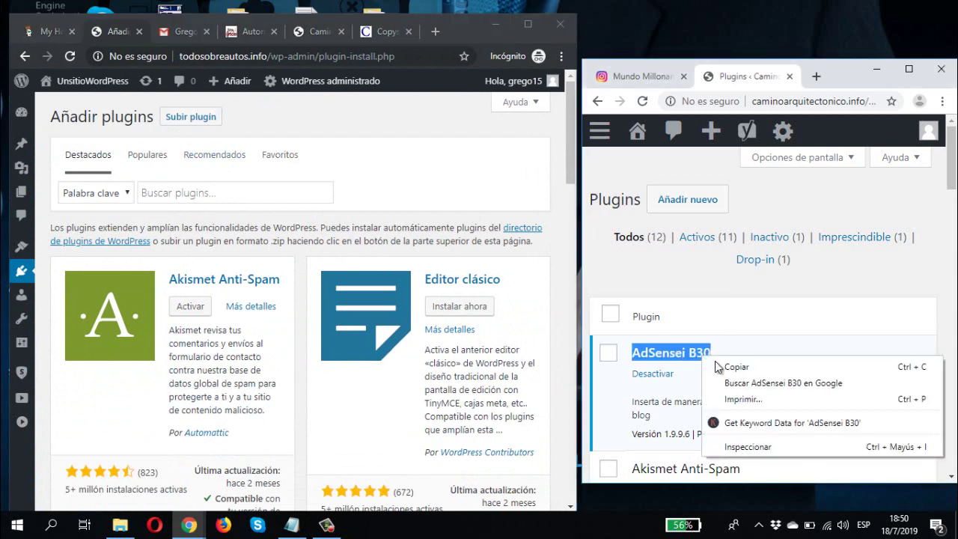
{"action": "left_click", "coordinate": [717, 365]}
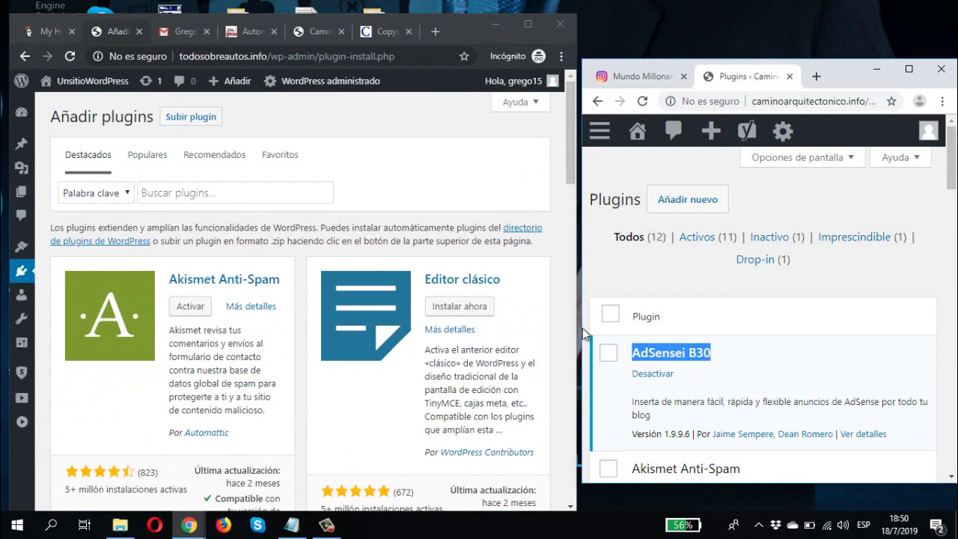
{"action": "left_click", "coordinate": [192, 194]}
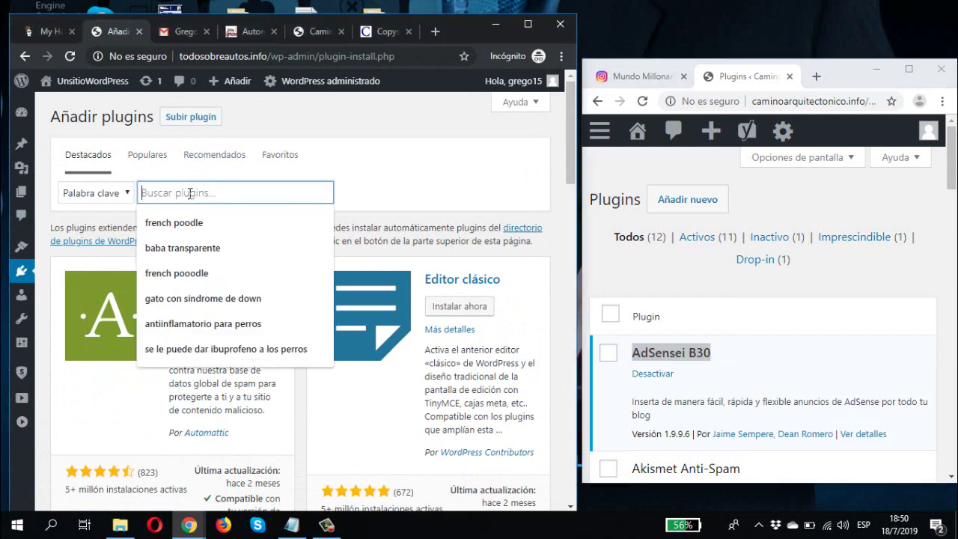
{"action": "key", "text": "ctrl+v"}
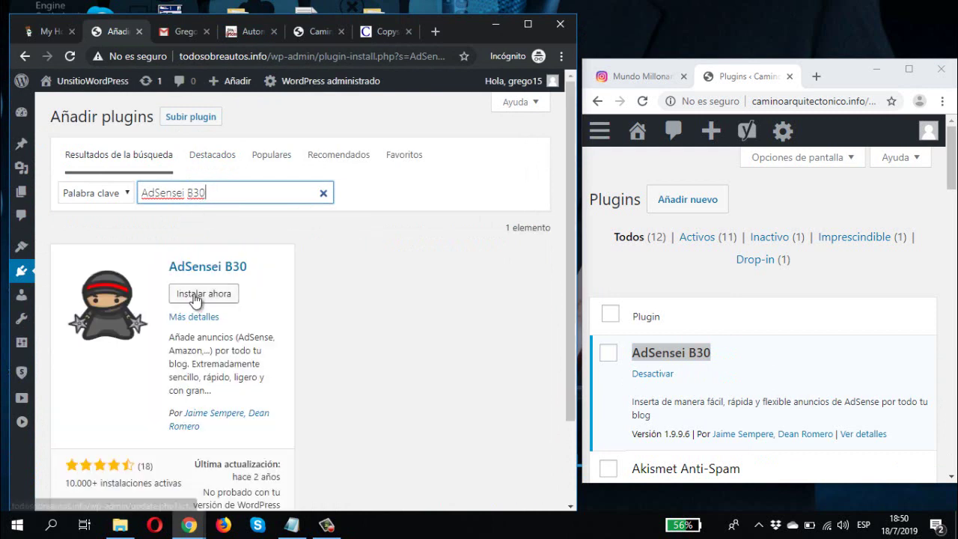
{"action": "left_click", "coordinate": [199, 293]}
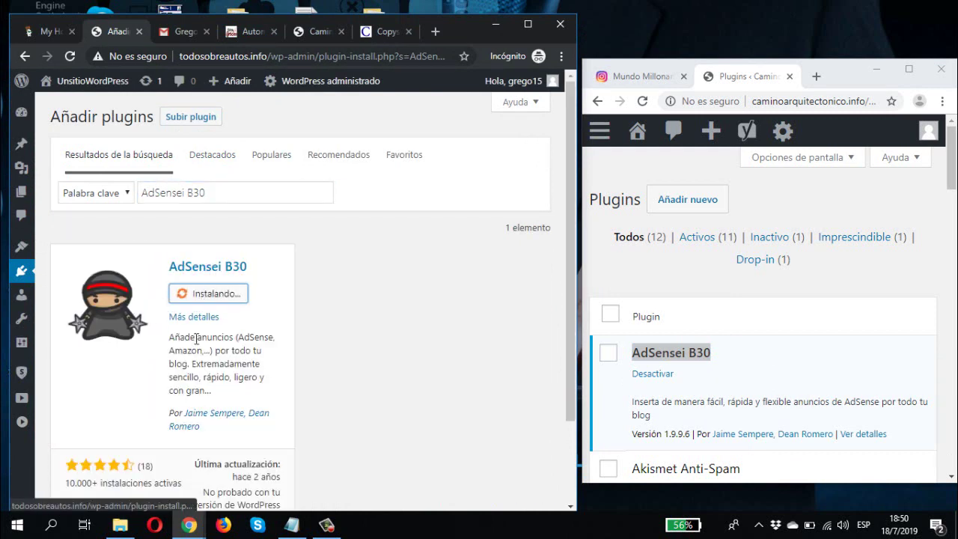
{"action": "left_click", "coordinate": [200, 298]}
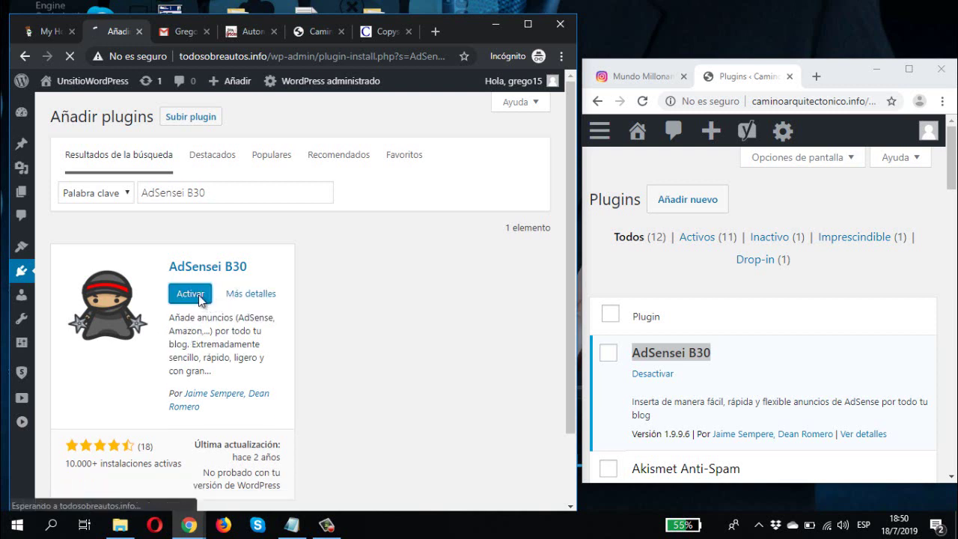
Copy the Cookie Notice plugin name from the reference site's plugin list
{"action": "scroll", "coordinate": [702, 374], "scroll_direction": "down", "scroll_amount": 3}
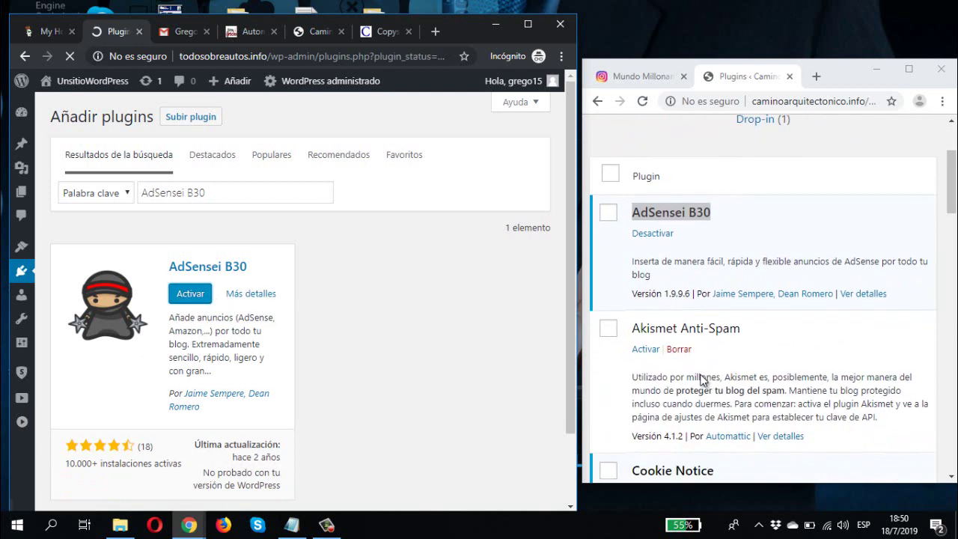
{"action": "scroll", "coordinate": [712, 300], "scroll_direction": "down", "scroll_amount": 2}
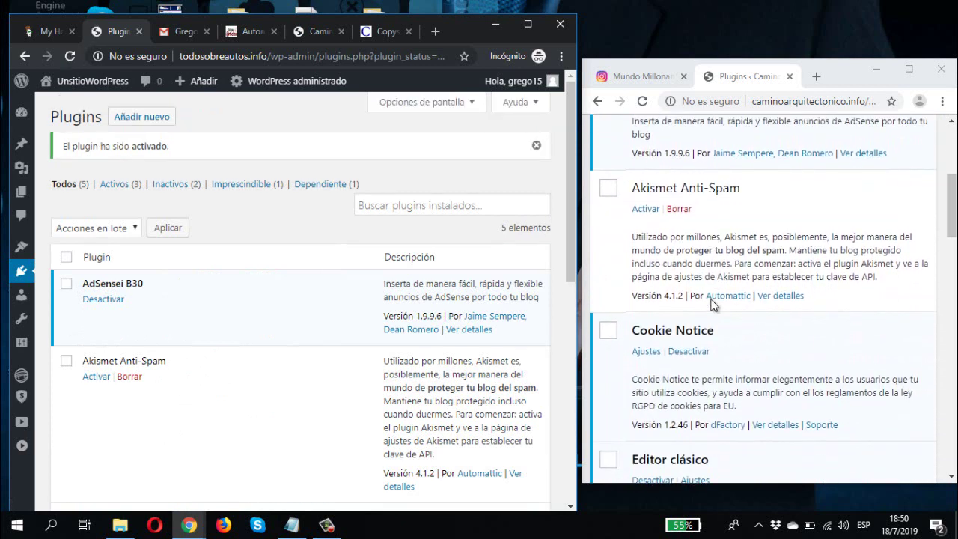
{"action": "left_click_drag", "start_coordinate": [633, 264], "coordinate": [718, 267]}
{"action": "right_click", "coordinate": [689, 261]}
{"action": "left_click", "coordinate": [696, 269]}
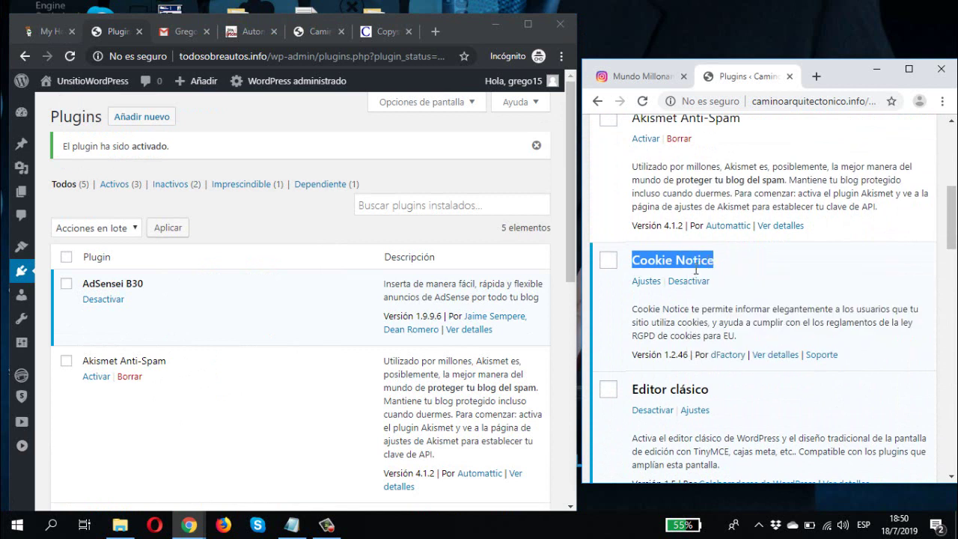
Search the directory for the pasted Cookie Notice name, then install and activate Cookie Notice for GDPR
{"action": "left_click", "coordinate": [151, 119]}
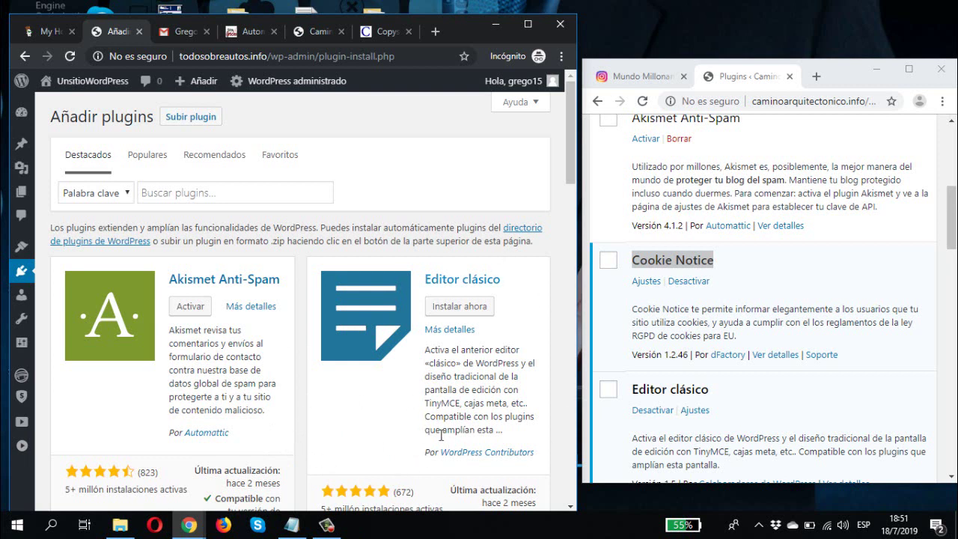
{"action": "left_click", "coordinate": [247, 192]}
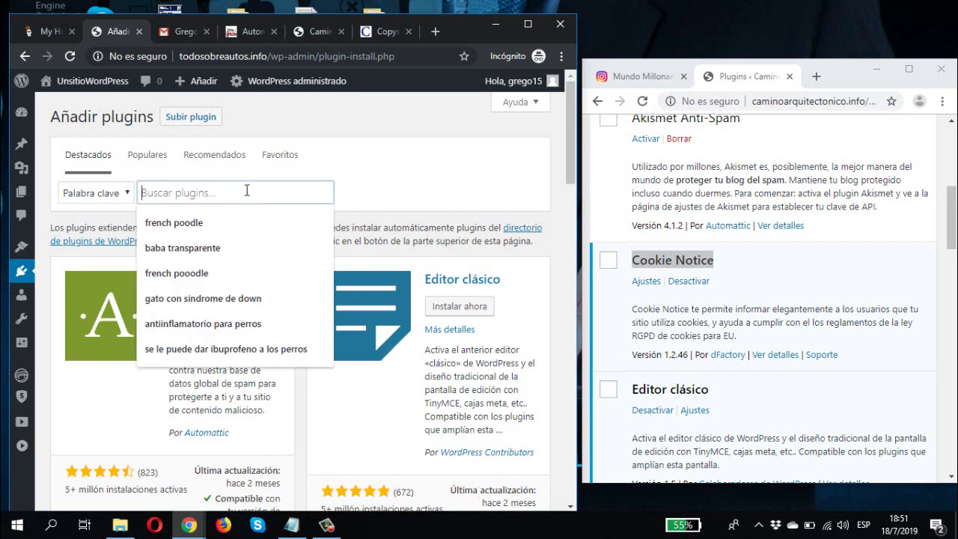
{"action": "key", "text": "ctrl+v"}
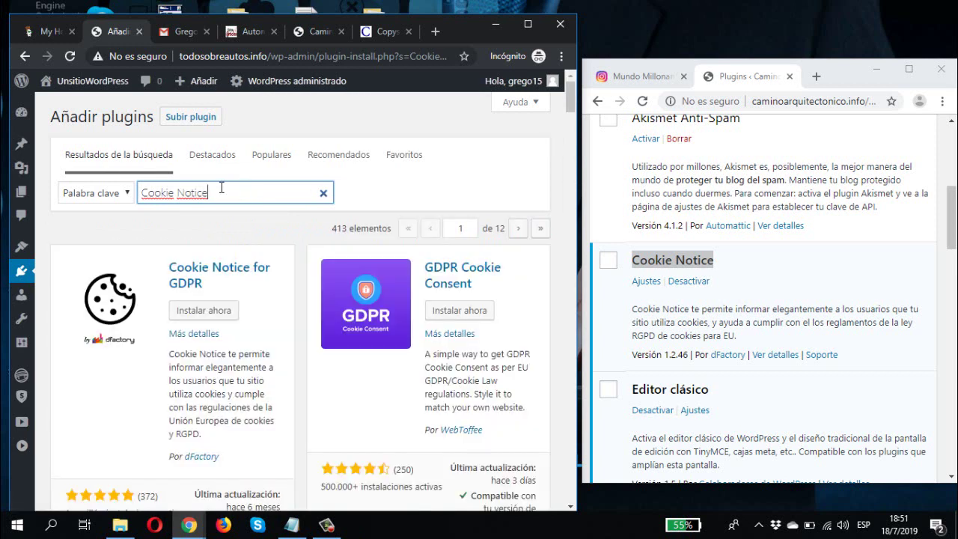
{"action": "left_click", "coordinate": [205, 313]}
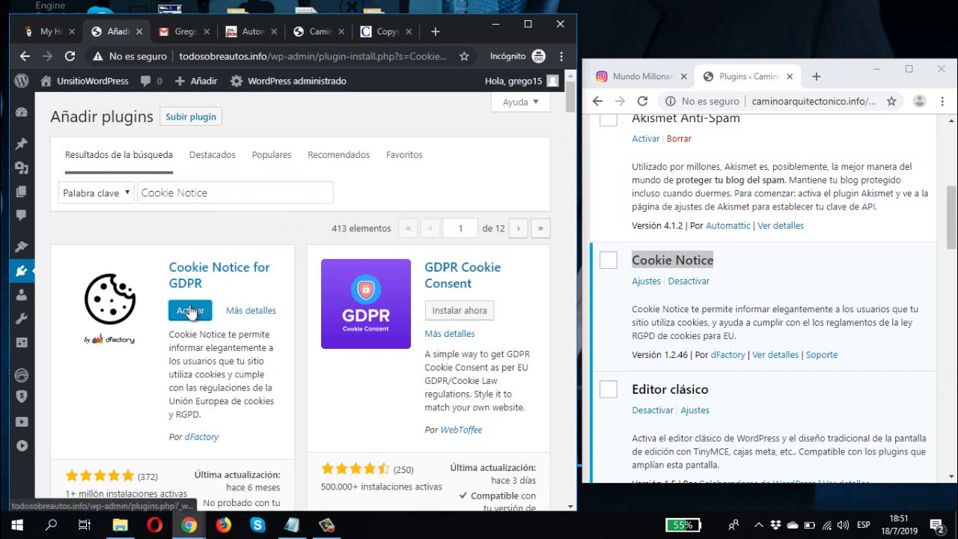
{"action": "left_click", "coordinate": [190, 310]}
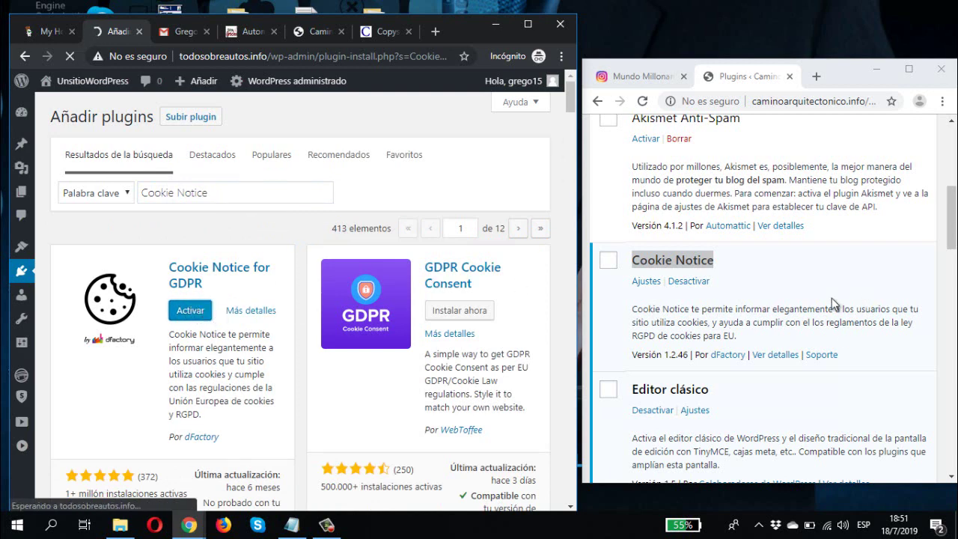
{"action": "scroll", "coordinate": [833, 303], "scroll_direction": "down", "scroll_amount": 5}
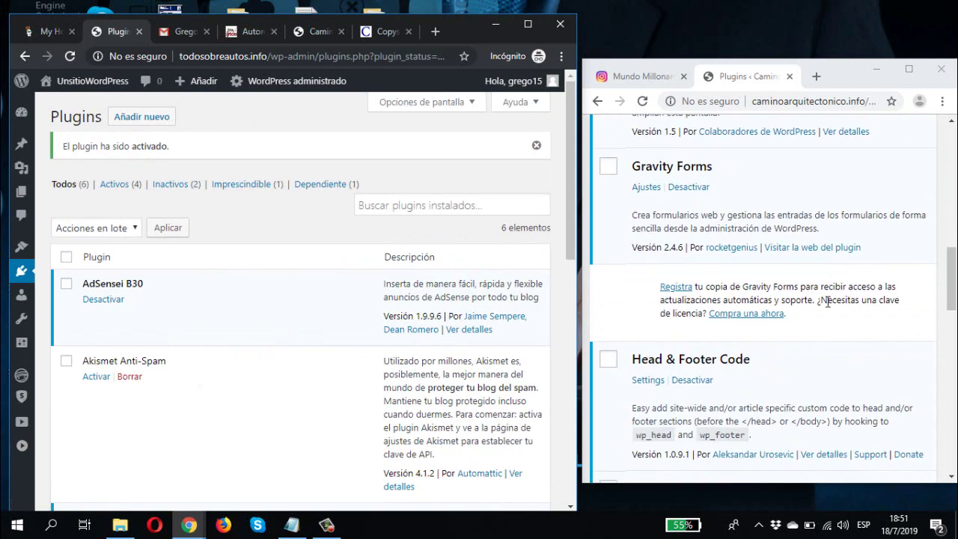
{"action": "scroll", "coordinate": [827, 302], "scroll_direction": "down", "scroll_amount": 4}
{"action": "scroll", "coordinate": [827, 304], "scroll_direction": "up", "scroll_amount": 5}
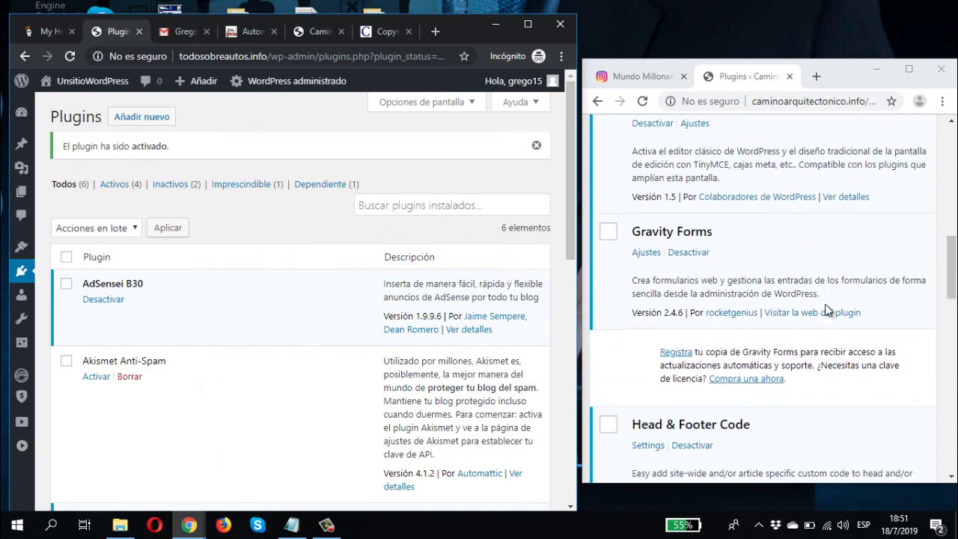
{"action": "scroll", "coordinate": [825, 304], "scroll_direction": "up", "scroll_amount": 6}
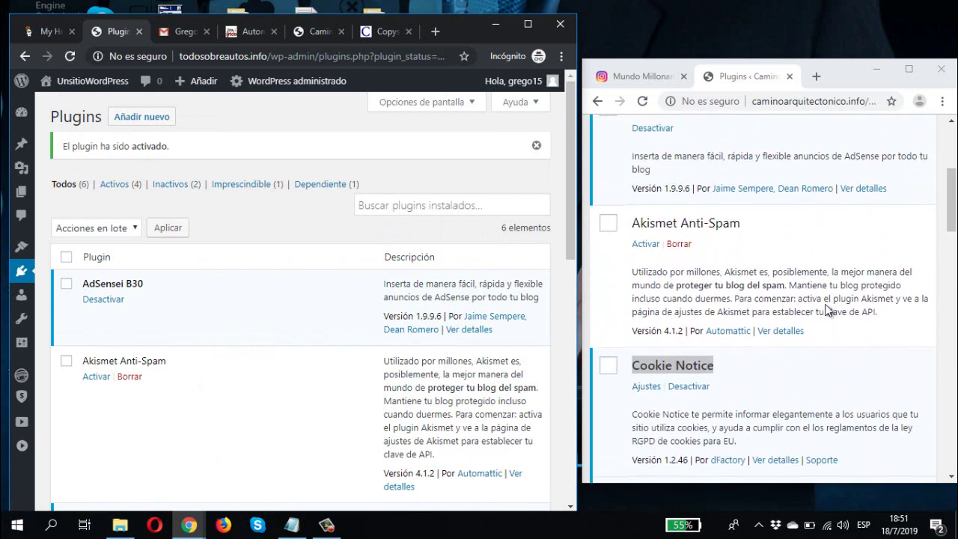
{"action": "scroll", "coordinate": [825, 305], "scroll_direction": "up", "scroll_amount": 2}
{"action": "scroll", "coordinate": [825, 305], "scroll_direction": "down", "scroll_amount": 4}
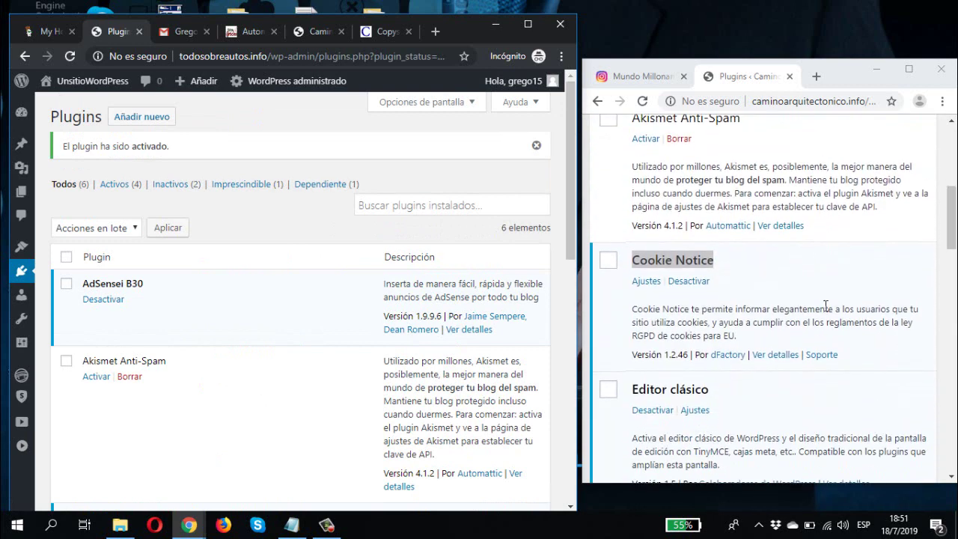
Scroll through the 12 installed plugins and select the TinyMCE Advanced name
{"action": "left_click", "coordinate": [710, 258]}
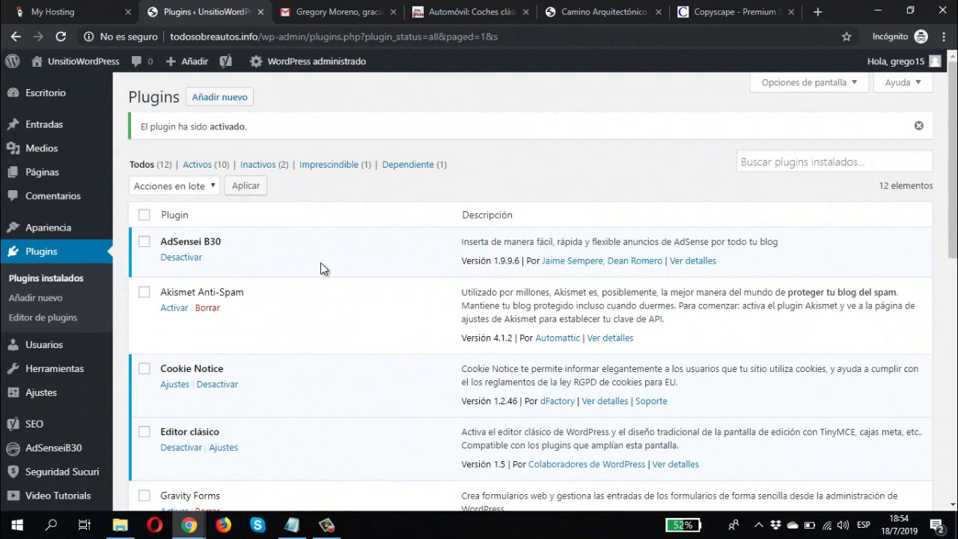
{"action": "scroll", "coordinate": [322, 247], "scroll_direction": "down", "scroll_amount": 7}
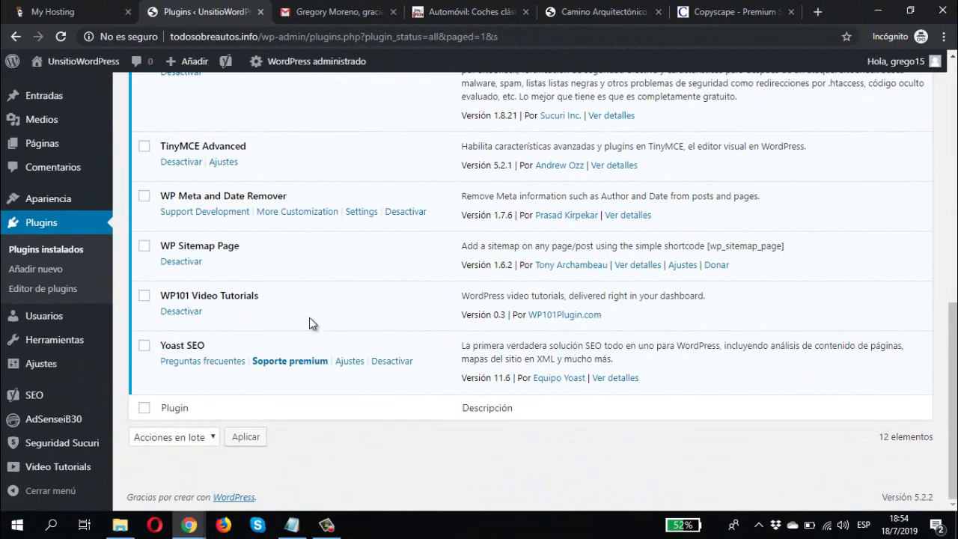
{"action": "scroll", "coordinate": [310, 320], "scroll_direction": "up", "scroll_amount": 2}
{"action": "scroll", "coordinate": [314, 328], "scroll_direction": "up", "scroll_amount": 5}
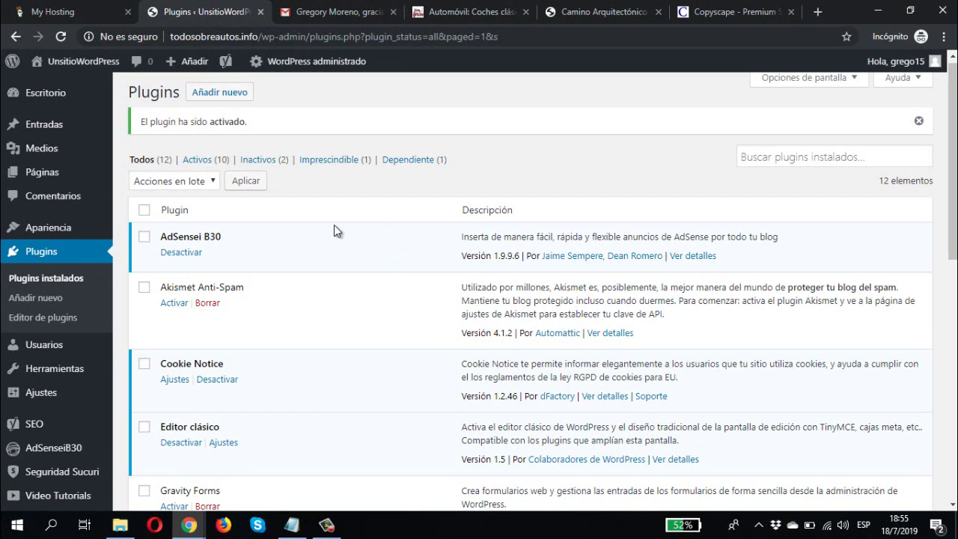
{"action": "scroll", "coordinate": [242, 358], "scroll_direction": "down", "scroll_amount": 1}
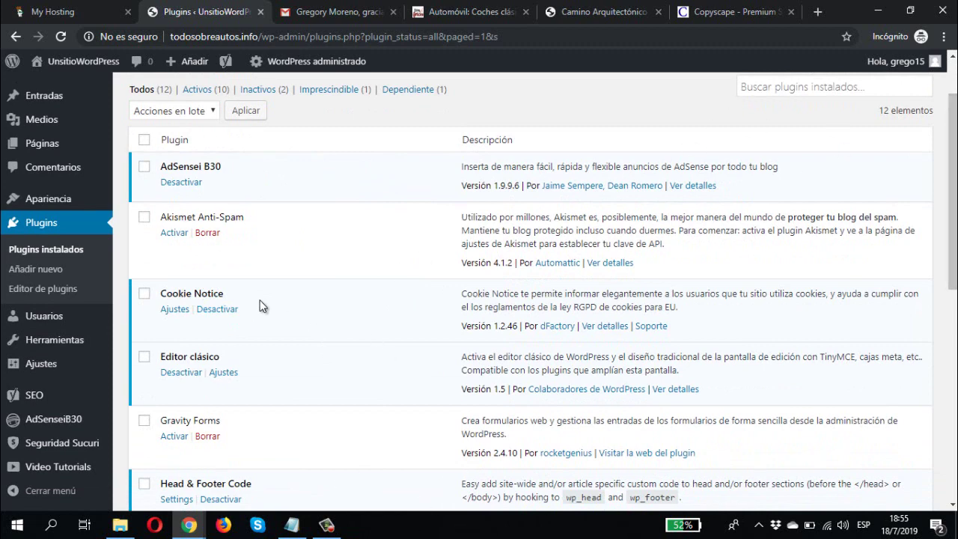
{"action": "scroll", "coordinate": [333, 303], "scroll_direction": "down", "scroll_amount": 1}
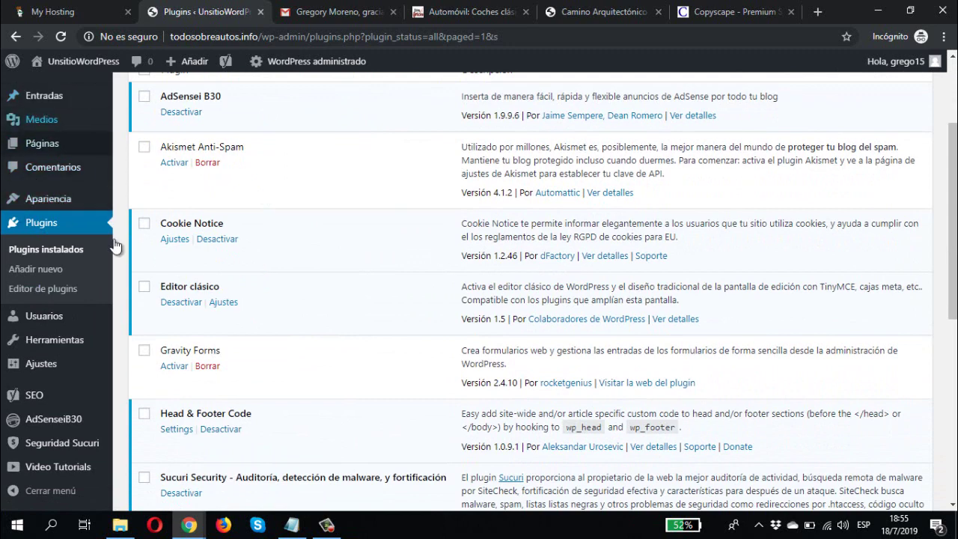
{"action": "scroll", "coordinate": [191, 373], "scroll_direction": "down", "scroll_amount": 3}
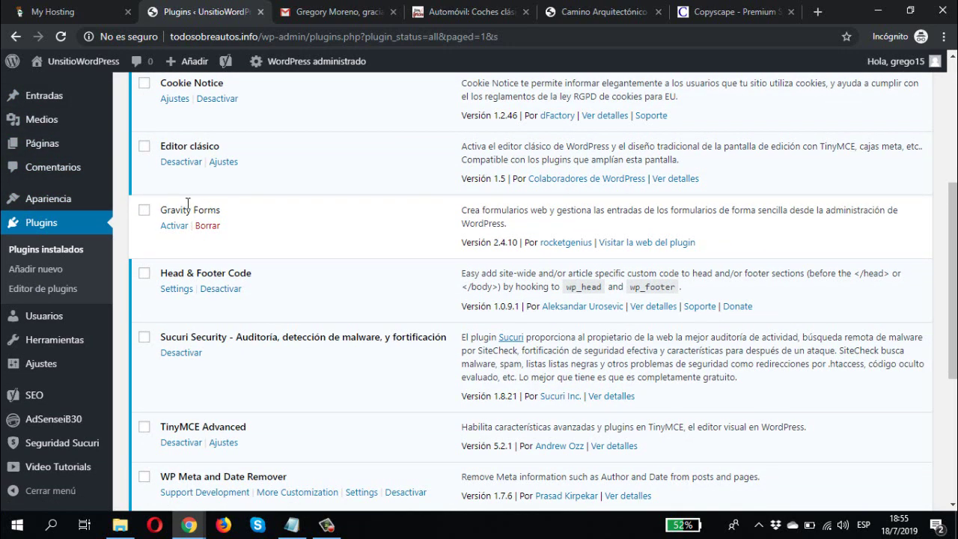
{"action": "scroll", "coordinate": [166, 202], "scroll_direction": "down", "scroll_amount": 3}
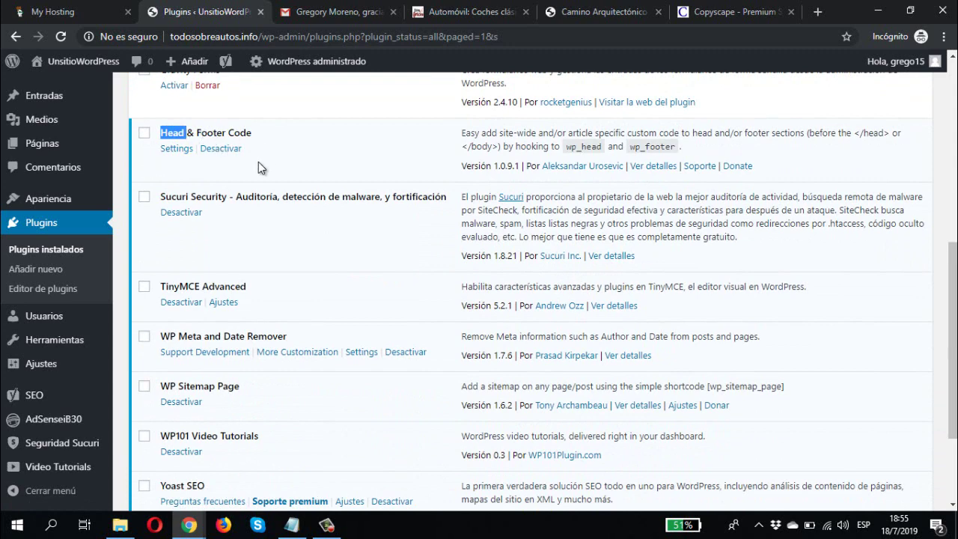
{"action": "scroll", "coordinate": [259, 172], "scroll_direction": "down", "scroll_amount": 1}
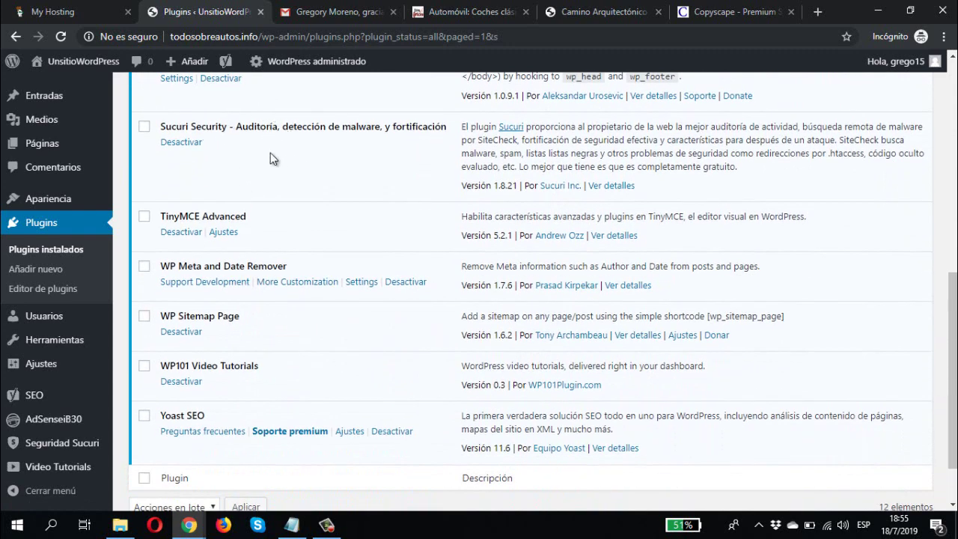
{"action": "scroll", "coordinate": [287, 225], "scroll_direction": "down", "scroll_amount": 1}
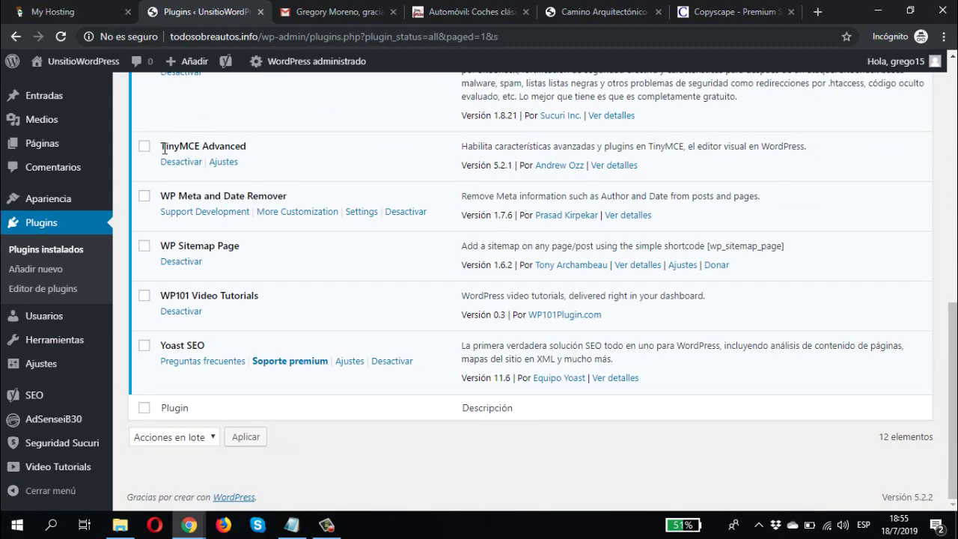
{"action": "left_click_drag", "start_coordinate": [180, 146], "coordinate": [247, 146]}
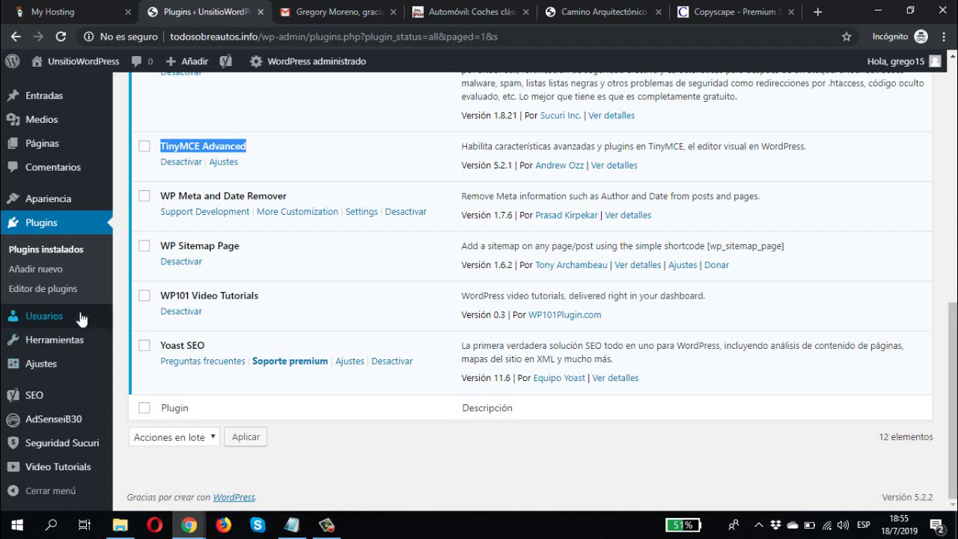
{"action": "mouse_move", "coordinate": [68, 318]}
{"action": "mouse_move", "coordinate": [43, 365]}
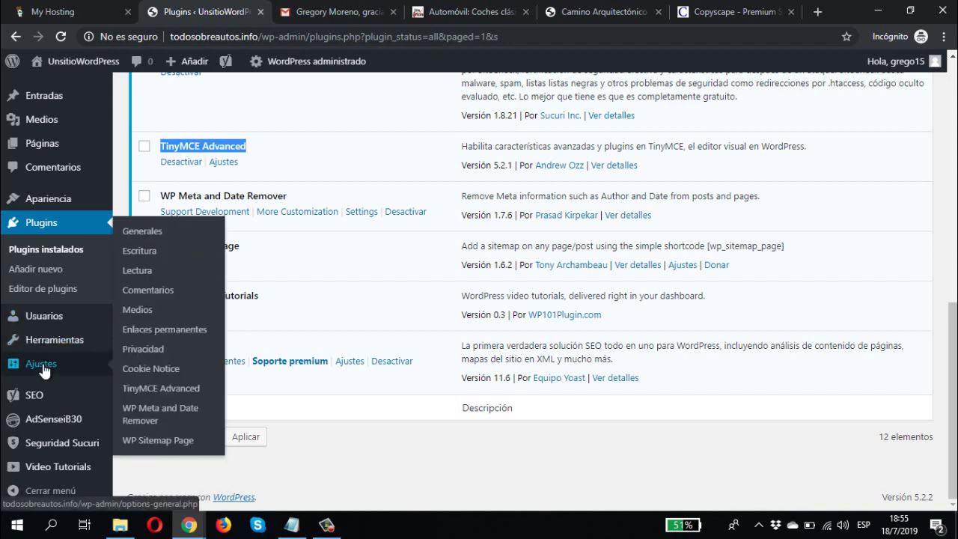
Add Justificar and Subrayado to the TinyMCE Advanced classic editor toolbar rows and save
{"action": "left_click", "coordinate": [165, 394]}
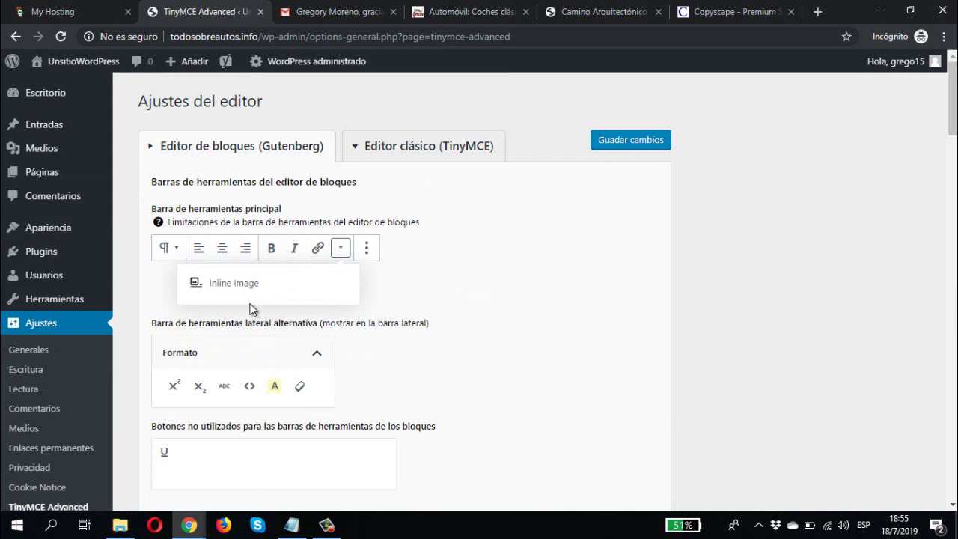
{"action": "left_click", "coordinate": [408, 149]}
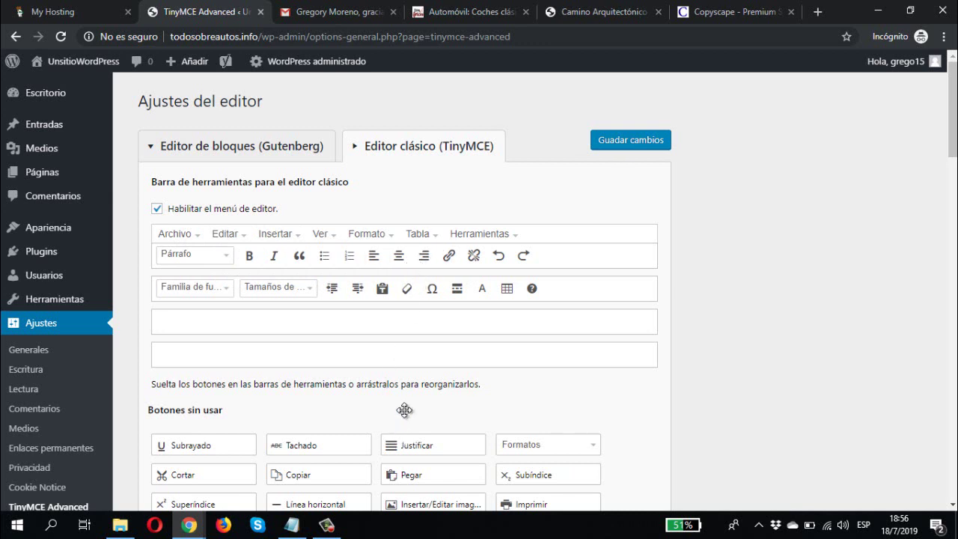
{"action": "left_click_drag", "start_coordinate": [416, 444], "coordinate": [446, 256]}
{"action": "scroll", "coordinate": [241, 430], "scroll_direction": "down", "scroll_amount": 1}
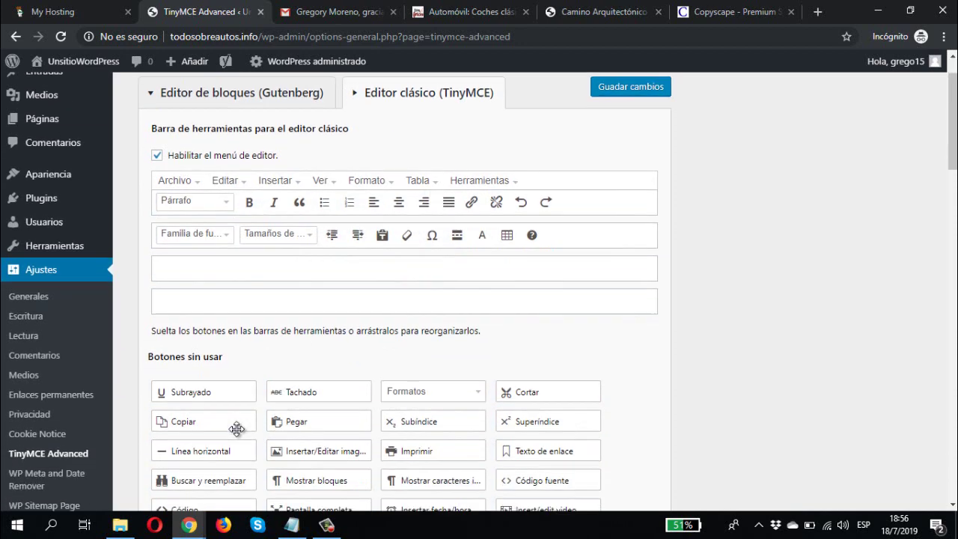
{"action": "left_click_drag", "start_coordinate": [229, 376], "coordinate": [359, 218]}
{"action": "scroll", "coordinate": [417, 273], "scroll_direction": "up", "scroll_amount": 1}
{"action": "scroll", "coordinate": [379, 358], "scroll_direction": "down", "scroll_amount": 2}
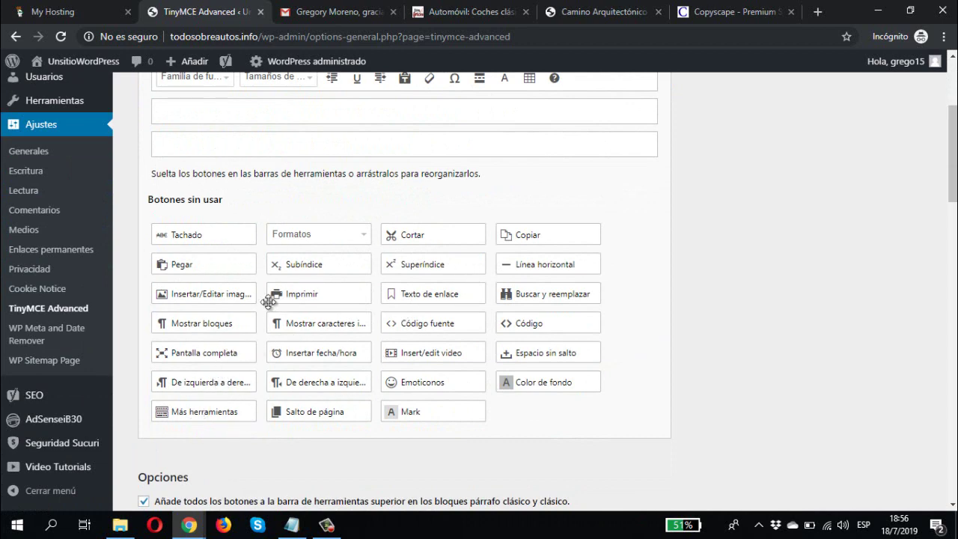
{"action": "scroll", "coordinate": [321, 294], "scroll_direction": "up", "scroll_amount": 3}
{"action": "left_click", "coordinate": [648, 141]}
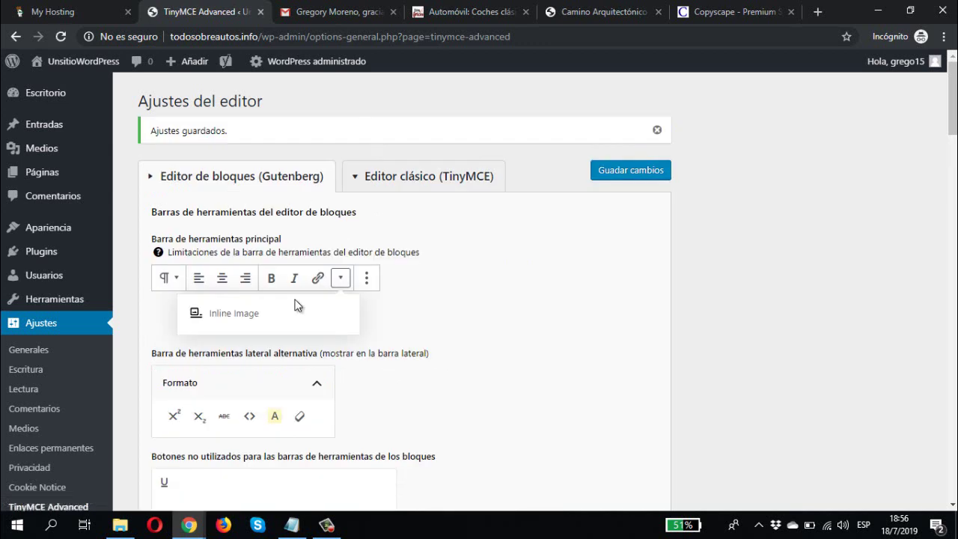
{"action": "left_click", "coordinate": [438, 186]}
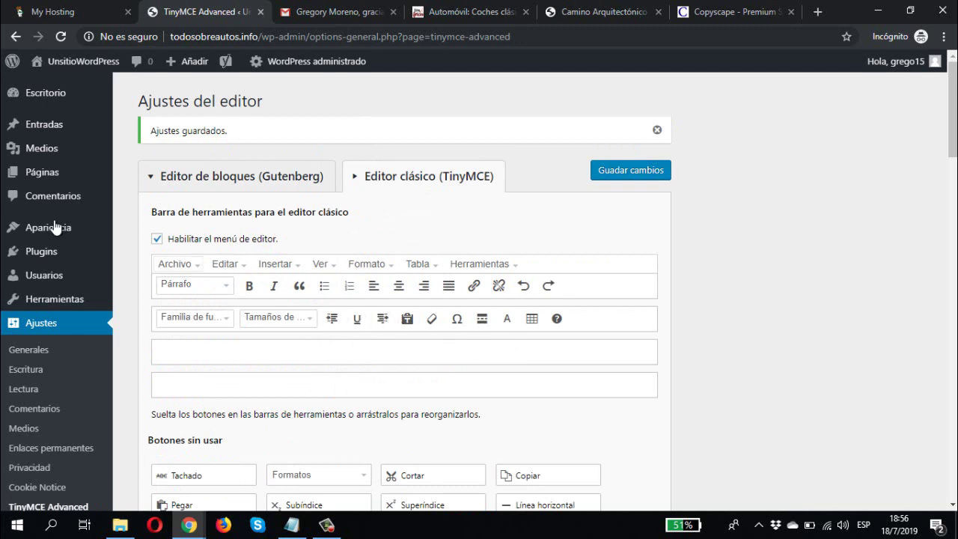
In the installed plugins list, highlight plugin names, ending with 'WP Sitemap Page'
{"action": "left_click", "coordinate": [142, 255]}
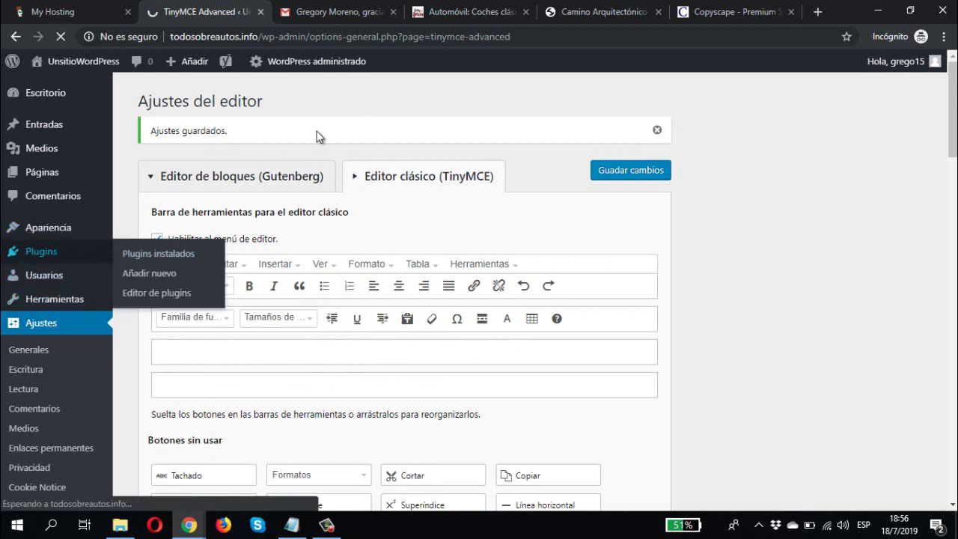
{"action": "scroll", "coordinate": [292, 274], "scroll_direction": "down", "scroll_amount": 3}
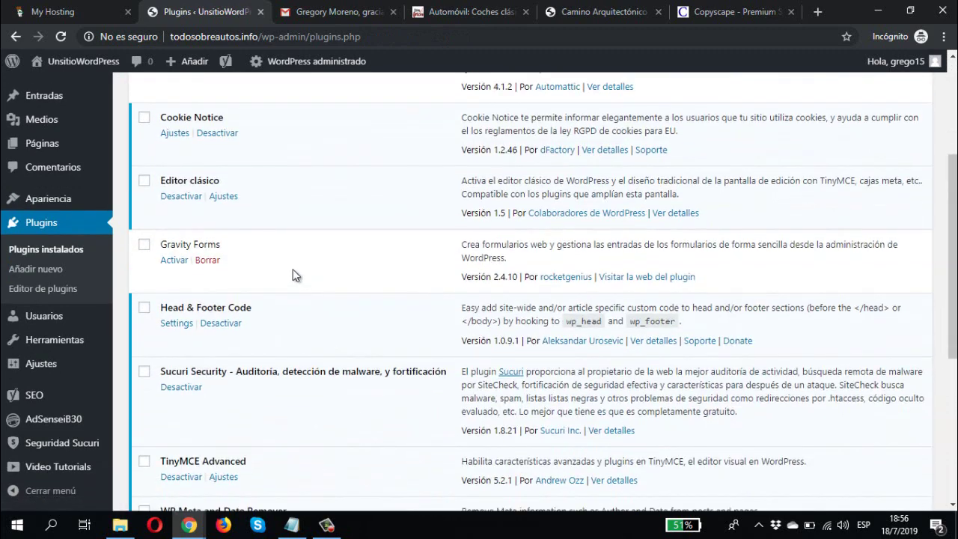
{"action": "scroll", "coordinate": [289, 272], "scroll_direction": "down", "scroll_amount": 3}
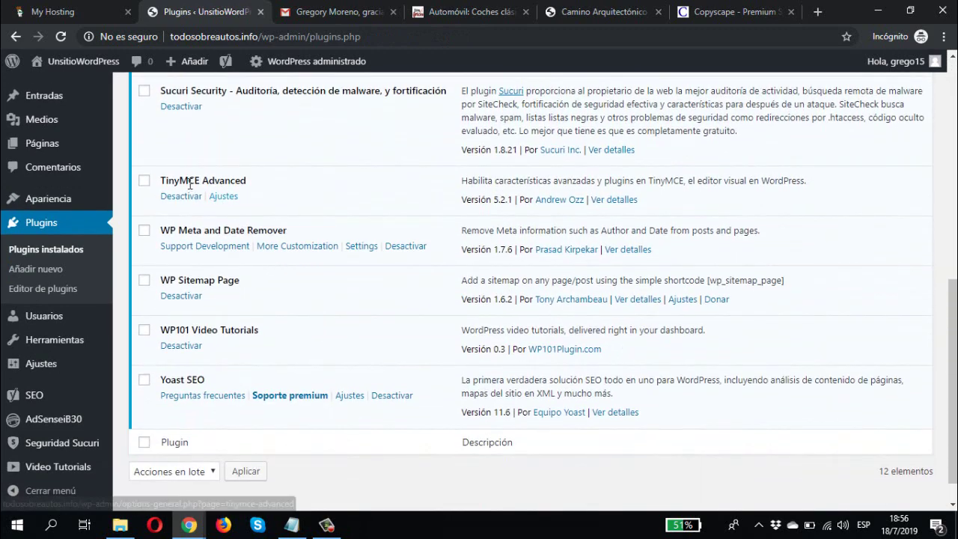
{"action": "left_click_drag", "start_coordinate": [160, 230], "coordinate": [292, 234]}
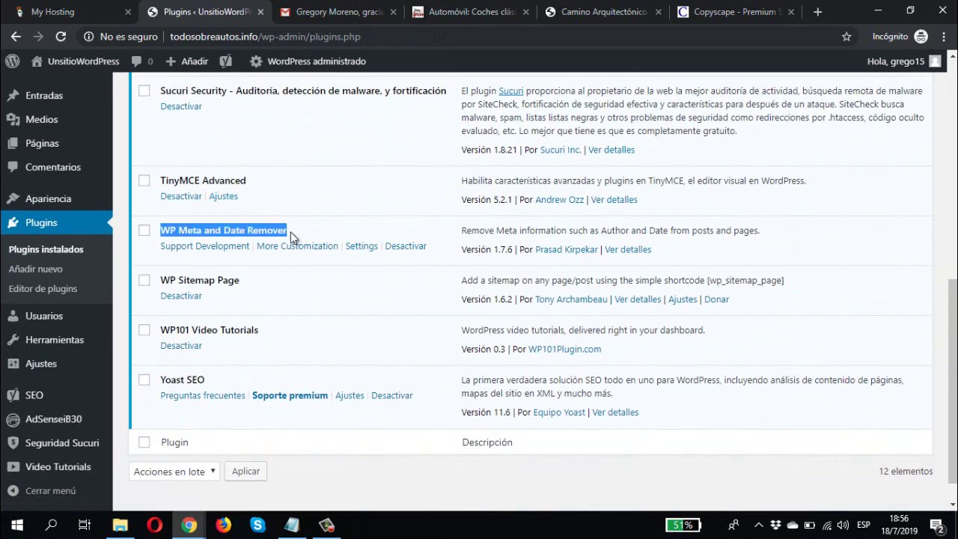
{"action": "left_click", "coordinate": [283, 233]}
{"action": "left_click_drag", "start_coordinate": [179, 230], "coordinate": [293, 235]}
{"action": "left_click", "coordinate": [218, 229]}
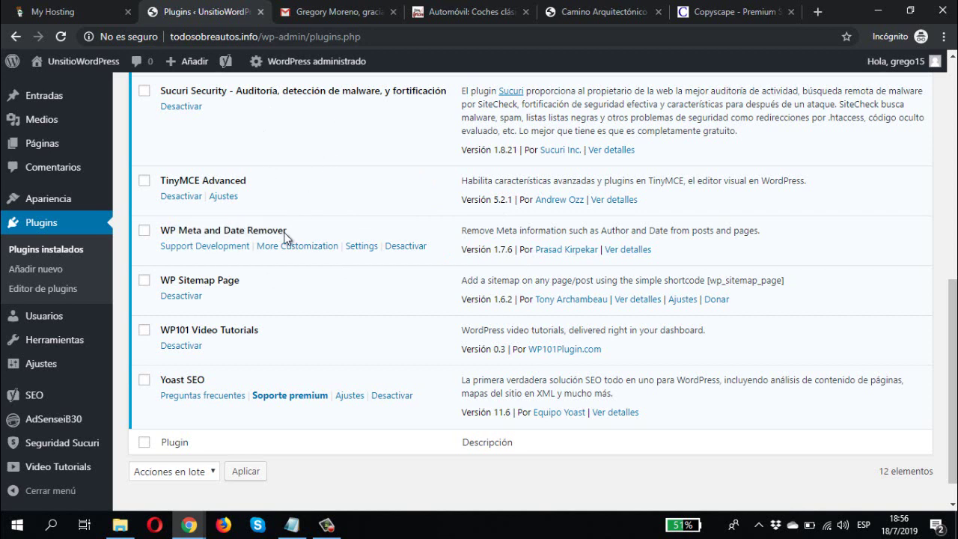
{"action": "left_click_drag", "start_coordinate": [174, 281], "coordinate": [245, 282]}
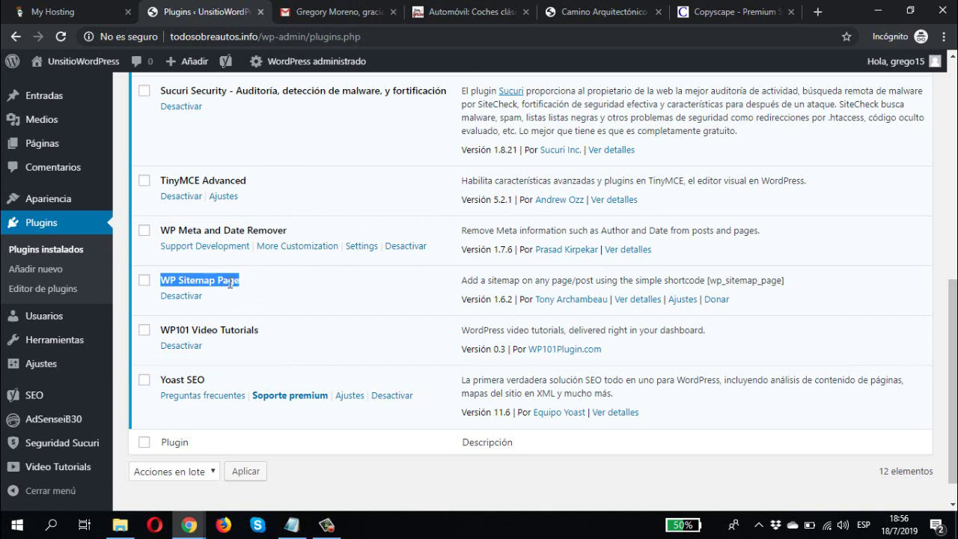
From the Camino Arquitectónico admin window, open the live site in a new tab
{"action": "mouse_move", "coordinate": [189, 524]}
{"action": "left_click", "coordinate": [154, 483]}
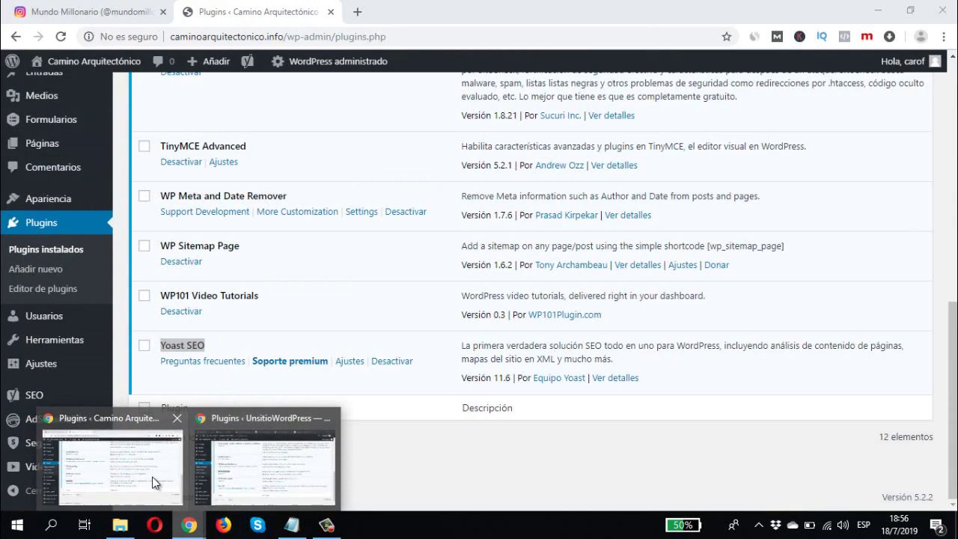
{"action": "mouse_move", "coordinate": [99, 66]}
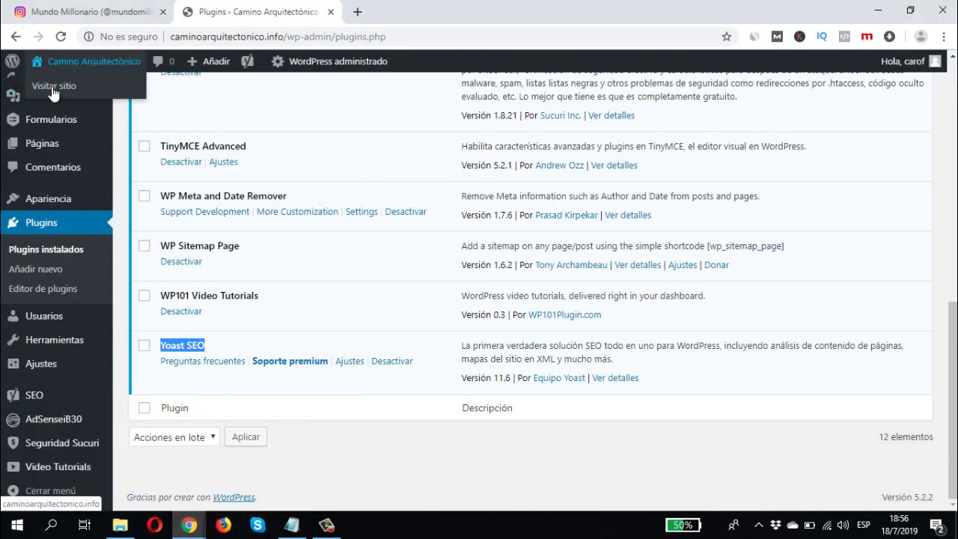
{"action": "right_click", "coordinate": [53, 92]}
{"action": "left_click", "coordinate": [71, 95]}
{"action": "left_click", "coordinate": [363, 13]}
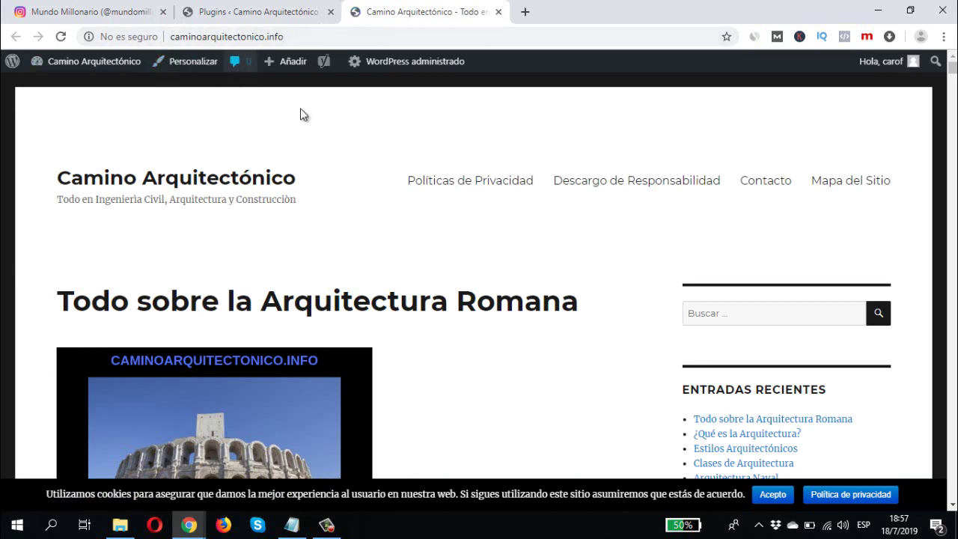
Scroll down the homepage and accept the cookie notice with 'Acepto'
{"action": "scroll", "coordinate": [385, 160], "scroll_direction": "down", "scroll_amount": 8}
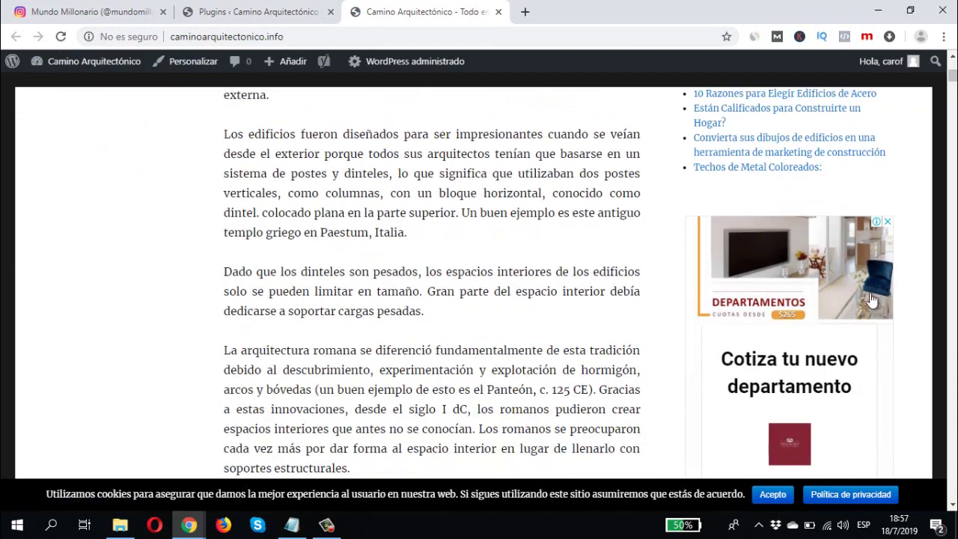
{"action": "scroll", "coordinate": [458, 316], "scroll_direction": "down", "scroll_amount": 3}
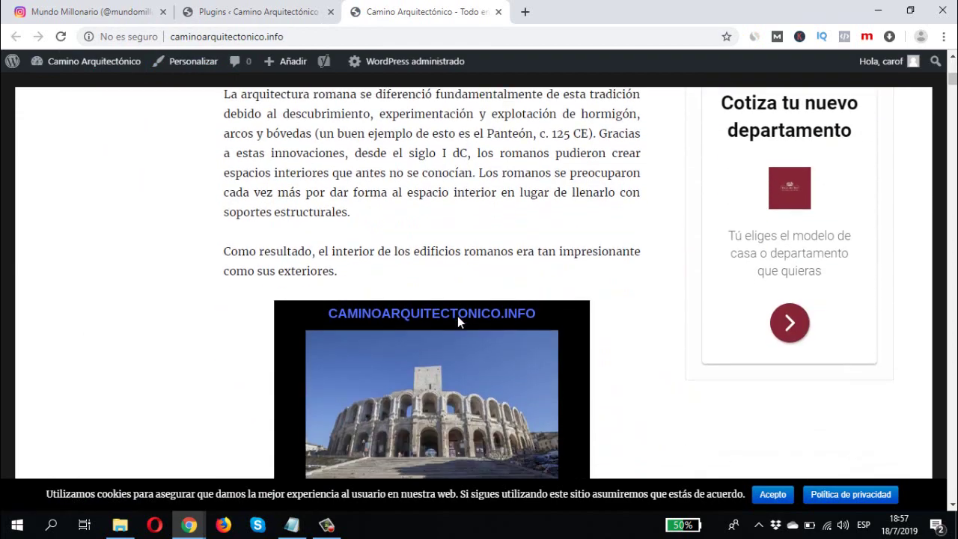
{"action": "scroll", "coordinate": [457, 316], "scroll_direction": "down", "scroll_amount": 20}
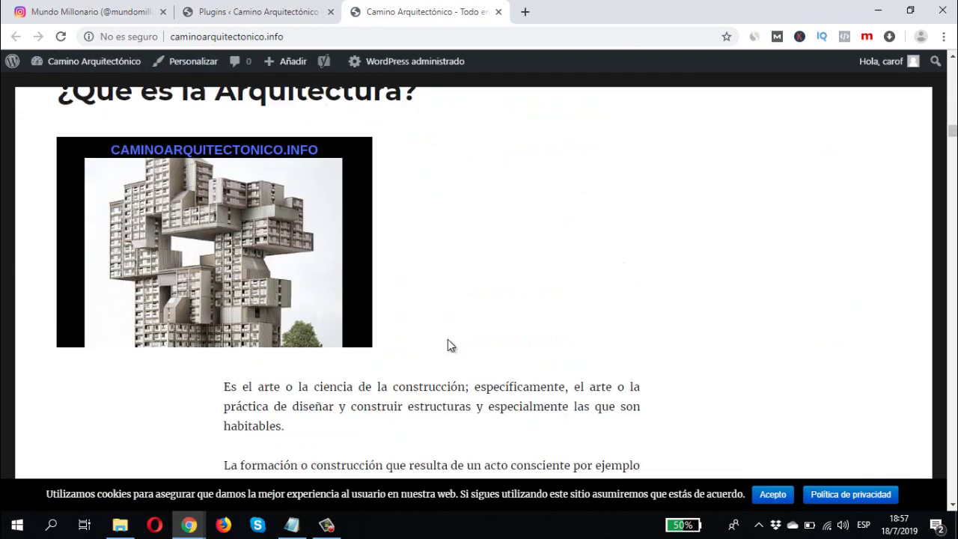
{"action": "scroll", "coordinate": [448, 345], "scroll_direction": "down", "scroll_amount": 20}
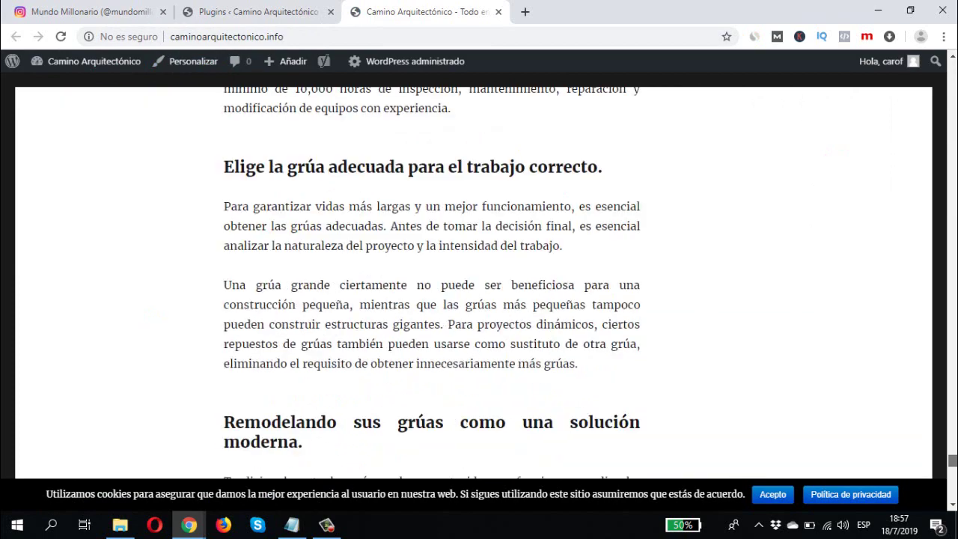
{"action": "scroll", "coordinate": [448, 299], "scroll_direction": "down", "scroll_amount": 10}
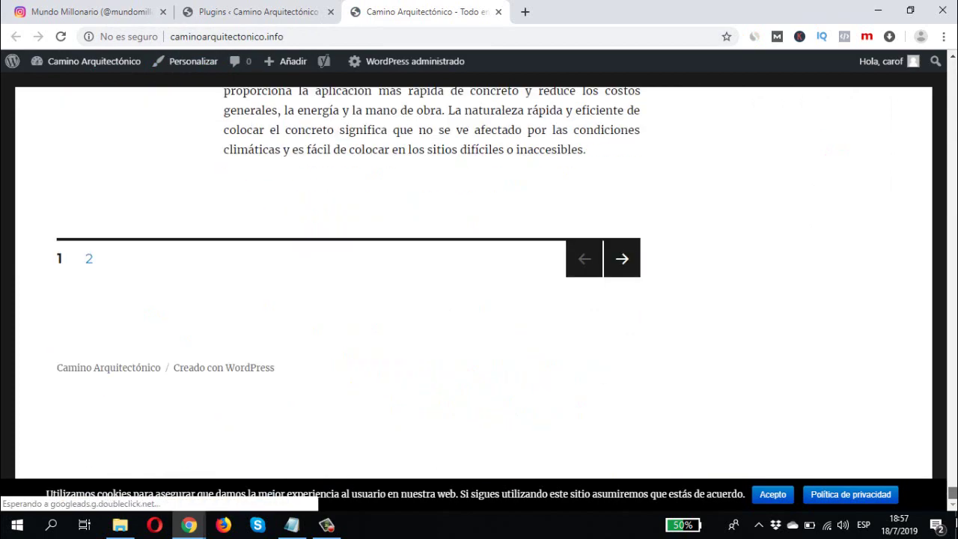
{"action": "left_click", "coordinate": [769, 498]}
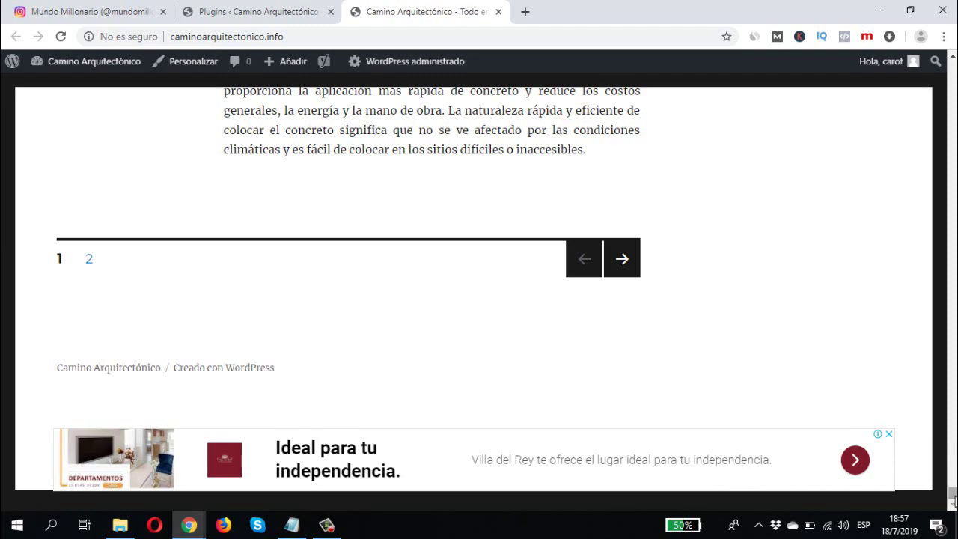
{"action": "left_click_drag", "start_coordinate": [954, 469], "coordinate": [952, 69]}
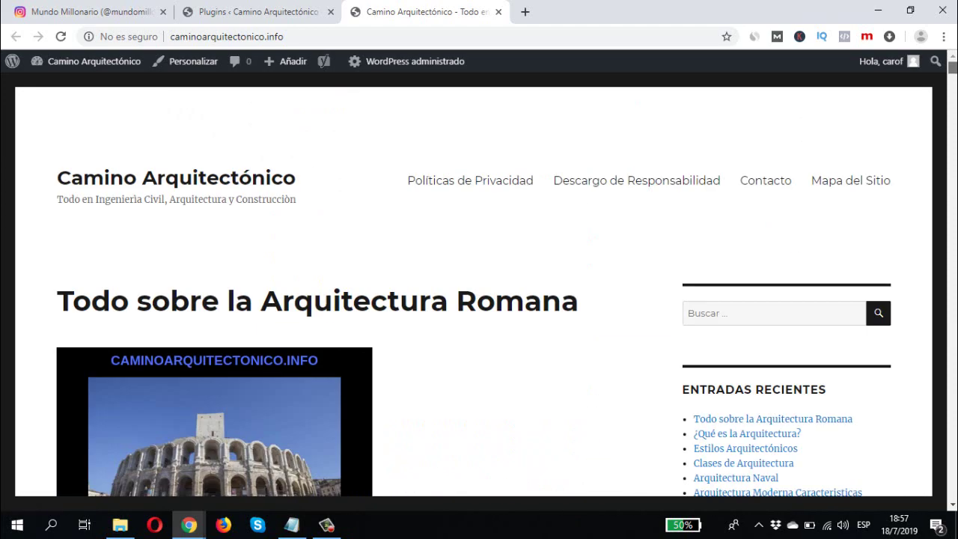
Open Camino Arquitectónico's 'Mapa del Sitio' page and review its Páginas and Posts por categoría lists
{"action": "left_click", "coordinate": [848, 182]}
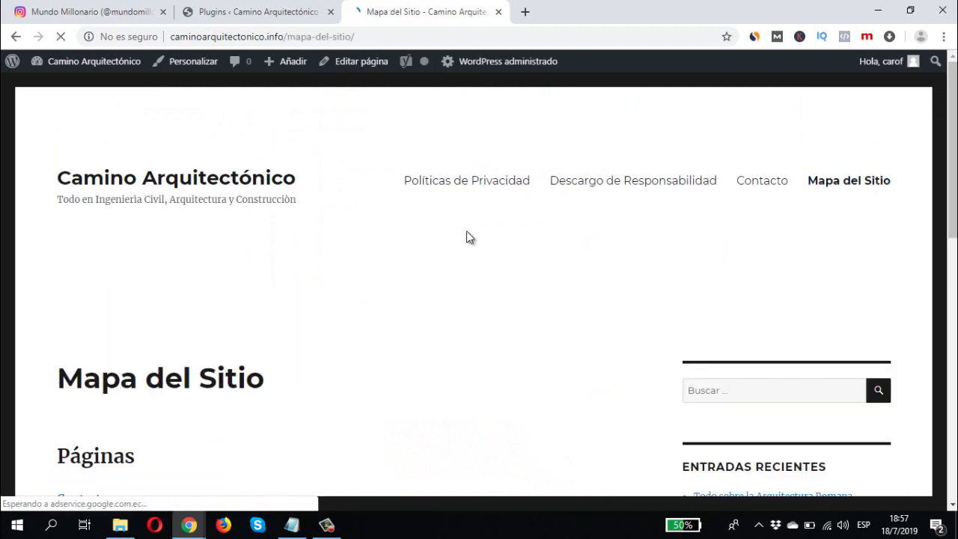
{"action": "scroll", "coordinate": [185, 359], "scroll_direction": "down", "scroll_amount": 2}
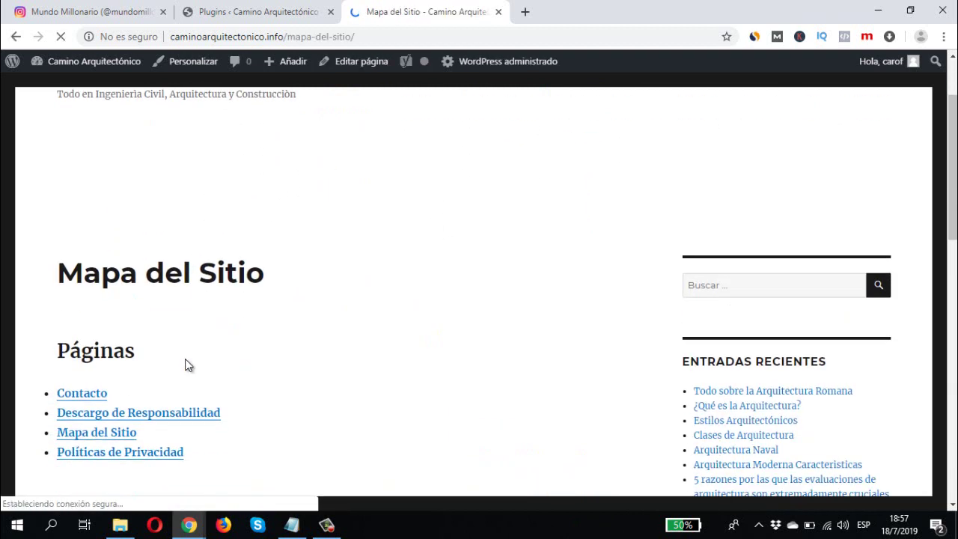
{"action": "scroll", "coordinate": [165, 320], "scroll_direction": "down", "scroll_amount": 2}
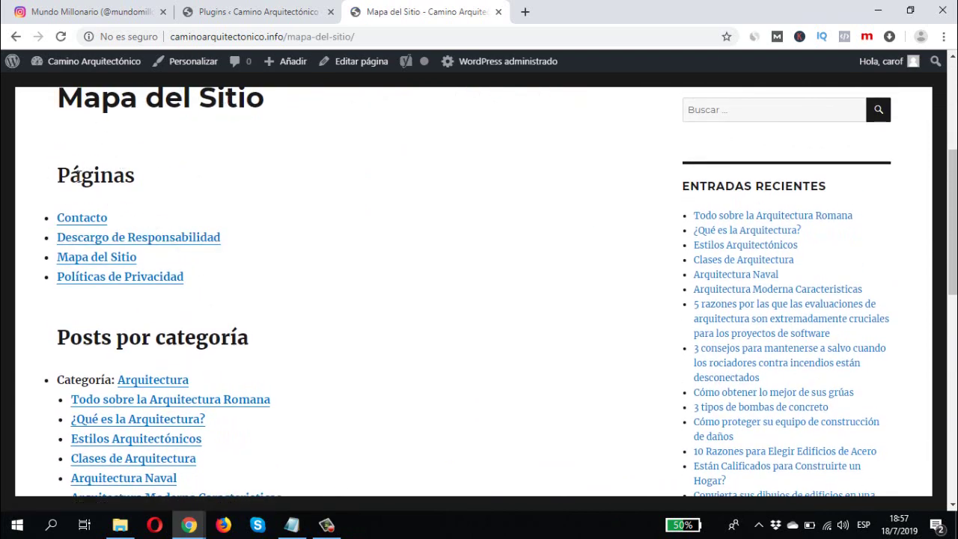
{"action": "scroll", "coordinate": [69, 220], "scroll_direction": "down", "scroll_amount": 2}
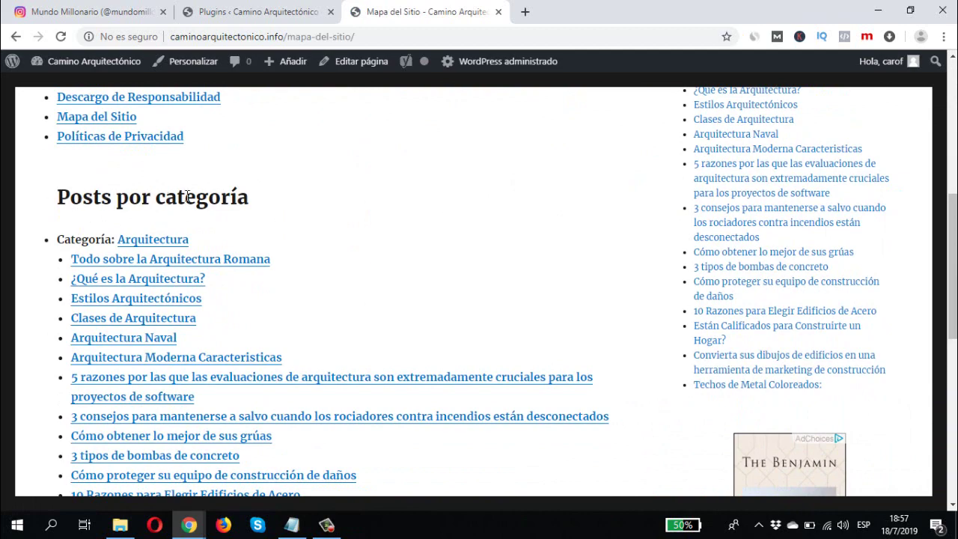
{"action": "scroll", "coordinate": [144, 210], "scroll_direction": "down", "scroll_amount": 5}
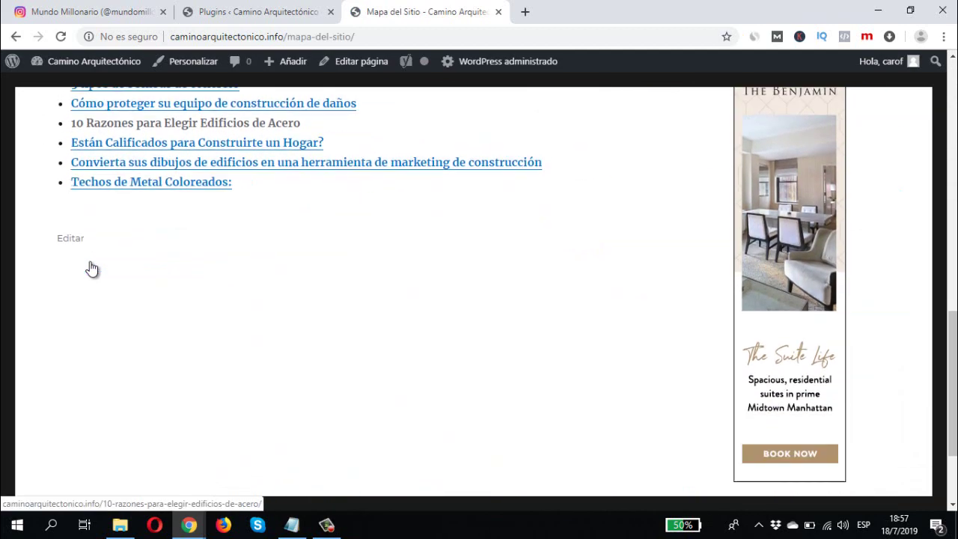
{"action": "scroll", "coordinate": [142, 281], "scroll_direction": "up", "scroll_amount": 2}
{"action": "scroll", "coordinate": [133, 310], "scroll_direction": "up", "scroll_amount": 4}
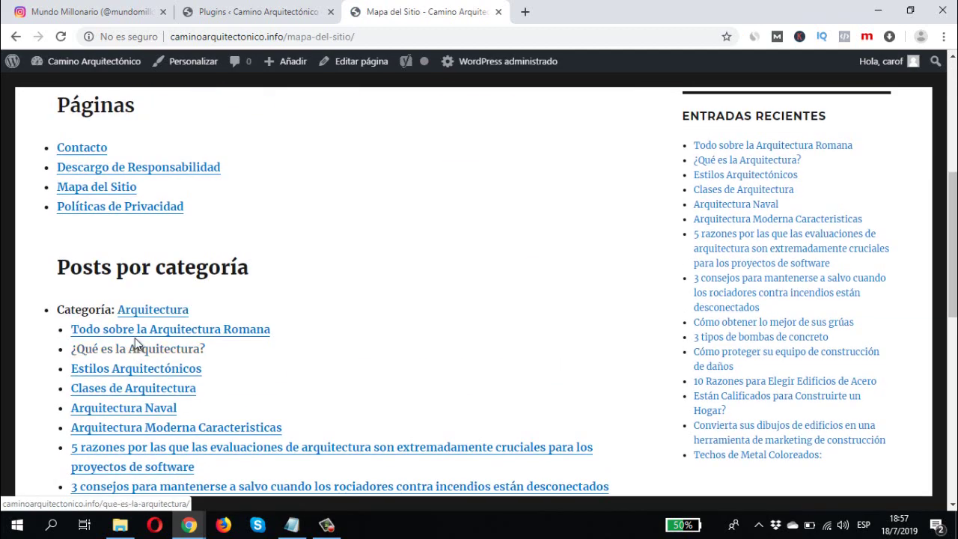
{"action": "scroll", "coordinate": [135, 338], "scroll_direction": "down", "scroll_amount": 3}
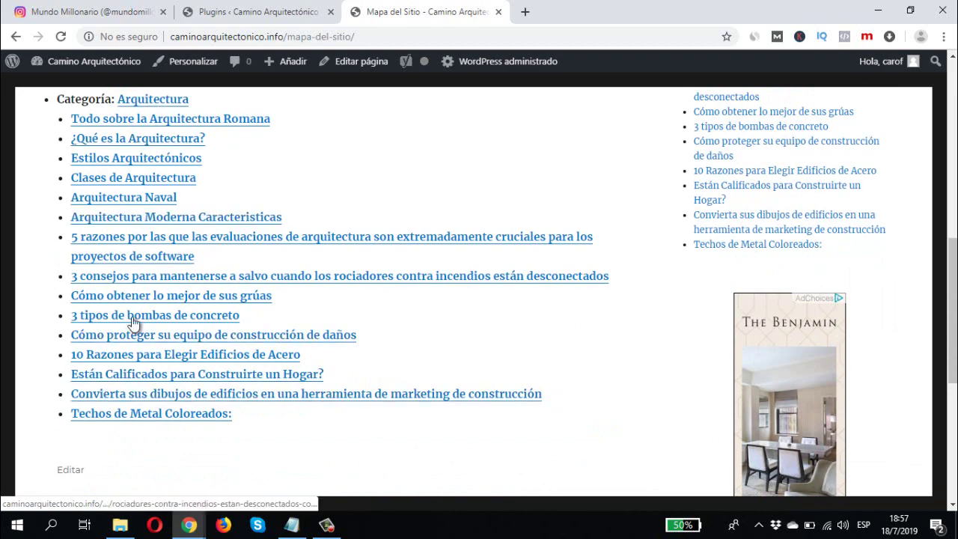
{"action": "scroll", "coordinate": [255, 452], "scroll_direction": "up", "scroll_amount": 7}
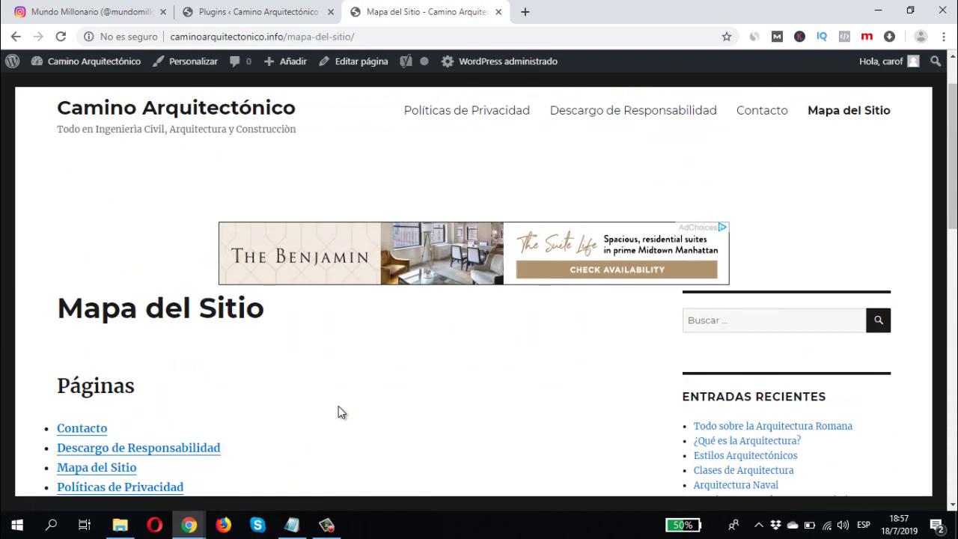
{"action": "scroll", "coordinate": [341, 413], "scroll_direction": "down", "scroll_amount": 2}
{"action": "scroll", "coordinate": [392, 450], "scroll_direction": "down", "scroll_amount": 1}
{"action": "scroll", "coordinate": [396, 454], "scroll_direction": "up", "scroll_amount": 1}
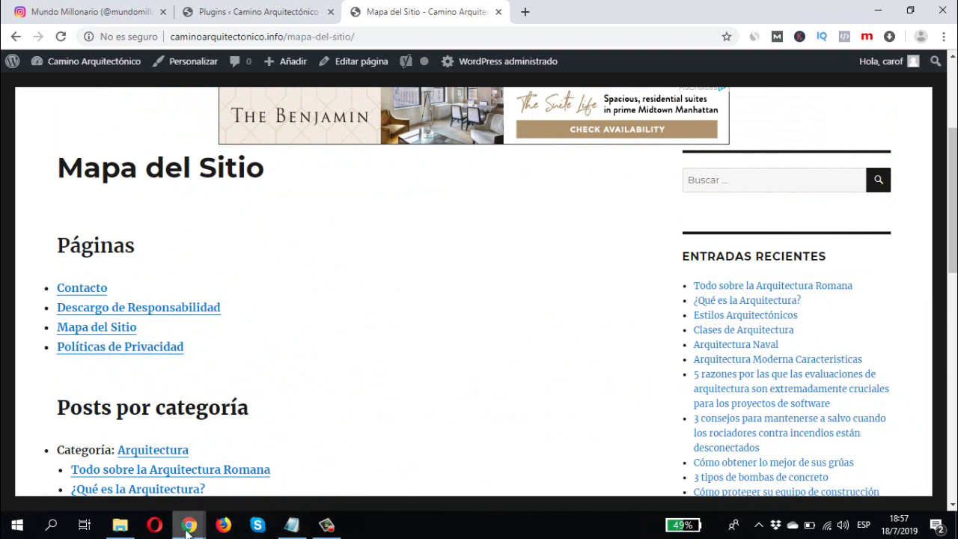
{"action": "left_click", "coordinate": [162, 461]}
Back in the todosobreautos.info plugins window, select the 'Yoast SEO' name and scroll the list
{"action": "mouse_move", "coordinate": [193, 527]}
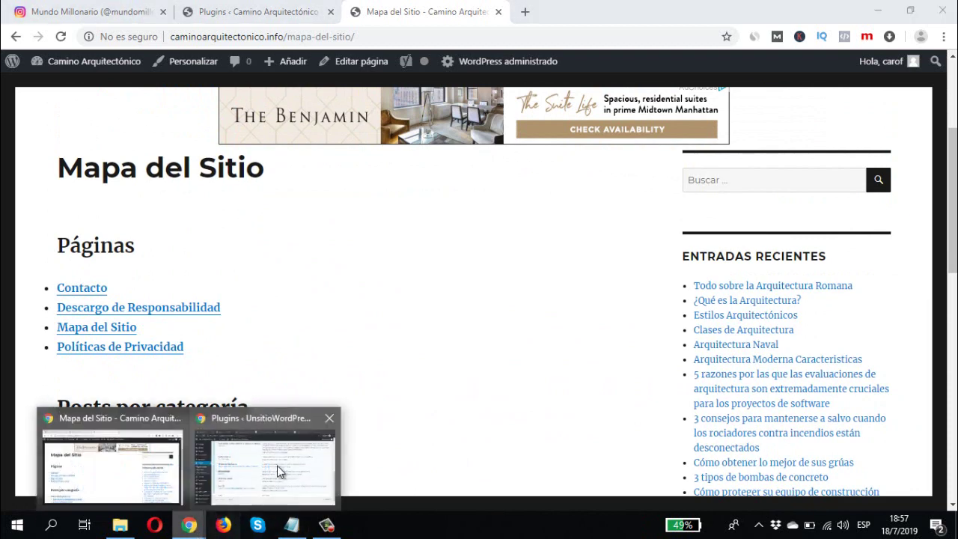
{"action": "left_click", "coordinate": [277, 466]}
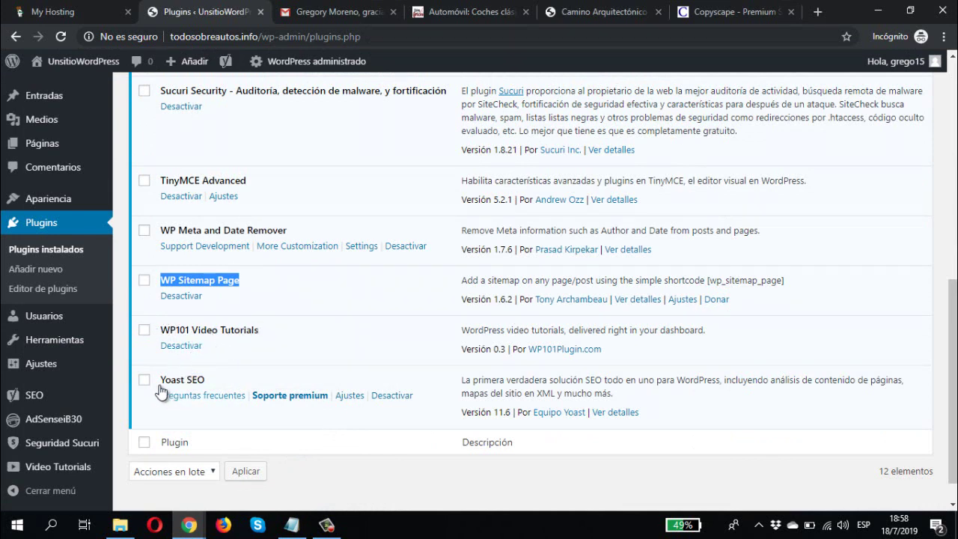
{"action": "left_click_drag", "start_coordinate": [160, 384], "coordinate": [208, 382]}
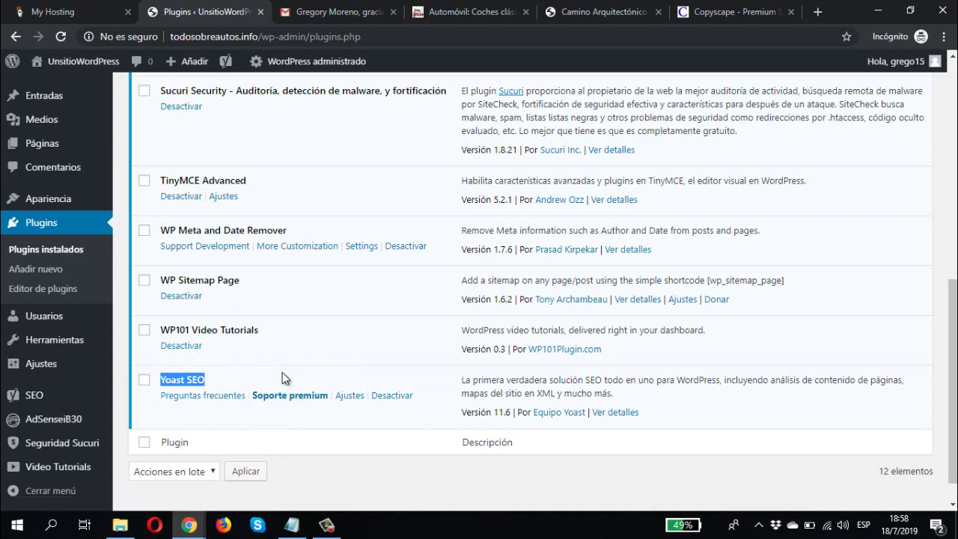
{"action": "scroll", "coordinate": [317, 396], "scroll_direction": "up", "scroll_amount": 10}
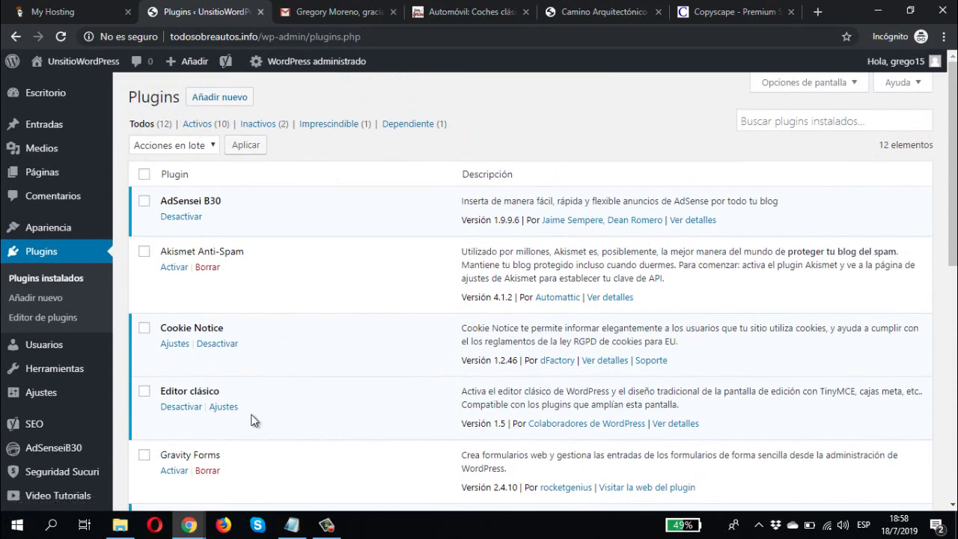
{"action": "scroll", "coordinate": [254, 417], "scroll_direction": "down", "scroll_amount": 10}
{"action": "scroll", "coordinate": [265, 412], "scroll_direction": "up", "scroll_amount": 3}
{"action": "scroll", "coordinate": [265, 413], "scroll_direction": "down", "scroll_amount": 4}
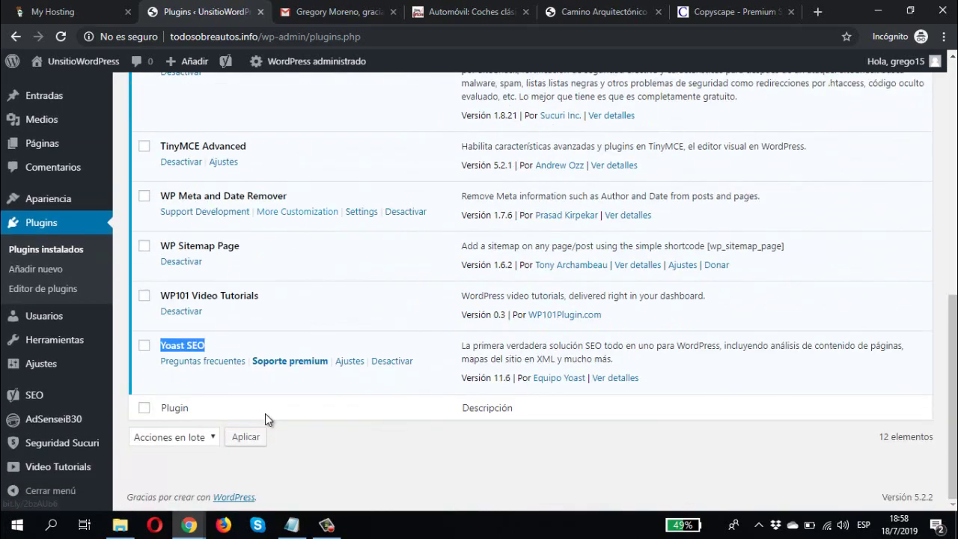
{"action": "scroll", "coordinate": [265, 413], "scroll_direction": "up", "scroll_amount": 10}
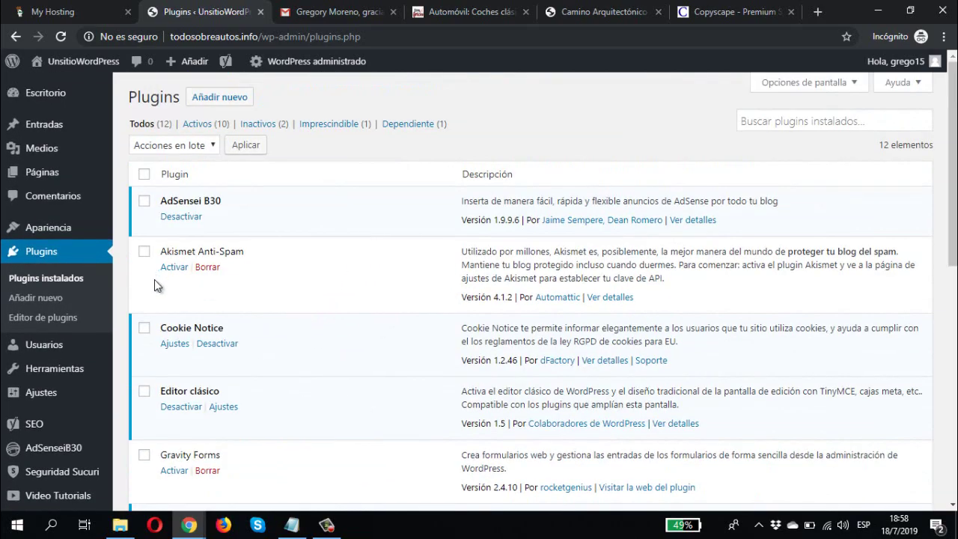
Open the todosobreautos.info Pages list and glance at Camino Arquitectónico's plugins and site map tabs
{"action": "left_click", "coordinate": [43, 173]}
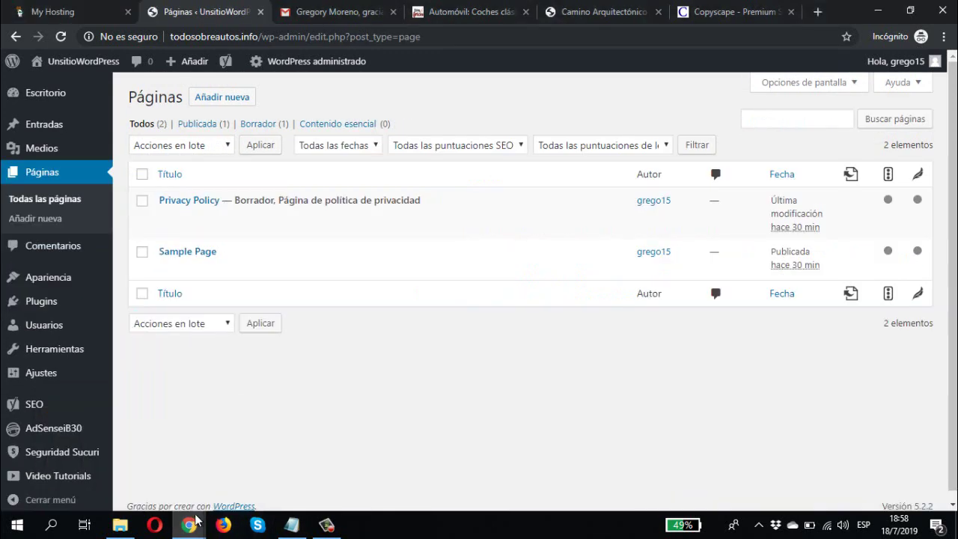
{"action": "mouse_move", "coordinate": [189, 525]}
{"action": "left_click", "coordinate": [169, 485]}
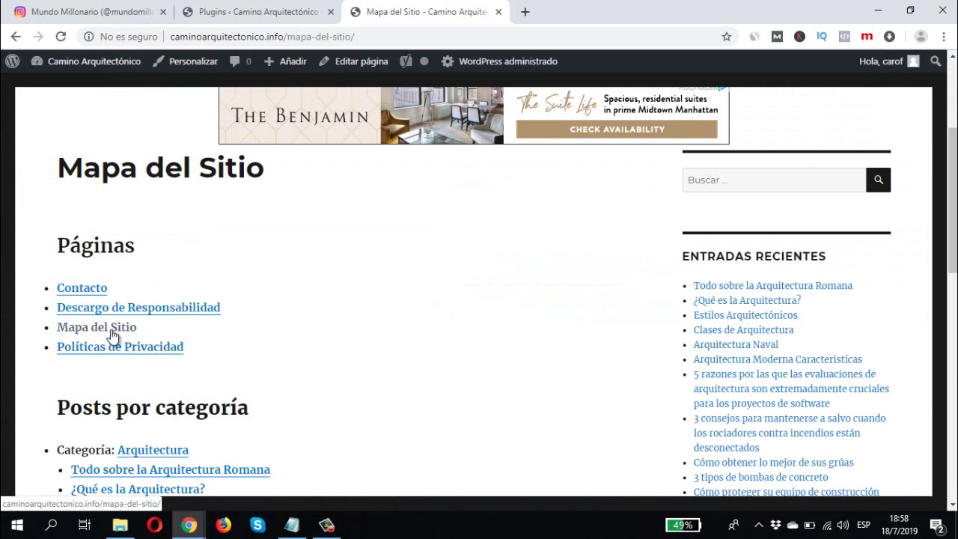
{"action": "left_click", "coordinate": [251, 15]}
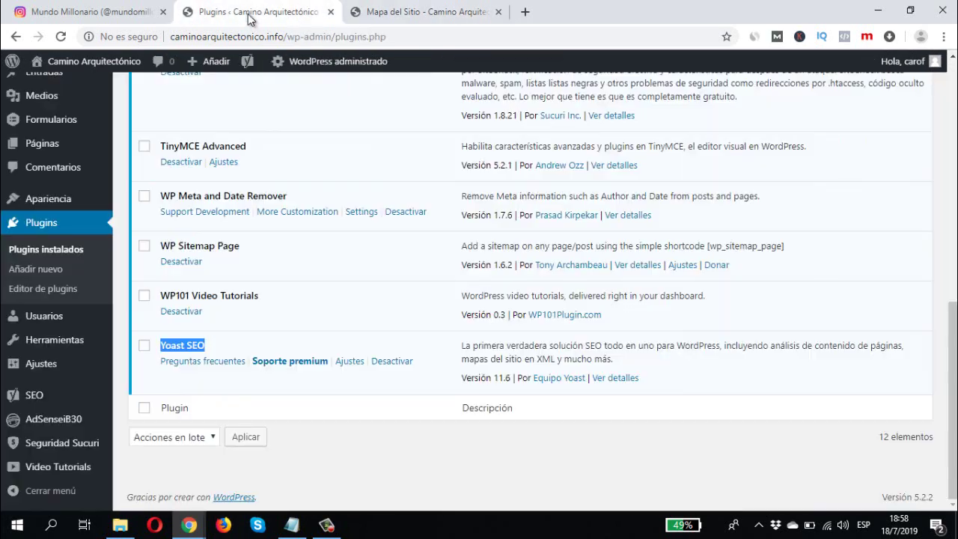
{"action": "left_click", "coordinate": [407, 13]}
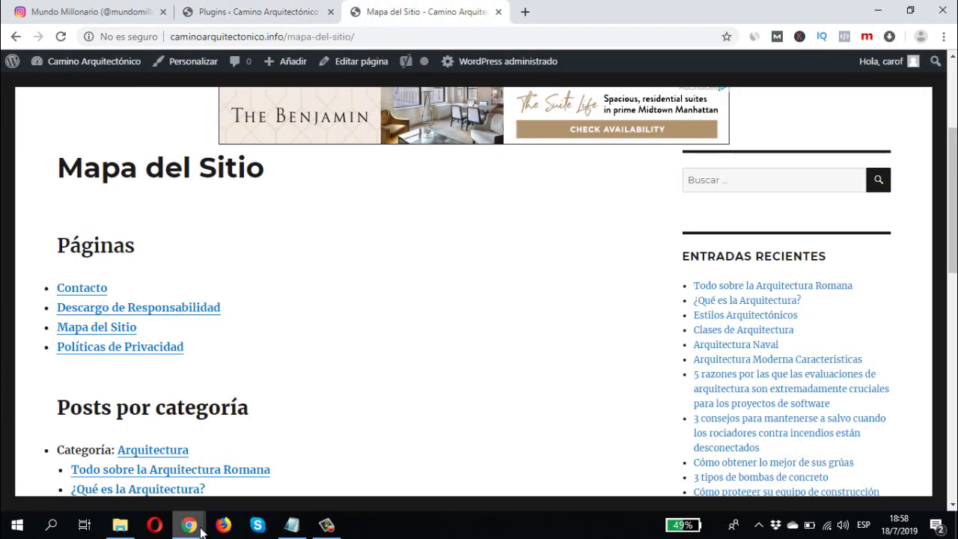
{"action": "mouse_move", "coordinate": [191, 528]}
Trash the Privacy Policy draft and Sample Page, then start a new page
{"action": "left_click", "coordinate": [262, 486]}
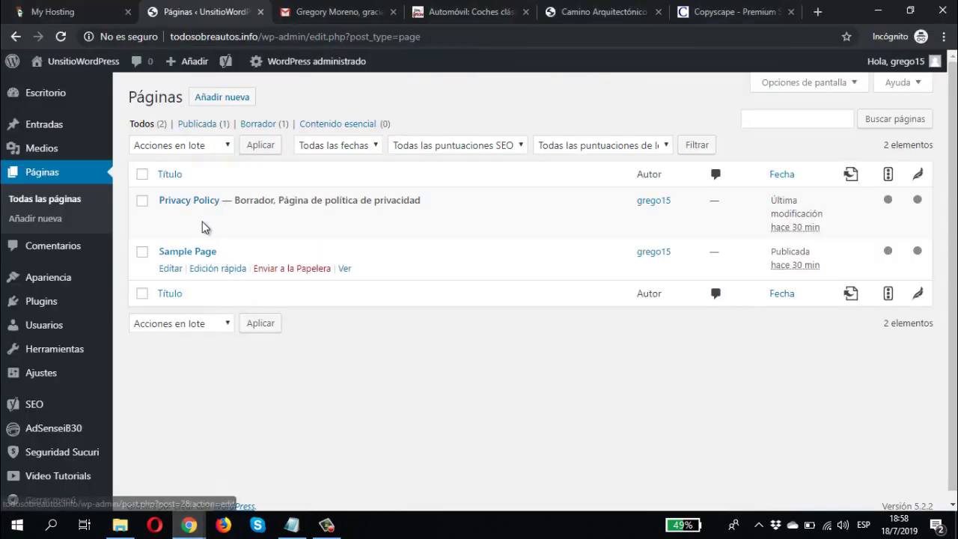
{"action": "left_click", "coordinate": [296, 219]}
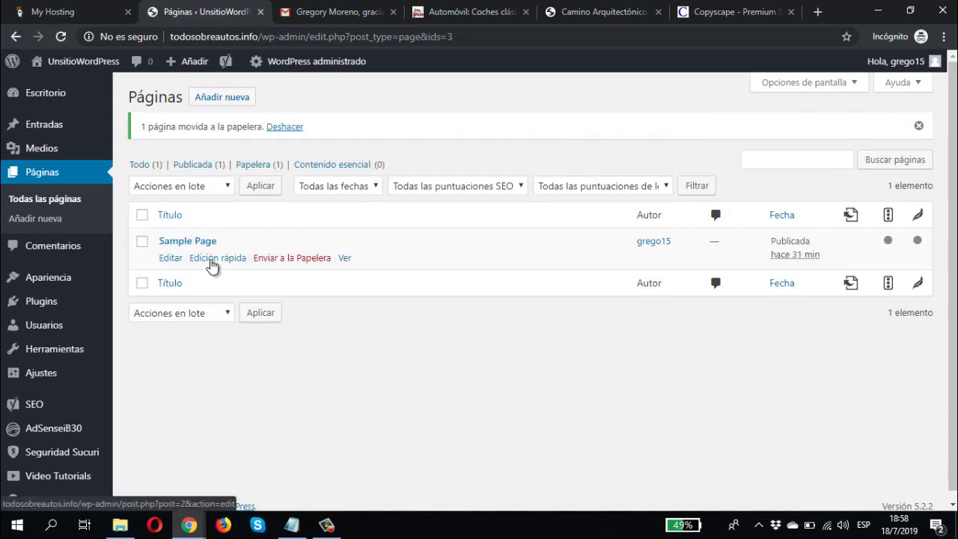
{"action": "left_click", "coordinate": [285, 259]}
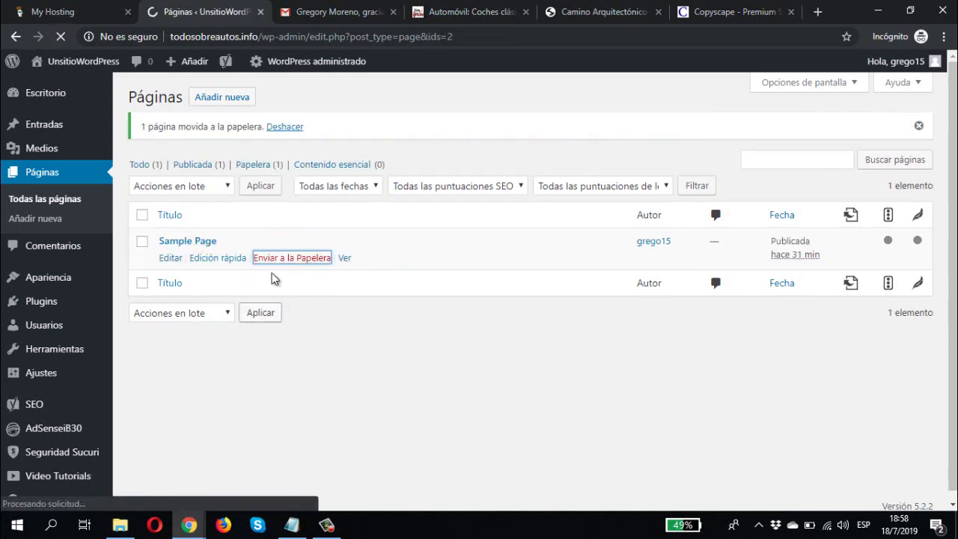
{"action": "left_click", "coordinate": [236, 105]}
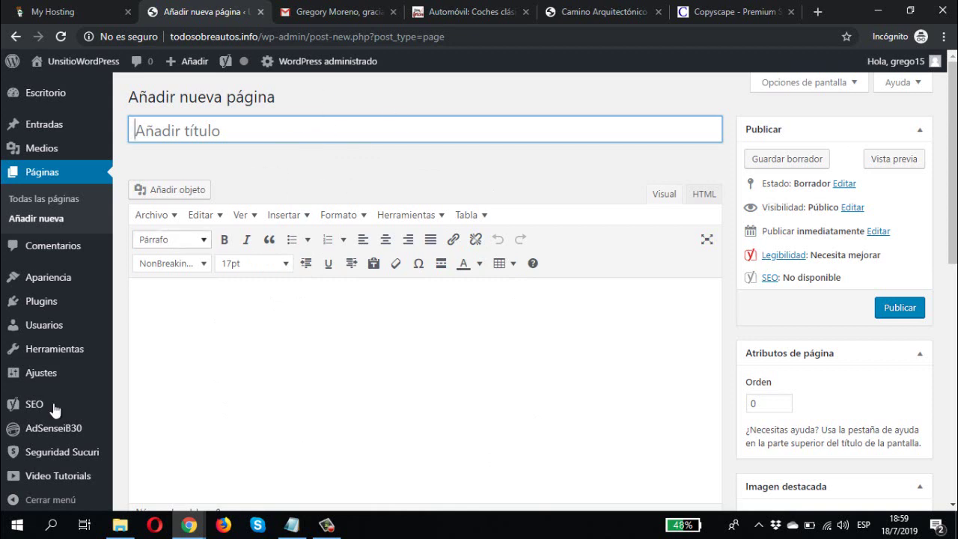
Title the page 'Contacto' and write 'Si quieres contactarnos escríbenos al' followed by the contact e-mail
{"action": "type", "text": "Contacto"}
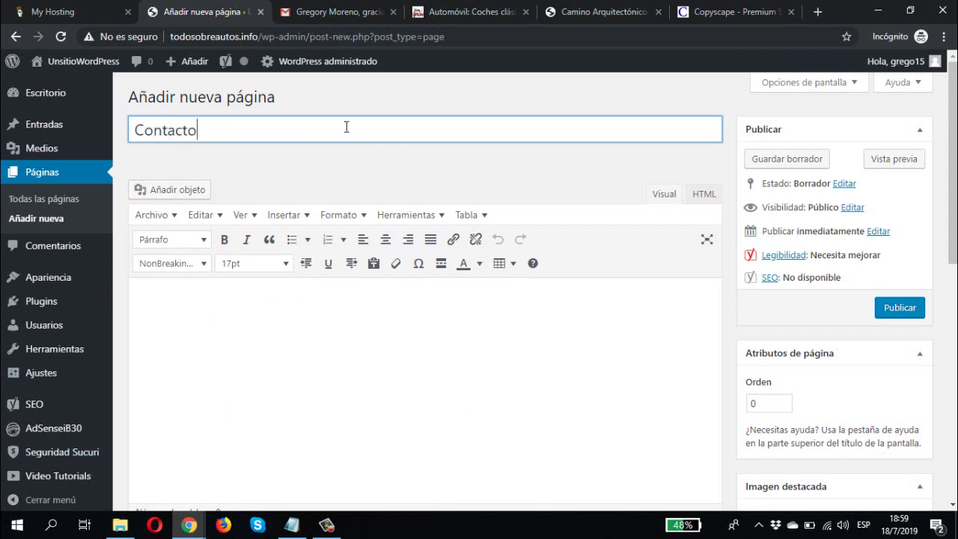
{"action": "left_click", "coordinate": [273, 303]}
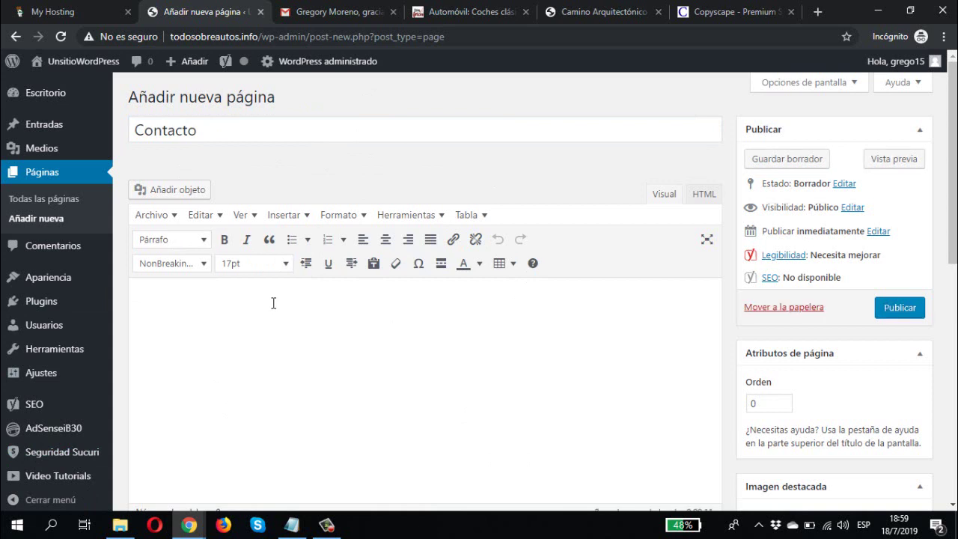
{"action": "type", "text": "Si quieres con"}
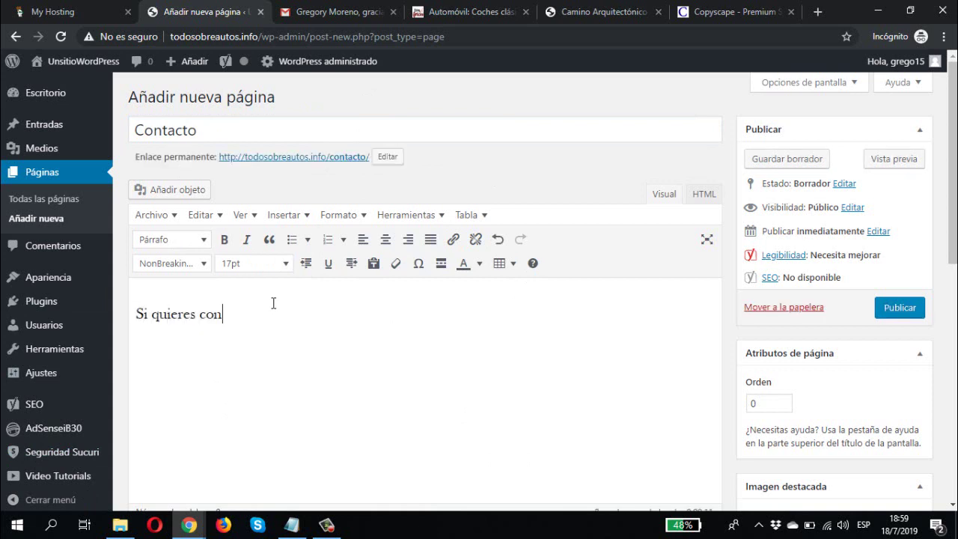
{"action": "type", "text": "tactarnos escríbenos"}
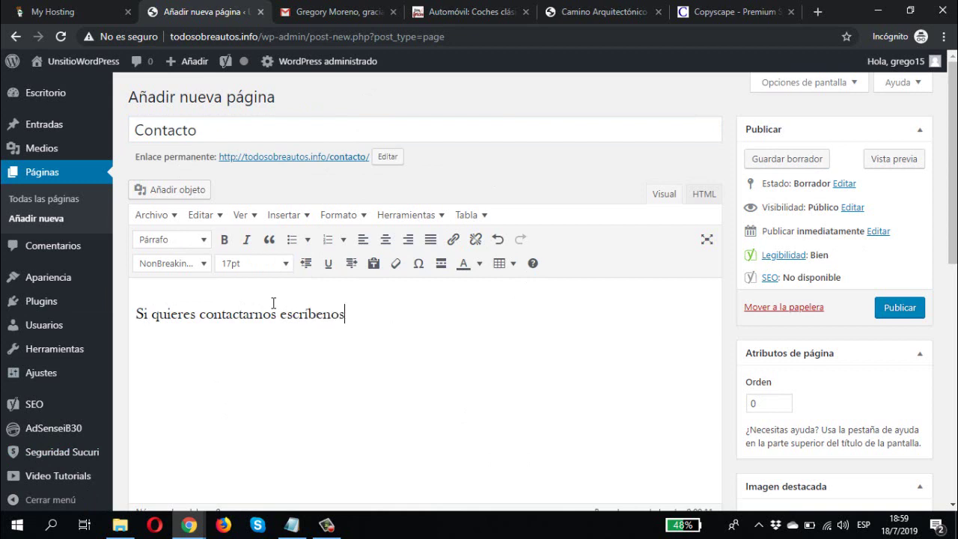
{"action": "type", "text": " al email:"}
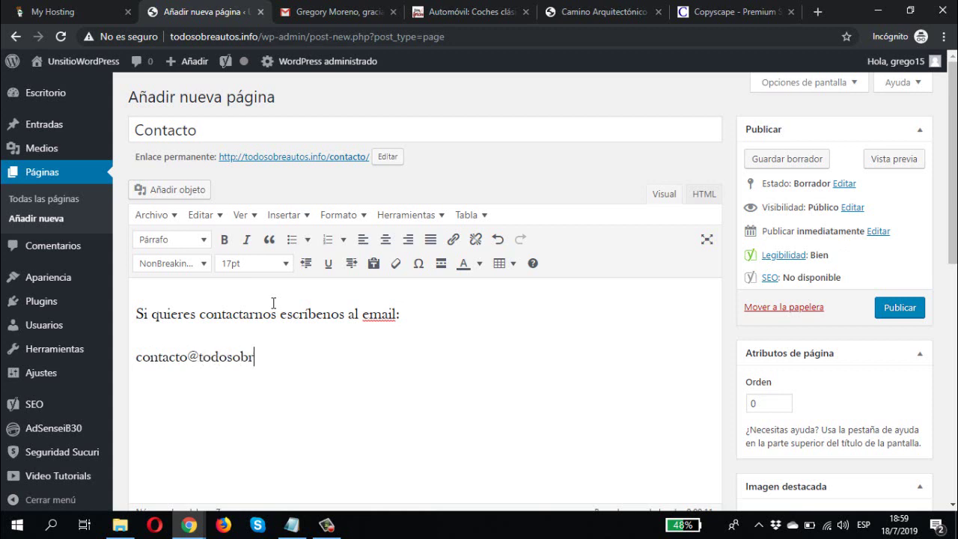
{"action": "type", "text": ".info"}
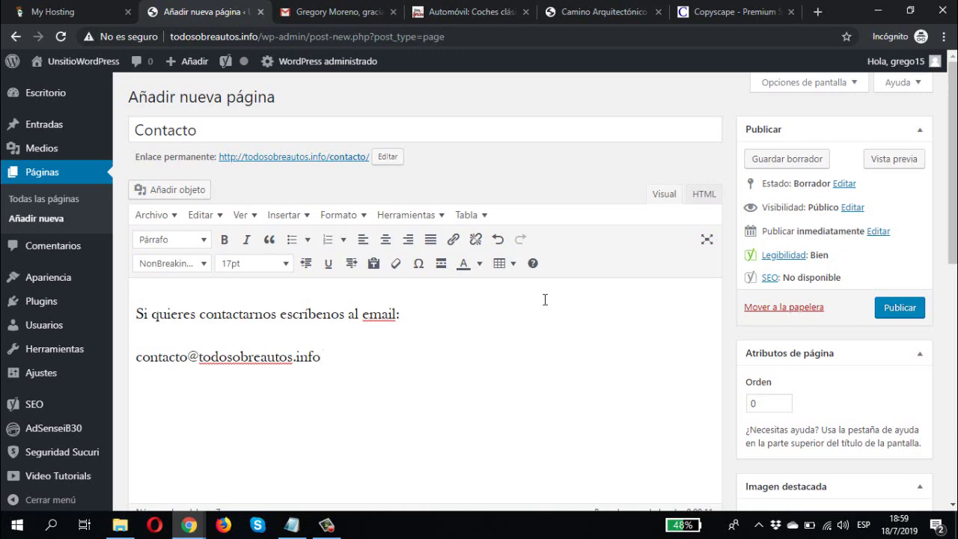
{"action": "scroll", "coordinate": [545, 388], "scroll_direction": "down", "scroll_amount": 2}
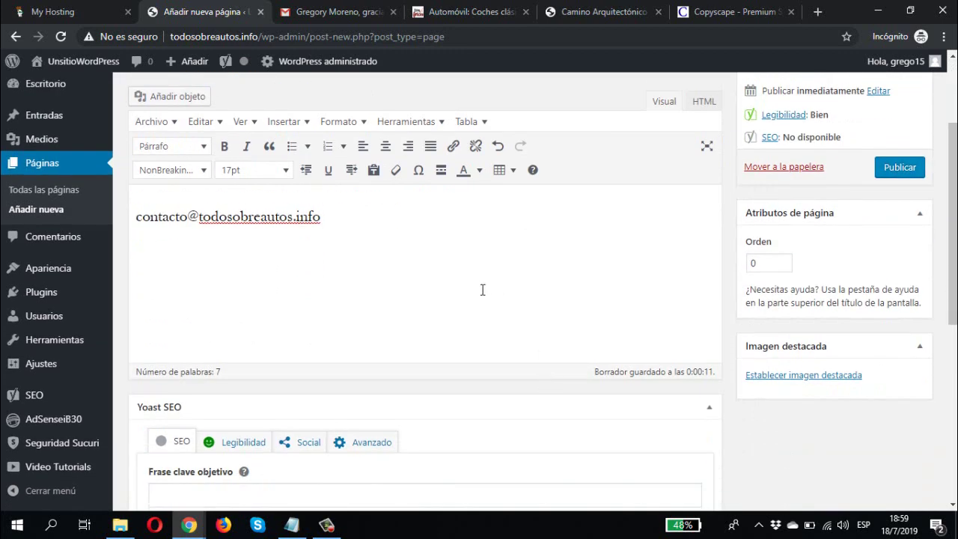
In Yoast SEO Avanzado, set show-in-search-results to No and follow links to No
{"action": "scroll", "coordinate": [427, 323], "scroll_direction": "down", "scroll_amount": 1}
{"action": "scroll", "coordinate": [414, 291], "scroll_direction": "down", "scroll_amount": 2}
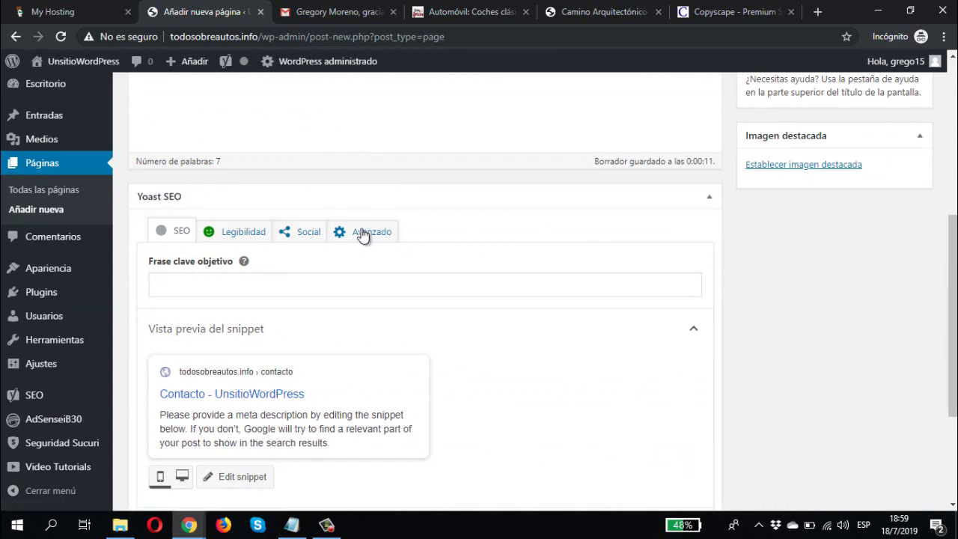
{"action": "scroll", "coordinate": [272, 302], "scroll_direction": "down", "scroll_amount": 2}
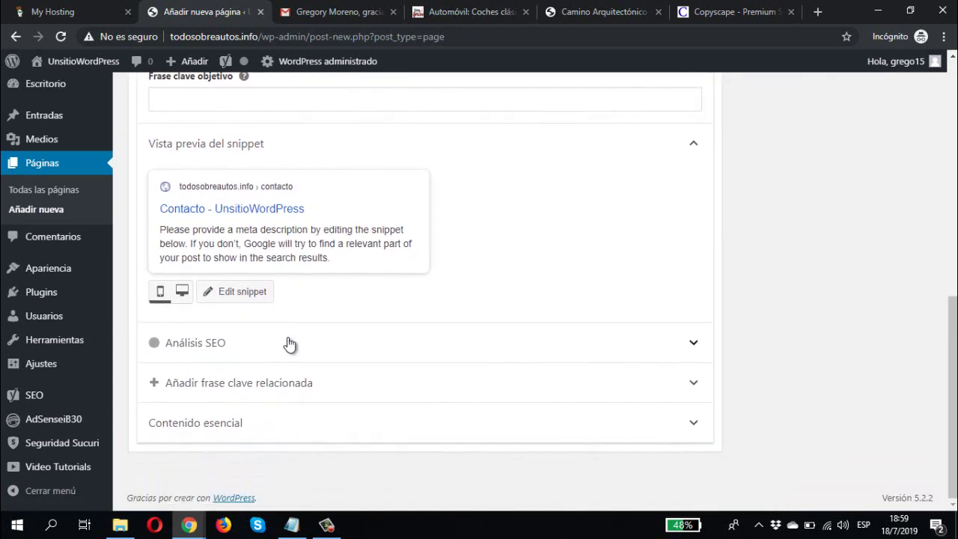
{"action": "scroll", "coordinate": [290, 341], "scroll_direction": "up", "scroll_amount": 2}
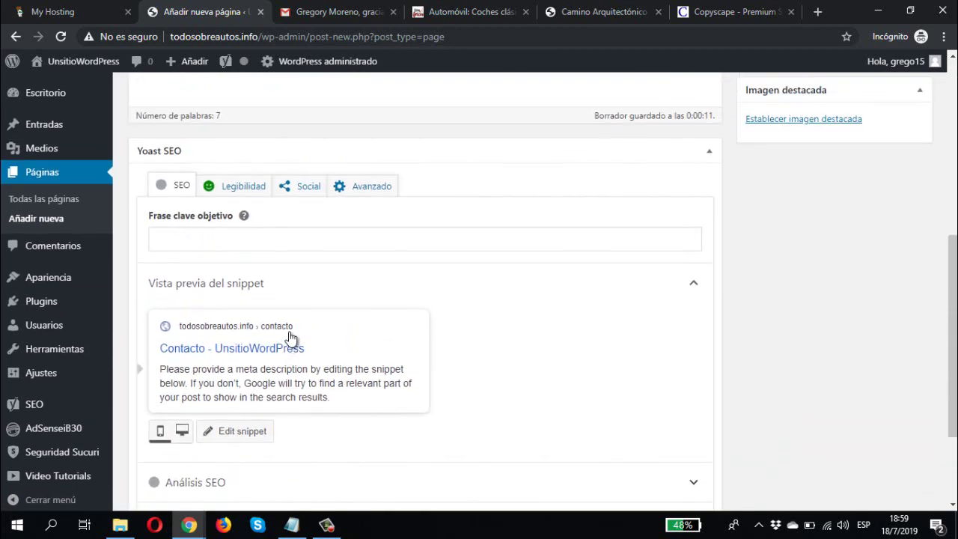
{"action": "left_click", "coordinate": [379, 193]}
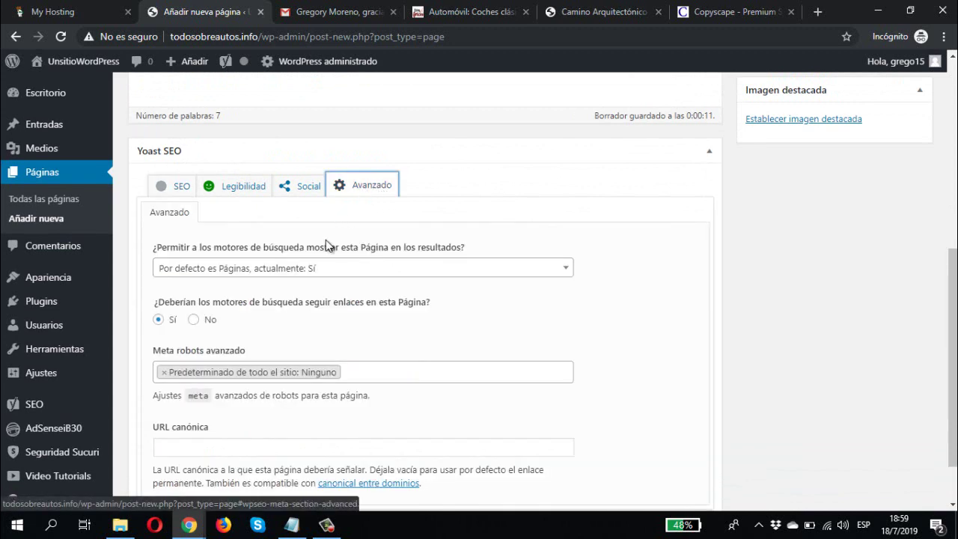
{"action": "left_click", "coordinate": [243, 271]}
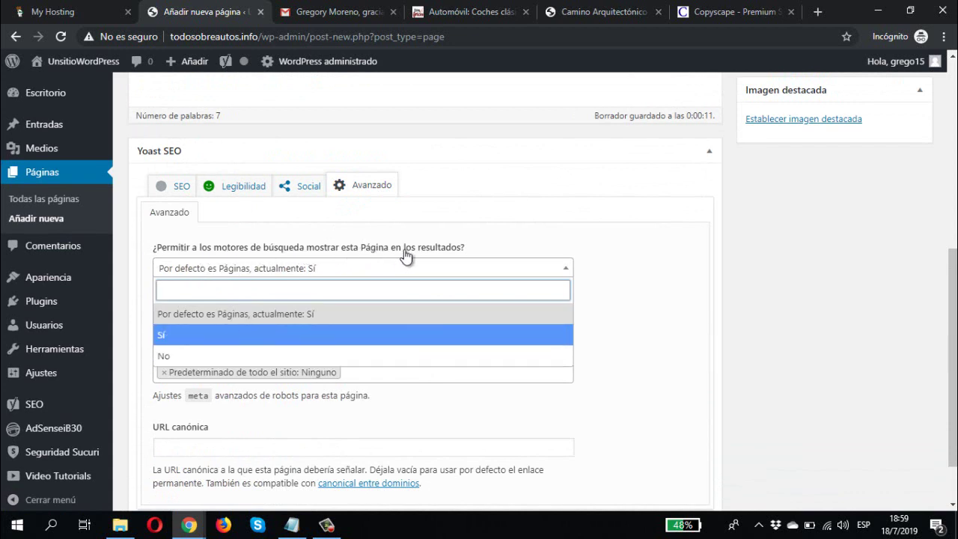
{"action": "left_click", "coordinate": [186, 354]}
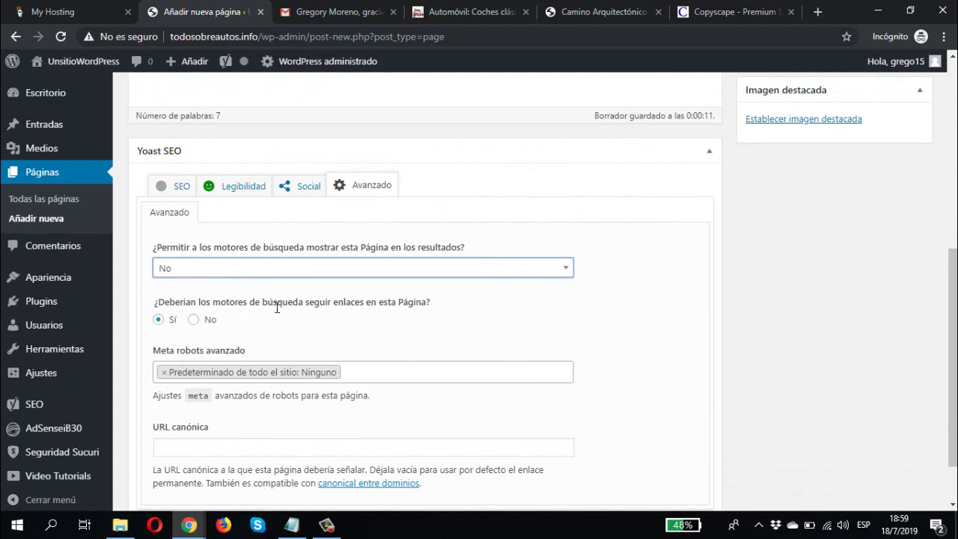
{"action": "left_click", "coordinate": [193, 320]}
Publish the Contacto page
{"action": "scroll", "coordinate": [328, 337], "scroll_direction": "down", "scroll_amount": 1}
{"action": "scroll", "coordinate": [319, 344], "scroll_direction": "up", "scroll_amount": 6}
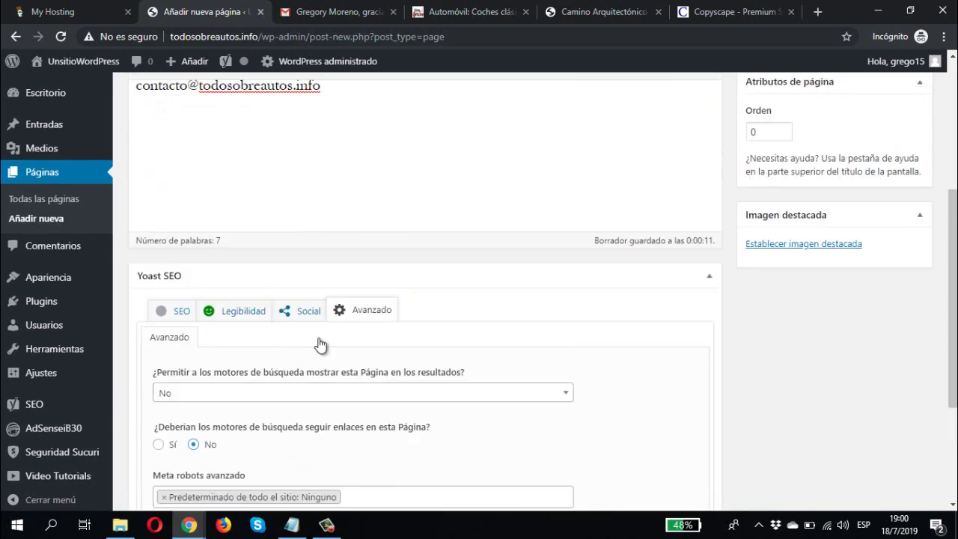
{"action": "left_click", "coordinate": [898, 320]}
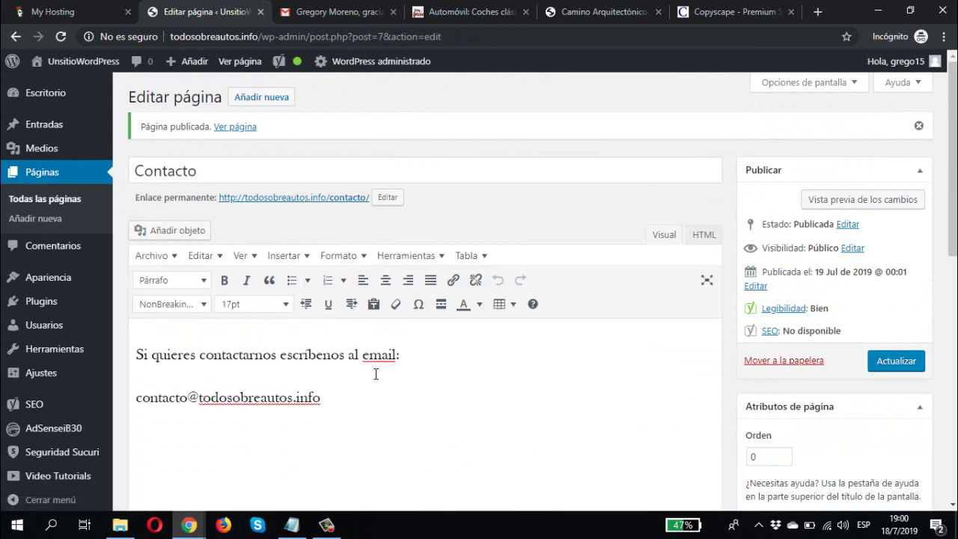
{"action": "scroll", "coordinate": [336, 332], "scroll_direction": "down", "scroll_amount": 2}
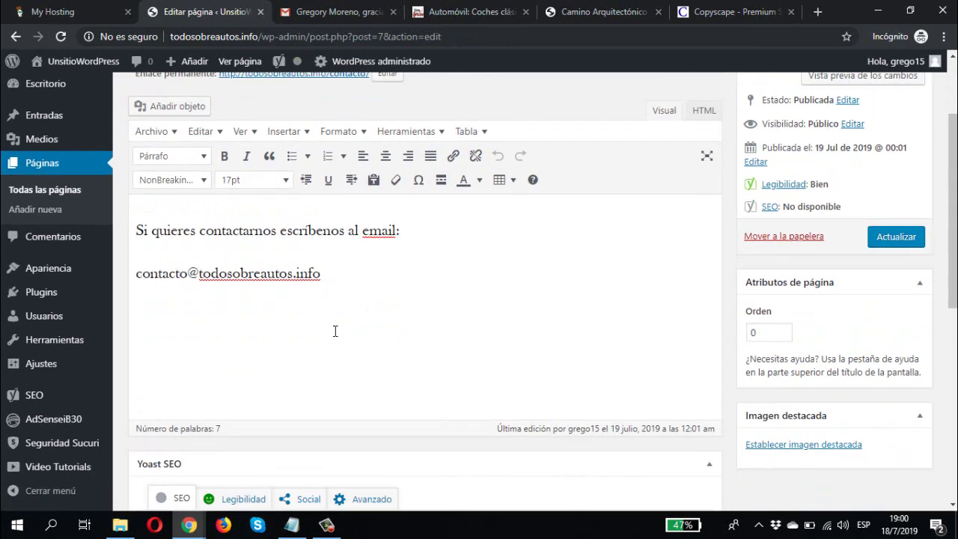
{"action": "scroll", "coordinate": [360, 372], "scroll_direction": "up", "scroll_amount": 1}
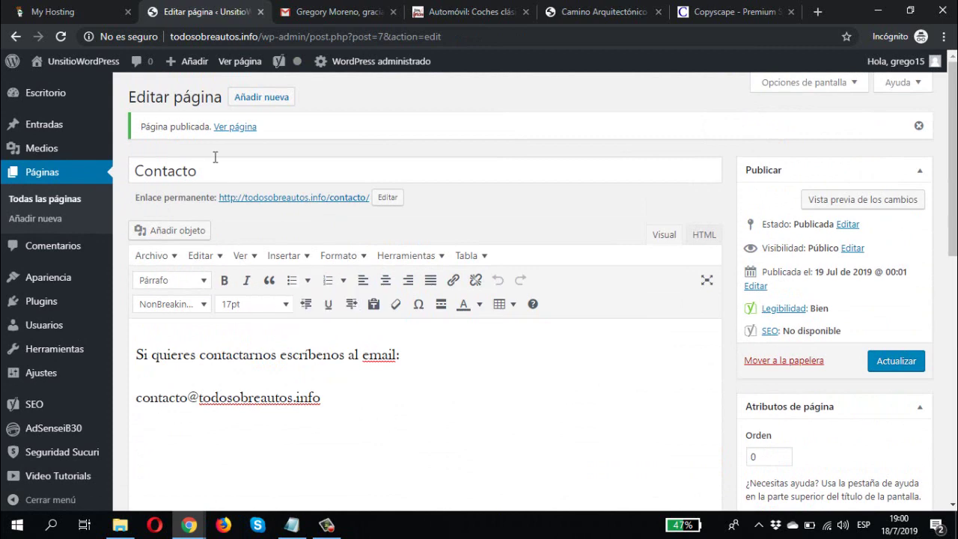
Start a new page, then open the reference site's Políticas de Privacidad page
{"action": "left_click", "coordinate": [268, 98]}
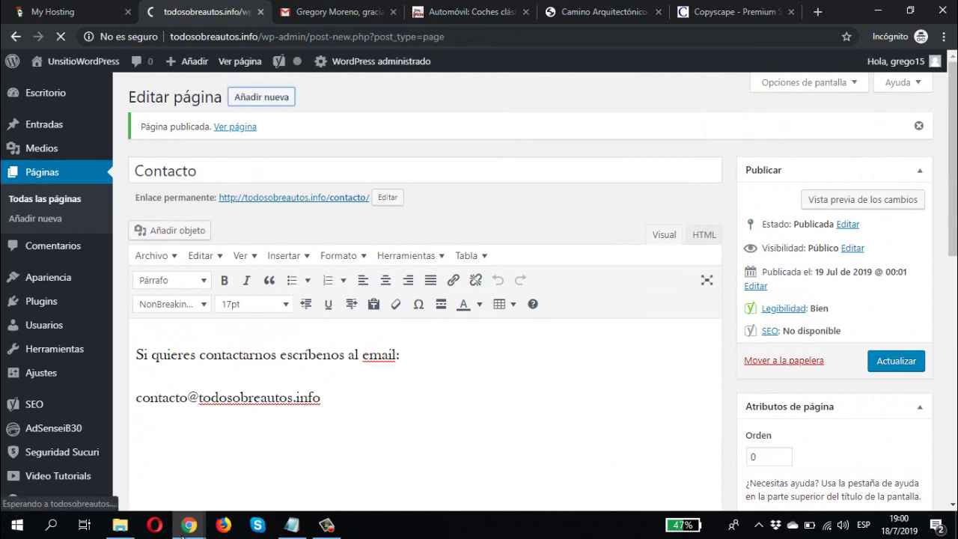
{"action": "mouse_move", "coordinate": [206, 527]}
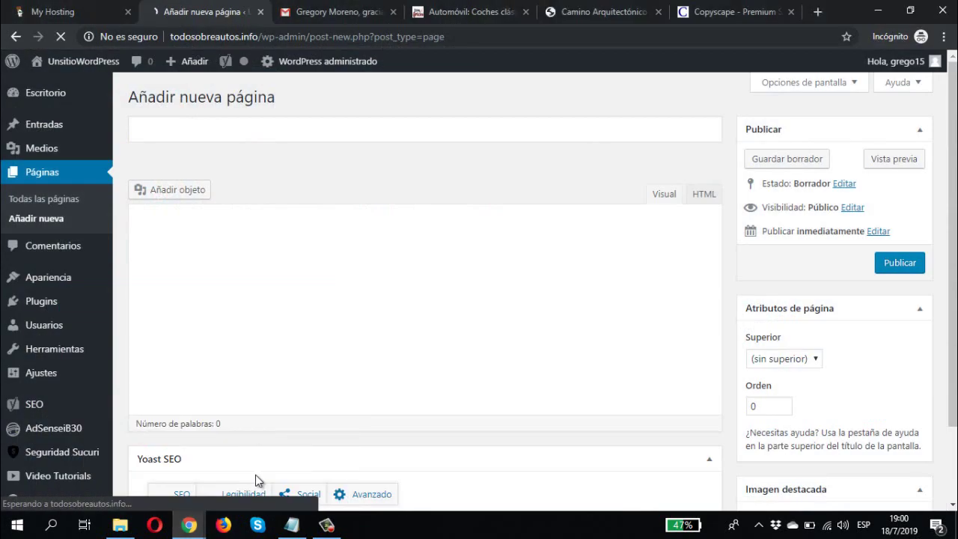
{"action": "left_click", "coordinate": [189, 527]}
{"action": "left_click", "coordinate": [142, 497]}
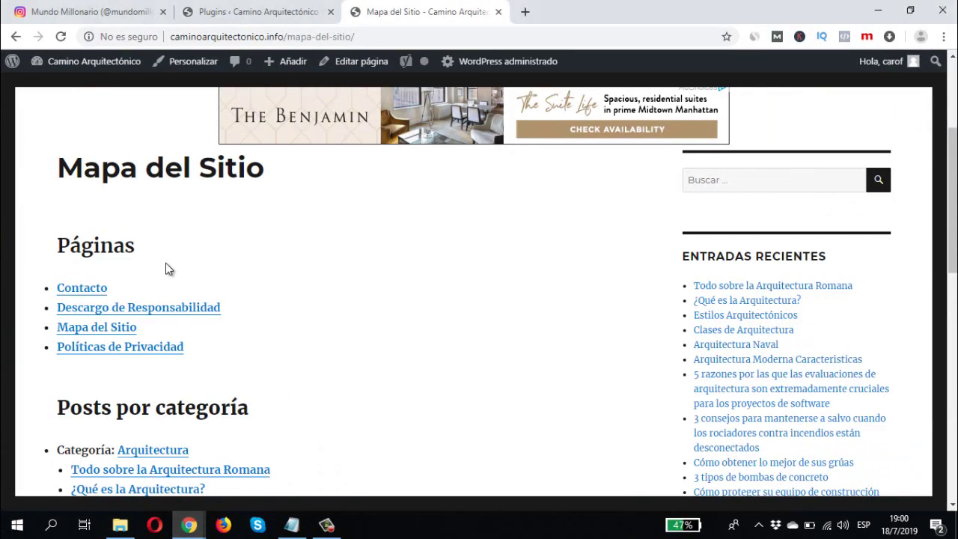
{"action": "left_click", "coordinate": [128, 355]}
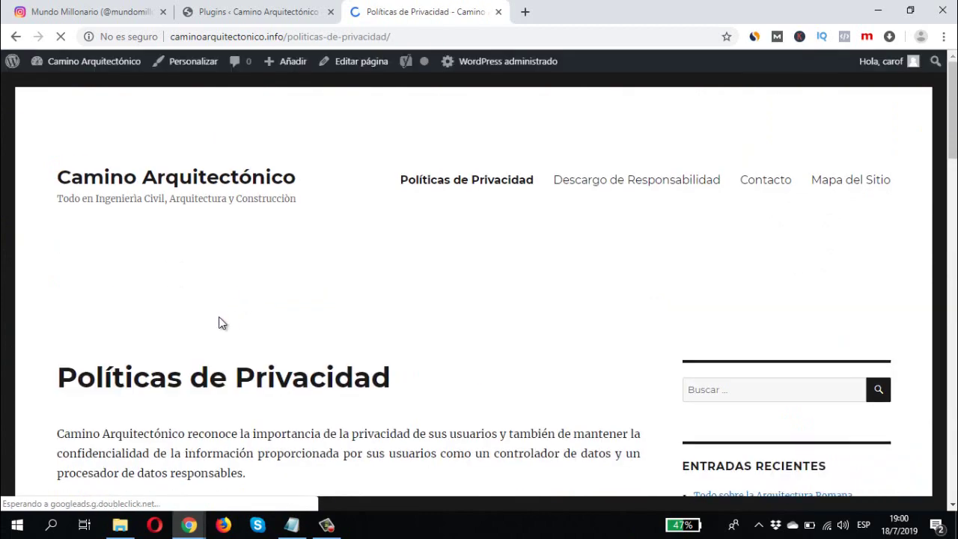
{"action": "scroll", "coordinate": [220, 321], "scroll_direction": "down", "scroll_amount": 2}
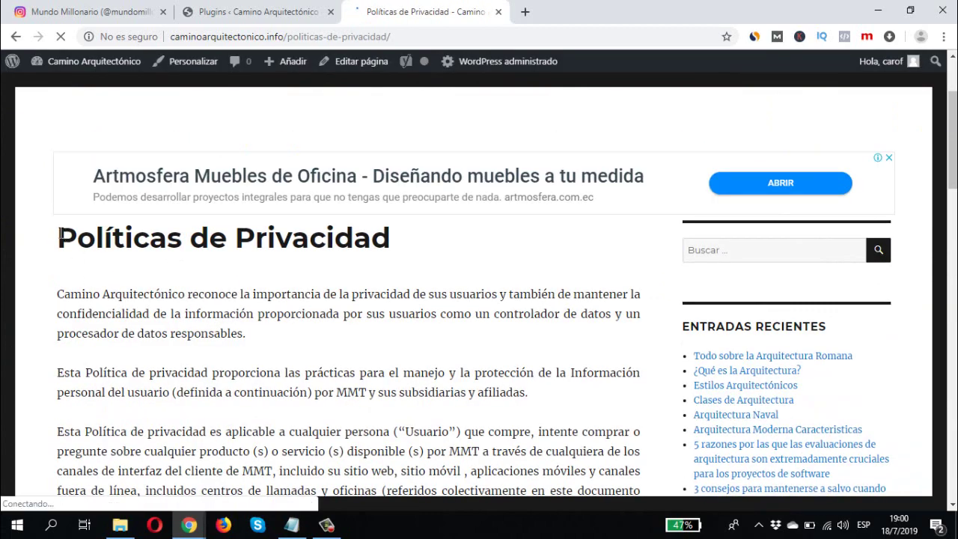
Copy the full privacy policy text and place the cursor in the new page's empty body
{"action": "left_click_drag", "start_coordinate": [60, 233], "coordinate": [583, 215]}
{"action": "scroll", "coordinate": [140, 261], "scroll_direction": "down", "scroll_amount": 4}
{"action": "scroll", "coordinate": [145, 258], "scroll_direction": "down", "scroll_amount": 13}
{"action": "right_click", "coordinate": [509, 196]}
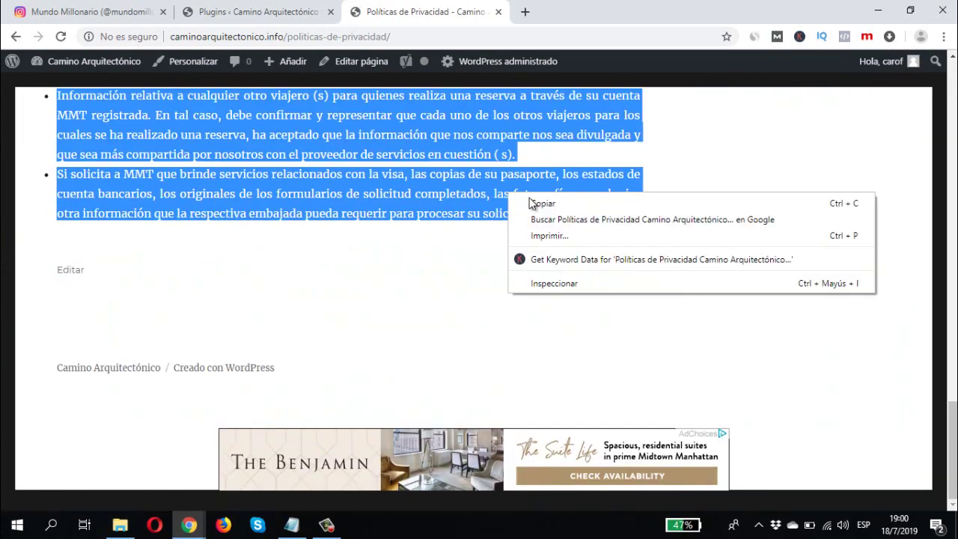
{"action": "left_click", "coordinate": [528, 200]}
{"action": "scroll", "coordinate": [438, 249], "scroll_direction": "up", "scroll_amount": 10}
{"action": "scroll", "coordinate": [439, 250], "scroll_direction": "up", "scroll_amount": 8}
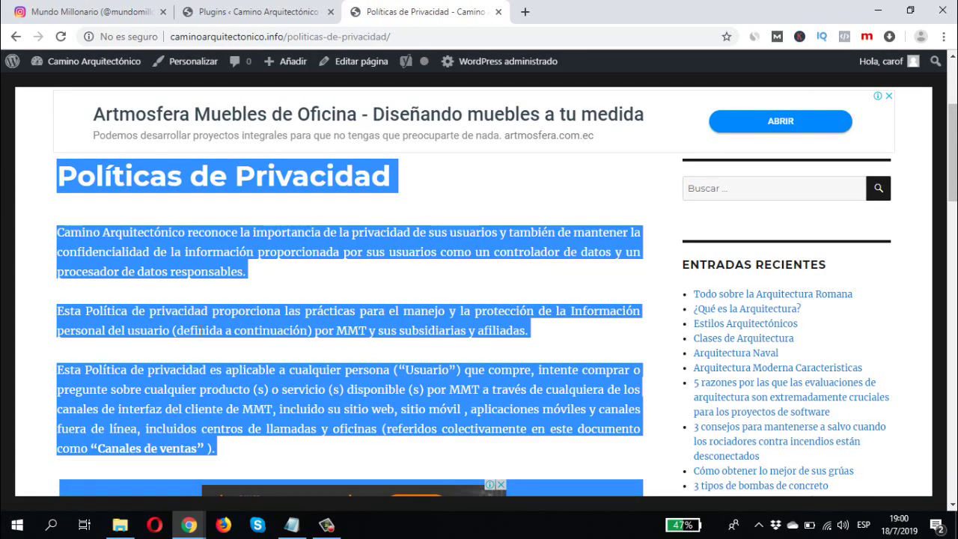
{"action": "mouse_move", "coordinate": [190, 525]}
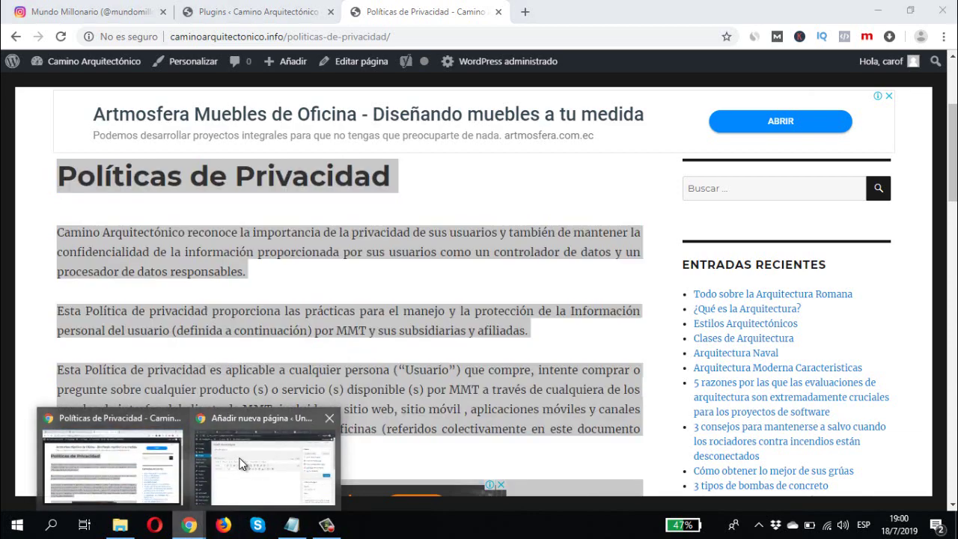
{"action": "left_click", "coordinate": [251, 464]}
{"action": "left_click", "coordinate": [305, 326]}
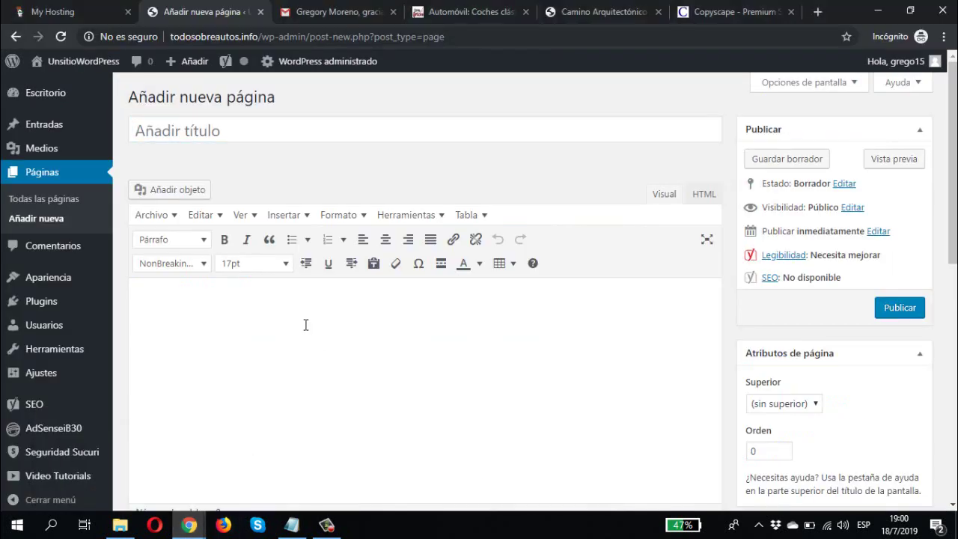
Paste the privacy policy into the body and use 'Políticas de Privacidad' as the page title
{"action": "key", "text": "ctrl+v"}
{"action": "scroll", "coordinate": [320, 339], "scroll_direction": "up", "scroll_amount": 10}
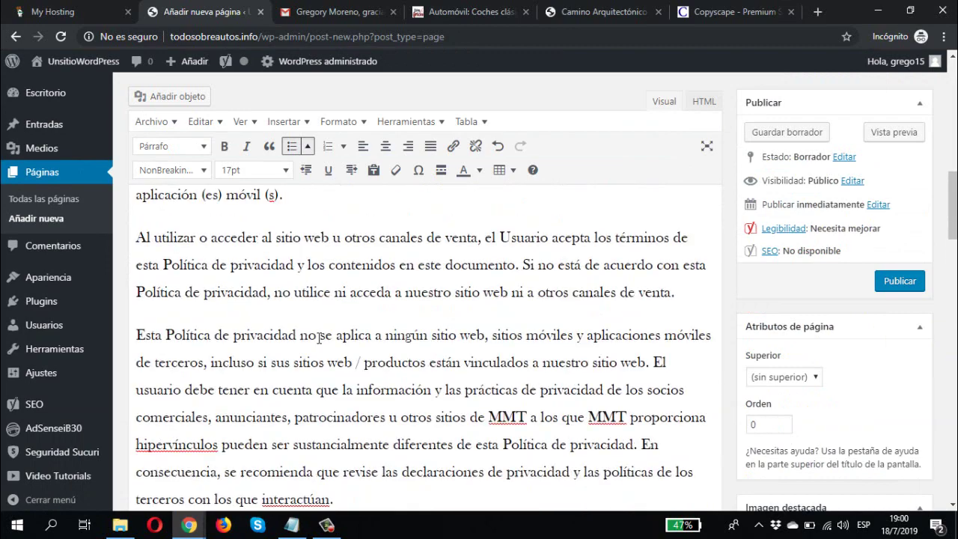
{"action": "scroll", "coordinate": [319, 339], "scroll_direction": "up", "scroll_amount": 5}
{"action": "left_click_drag", "start_coordinate": [564, 353], "coordinate": [140, 299]}
{"action": "key", "text": "BackSpace"}
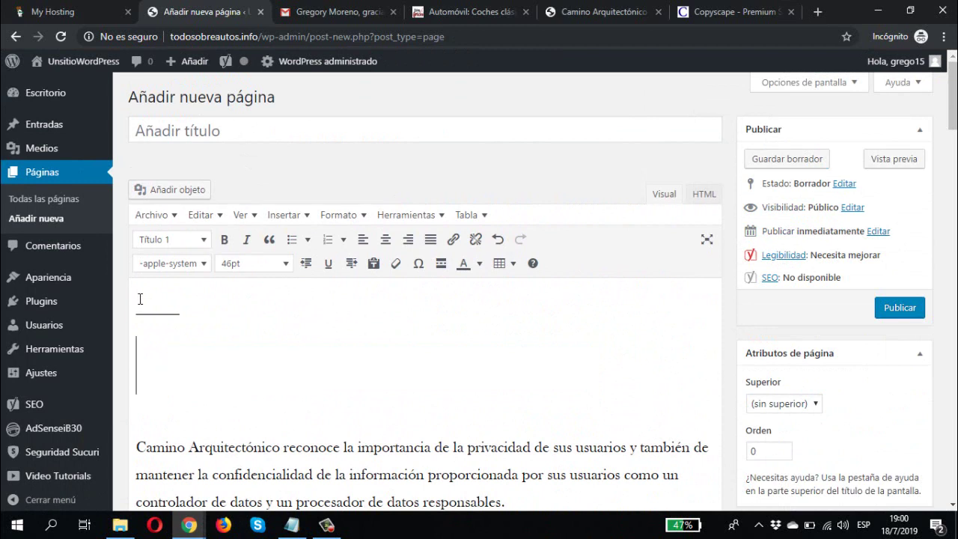
{"action": "key", "text": "Delete"}
{"action": "key", "text": "Delete"}
{"action": "key", "text": "Delete"}
{"action": "key", "text": "ctrl+z"}
{"action": "left_click", "coordinate": [223, 133]}
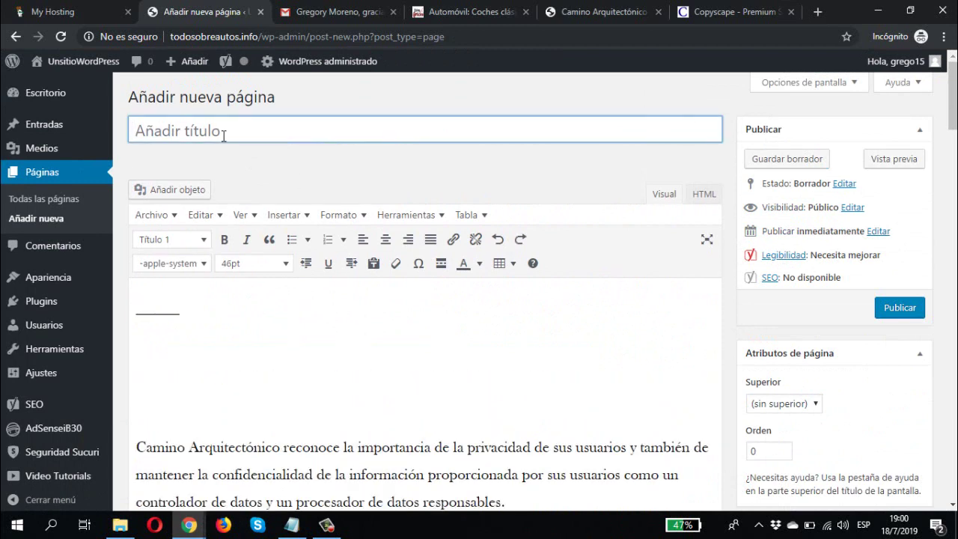
{"action": "key", "text": "ctrl+v"}
{"action": "scroll", "coordinate": [315, 314], "scroll_direction": "down", "scroll_amount": 15}
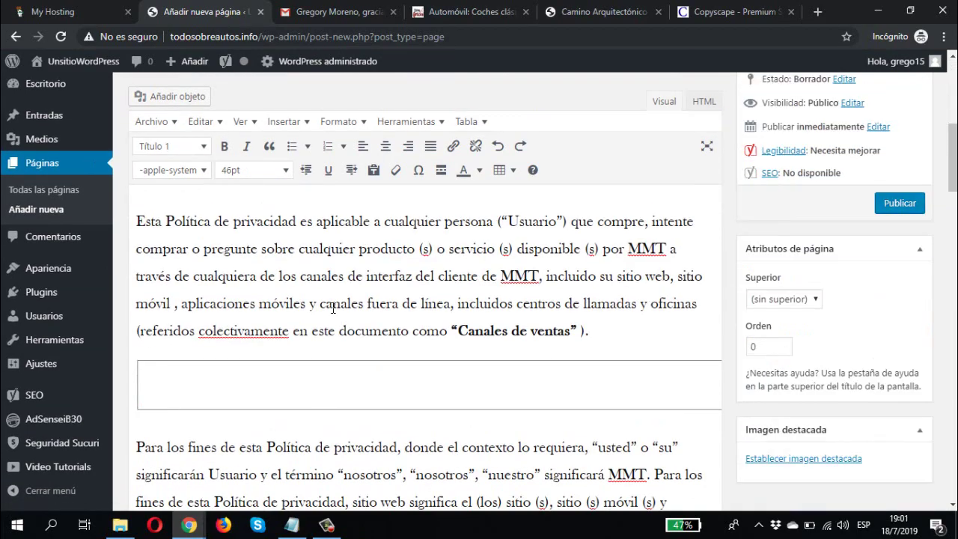
{"action": "scroll", "coordinate": [333, 309], "scroll_direction": "down", "scroll_amount": 15}
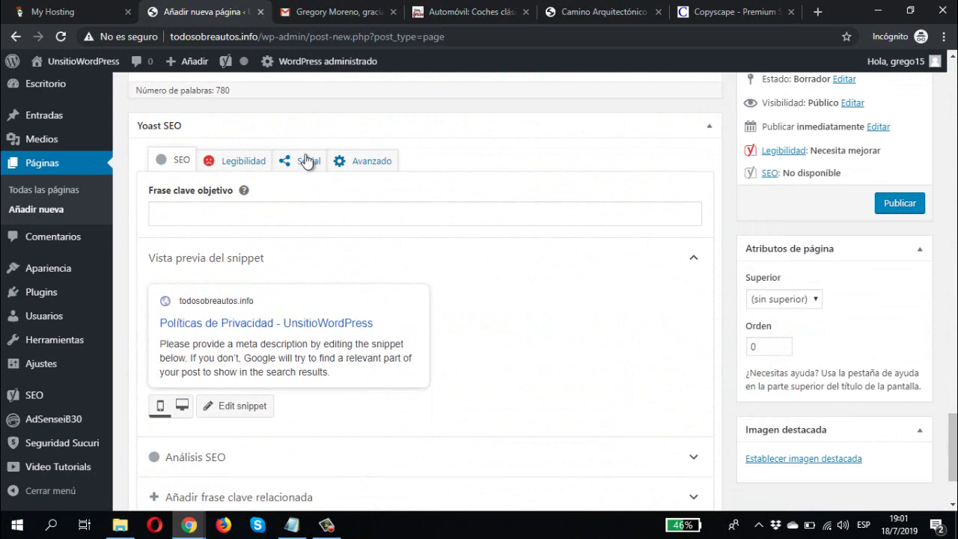
In Yoast SEO Avanzado, set search-results visibility to No and follow links to No
{"action": "left_click", "coordinate": [307, 160]}
{"action": "left_click", "coordinate": [369, 161]}
{"action": "left_click", "coordinate": [241, 250]}
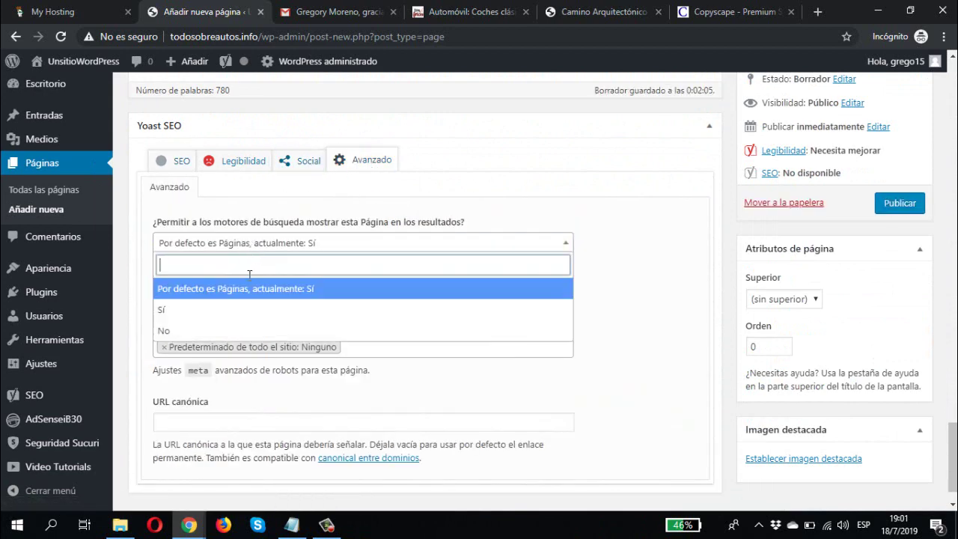
{"action": "left_click", "coordinate": [214, 331]}
{"action": "left_click", "coordinate": [194, 294]}
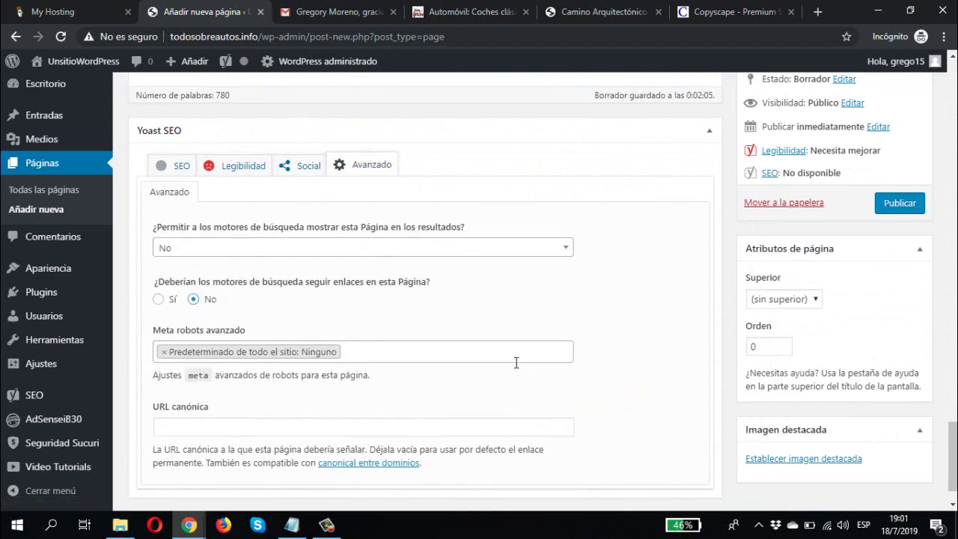
{"action": "scroll", "coordinate": [514, 362], "scroll_direction": "up", "scroll_amount": 10}
{"action": "scroll", "coordinate": [517, 366], "scroll_direction": "down", "scroll_amount": 3}
{"action": "scroll", "coordinate": [517, 366], "scroll_direction": "up", "scroll_amount": 10}
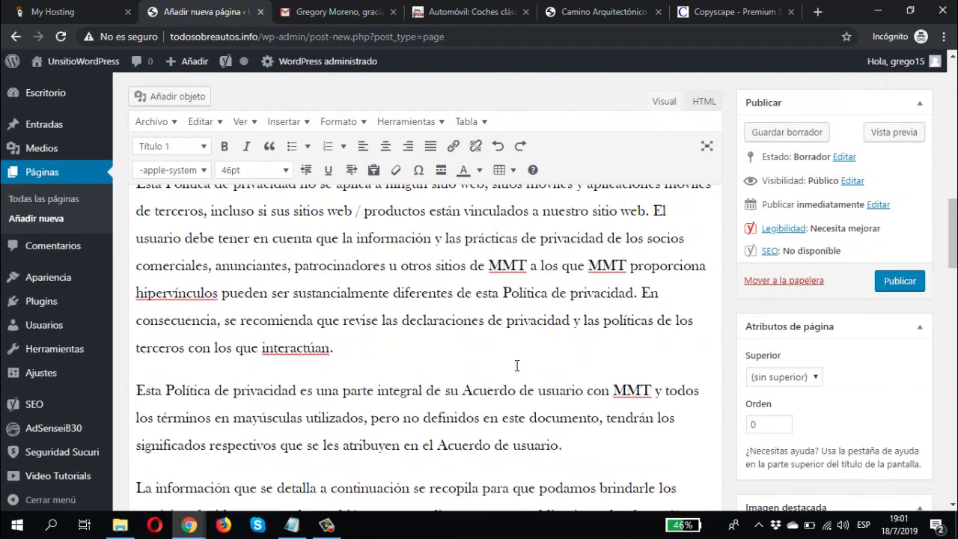
{"action": "scroll", "coordinate": [531, 353], "scroll_direction": "down", "scroll_amount": 2}
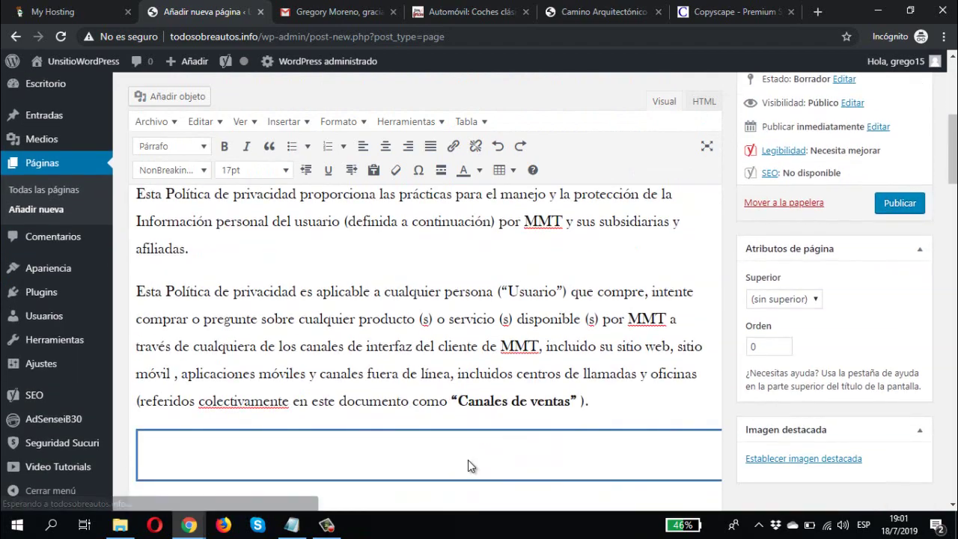
Delete the empty block below the Canales de ventas paragraph
{"action": "left_click", "coordinate": [469, 460]}
{"action": "key", "text": "BackSpace"}
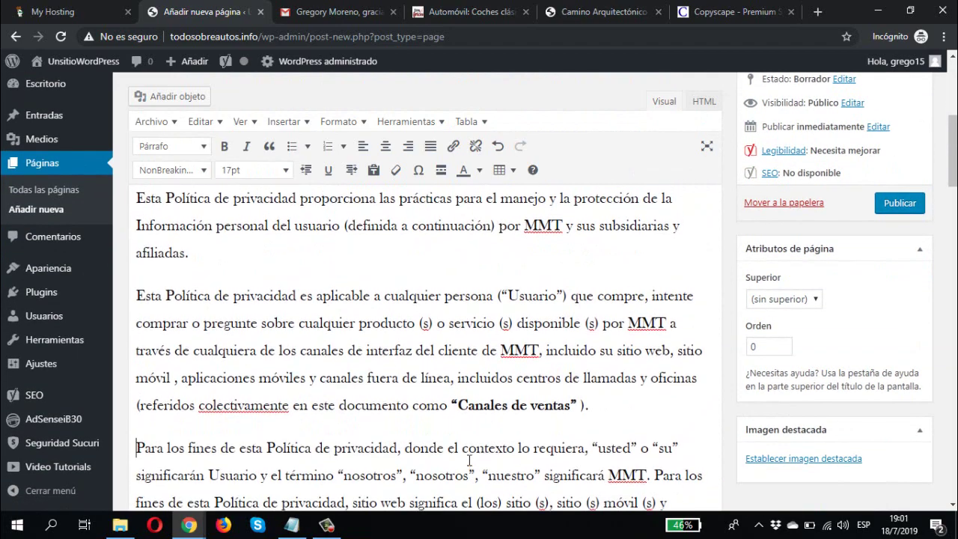
{"action": "scroll", "coordinate": [469, 460], "scroll_direction": "up", "scroll_amount": 5}
Convert the pasted privacy policy text from Título 1 headings to Párrafo paragraphs
{"action": "key", "text": "shift+alt+1"}
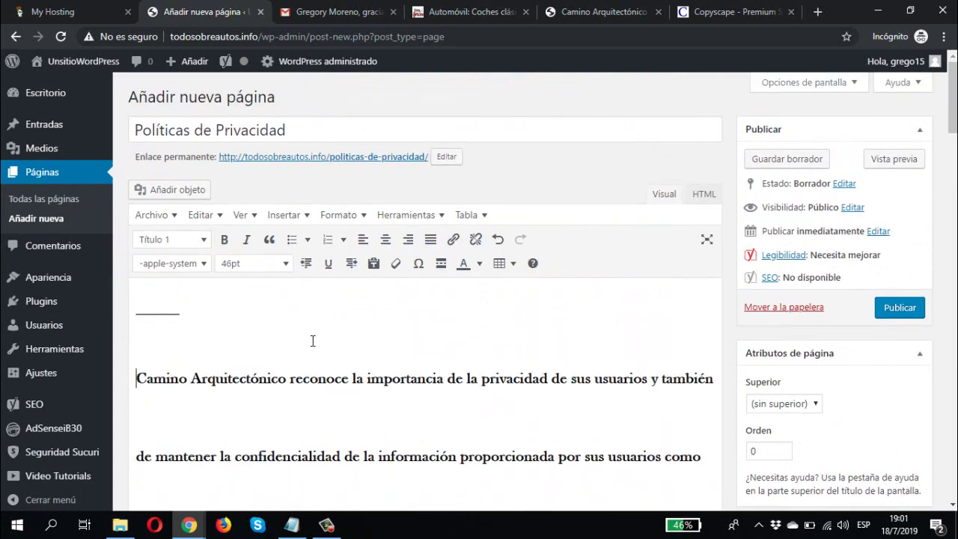
{"action": "scroll", "coordinate": [311, 339], "scroll_direction": "down", "scroll_amount": 1}
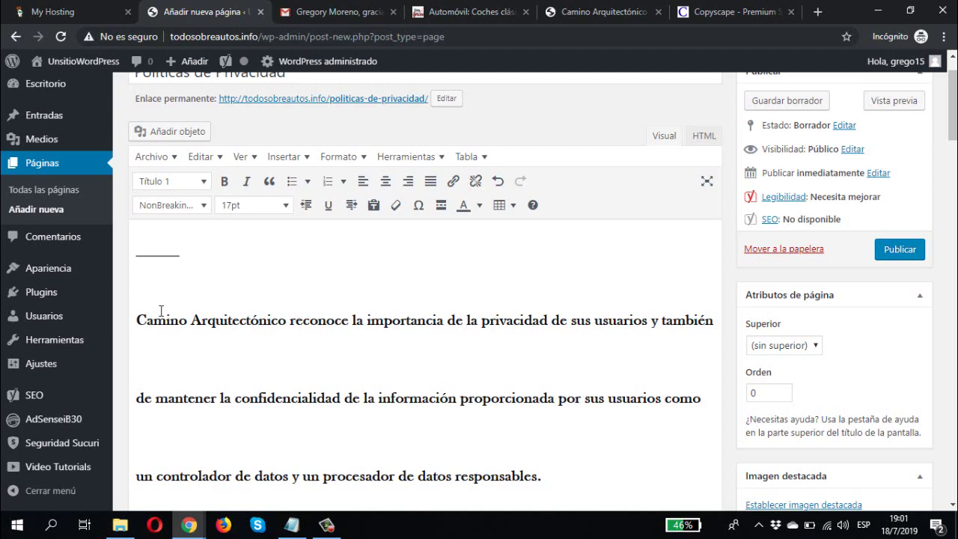
{"action": "left_click_drag", "start_coordinate": [212, 372], "coordinate": [449, 494]}
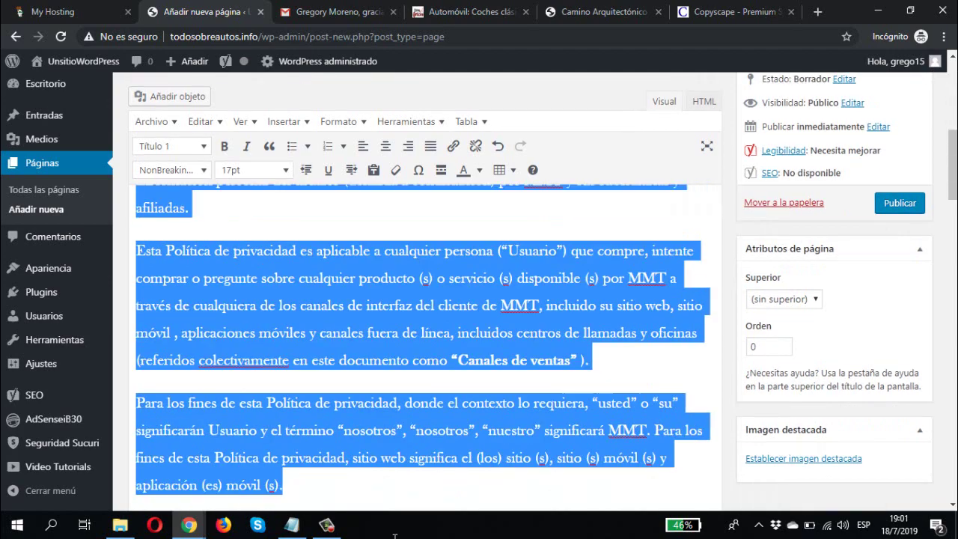
{"action": "scroll", "coordinate": [401, 255], "scroll_direction": "down", "scroll_amount": 15}
{"action": "scroll", "coordinate": [400, 255], "scroll_direction": "up", "scroll_amount": 15}
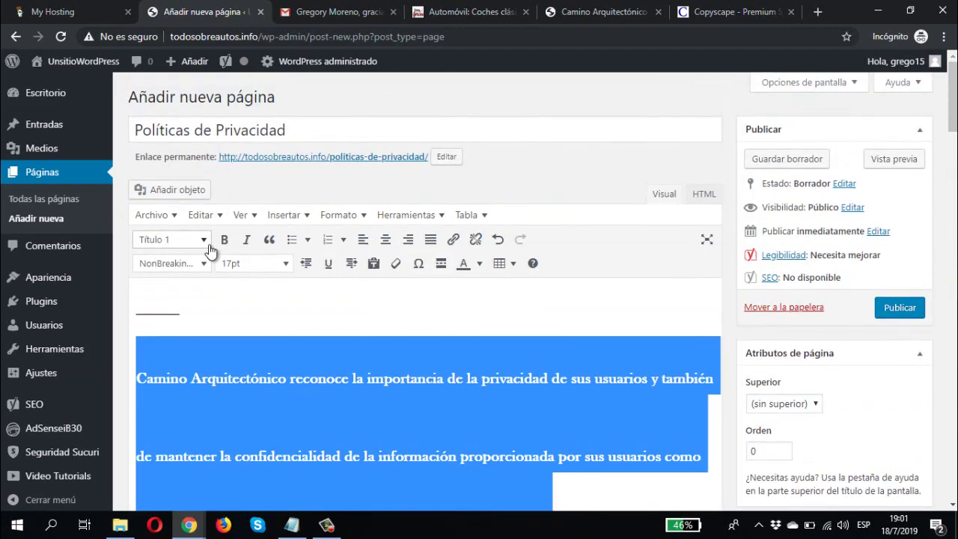
{"action": "left_click", "coordinate": [201, 243]}
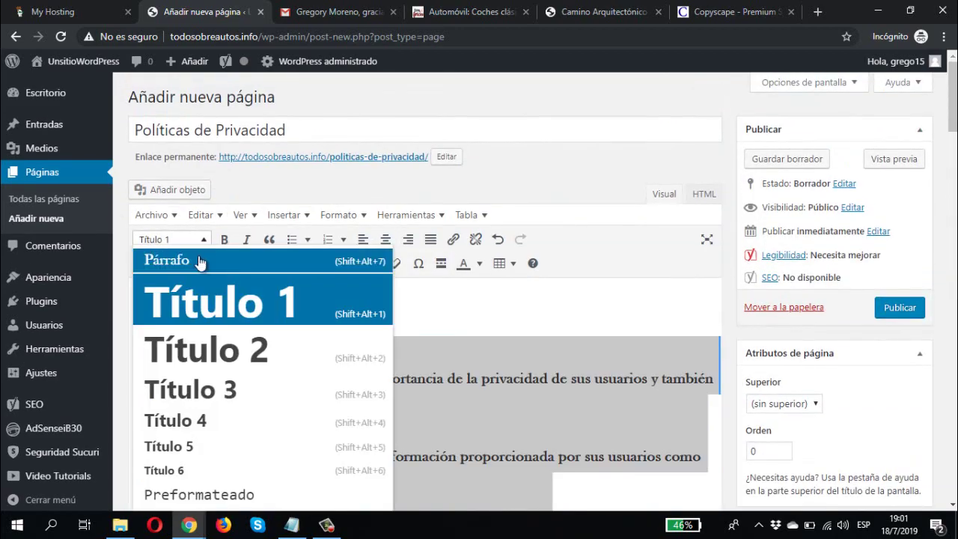
{"action": "left_click", "coordinate": [166, 260]}
{"action": "left_click", "coordinate": [297, 367]}
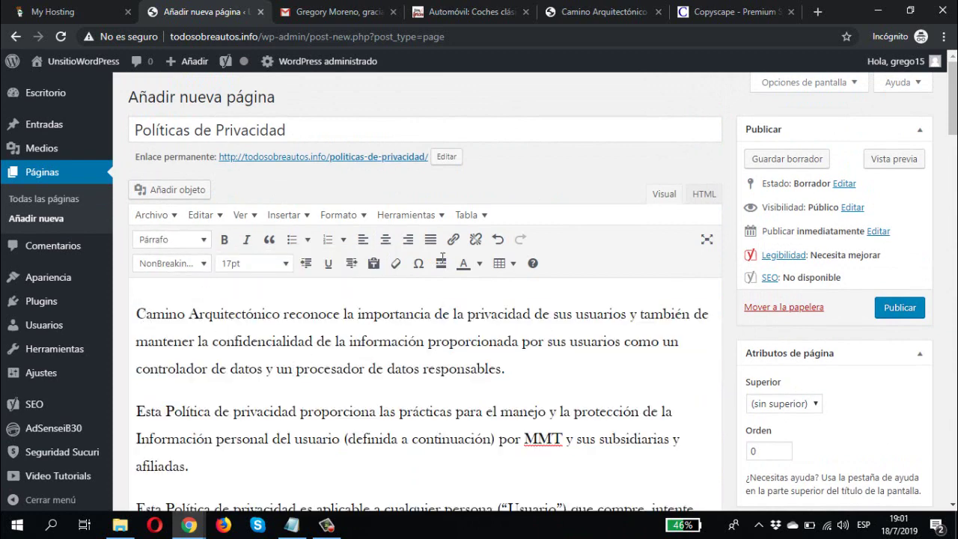
Publish the Políticas de Privacidad page, start a new page, and return to the reference site
{"action": "left_click", "coordinate": [910, 315]}
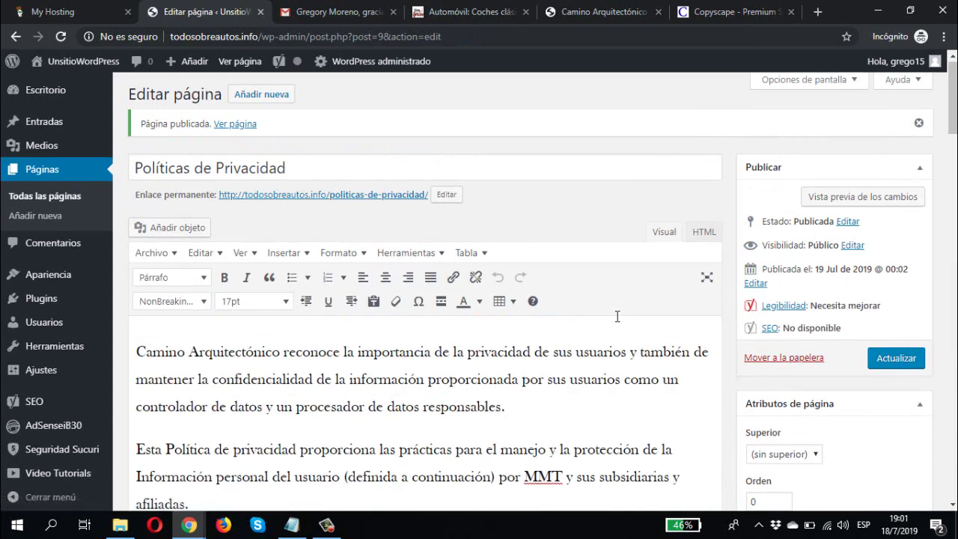
{"action": "left_click", "coordinate": [262, 94]}
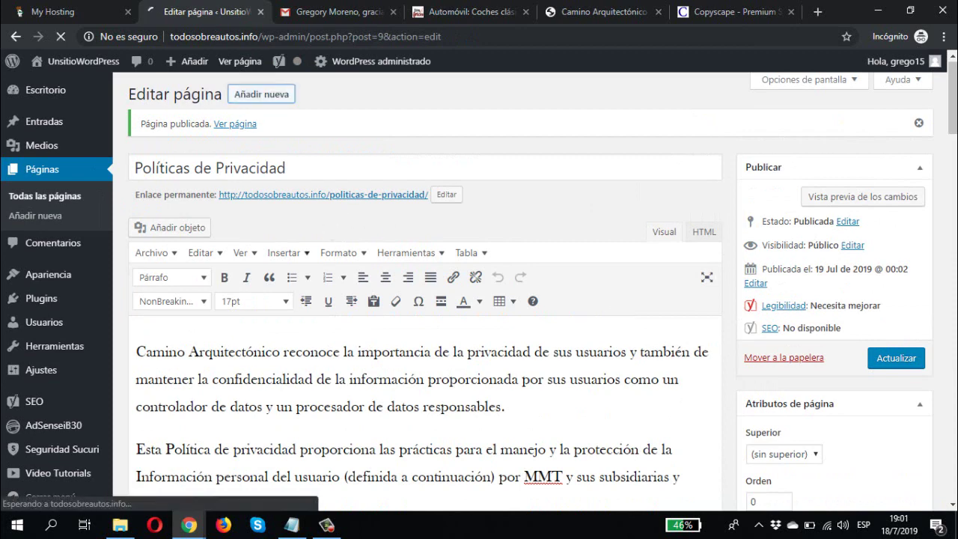
{"action": "mouse_move", "coordinate": [198, 524]}
{"action": "left_click", "coordinate": [112, 464]}
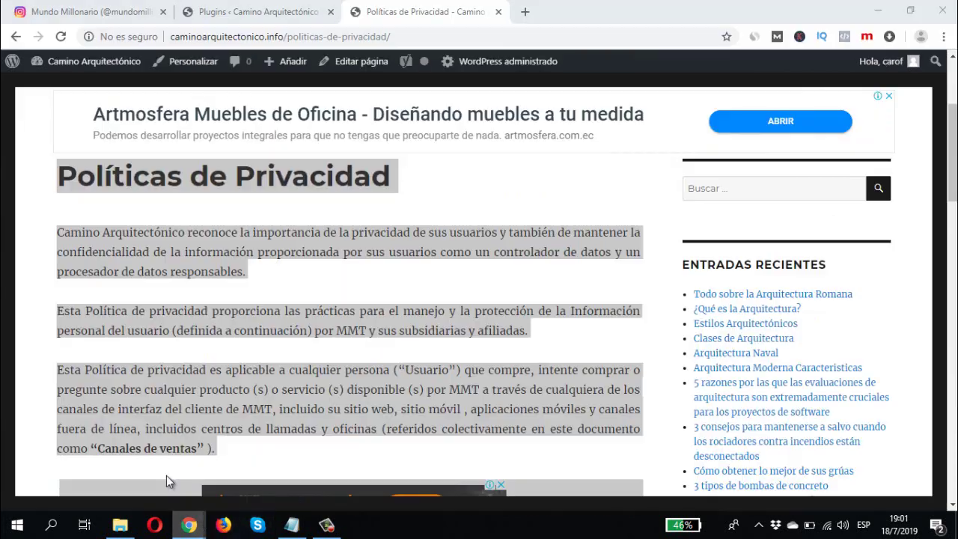
{"action": "left_click", "coordinate": [17, 38]}
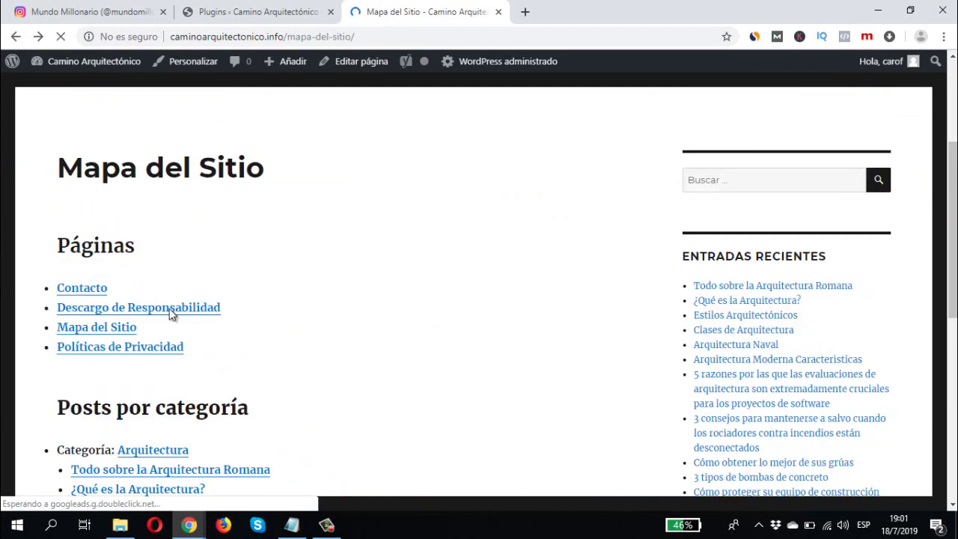
Copy the full Descargo de Responsabilidad text from the Camino Arquitectónico reference page
{"action": "left_click", "coordinate": [169, 308]}
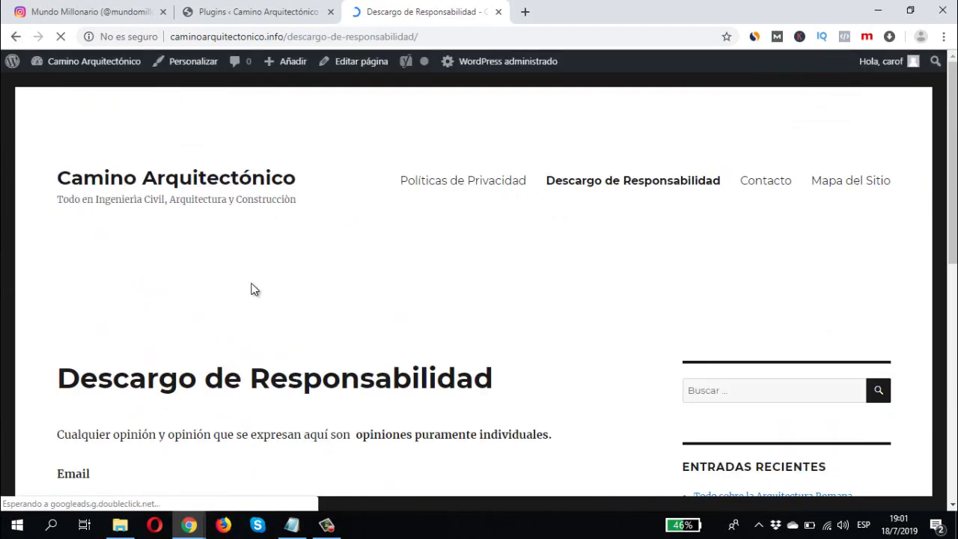
{"action": "scroll", "coordinate": [216, 277], "scroll_direction": "down", "scroll_amount": 2}
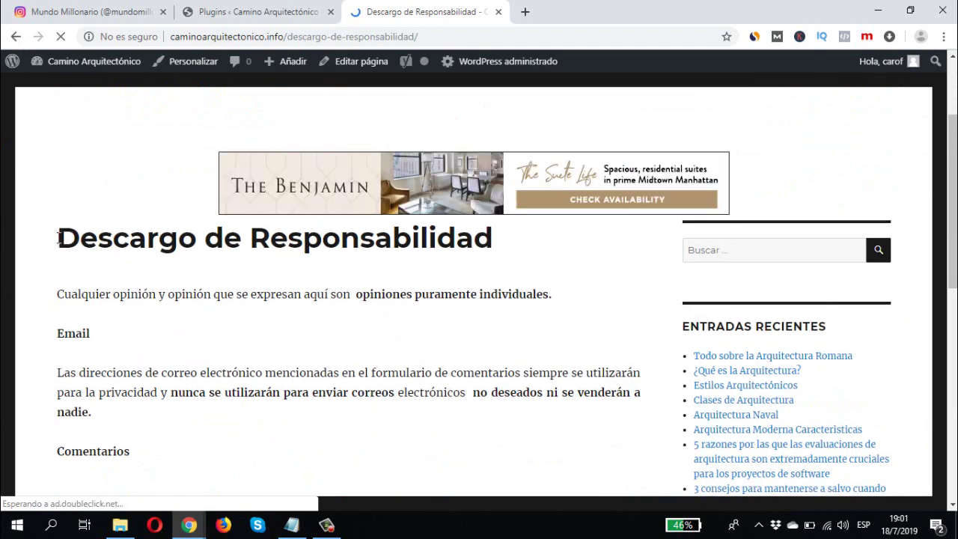
{"action": "left_click_drag", "start_coordinate": [56, 238], "coordinate": [434, 210]}
{"action": "scroll", "coordinate": [267, 351], "scroll_direction": "down", "scroll_amount": 7}
{"action": "right_click", "coordinate": [368, 179]}
{"action": "left_click", "coordinate": [384, 187]}
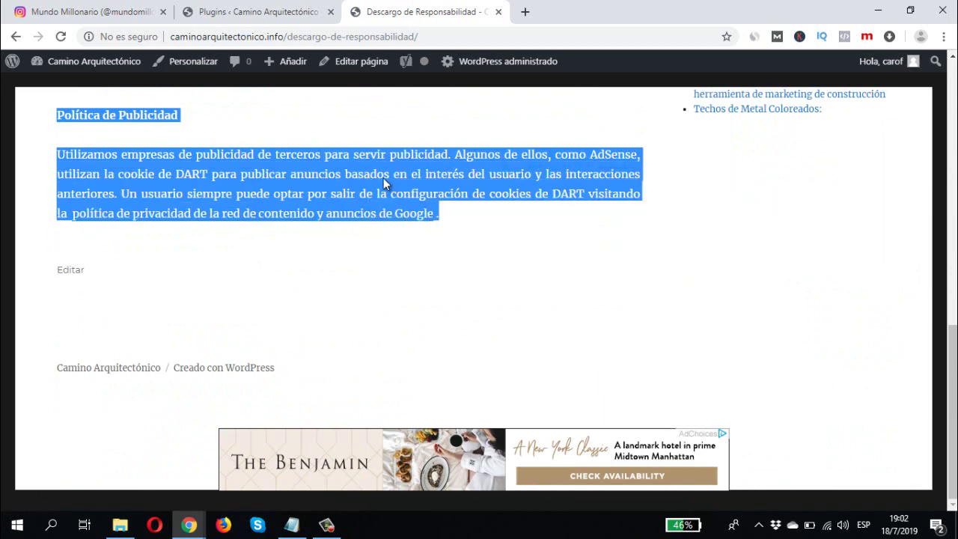
{"action": "left_click", "coordinate": [188, 524]}
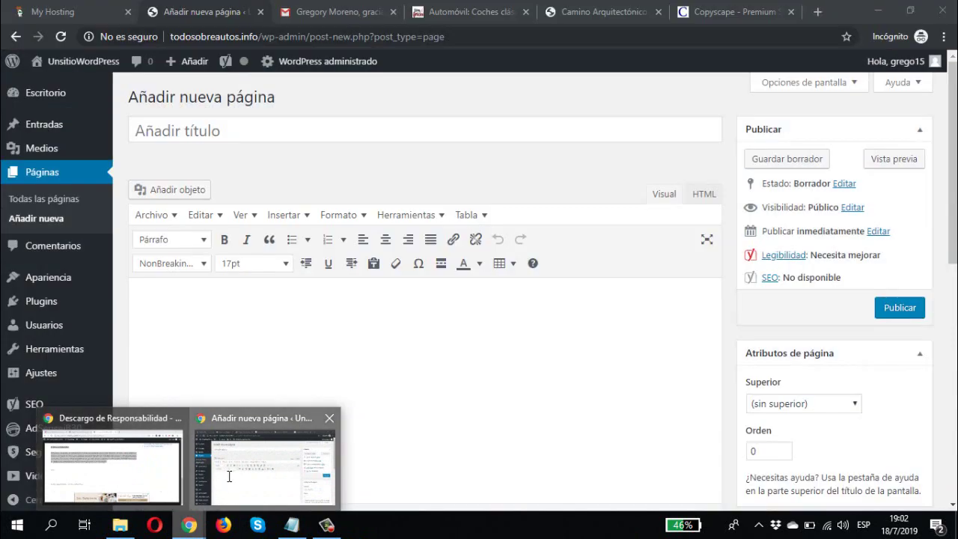
Paste the disclaimer text into the new page body and remove the empty block under Comentarios
{"action": "left_click", "coordinate": [229, 476]}
{"action": "left_click", "coordinate": [224, 265]}
{"action": "left_click", "coordinate": [178, 295]}
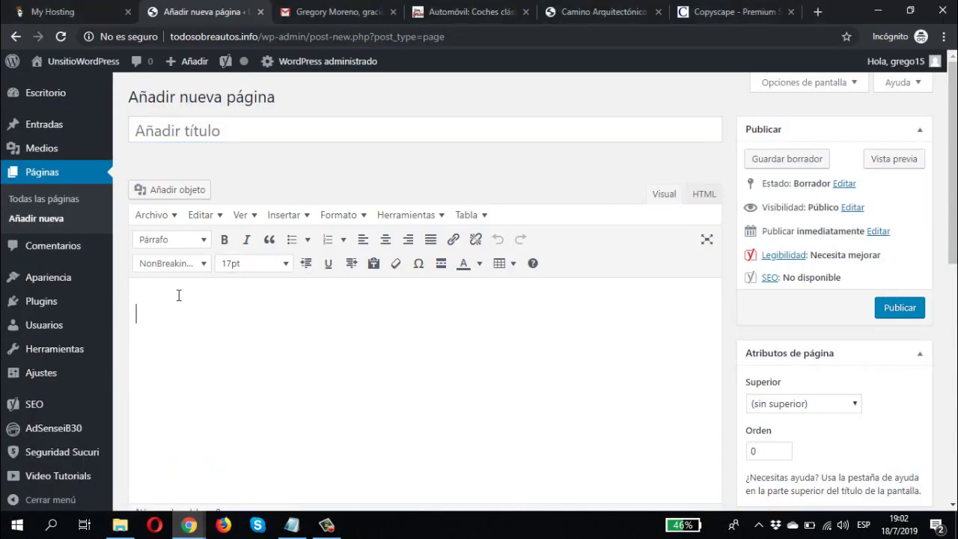
{"action": "key", "text": "ctrl+v"}
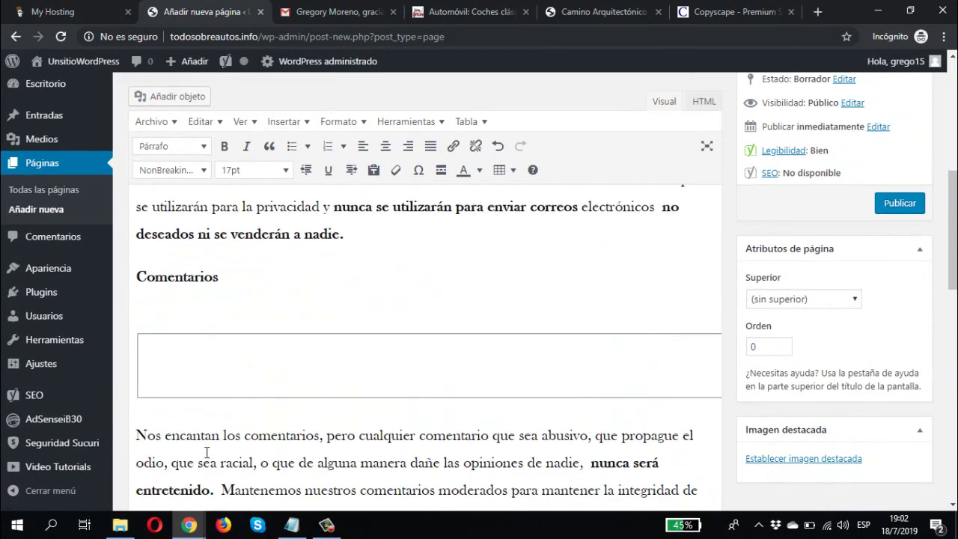
{"action": "left_click", "coordinate": [190, 374]}
{"action": "key", "text": "BackSpace"}
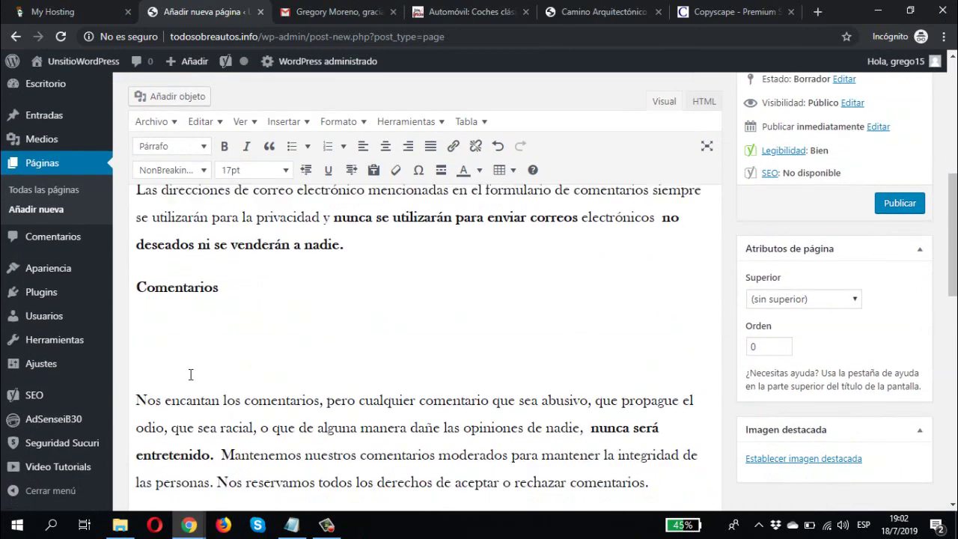
{"action": "key", "text": "BackSpace"}
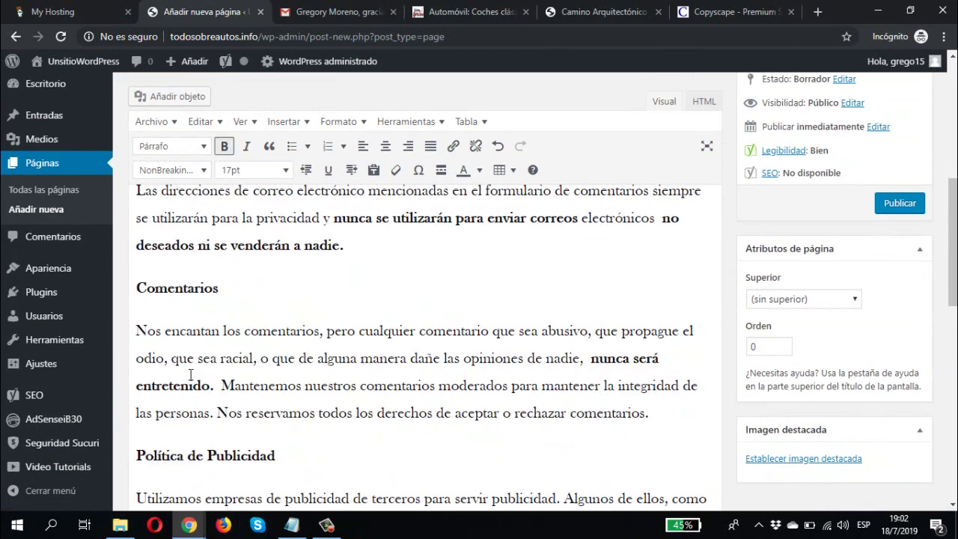
Move the Descargo de Responsabilidad heading out of the body and into the page title
{"action": "scroll", "coordinate": [198, 345], "scroll_direction": "up", "scroll_amount": 15}
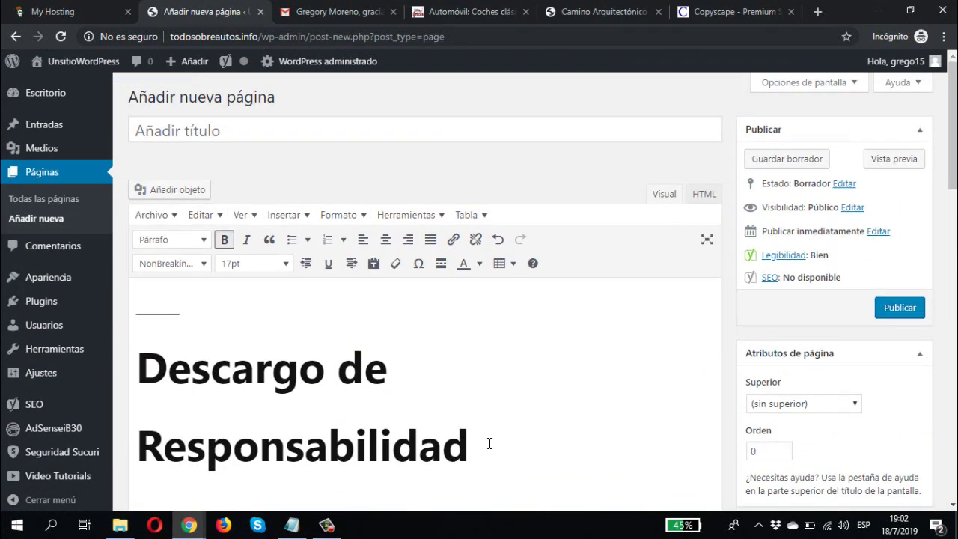
{"action": "left_click_drag", "start_coordinate": [489, 443], "coordinate": [145, 370]}
{"action": "key", "text": "ctrl+c"}
{"action": "key", "text": "Delete"}
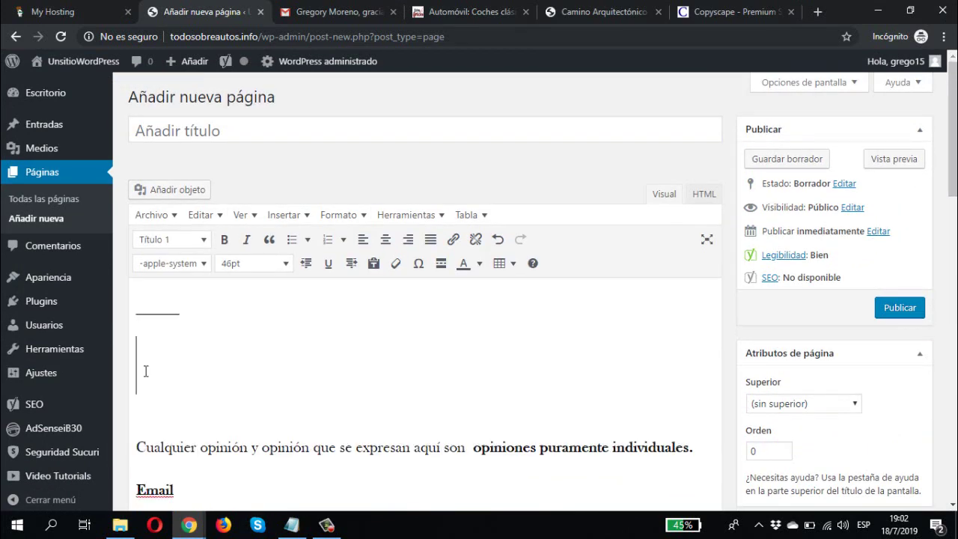
{"action": "key", "text": "Delete"}
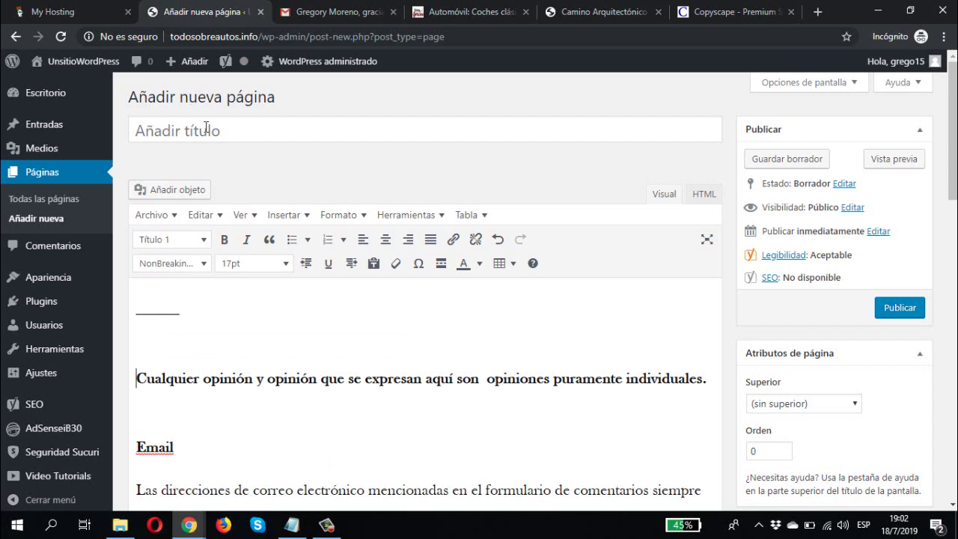
{"action": "left_click", "coordinate": [206, 127]}
{"action": "key", "text": "ctrl+v"}
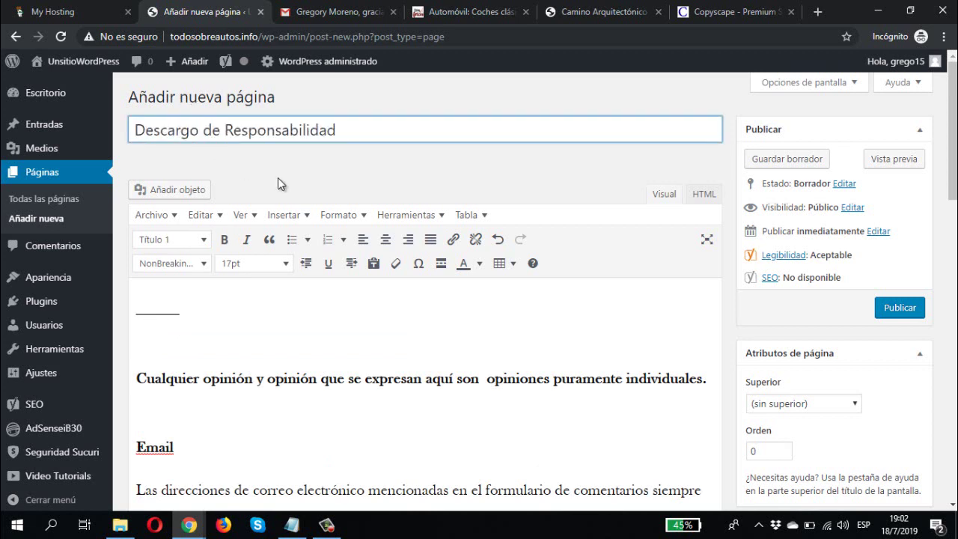
Justify the disclaimer text and turn it into normal Párrafo paragraphs
{"action": "left_click", "coordinate": [134, 378]}
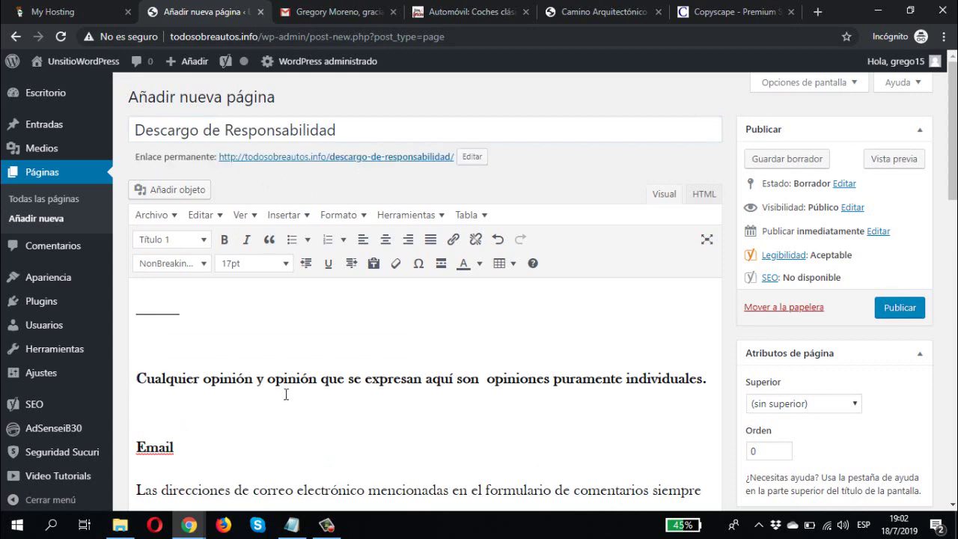
{"action": "left_click_drag", "start_coordinate": [173, 378], "coordinate": [405, 387]}
{"action": "scroll", "coordinate": [407, 419], "scroll_direction": "down", "scroll_amount": 8}
{"action": "scroll", "coordinate": [406, 394], "scroll_direction": "up", "scroll_amount": 7}
{"action": "scroll", "coordinate": [406, 387], "scroll_direction": "up", "scroll_amount": 2}
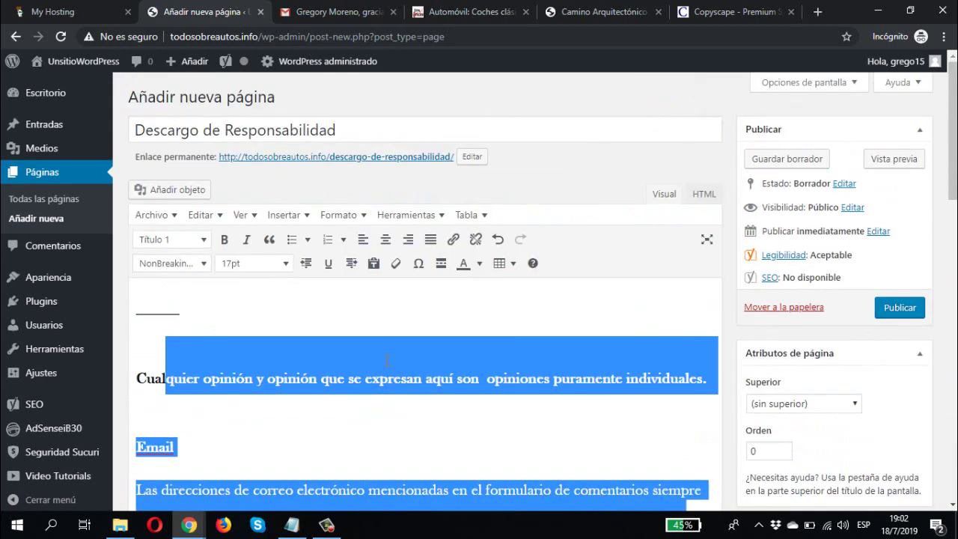
{"action": "left_click", "coordinate": [430, 238]}
{"action": "left_click", "coordinate": [172, 240]}
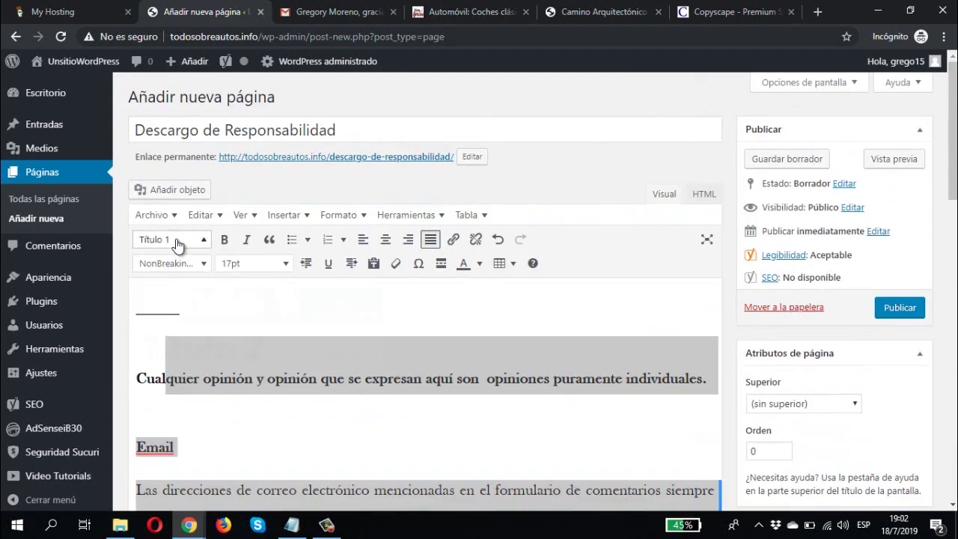
{"action": "left_click", "coordinate": [174, 261]}
{"action": "left_click", "coordinate": [154, 304]}
{"action": "scroll", "coordinate": [154, 304], "scroll_direction": "down", "scroll_amount": 6}
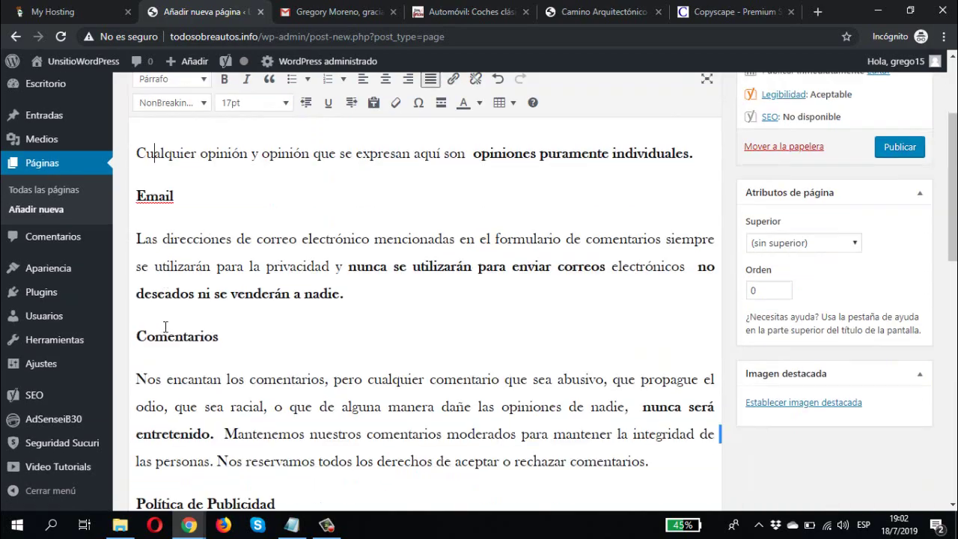
{"action": "scroll", "coordinate": [248, 372], "scroll_direction": "up", "scroll_amount": 4}
{"action": "scroll", "coordinate": [255, 389], "scroll_direction": "down", "scroll_amount": 10}
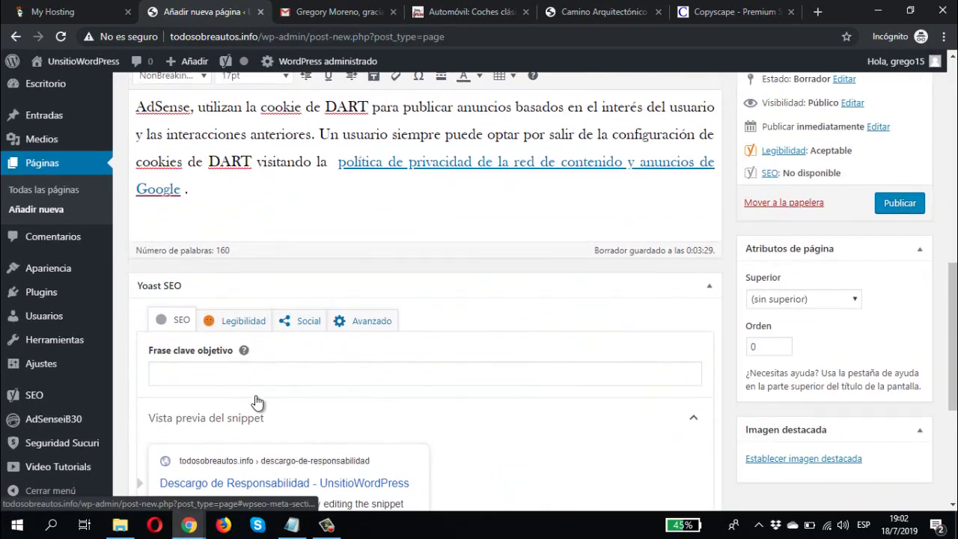
Set Yoast Avanzado indexing and link following to No, then publish the page
{"action": "left_click", "coordinate": [350, 184]}
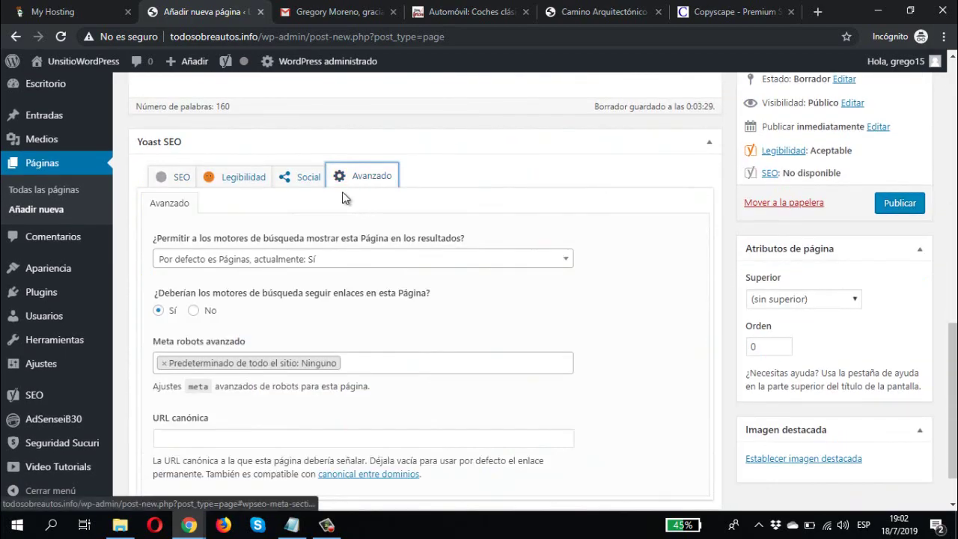
{"action": "left_click", "coordinate": [224, 262]}
{"action": "left_click", "coordinate": [189, 347]}
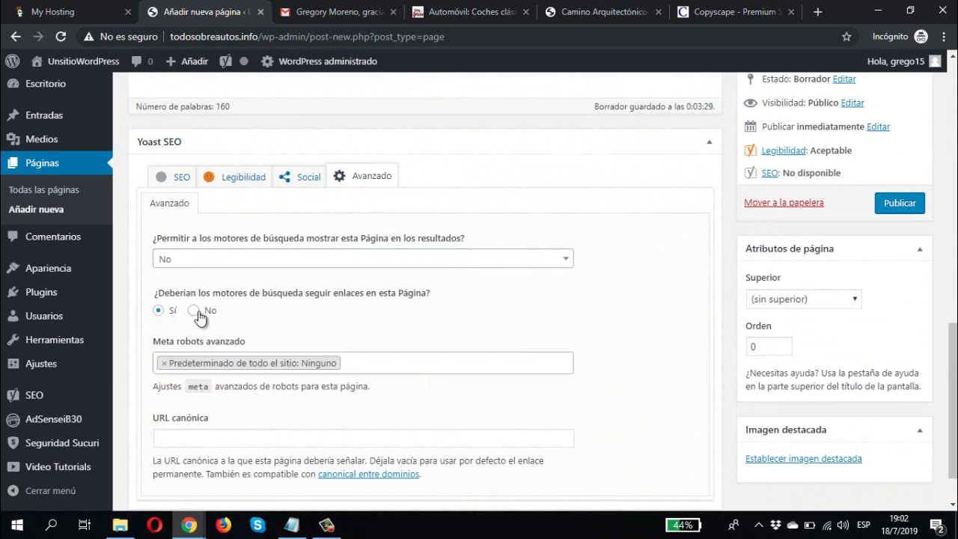
{"action": "left_click", "coordinate": [194, 310]}
{"action": "left_click", "coordinate": [887, 199]}
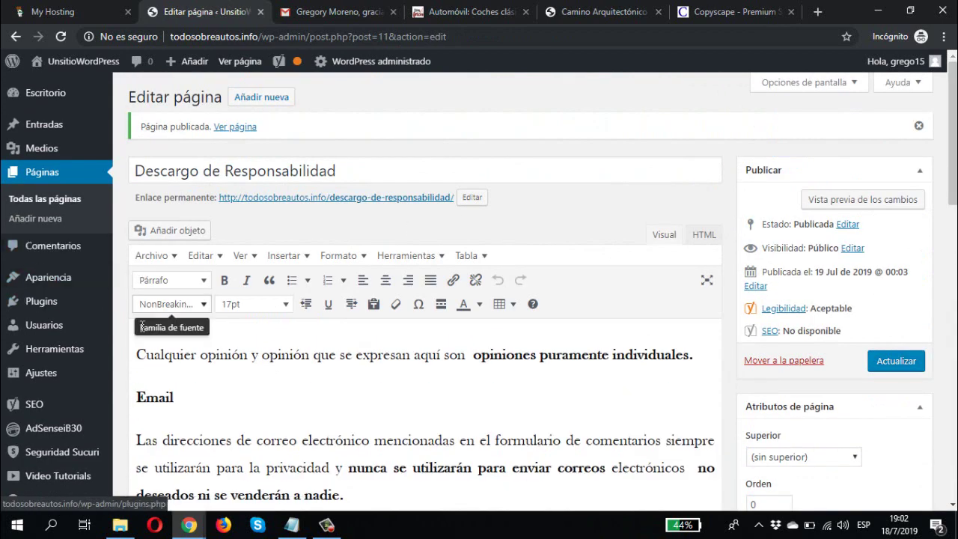
Open the WP Sitemap Page settings at its Cómo usarlo usage instructions
{"action": "left_click", "coordinate": [71, 304]}
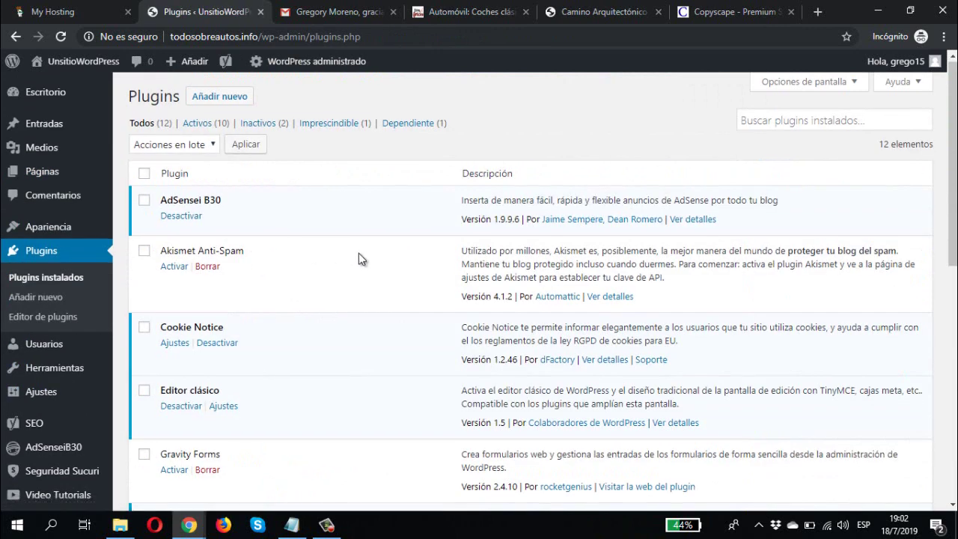
{"action": "scroll", "coordinate": [359, 253], "scroll_direction": "down", "scroll_amount": 8}
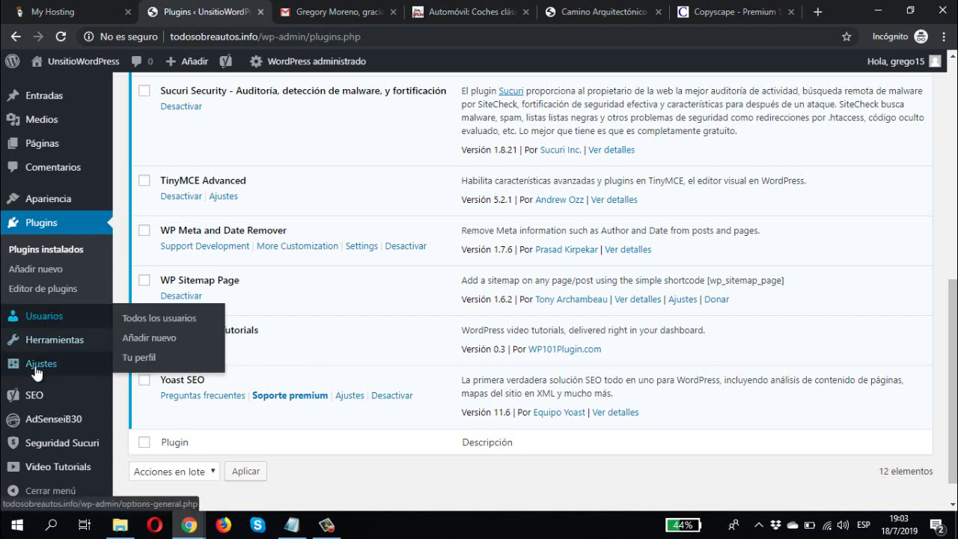
{"action": "mouse_move", "coordinate": [36, 369]}
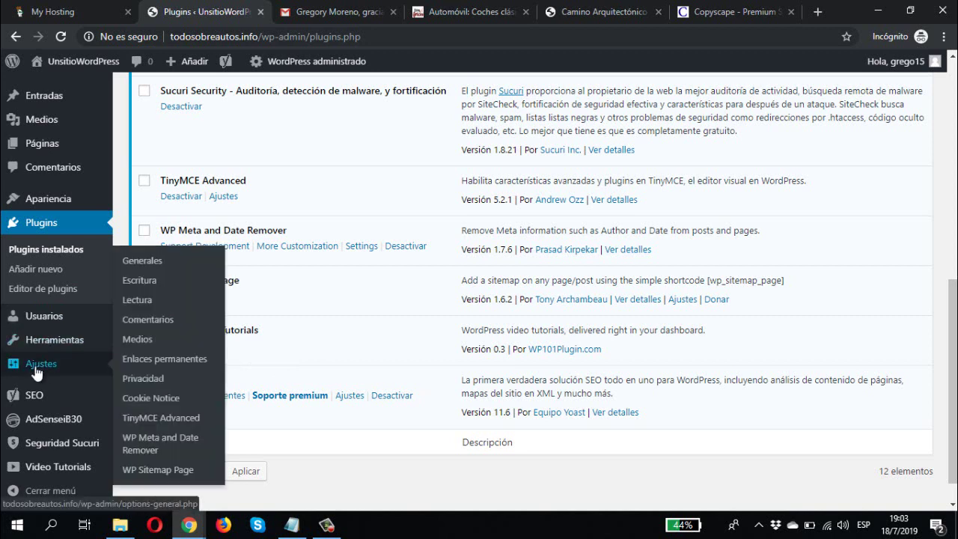
{"action": "left_click", "coordinate": [175, 470]}
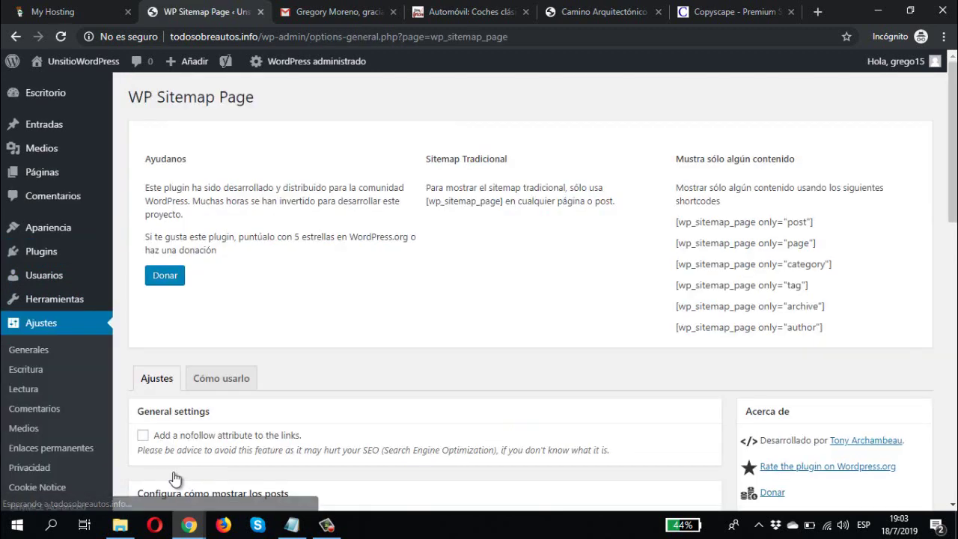
{"action": "scroll", "coordinate": [262, 389], "scroll_direction": "down", "scroll_amount": 2}
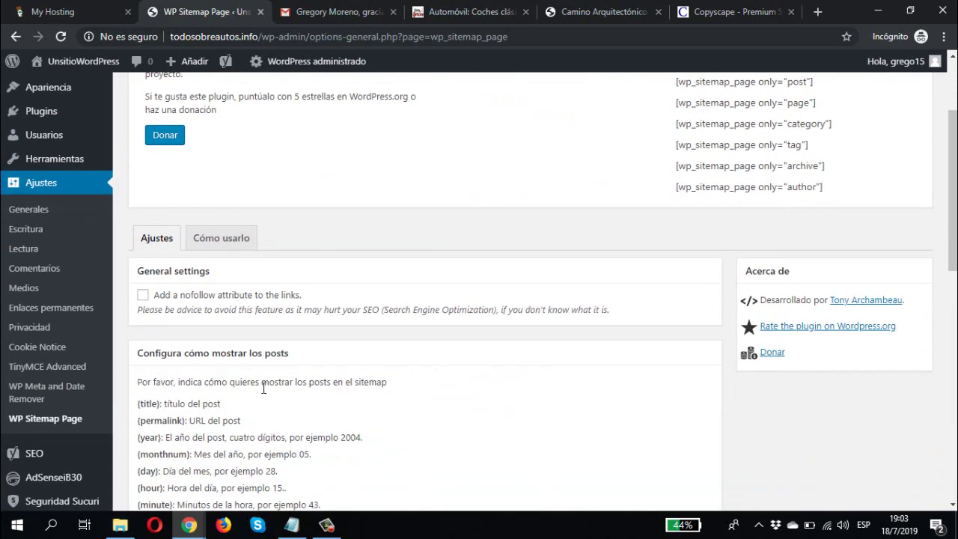
{"action": "left_click", "coordinate": [223, 245]}
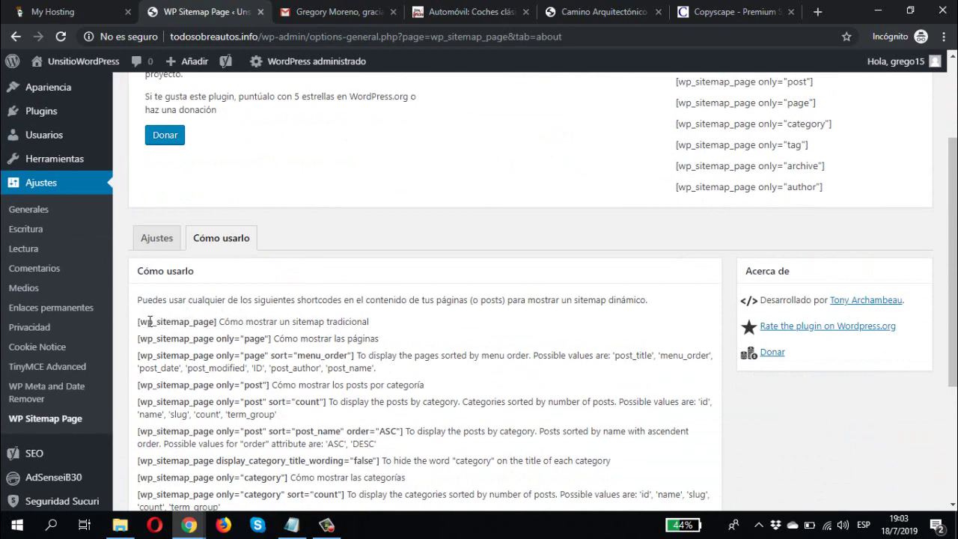
Copy the [wp_sitemap_page] shortcode and start a new blank page
{"action": "left_click_drag", "start_coordinate": [138, 321], "coordinate": [205, 319]}
{"action": "right_click", "coordinate": [200, 317]}
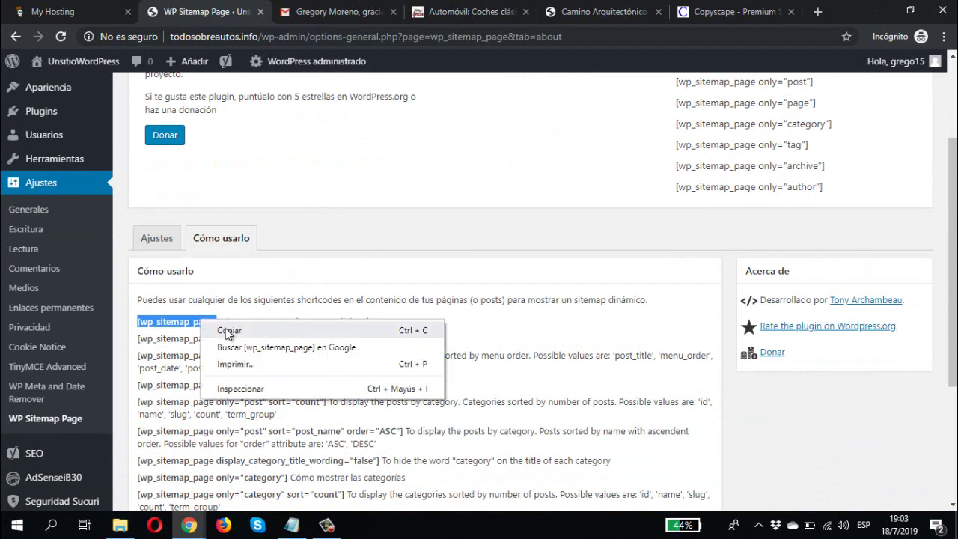
{"action": "left_click", "coordinate": [215, 329]}
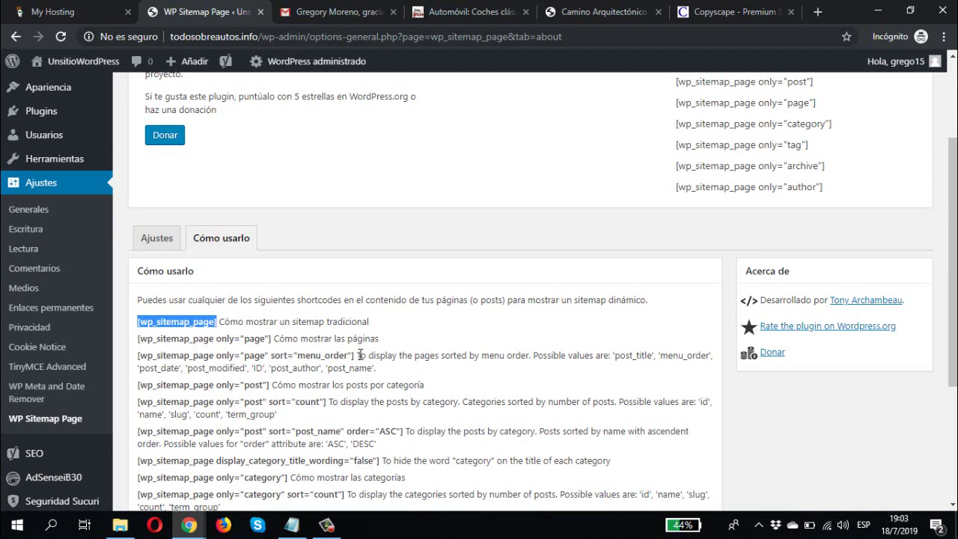
{"action": "scroll", "coordinate": [335, 379], "scroll_direction": "down", "scroll_amount": 2}
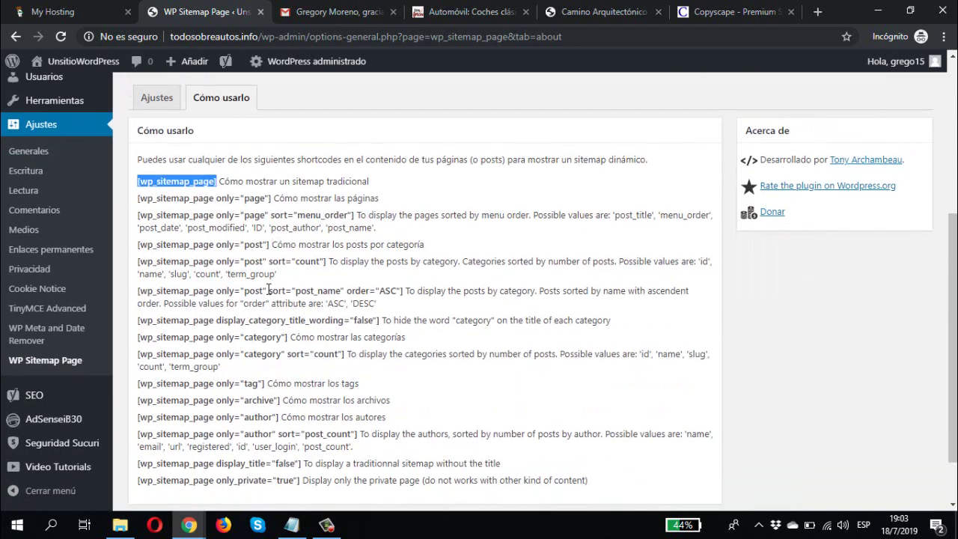
{"action": "scroll", "coordinate": [314, 308], "scroll_direction": "up", "scroll_amount": 3}
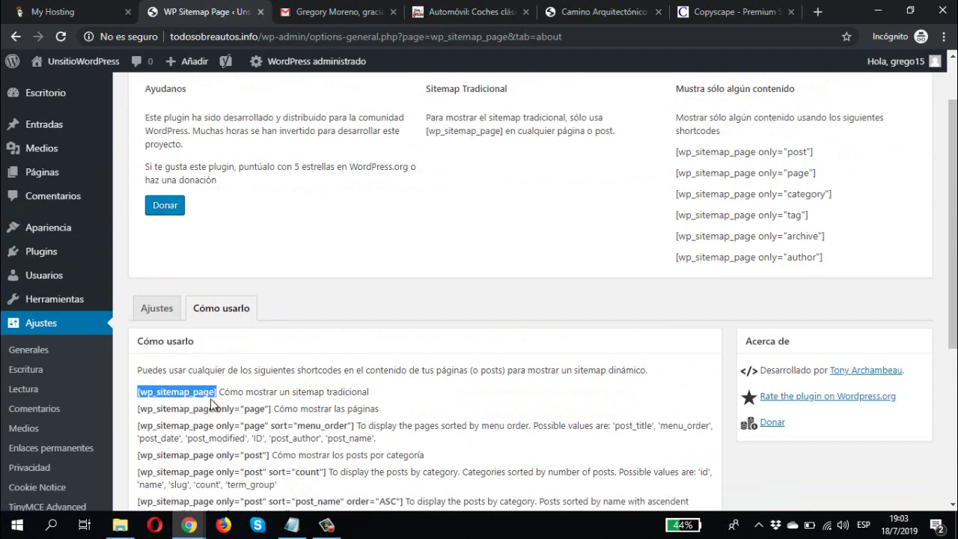
{"action": "left_click", "coordinate": [52, 176]}
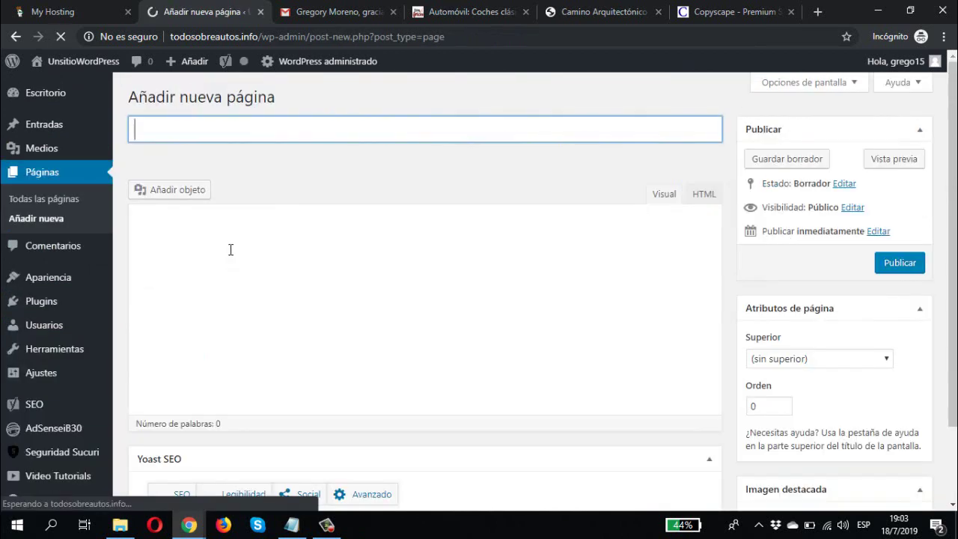
Paste the [wp_sitemap_page] shortcode into the body and title the page Mapa Del Sitio
{"action": "left_click", "coordinate": [262, 308]}
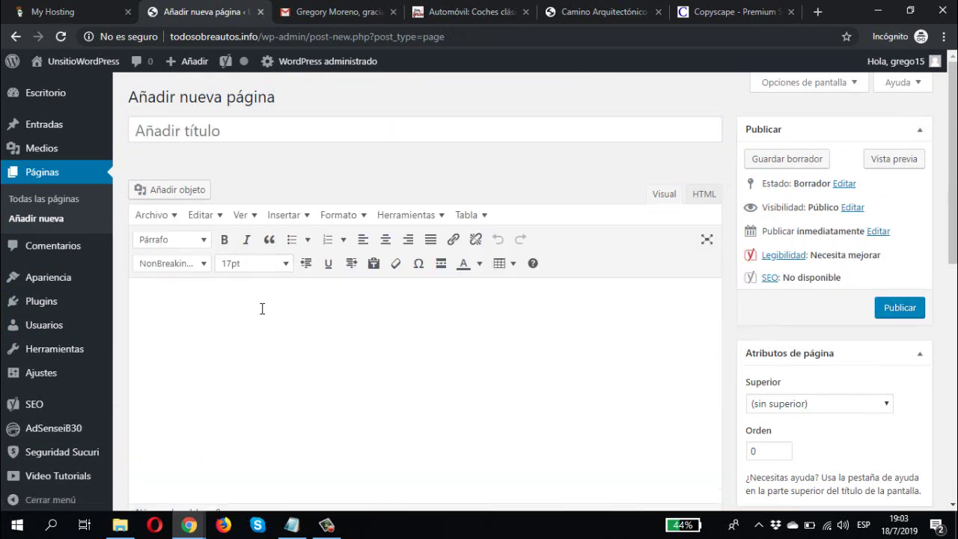
{"action": "key", "text": "ctrl+v"}
{"action": "left_click", "coordinate": [268, 132]}
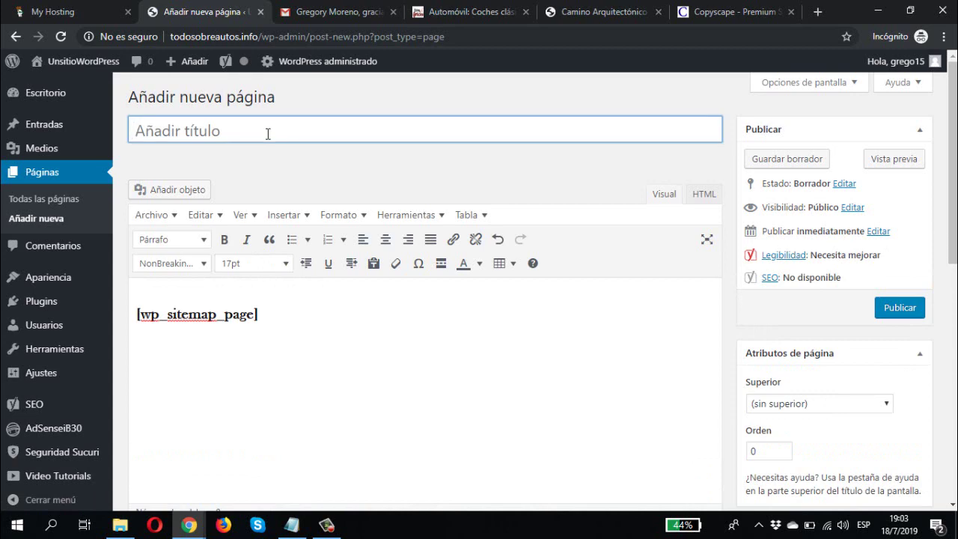
{"action": "type", "text": "Mapa Del Sitio"}
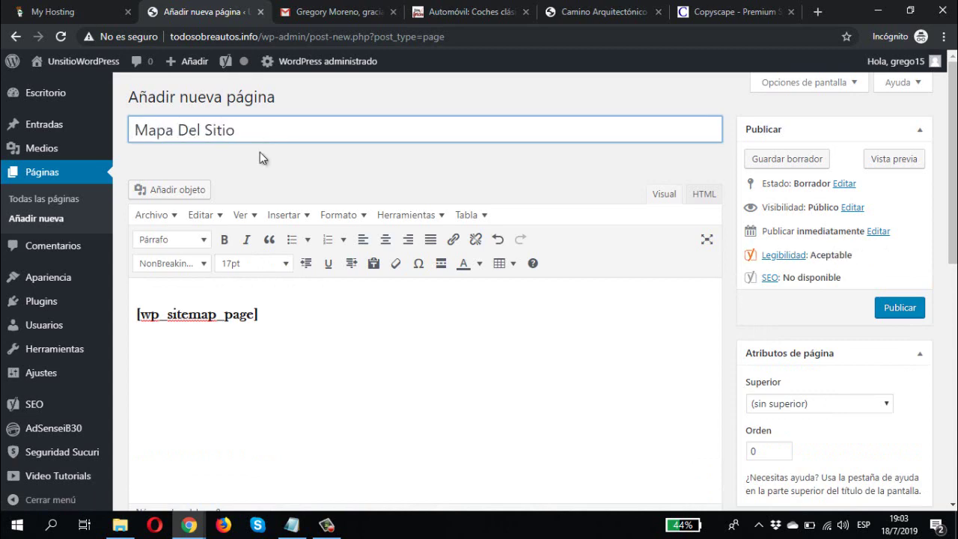
{"action": "scroll", "coordinate": [254, 180], "scroll_direction": "down", "scroll_amount": 5}
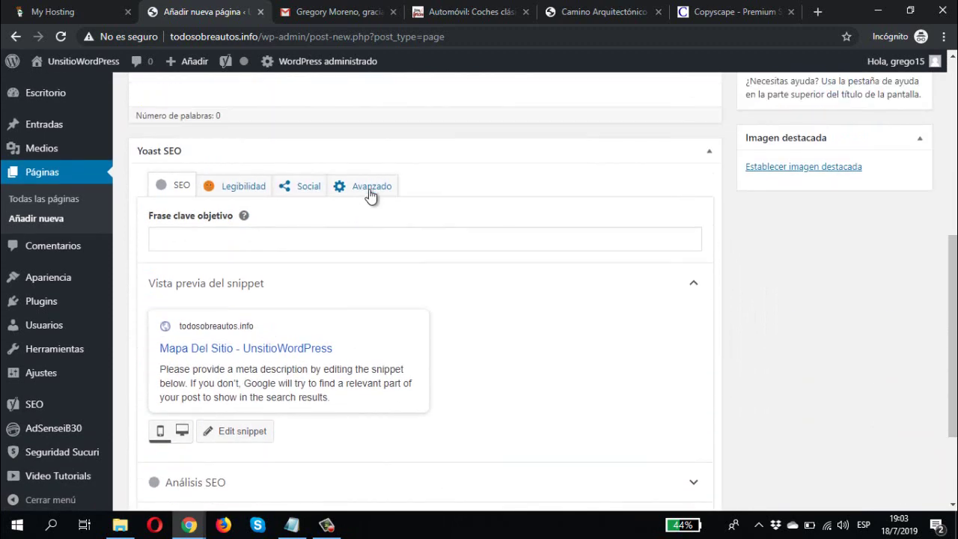
Set Yoast indexing and link following to No, publish, and show all pages
{"action": "left_click", "coordinate": [370, 189]}
{"action": "left_click", "coordinate": [509, 267]}
{"action": "left_click", "coordinate": [209, 356]}
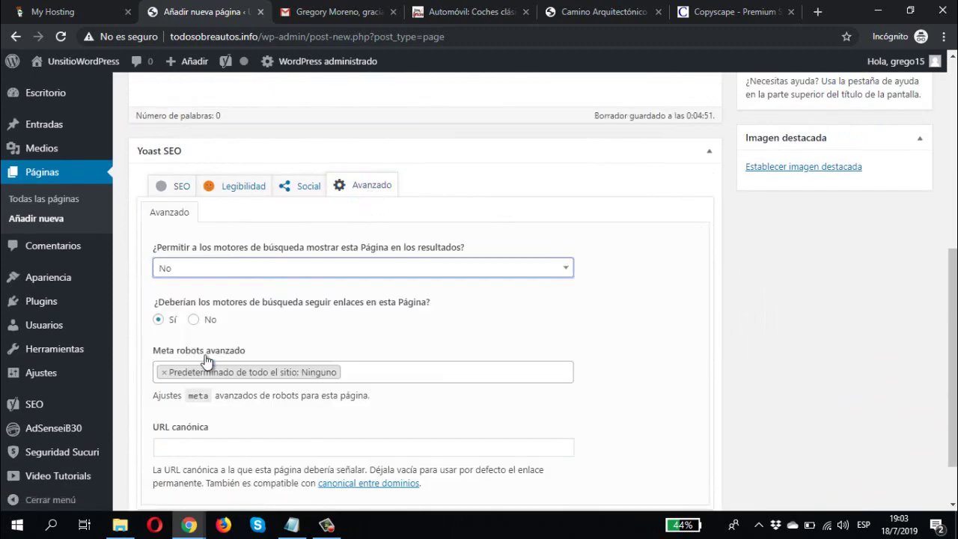
{"action": "left_click", "coordinate": [194, 319]}
{"action": "scroll", "coordinate": [492, 360], "scroll_direction": "up", "scroll_amount": 4}
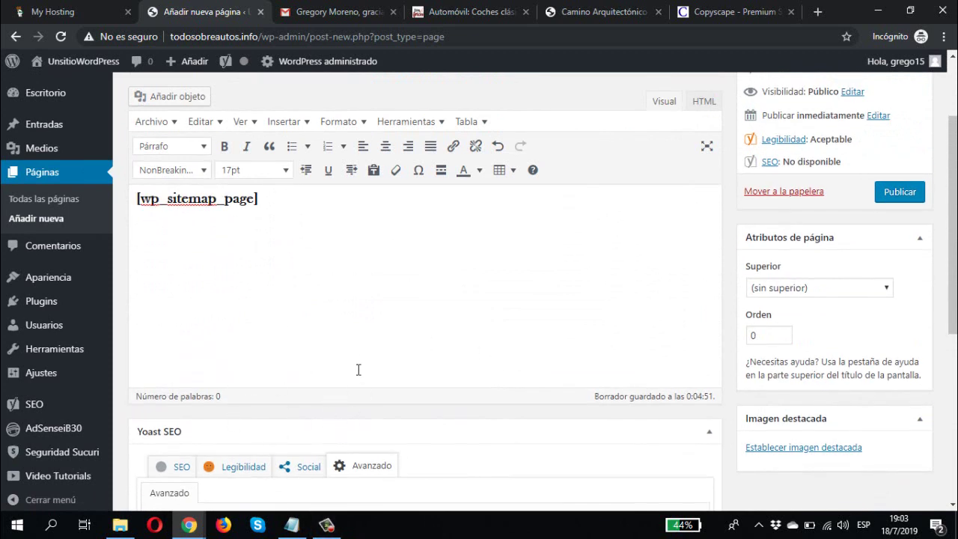
{"action": "scroll", "coordinate": [359, 370], "scroll_direction": "up", "scroll_amount": 2}
{"action": "left_click", "coordinate": [899, 309]}
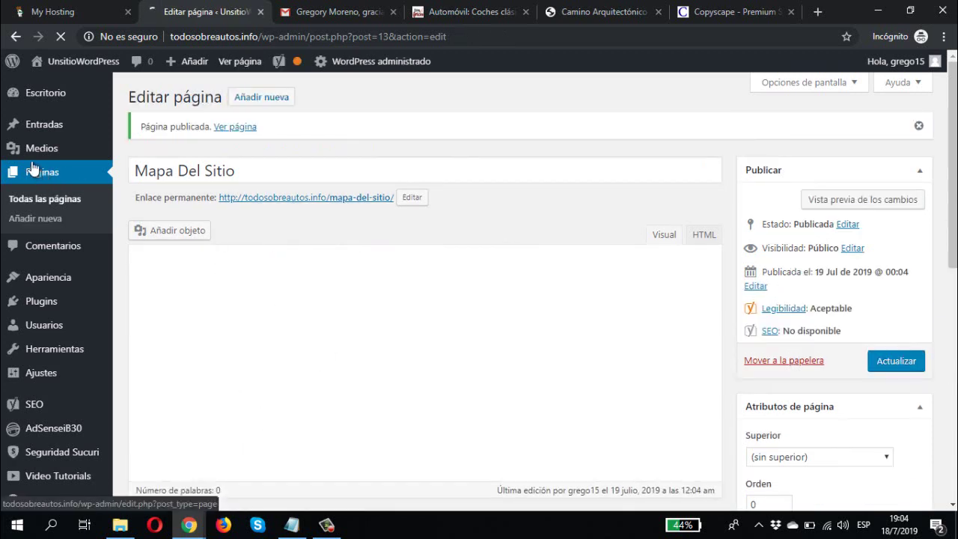
{"action": "left_click", "coordinate": [41, 173]}
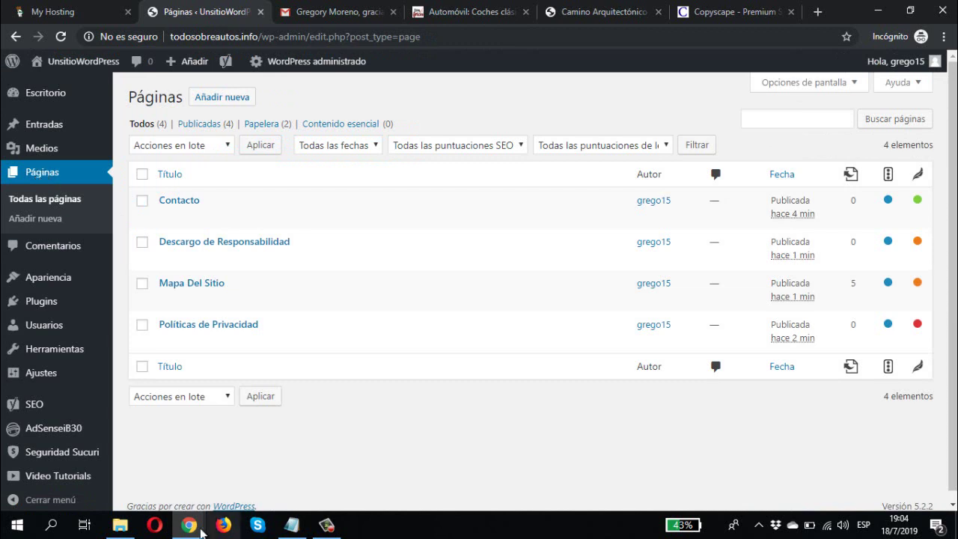
On the caminoarquitectonico.info dashboard, close the Plugins tab and view Temas, showing Twenty Sixteen active
{"action": "mouse_move", "coordinate": [188, 525]}
{"action": "left_click", "coordinate": [105, 460]}
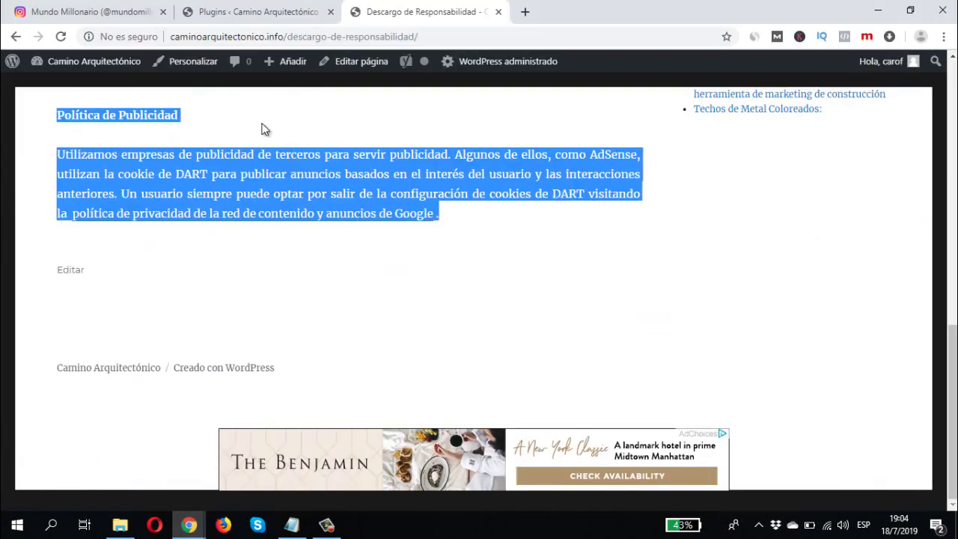
{"action": "mouse_move", "coordinate": [117, 67]}
{"action": "left_click", "coordinate": [61, 89]}
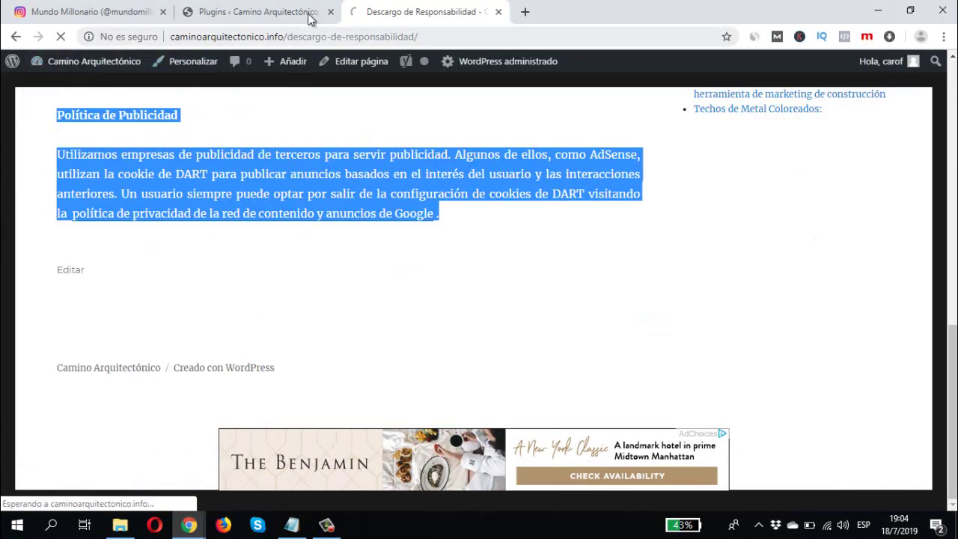
{"action": "left_click", "coordinate": [330, 12]}
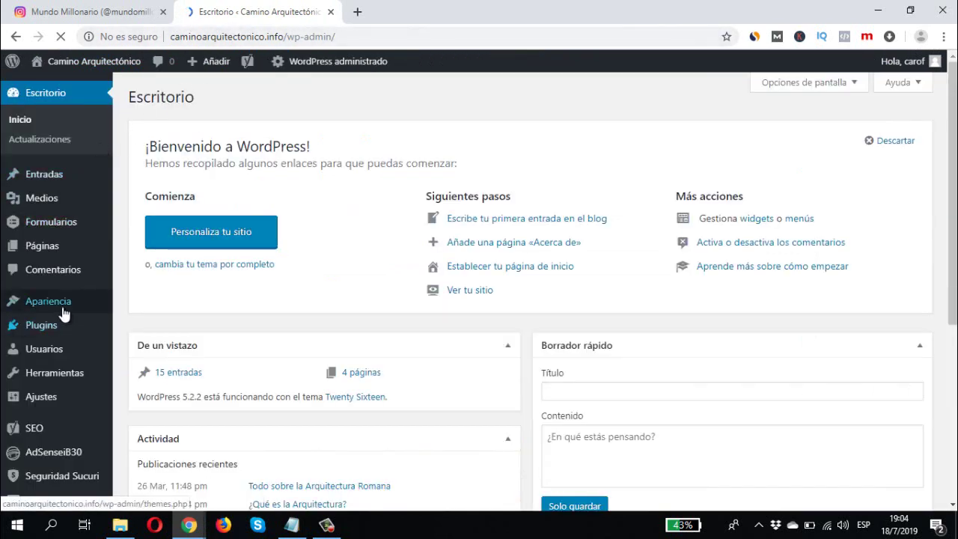
{"action": "mouse_move", "coordinate": [64, 313]}
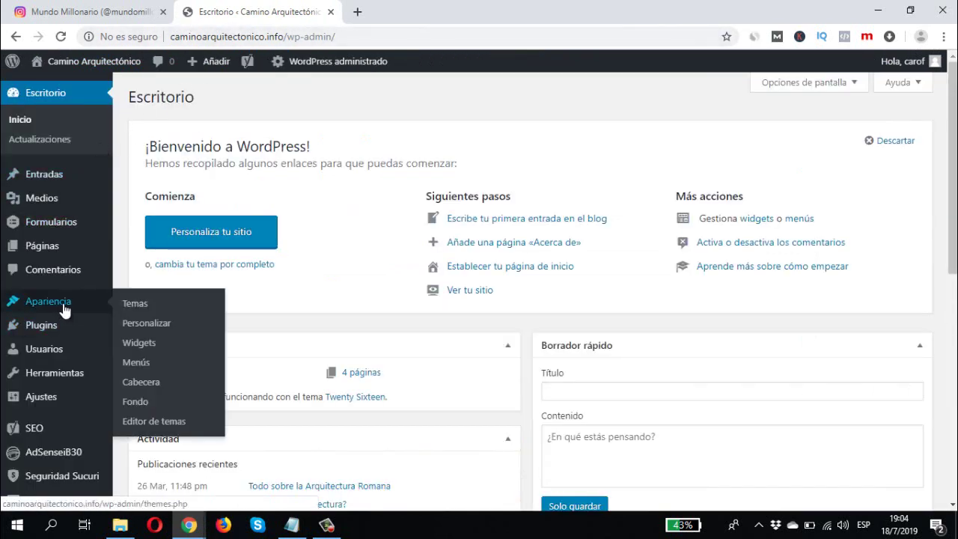
{"action": "left_click", "coordinate": [155, 307]}
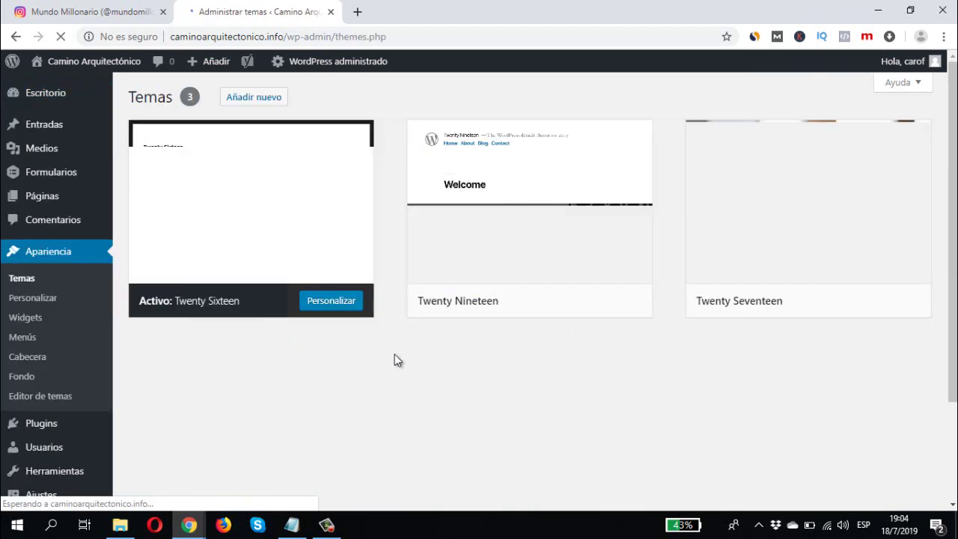
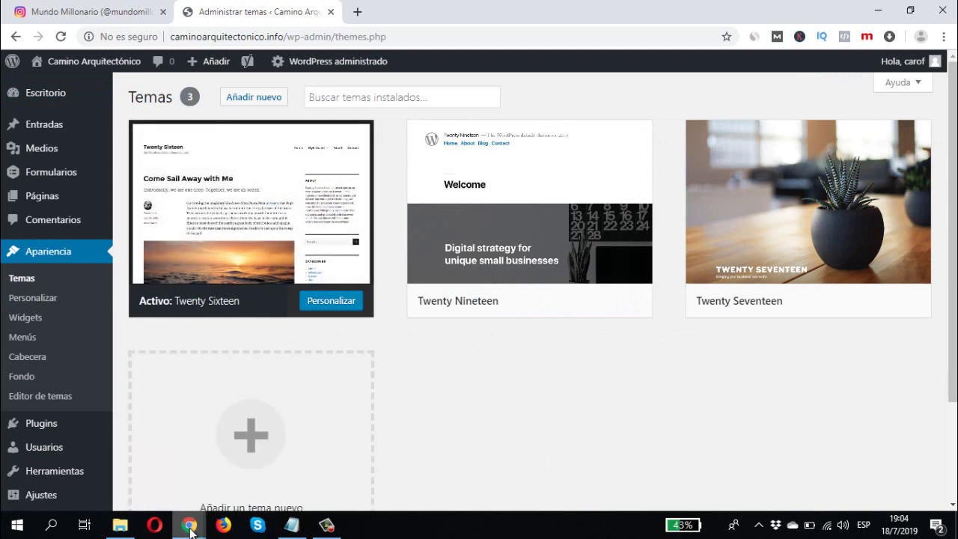
Activate the Twenty Sixteen theme under Apariencia > Temas on the UnsitioWordPress site
{"action": "mouse_move", "coordinate": [188, 525]}
{"action": "left_click", "coordinate": [268, 482]}
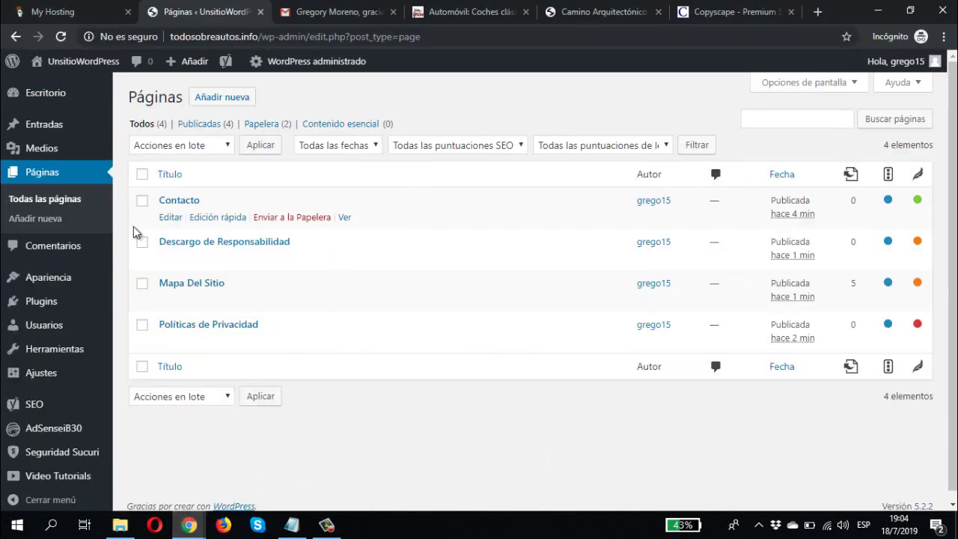
{"action": "mouse_move", "coordinate": [66, 278]}
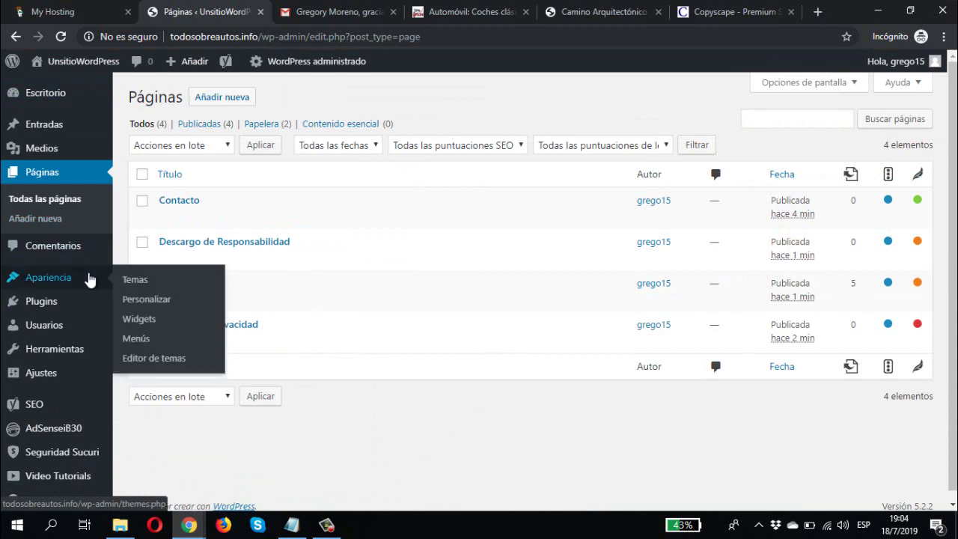
{"action": "left_click", "coordinate": [135, 280]}
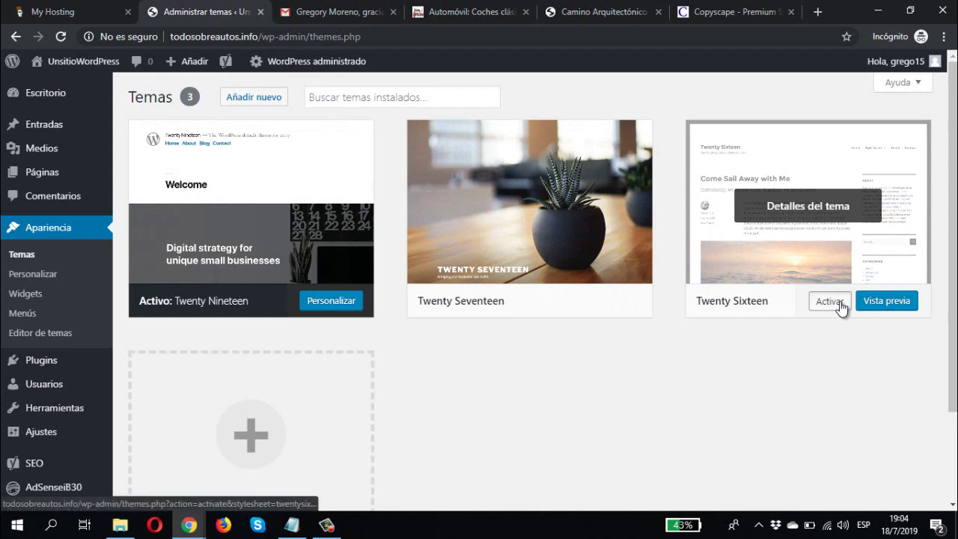
{"action": "left_click", "coordinate": [836, 304]}
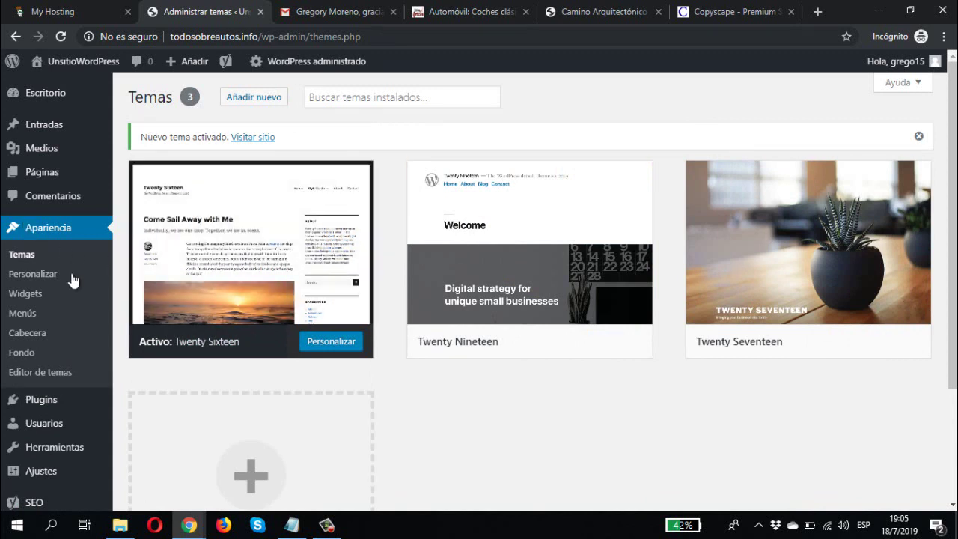
{"action": "mouse_move", "coordinate": [42, 128]}
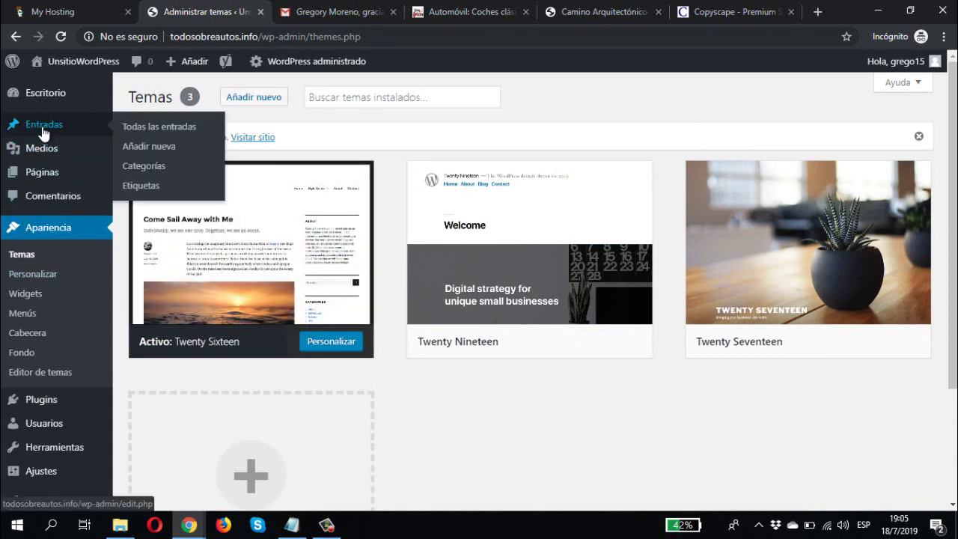
Trash the Hello world! post, then flip between the UnsitioWordPress and Camino Arquitectónico windows
{"action": "left_click", "coordinate": [60, 133]}
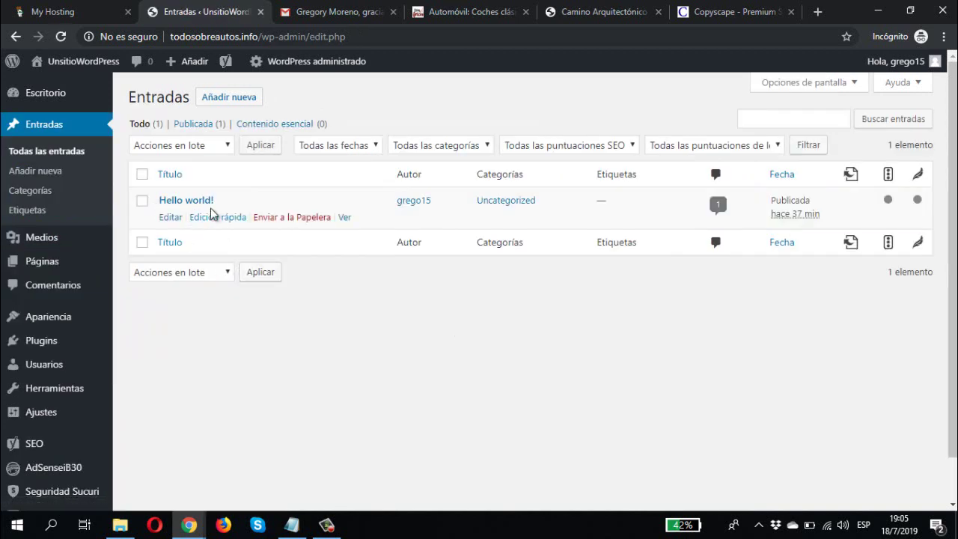
{"action": "left_click", "coordinate": [310, 218]}
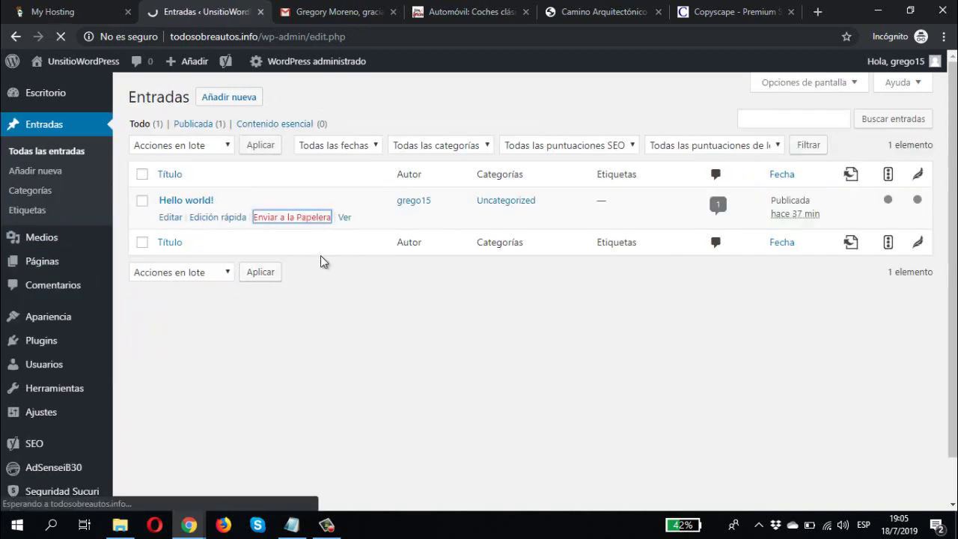
{"action": "mouse_move", "coordinate": [188, 525]}
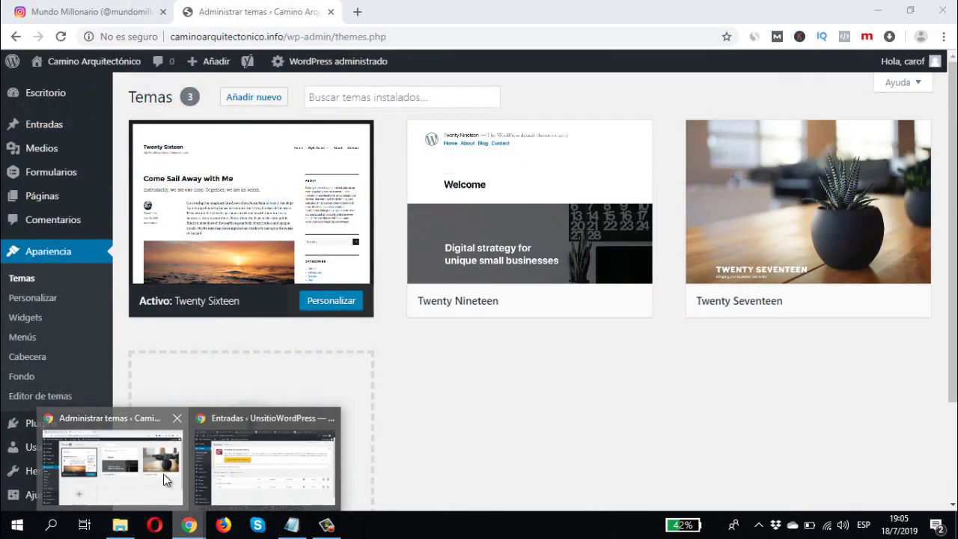
{"action": "left_click", "coordinate": [163, 474]}
{"action": "left_click", "coordinate": [277, 483]}
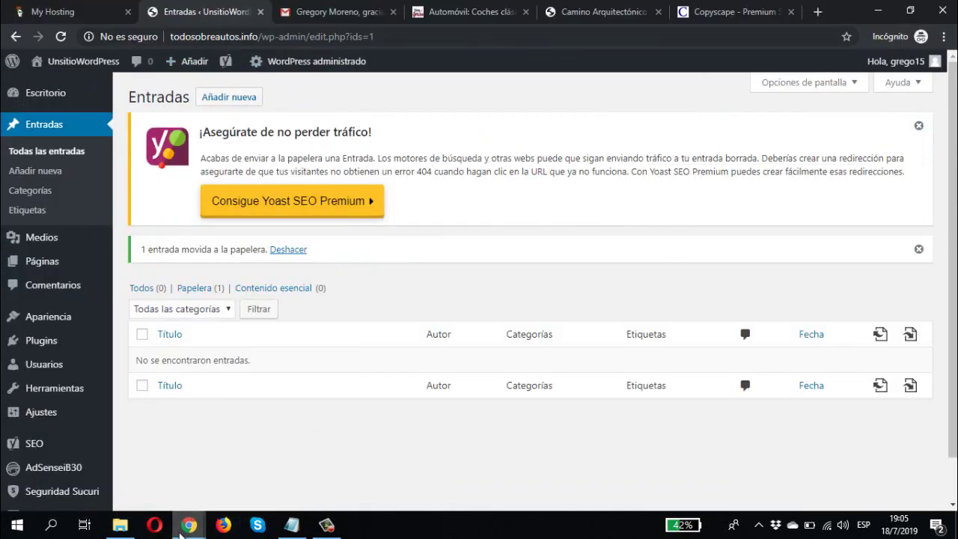
{"action": "mouse_move", "coordinate": [188, 525]}
{"action": "left_click", "coordinate": [153, 488]}
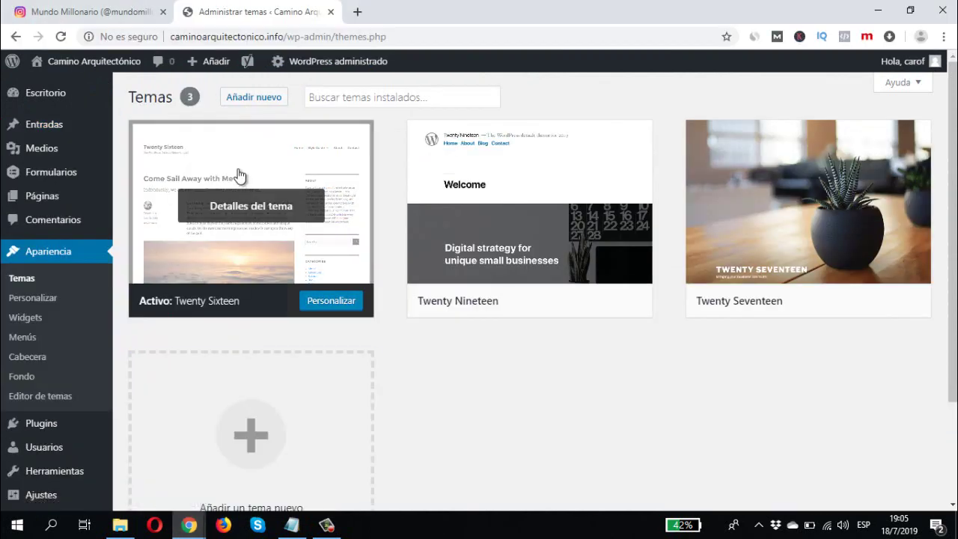
{"action": "mouse_move", "coordinate": [193, 527]}
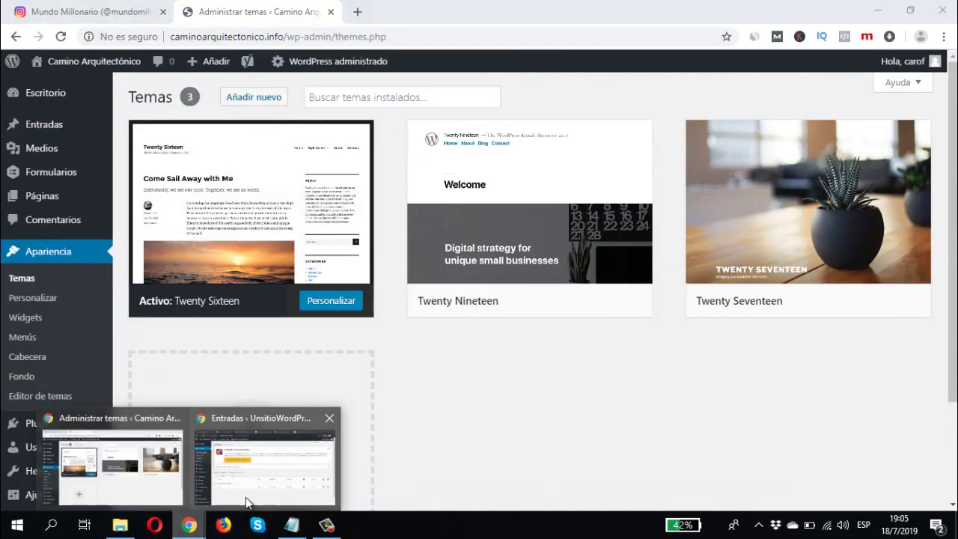
{"action": "left_click", "coordinate": [247, 496]}
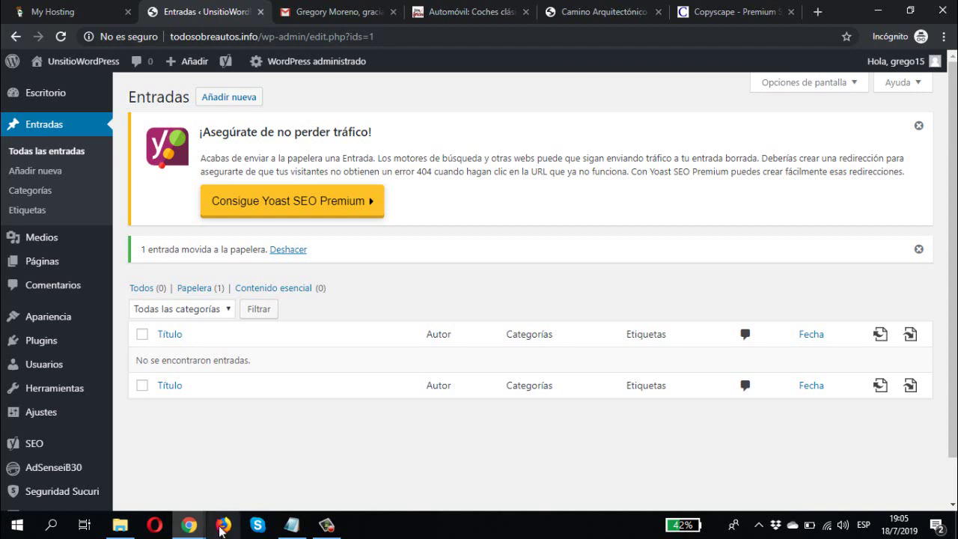
{"action": "mouse_move", "coordinate": [189, 525]}
{"action": "left_click", "coordinate": [179, 499]}
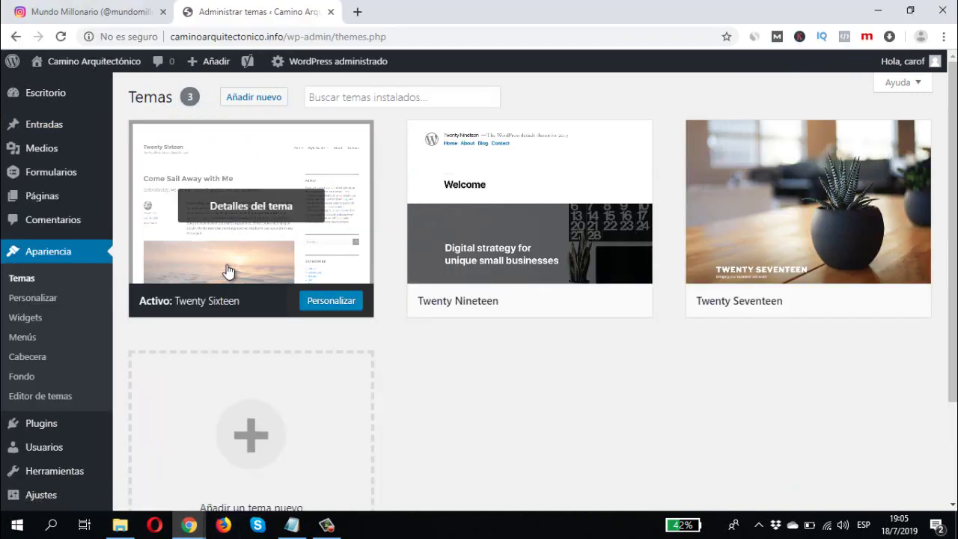
View the Camino Arquitectónico live site and scroll through its article
{"action": "mouse_move", "coordinate": [94, 61]}
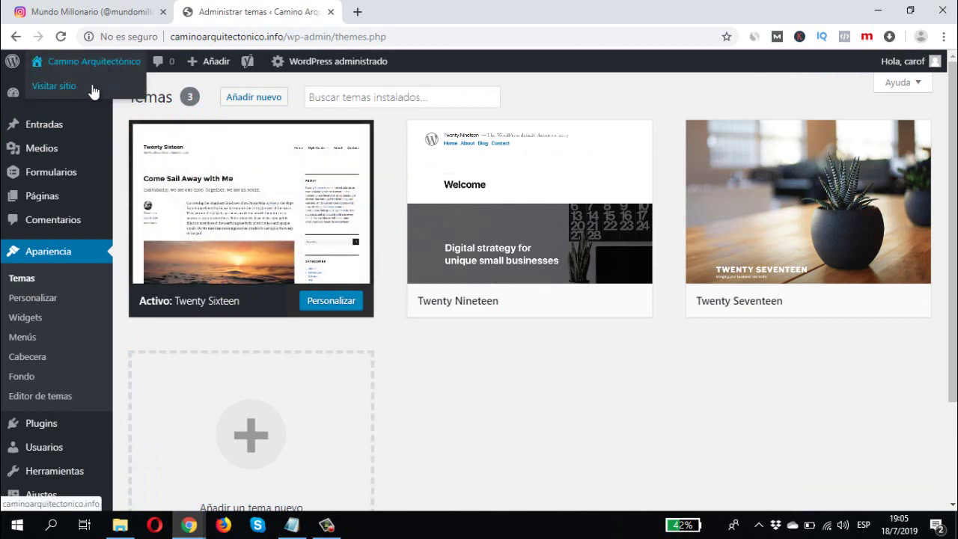
{"action": "left_click", "coordinate": [85, 87]}
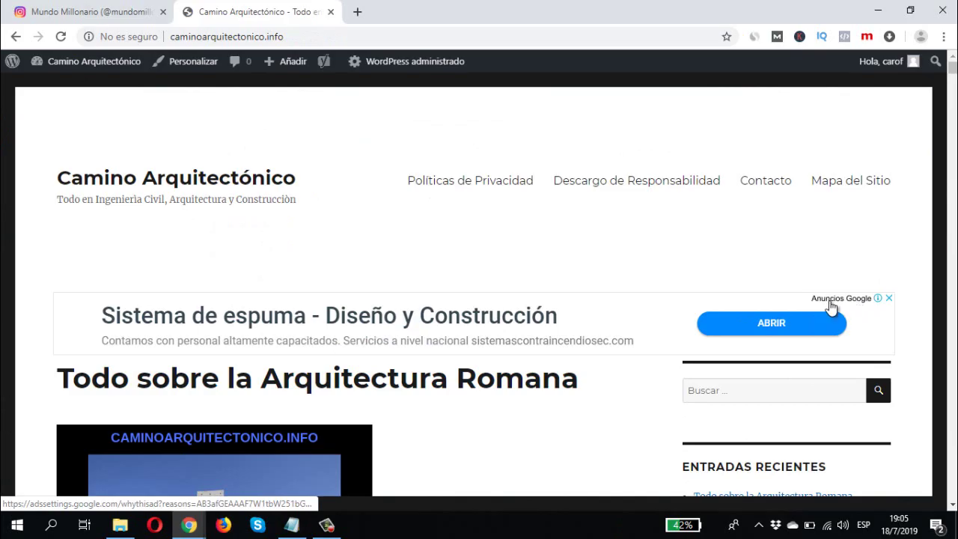
{"action": "scroll", "coordinate": [649, 301], "scroll_direction": "down", "scroll_amount": 10}
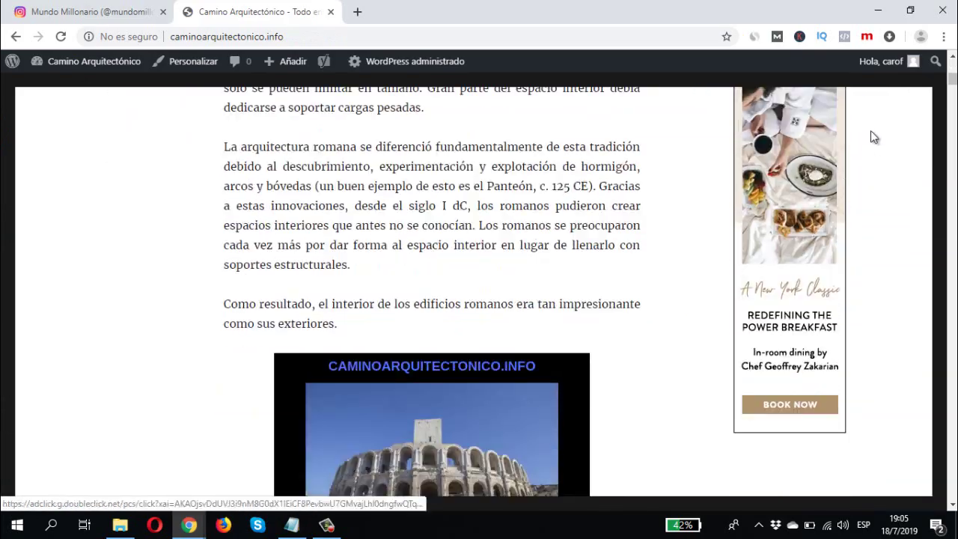
{"action": "scroll", "coordinate": [688, 230], "scroll_direction": "down", "scroll_amount": 20}
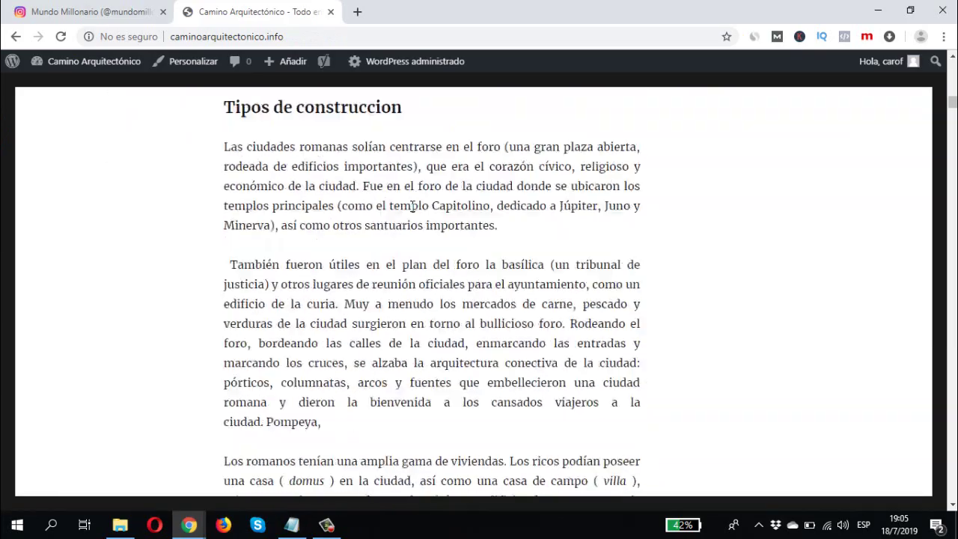
{"action": "scroll", "coordinate": [412, 207], "scroll_direction": "down", "scroll_amount": 20}
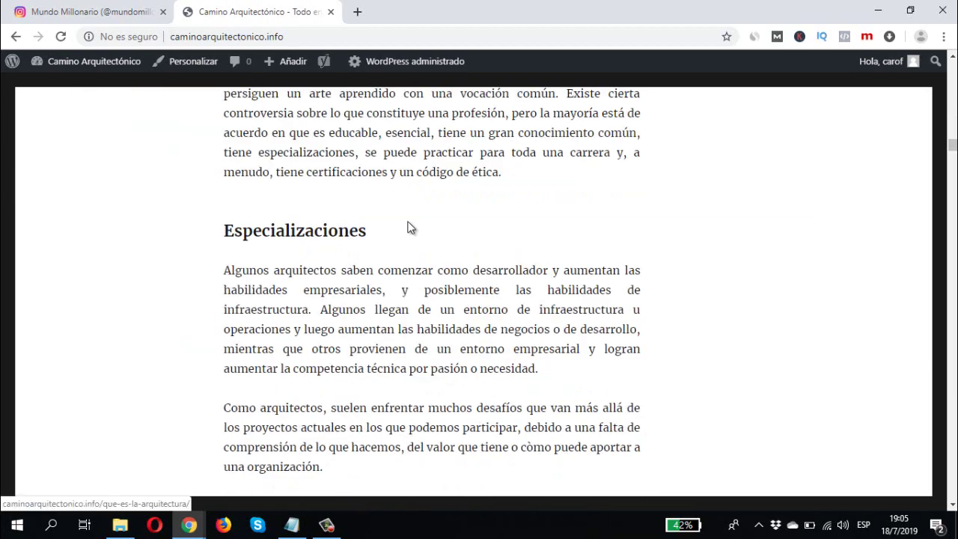
{"action": "scroll", "coordinate": [413, 206], "scroll_direction": "up", "scroll_amount": 5}
{"action": "scroll", "coordinate": [422, 200], "scroll_direction": "up", "scroll_amount": 5}
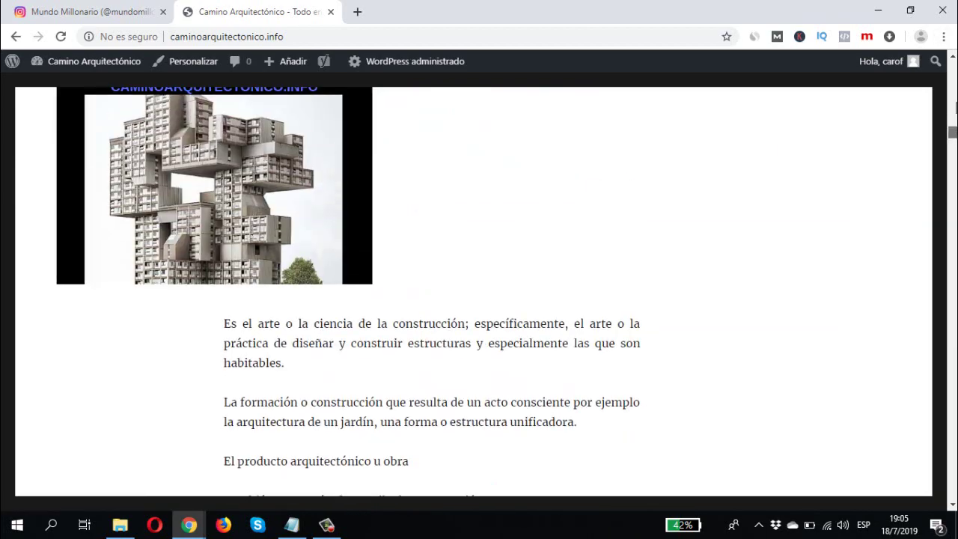
{"action": "scroll", "coordinate": [473, 292], "scroll_direction": "up", "scroll_amount": 5}
{"action": "mouse_move", "coordinate": [83, 61]}
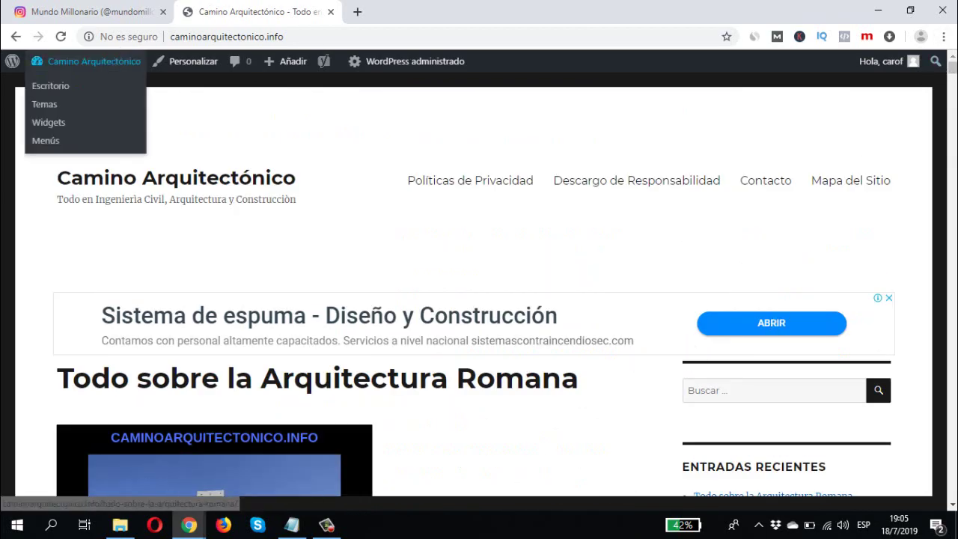
Back in UnsitioWordPress, check the Temas page and return to the Entradas list
{"action": "mouse_move", "coordinate": [189, 524]}
{"action": "left_click", "coordinate": [262, 477]}
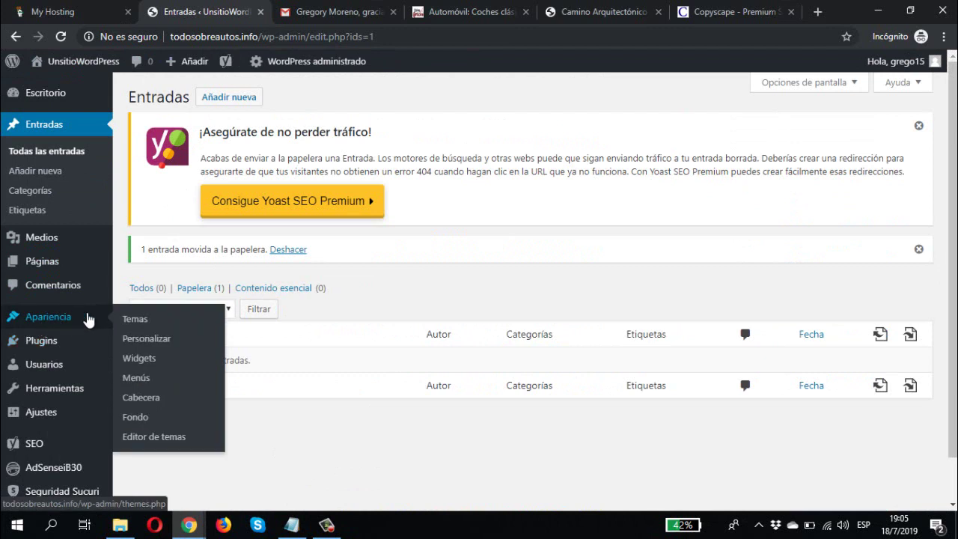
{"action": "left_click", "coordinate": [135, 319]}
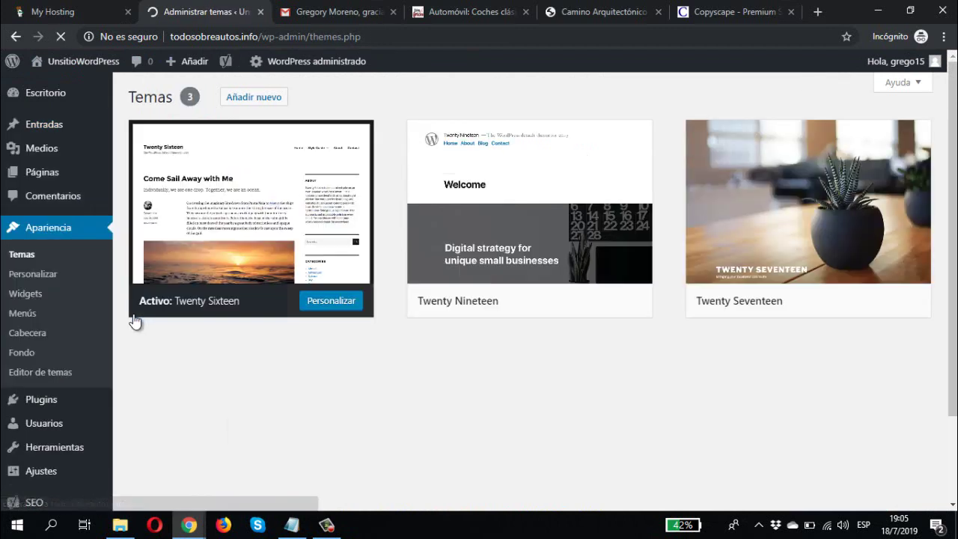
{"action": "left_click", "coordinate": [30, 126]}
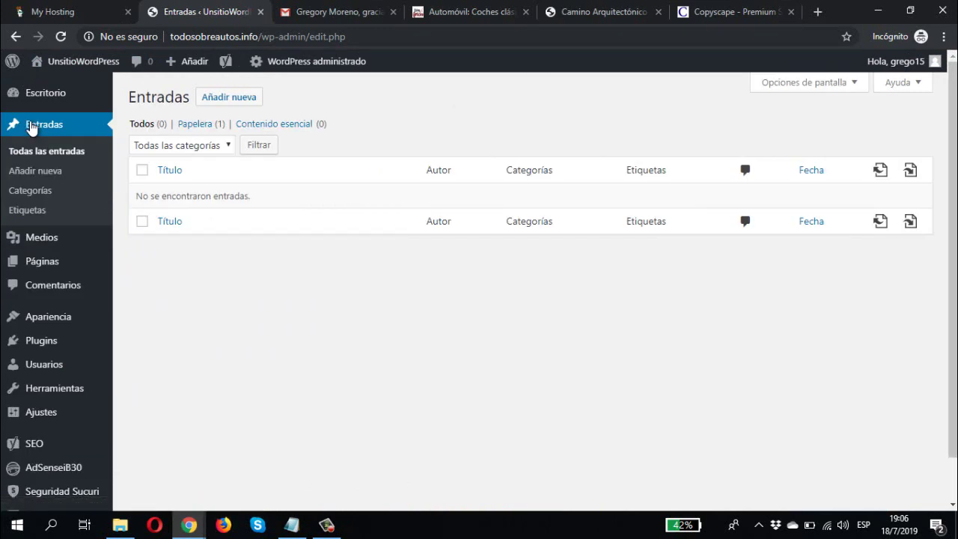
Open the body-shop restoration article from the classic cars listing in a new tab
{"action": "left_click", "coordinate": [457, 14]}
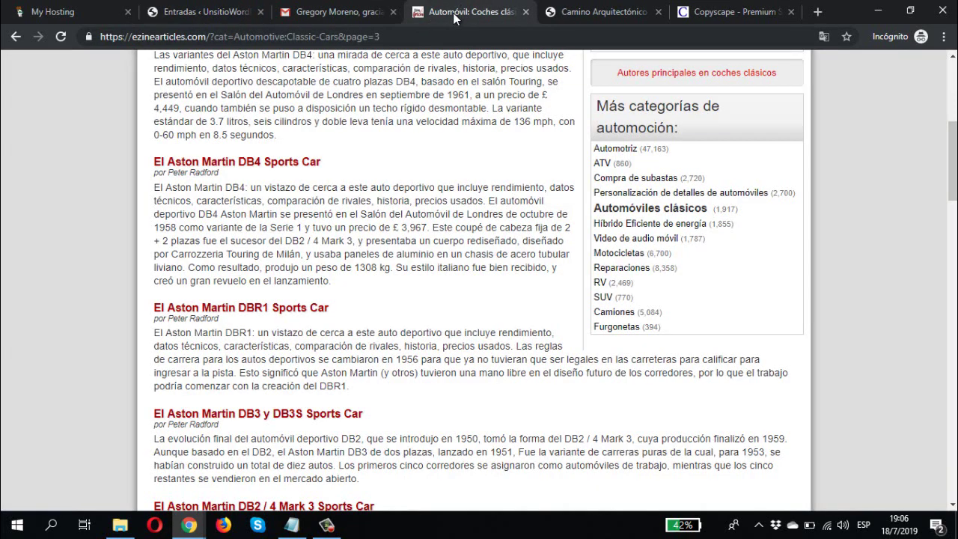
{"action": "scroll", "coordinate": [337, 191], "scroll_direction": "up", "scroll_amount": 5}
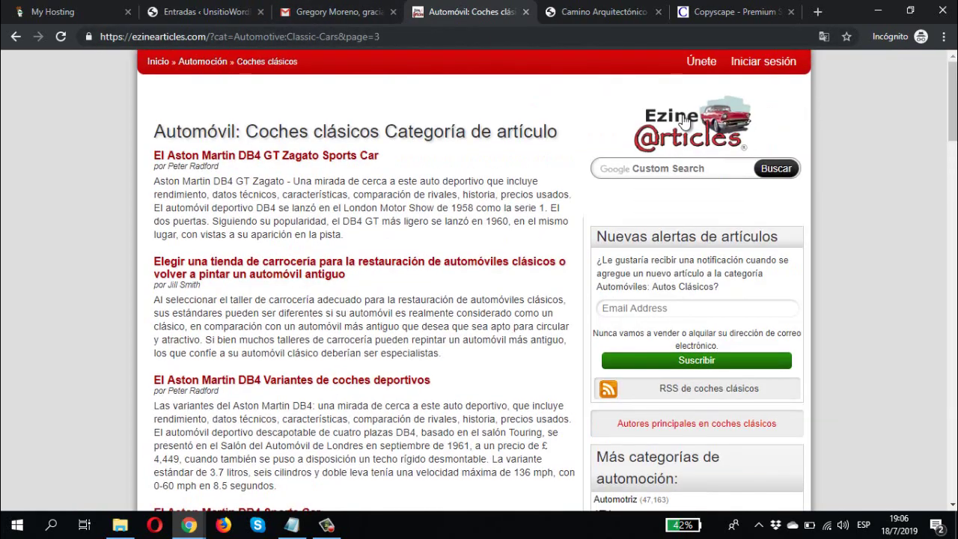
{"action": "scroll", "coordinate": [366, 208], "scroll_direction": "down", "scroll_amount": 15}
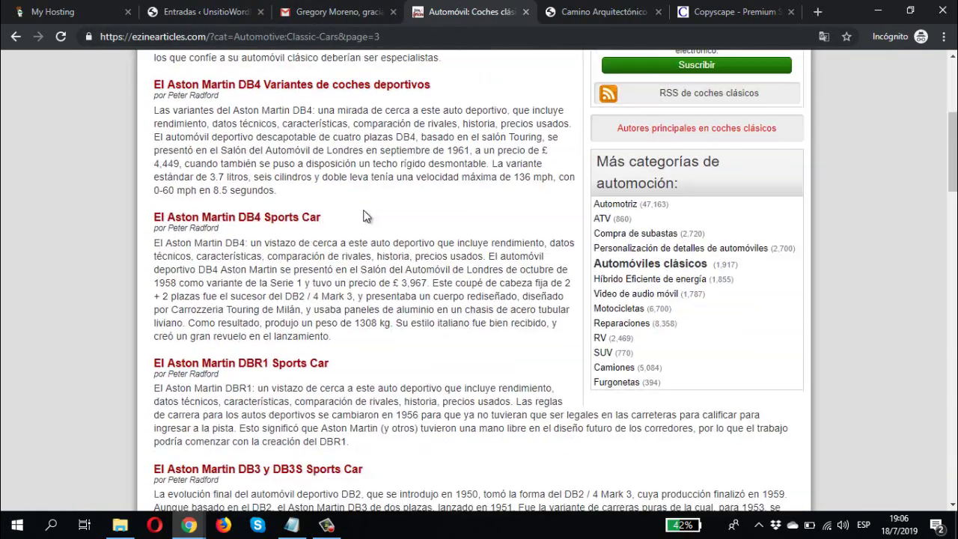
{"action": "scroll", "coordinate": [357, 232], "scroll_direction": "up", "scroll_amount": 4}
{"action": "scroll", "coordinate": [358, 238], "scroll_direction": "down", "scroll_amount": 11}
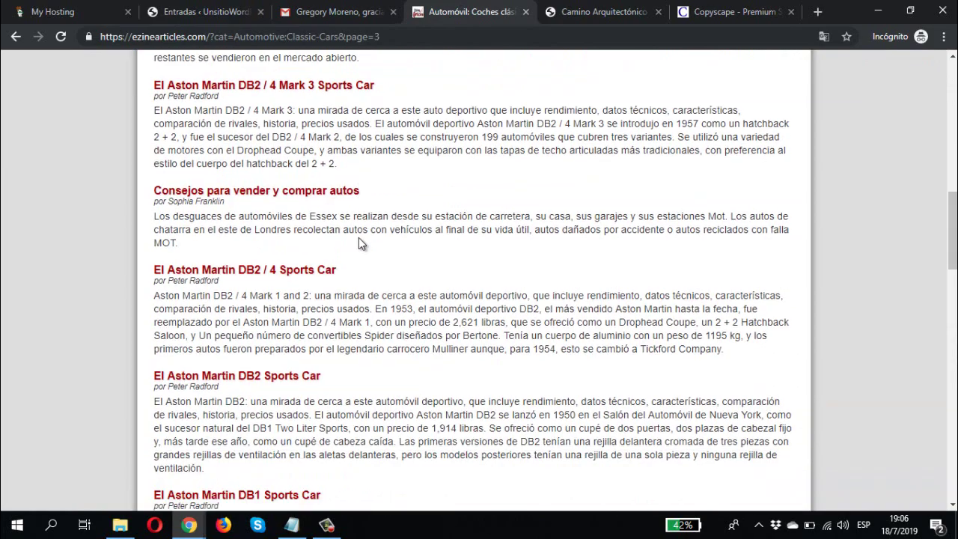
{"action": "scroll", "coordinate": [361, 246], "scroll_direction": "up", "scroll_amount": 1}
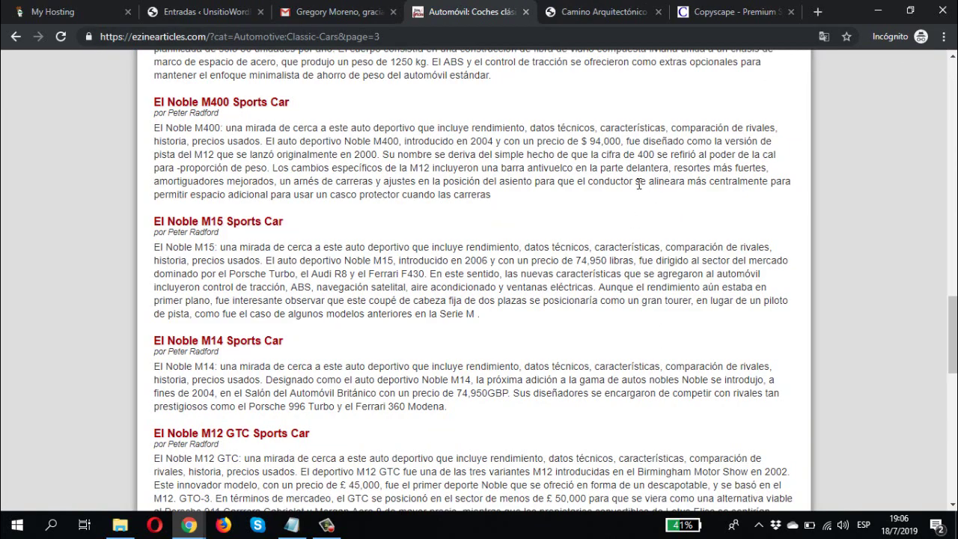
{"action": "scroll", "coordinate": [525, 197], "scroll_direction": "down", "scroll_amount": 5}
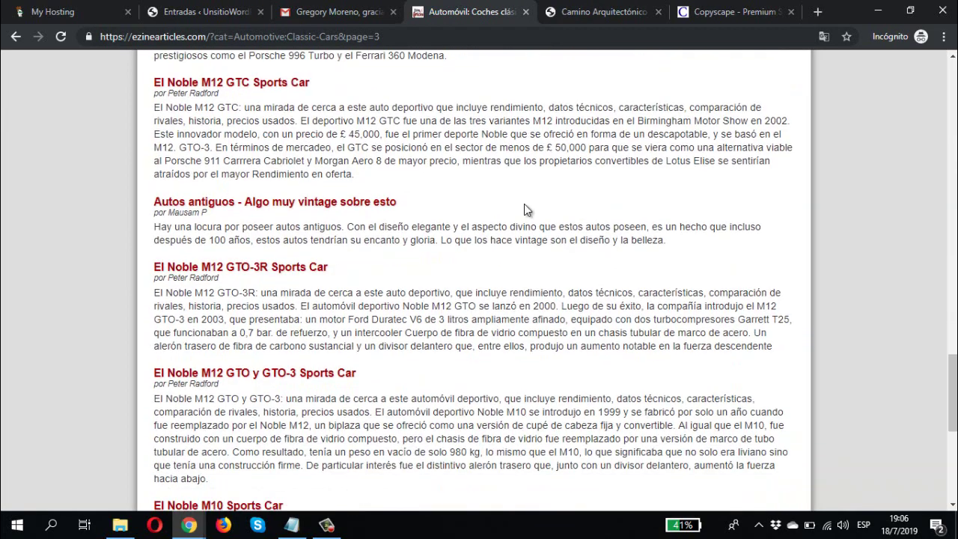
{"action": "scroll", "coordinate": [524, 225], "scroll_direction": "up", "scroll_amount": 20}
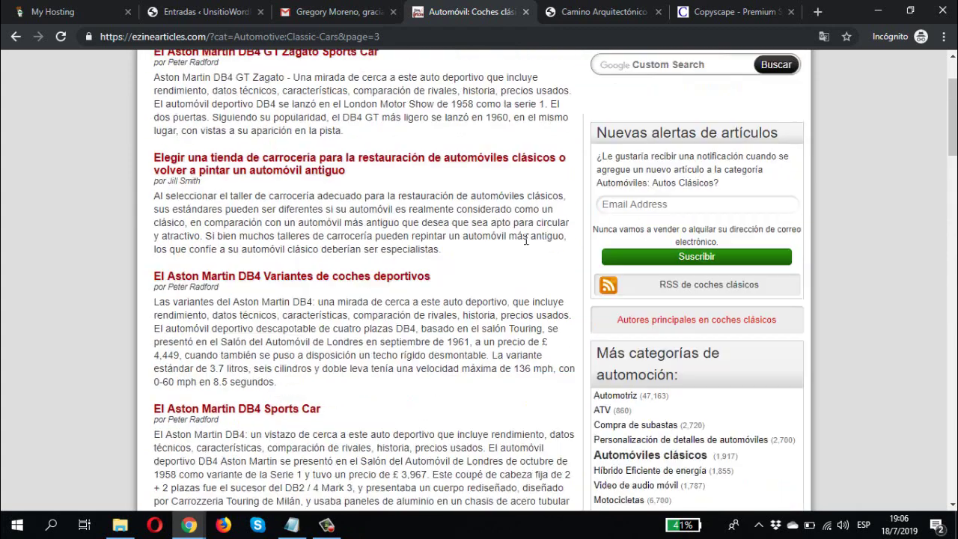
{"action": "scroll", "coordinate": [525, 239], "scroll_direction": "up", "scroll_amount": 2}
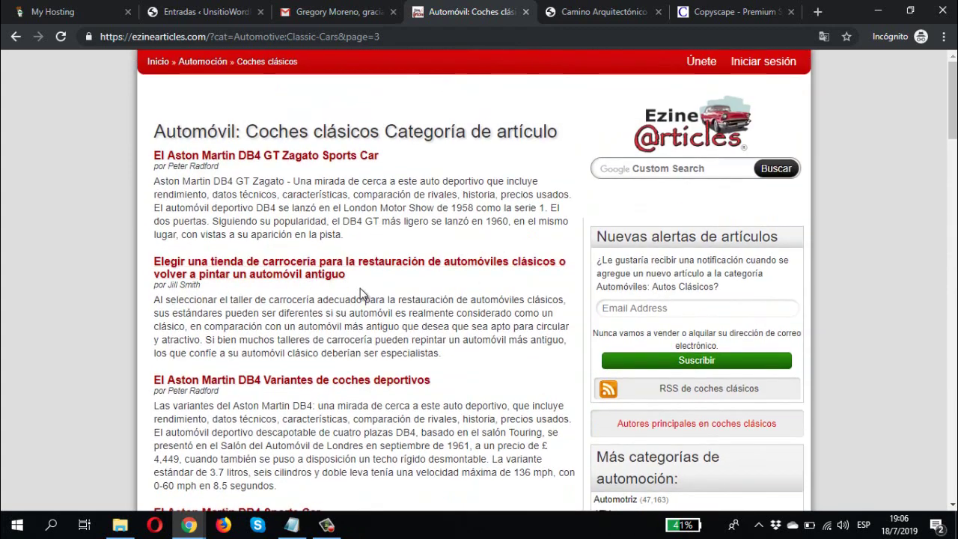
{"action": "right_click", "coordinate": [333, 272]}
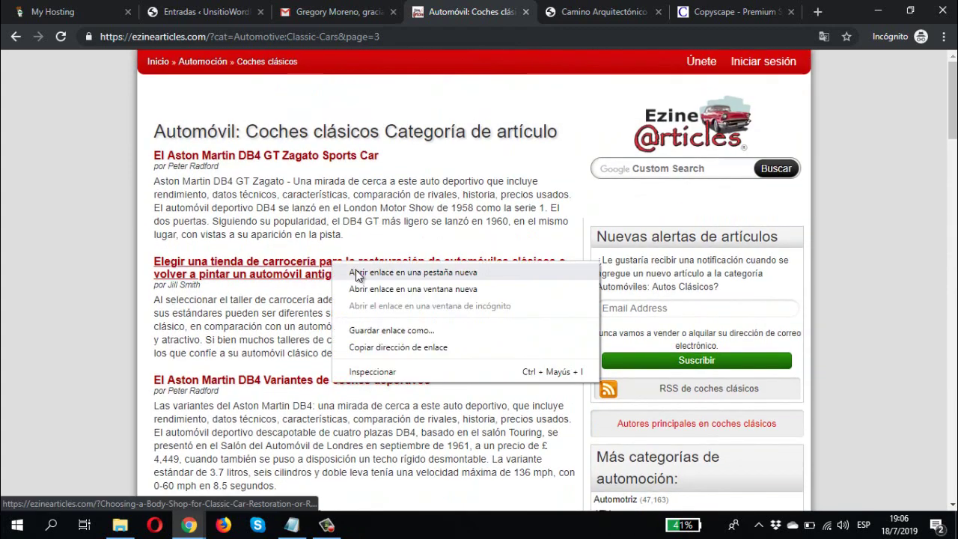
{"action": "left_click", "coordinate": [382, 277]}
On page 5 of the listing, open the Ferrari 360 Spider article in a new tab
{"action": "scroll", "coordinate": [312, 311], "scroll_direction": "down", "scroll_amount": 20}
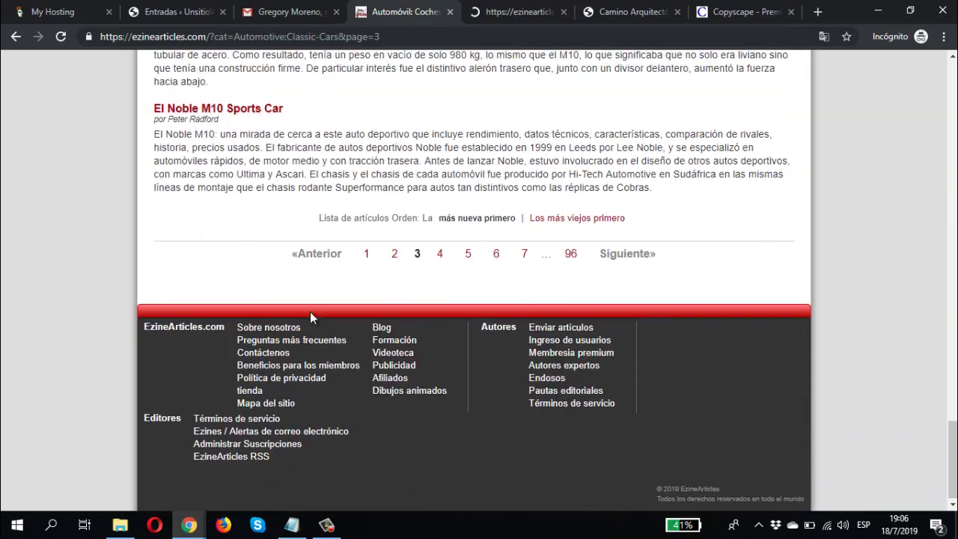
{"action": "left_click", "coordinate": [388, 258]}
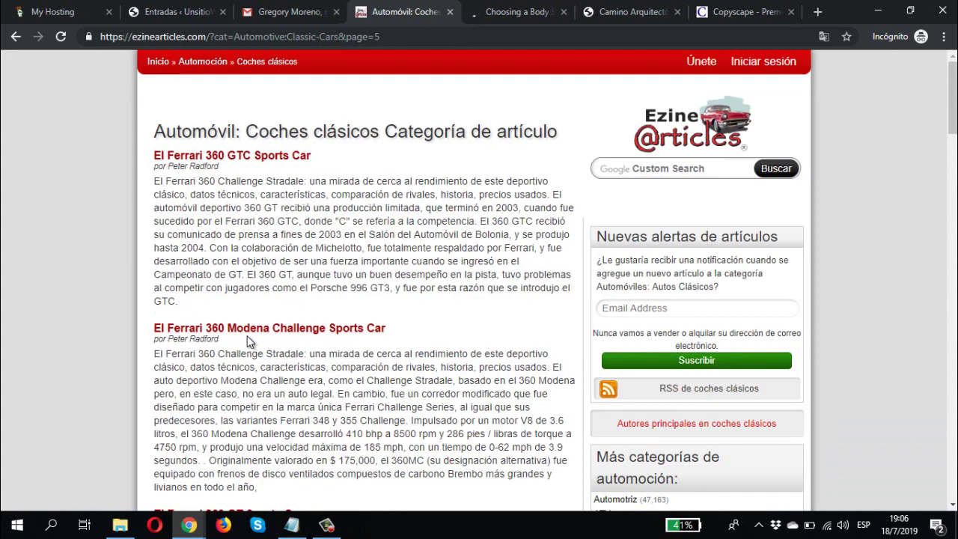
{"action": "scroll", "coordinate": [274, 336], "scroll_direction": "down", "scroll_amount": 4}
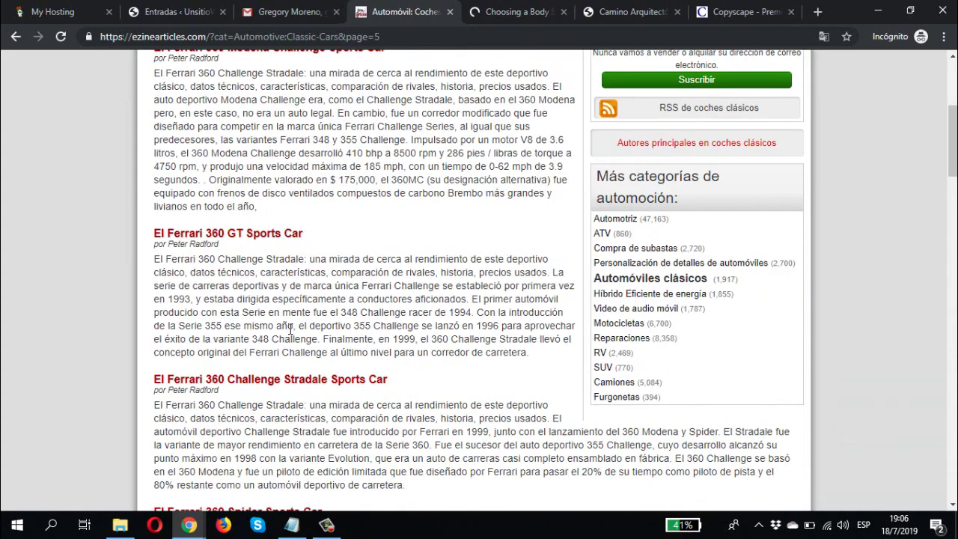
{"action": "scroll", "coordinate": [290, 330], "scroll_direction": "down", "scroll_amount": 3}
{"action": "scroll", "coordinate": [302, 357], "scroll_direction": "down", "scroll_amount": 4}
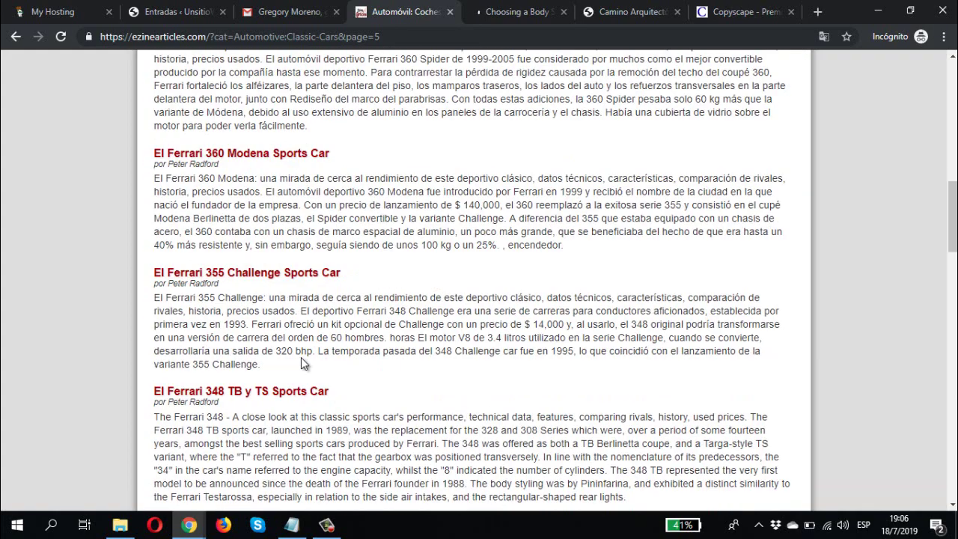
{"action": "scroll", "coordinate": [301, 357], "scroll_direction": "up", "scroll_amount": 2}
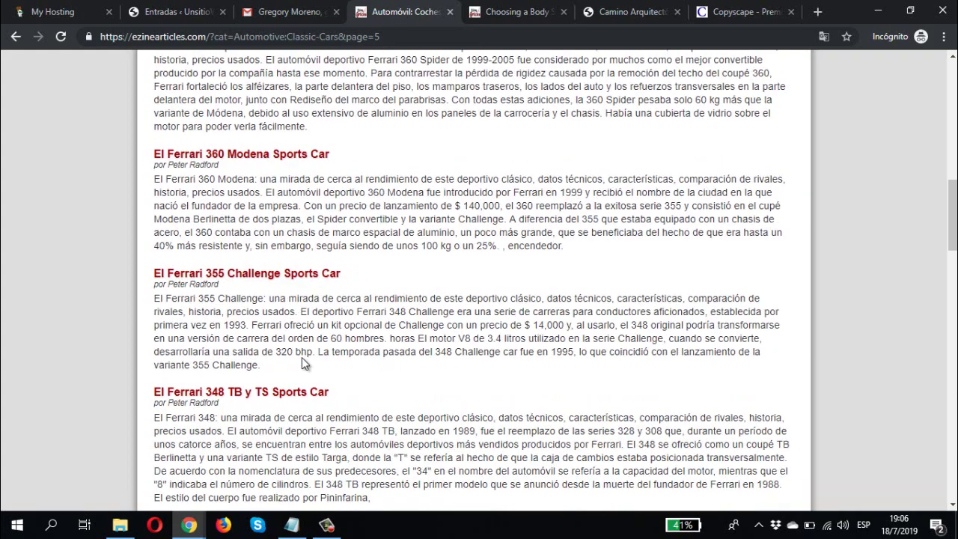
{"action": "right_click", "coordinate": [277, 161]}
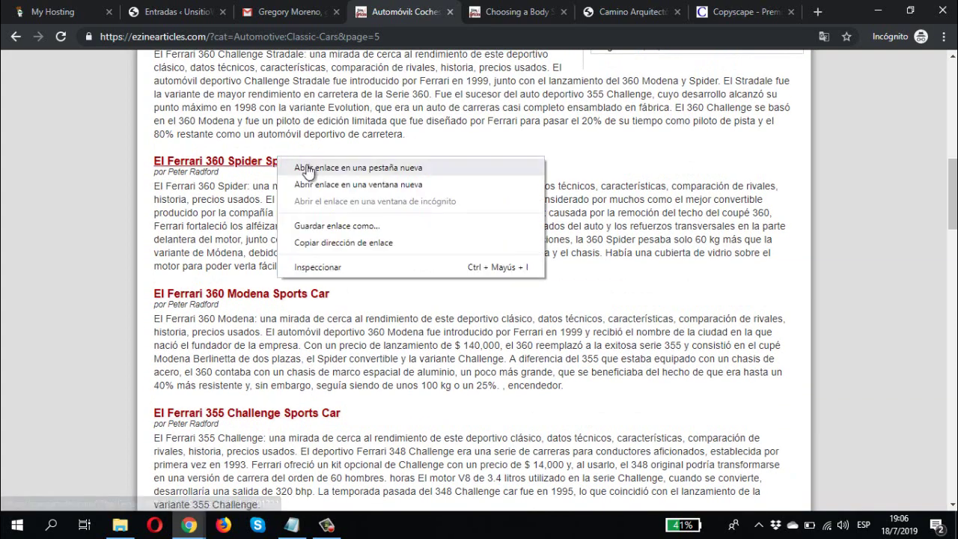
{"action": "left_click", "coordinate": [315, 172]}
Back on the first listing page, open the Lamborghini facts article in a new tab
{"action": "scroll", "coordinate": [342, 276], "scroll_direction": "down", "scroll_amount": 15}
{"action": "scroll", "coordinate": [342, 276], "scroll_direction": "down", "scroll_amount": 10}
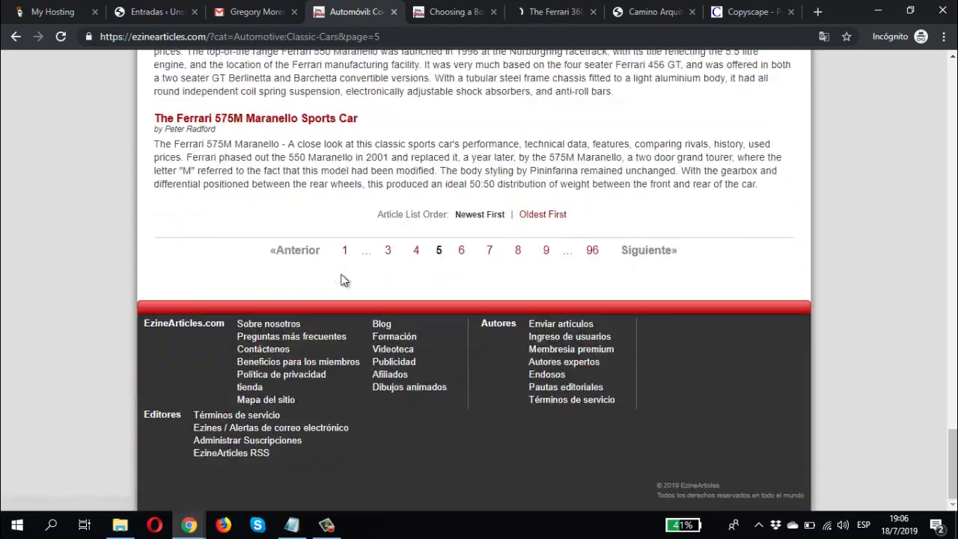
{"action": "left_click", "coordinate": [340, 281]}
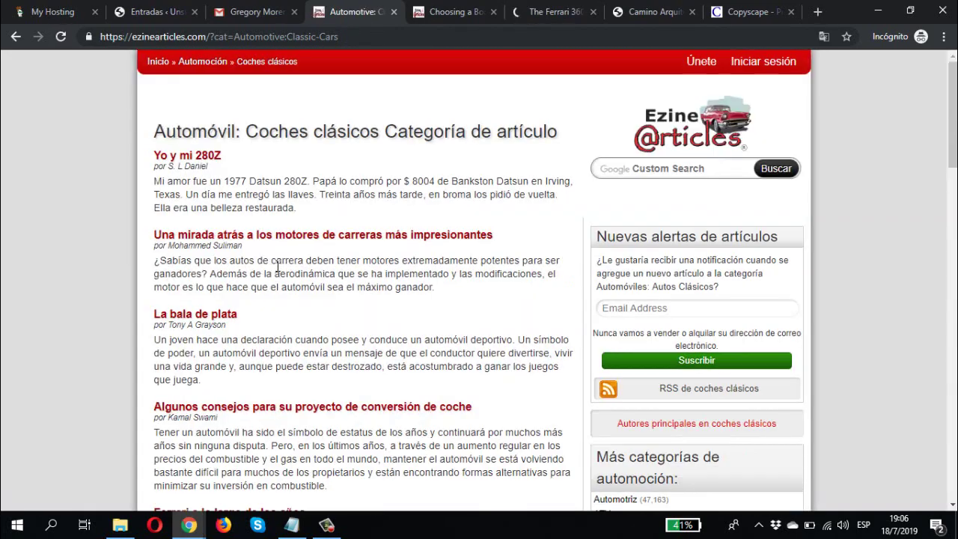
{"action": "scroll", "coordinate": [258, 303], "scroll_direction": "down", "scroll_amount": 5}
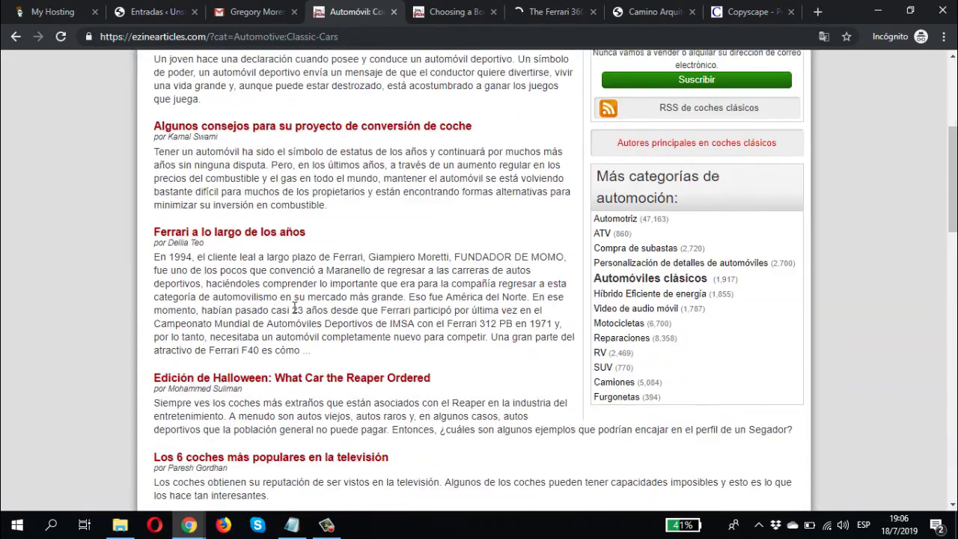
{"action": "scroll", "coordinate": [247, 314], "scroll_direction": "down", "scroll_amount": 3}
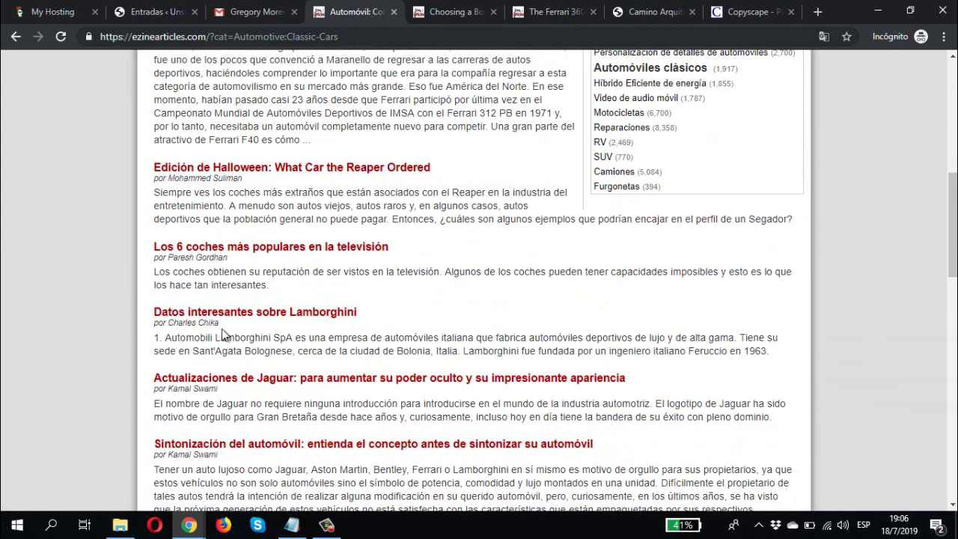
{"action": "right_click", "coordinate": [287, 313]}
{"action": "left_click", "coordinate": [312, 322]}
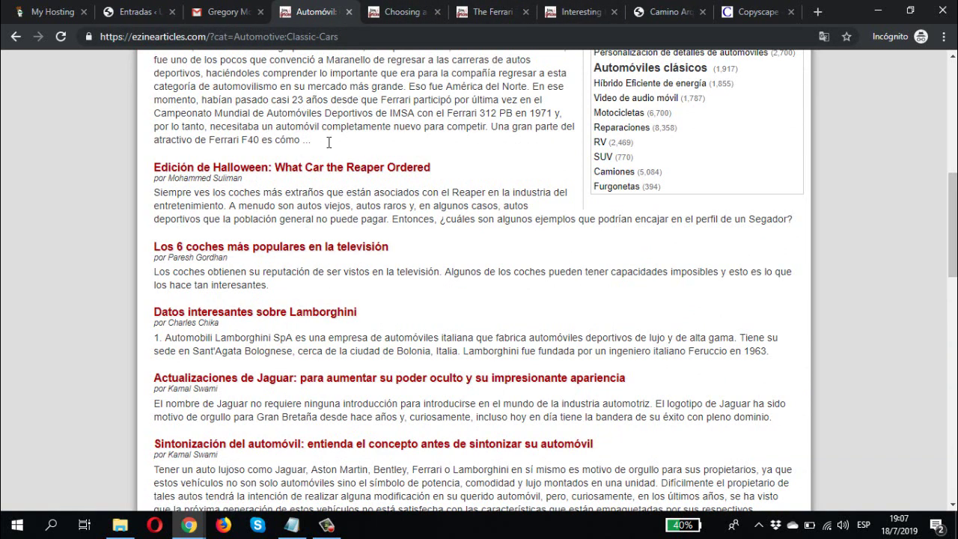
{"action": "left_click", "coordinate": [410, 12]}
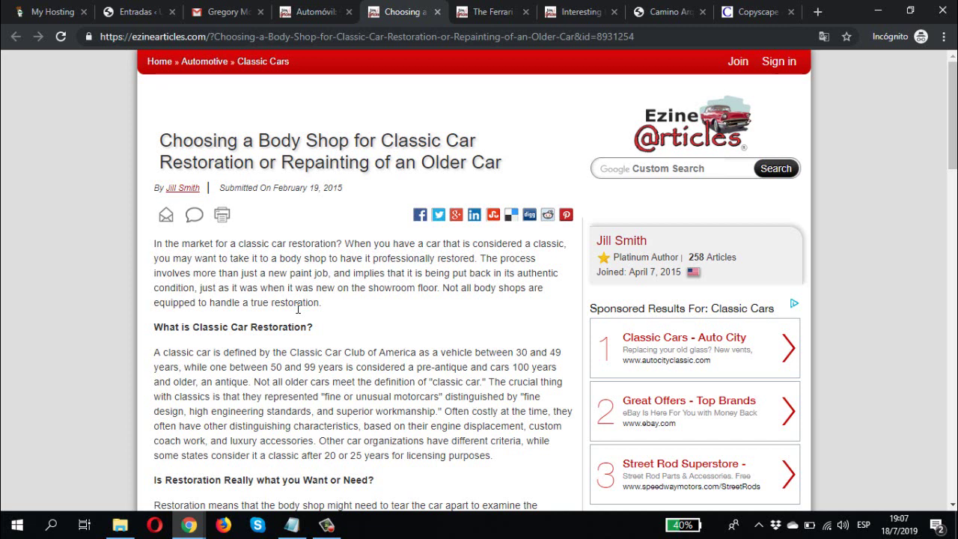
Translate the body-shop article into Spanish and copy its full text
{"action": "right_click", "coordinate": [565, 179]}
{"action": "left_click", "coordinate": [612, 299]}
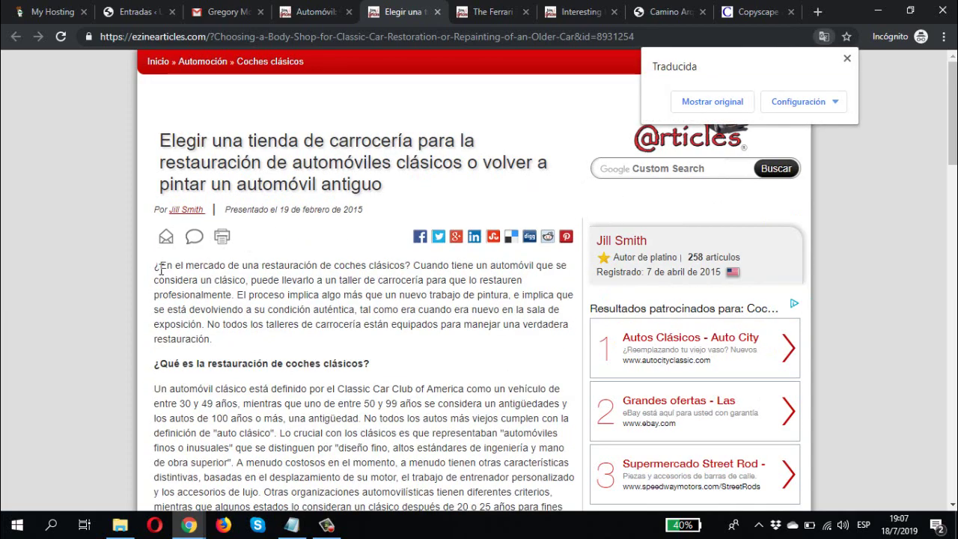
{"action": "left_click_drag", "start_coordinate": [156, 270], "coordinate": [658, 271]}
{"action": "scroll", "coordinate": [236, 249], "scroll_direction": "down", "scroll_amount": 5}
{"action": "scroll", "coordinate": [215, 288], "scroll_direction": "down", "scroll_amount": 4}
{"action": "right_click", "coordinate": [655, 271]}
{"action": "left_click", "coordinate": [661, 277]}
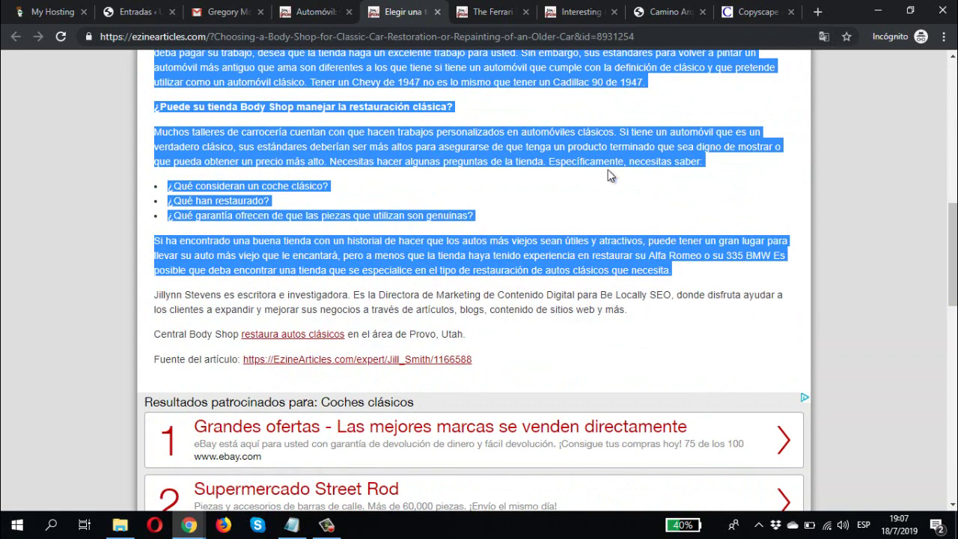
{"action": "left_click", "coordinate": [753, 12]}
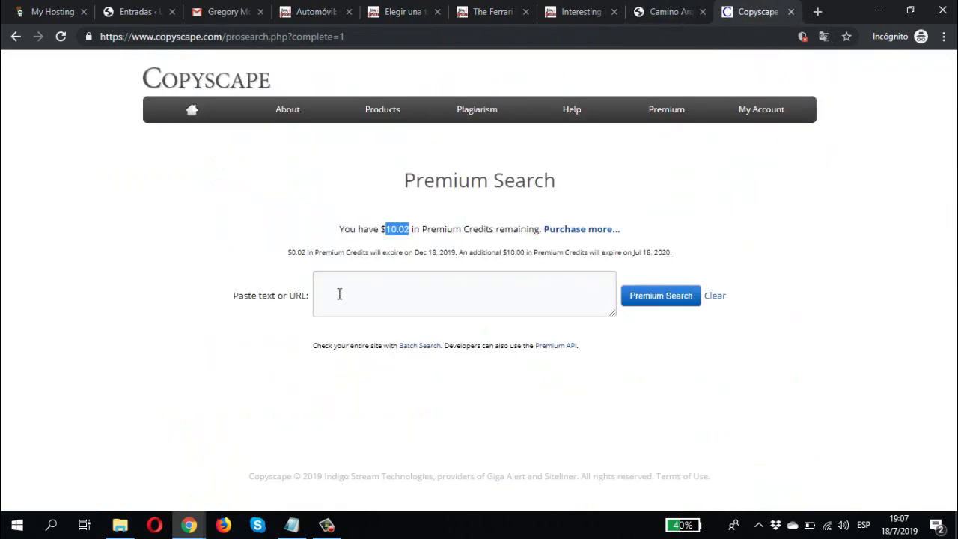
Paste the Spanish article into Copyscape, trim the source link, and run Premium Search
{"action": "left_click", "coordinate": [378, 295]}
{"action": "key", "text": "ctrl+v"}
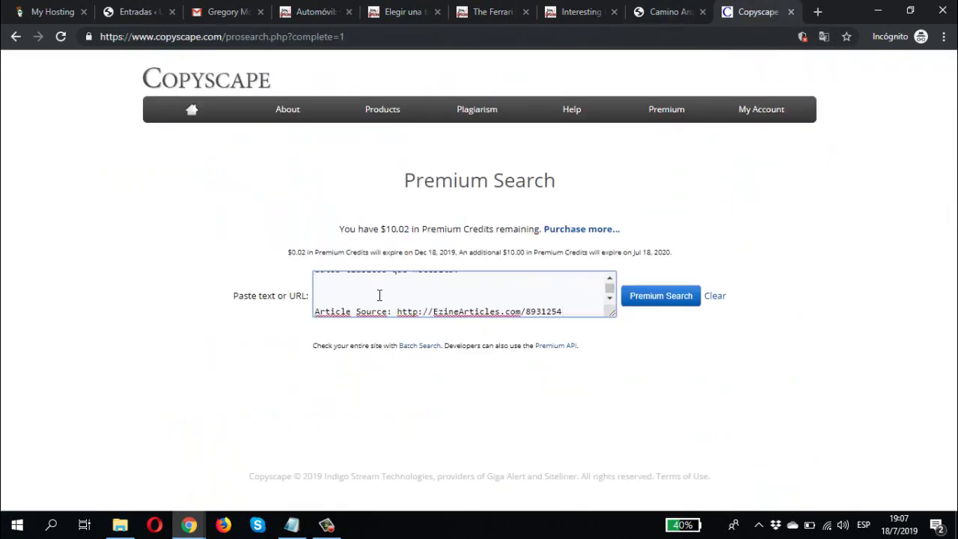
{"action": "key", "text": "BackSpace"}
{"action": "key", "text": "BackSpace"}
{"action": "key", "text": "BackSpace"}
{"action": "key", "text": "BackSpace"}
{"action": "key", "text": "BackSpace"}
{"action": "key", "text": "BackSpace"}
{"action": "key", "text": "BackSpace"}
{"action": "key", "text": "BackSpace"}
{"action": "key", "text": "BackSpace"}
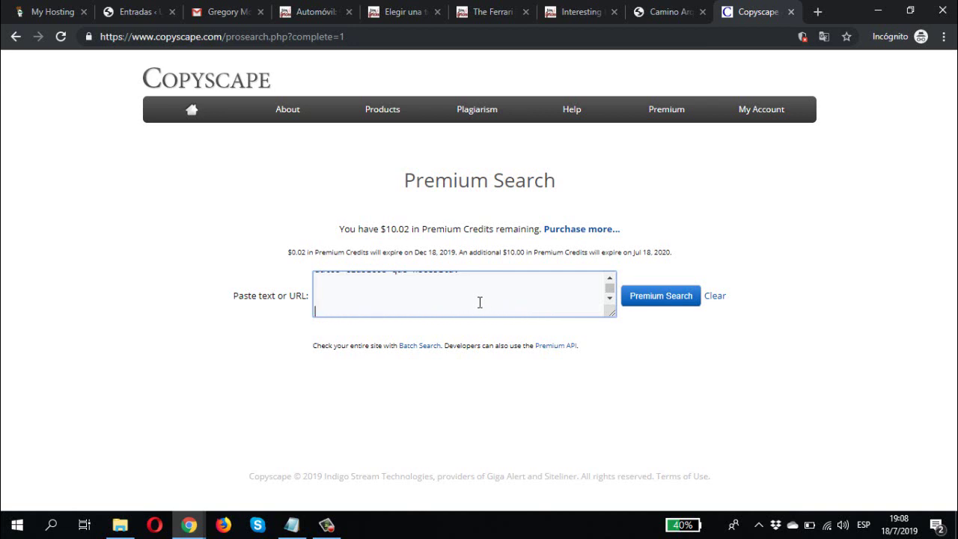
{"action": "scroll", "coordinate": [480, 302], "scroll_direction": "up", "scroll_amount": 2}
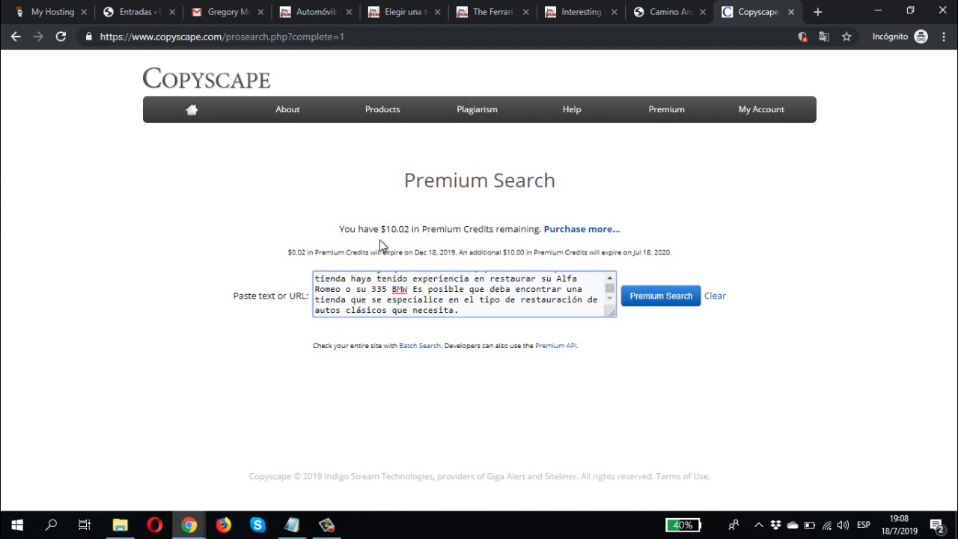
{"action": "left_click_drag", "start_coordinate": [385, 229], "coordinate": [424, 229]}
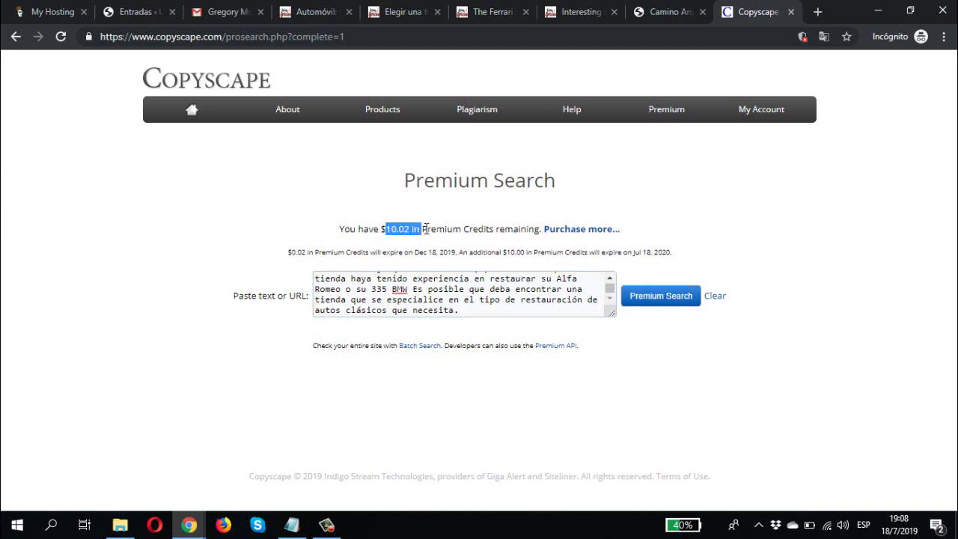
{"action": "left_click", "coordinate": [654, 298]}
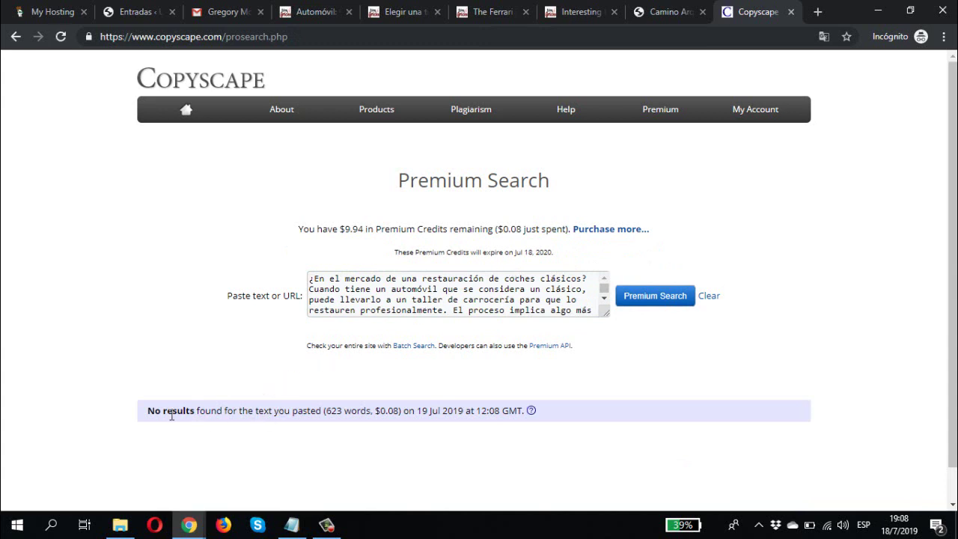
Review Copyscape's no-results message for the 623-word text
{"action": "left_click_drag", "start_coordinate": [149, 412], "coordinate": [309, 416]}
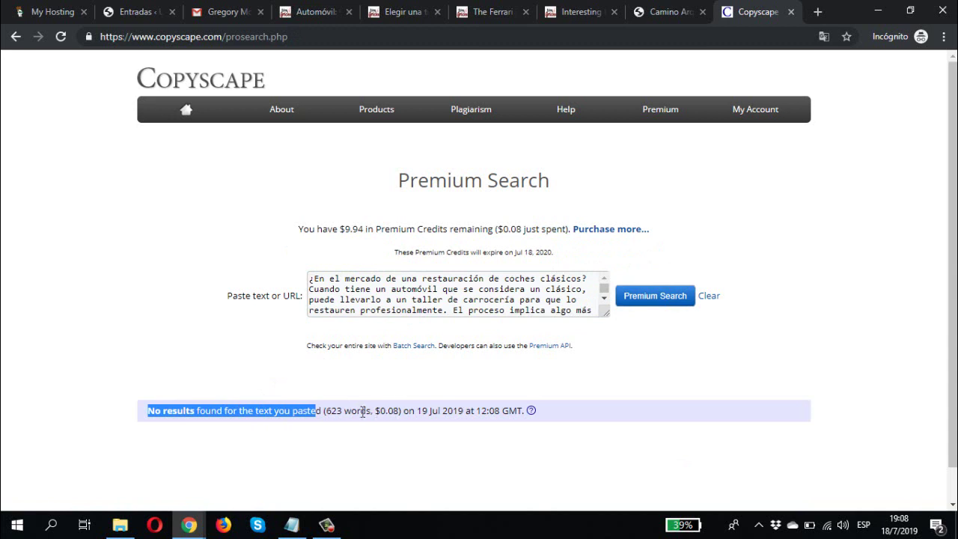
{"action": "left_click", "coordinate": [328, 411]}
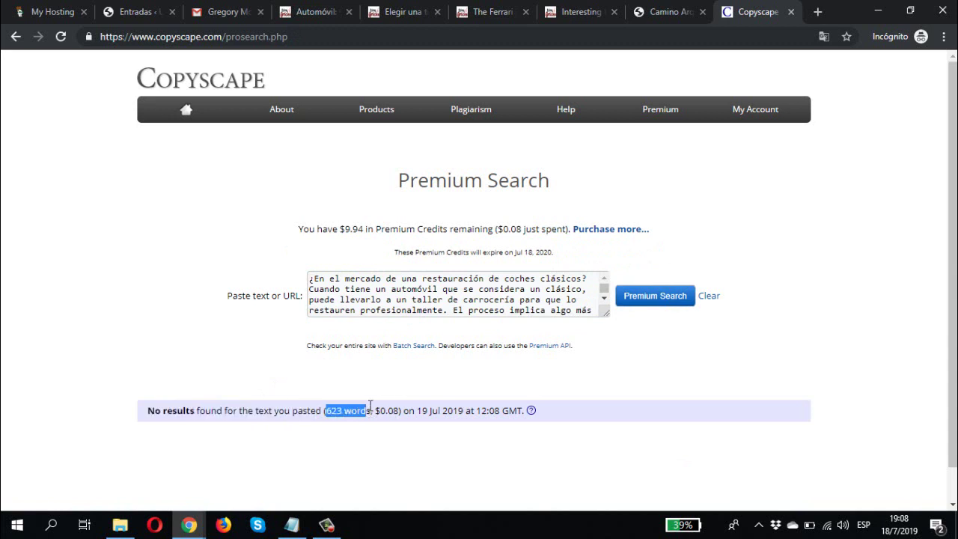
{"action": "left_click_drag", "start_coordinate": [370, 405], "coordinate": [367, 408]}
{"action": "scroll", "coordinate": [298, 404], "scroll_direction": "down", "scroll_amount": 1}
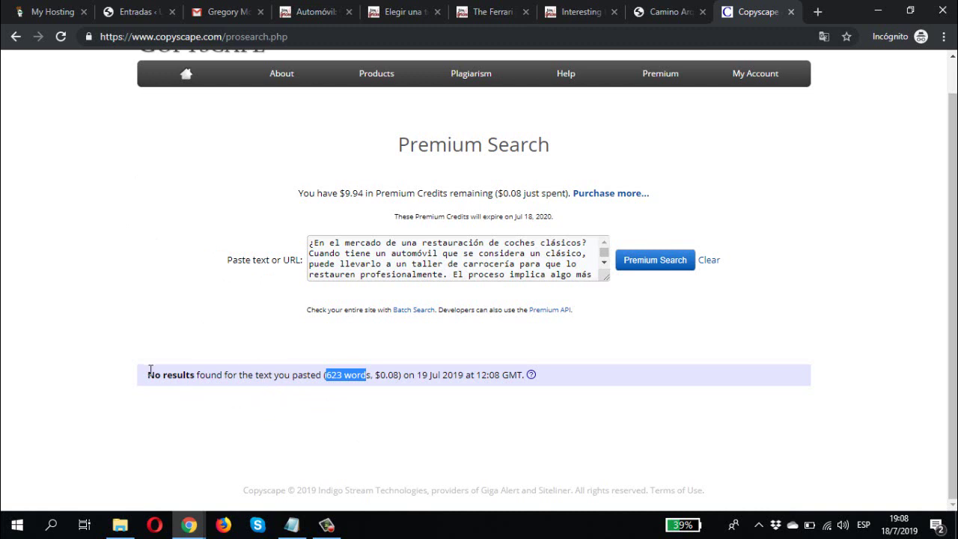
{"action": "left_click_drag", "start_coordinate": [150, 371], "coordinate": [164, 373]}
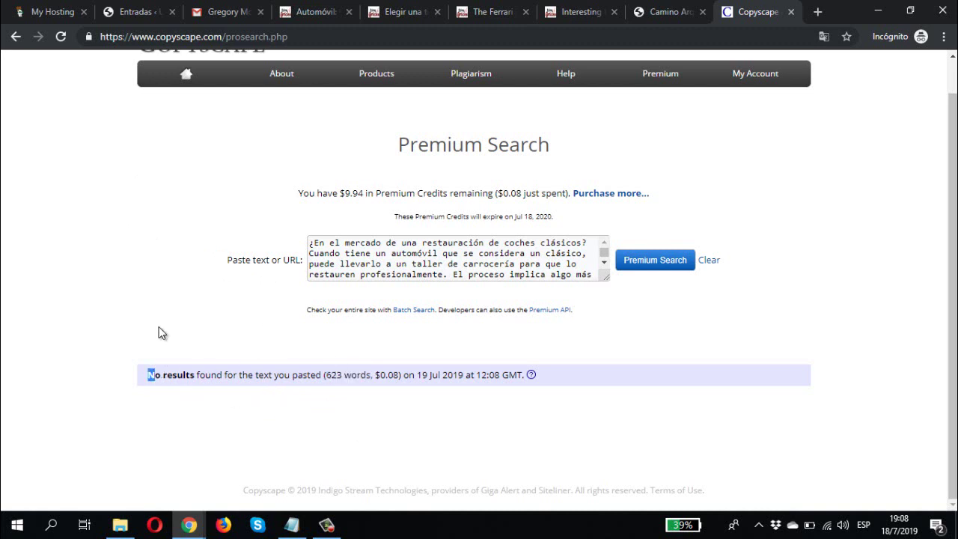
{"action": "left_click", "coordinate": [140, 11]}
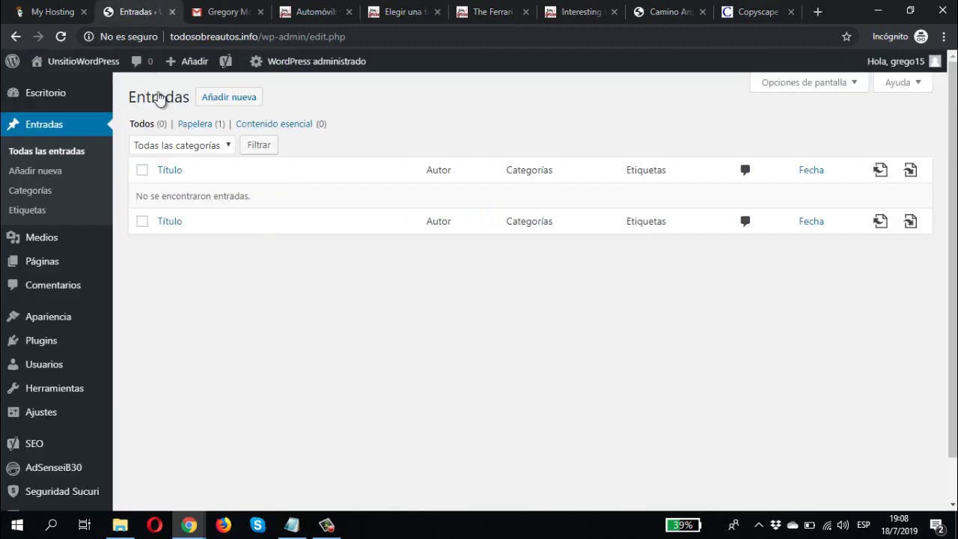
Start a new post, paste the Spanish article, and delete its Article Source line
{"action": "left_click", "coordinate": [231, 98]}
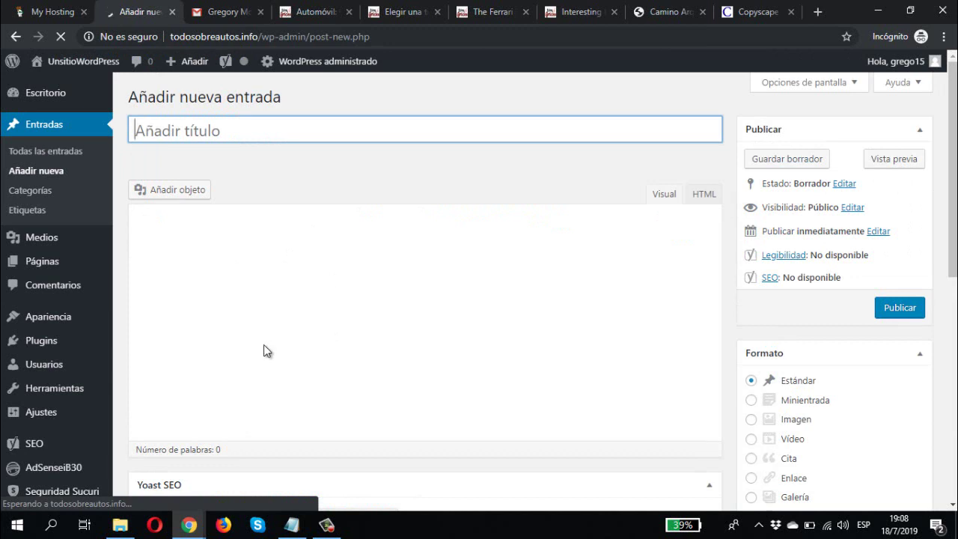
{"action": "left_click", "coordinate": [239, 315]}
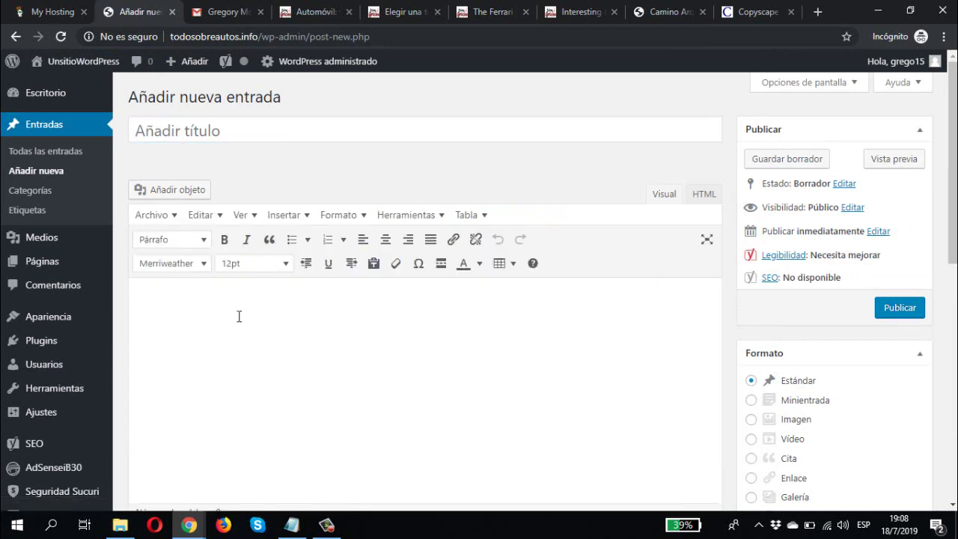
{"action": "key", "text": "ctrl+v"}
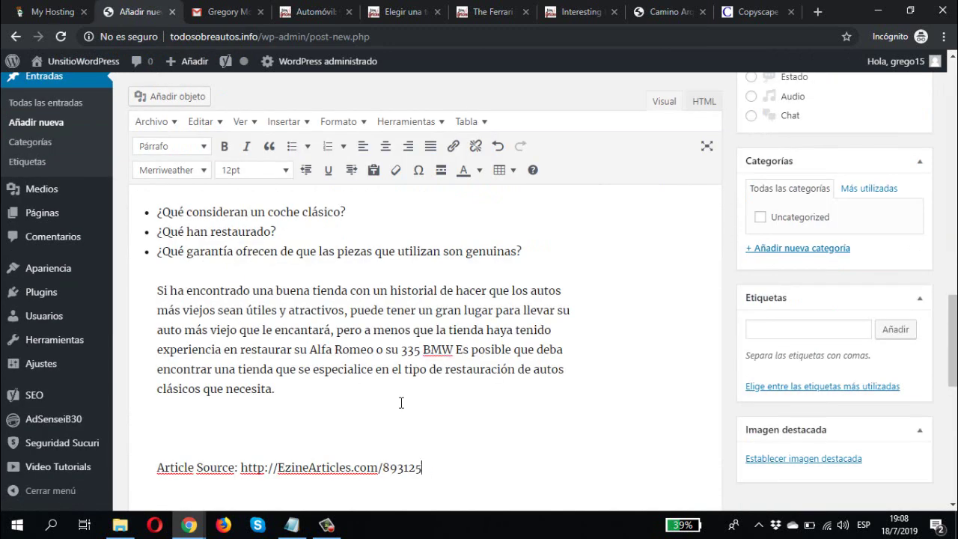
{"action": "key", "text": "BackSpace"}
{"action": "key", "text": "BackSpace"}
{"action": "key", "text": "BackSpace"}
{"action": "key", "text": "BackSpace"}
{"action": "key", "text": "BackSpace"}
{"action": "key", "text": "BackSpace"}
{"action": "key", "text": "BackSpace"}
{"action": "key", "text": "BackSpace"}
{"action": "key", "text": "BackSpace"}
{"action": "key", "text": "BackSpace"}
{"action": "key", "text": "BackSpace"}
{"action": "key", "text": "BackSpace"}
{"action": "key", "text": "BackSpace"}
{"action": "key", "text": "BackSpace"}
{"action": "key", "text": "BackSpace"}
{"action": "key", "text": "BackSpace"}
{"action": "key", "text": "BackSpace"}
{"action": "key", "text": "BackSpace"}
{"action": "key", "text": "BackSpace"}
{"action": "key", "text": "BackSpace"}
{"action": "key", "text": "BackSpace"}
{"action": "key", "text": "BackSpace"}
{"action": "key", "text": "BackSpace"}
{"action": "key", "text": "BackSpace"}
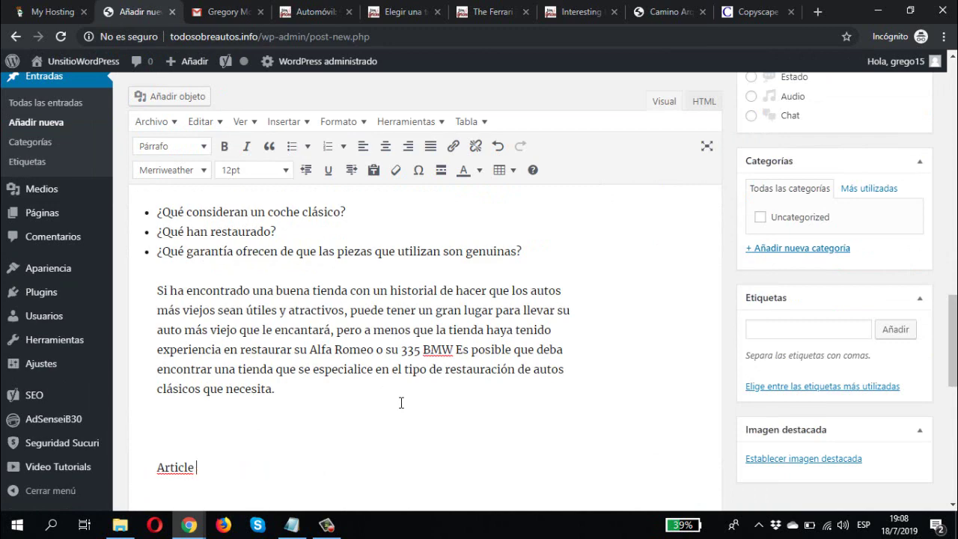
{"action": "key", "text": "BackSpace"}
{"action": "key", "text": "BackSpace"}
{"action": "key", "text": "BackSpace"}
{"action": "key", "text": "BackSpace"}
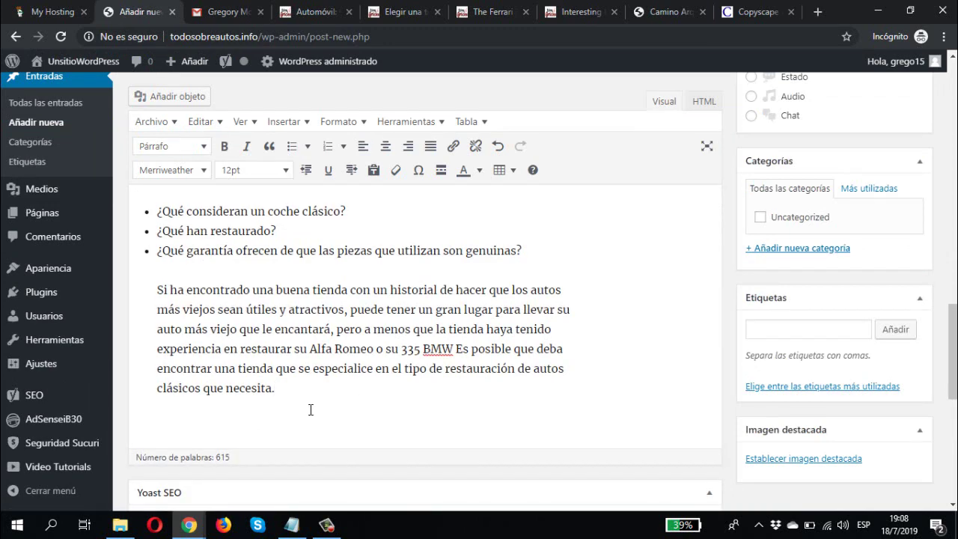
Justify the post's body paragraphs
{"action": "left_click_drag", "start_coordinate": [293, 388], "coordinate": [178, 238]}
{"action": "left_click", "coordinate": [431, 238]}
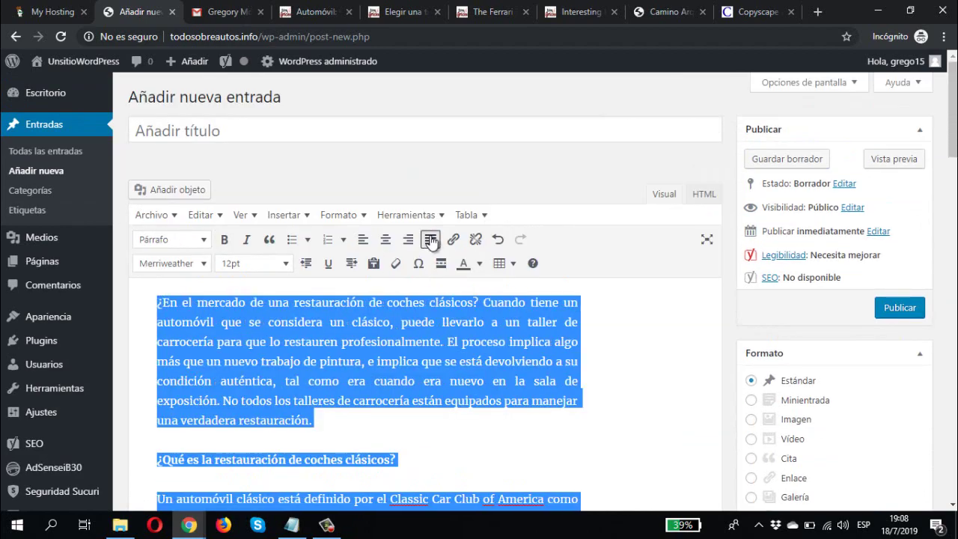
{"action": "left_click", "coordinate": [322, 13]}
{"action": "scroll", "coordinate": [380, 126], "scroll_direction": "up", "scroll_amount": 3}
Copy the phrase 'restauración de automóviles clásicos' from the Spanish article's title
{"action": "left_click", "coordinate": [491, 12]}
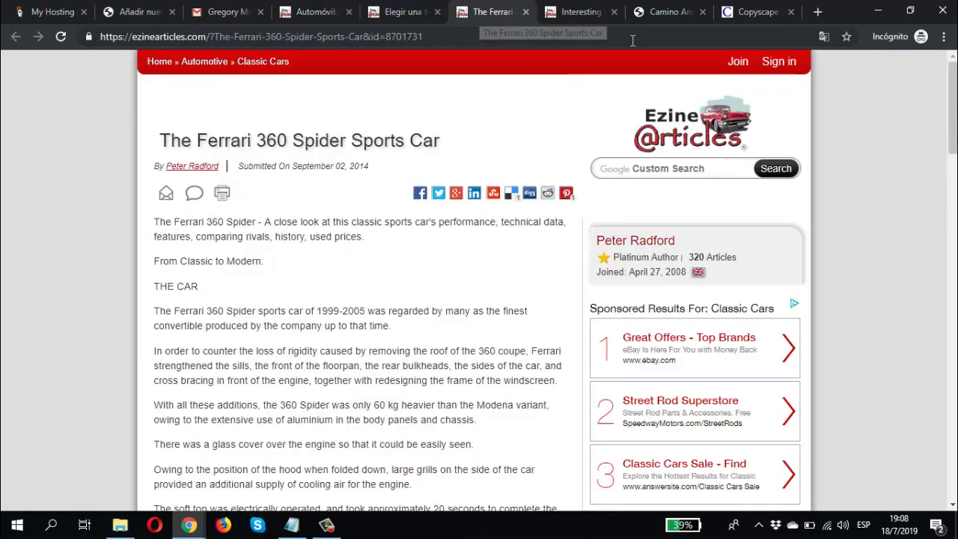
{"action": "left_click", "coordinate": [573, 14]}
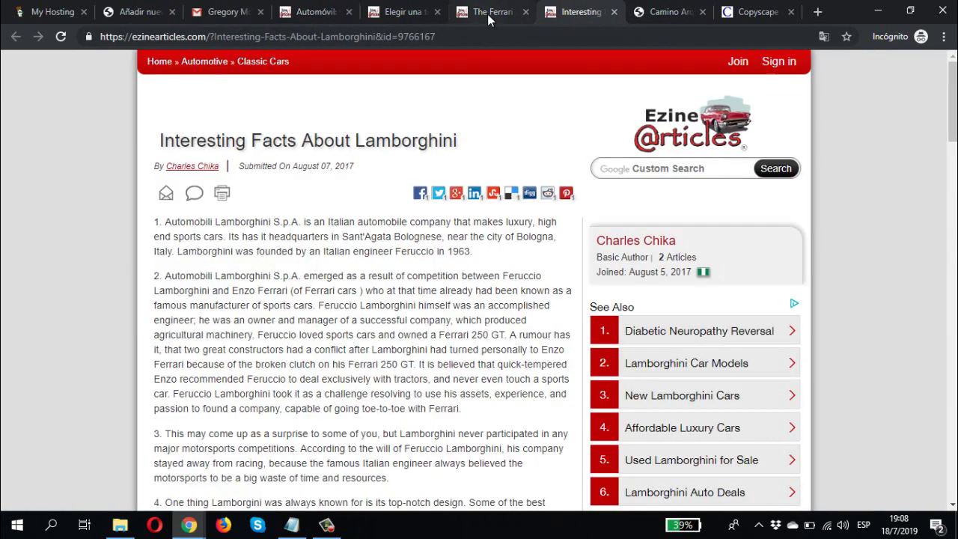
{"action": "left_click", "coordinate": [487, 13]}
{"action": "left_click", "coordinate": [419, 13]}
{"action": "scroll", "coordinate": [393, 184], "scroll_direction": "up", "scroll_amount": 15}
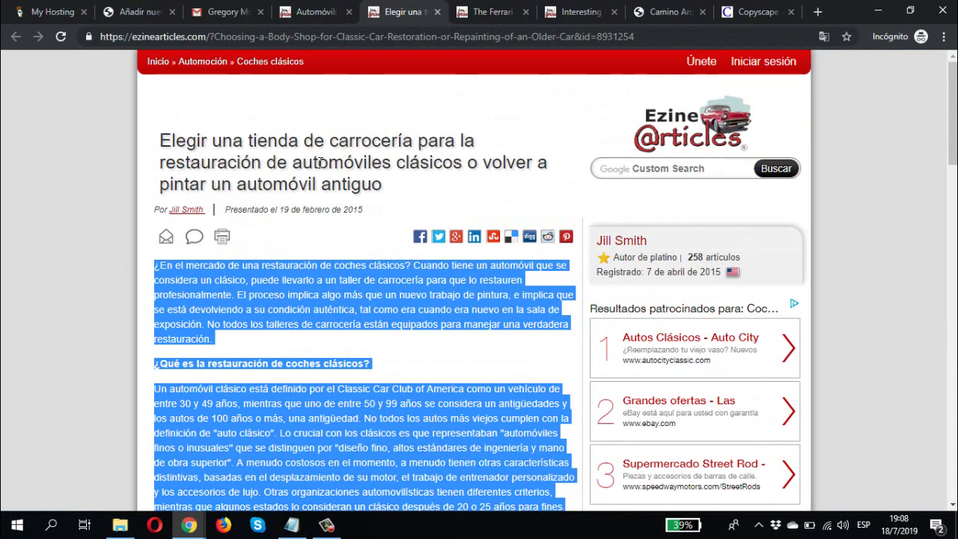
{"action": "left_click_drag", "start_coordinate": [160, 161], "coordinate": [461, 163]}
{"action": "right_click", "coordinate": [452, 163]}
{"action": "left_click", "coordinate": [465, 173]}
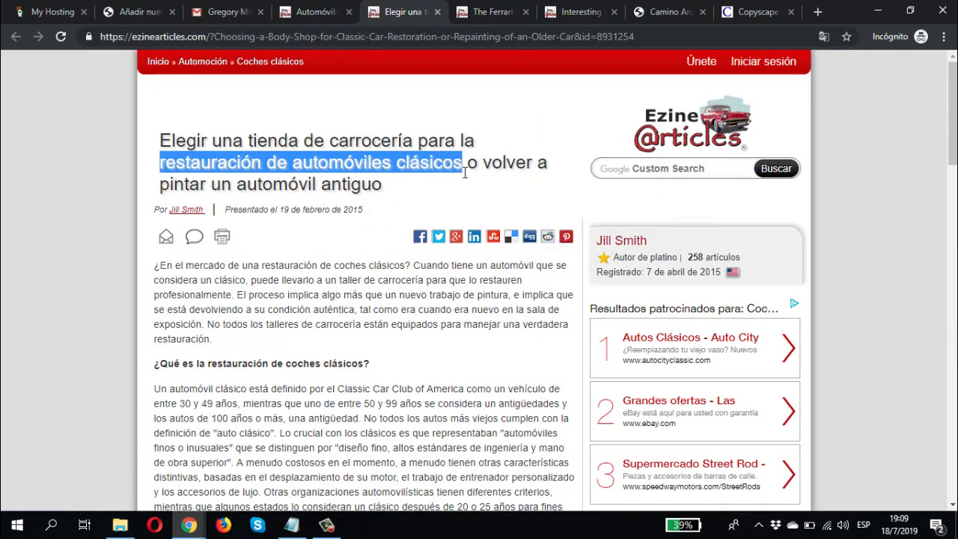
Title the post 'Restauración de automóviles clásicos' using the copied phrase
{"action": "left_click", "coordinate": [120, 14]}
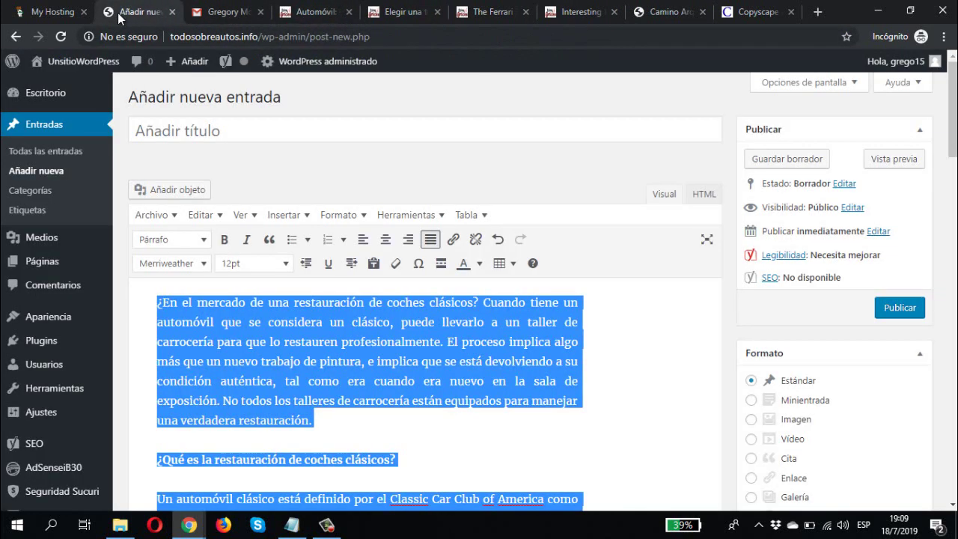
{"action": "left_click", "coordinate": [230, 127]}
{"action": "key", "text": "ctrl+v"}
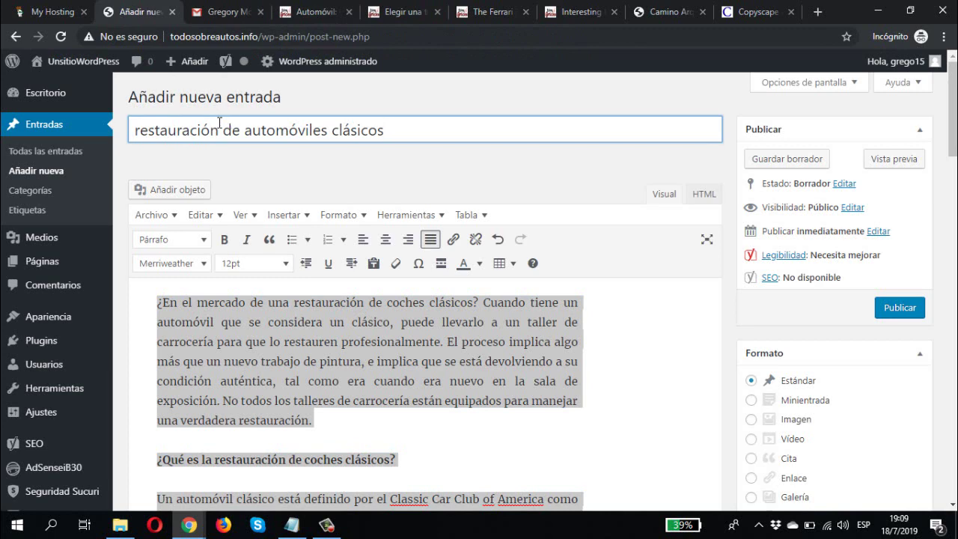
{"action": "key", "text": "BackSpace"}
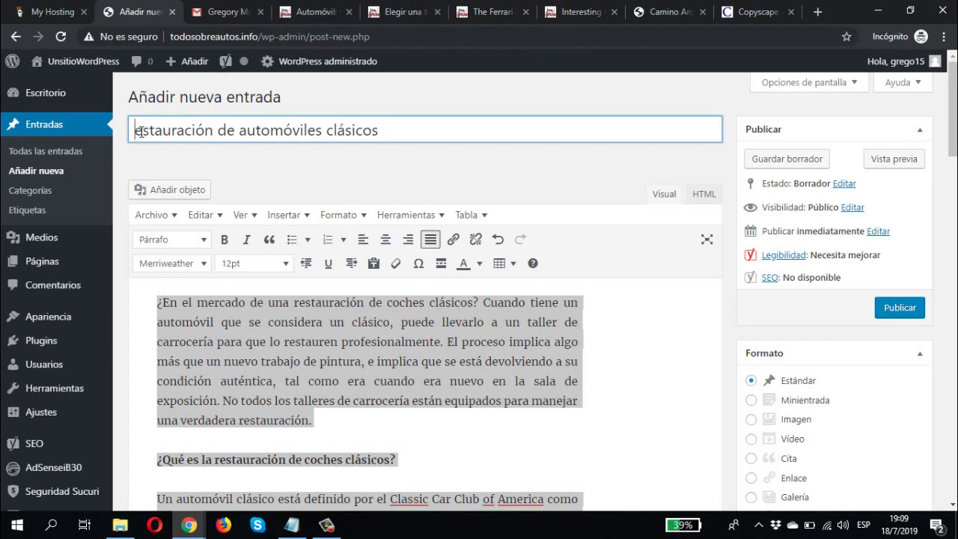
{"action": "type", "text": "R"}
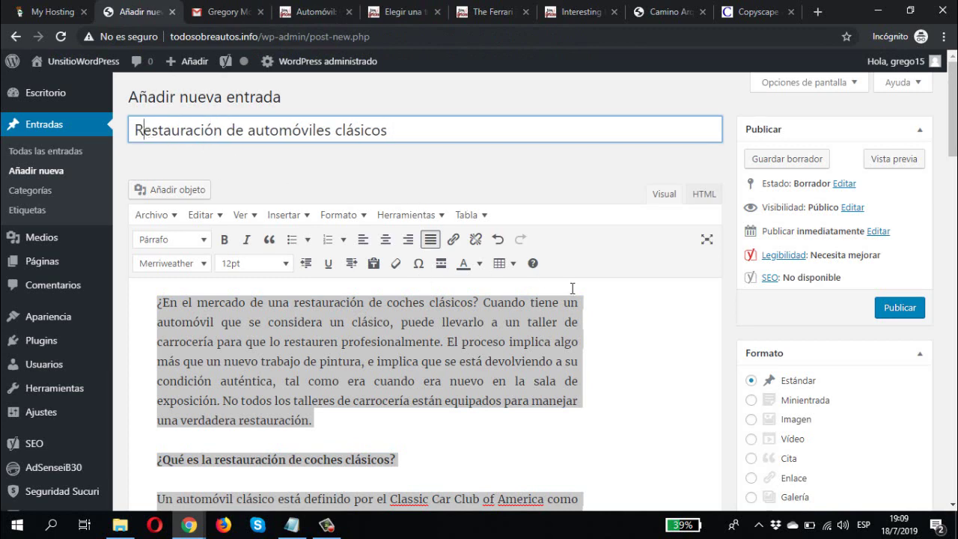
Create a new Autos category and assign it to the post
{"action": "scroll", "coordinate": [572, 288], "scroll_direction": "down", "scroll_amount": 5}
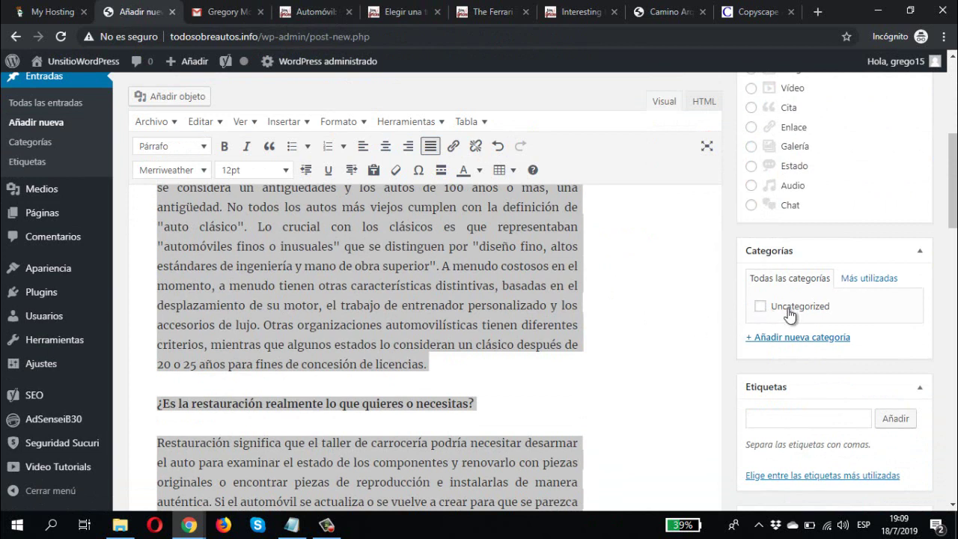
{"action": "left_click", "coordinate": [803, 337]}
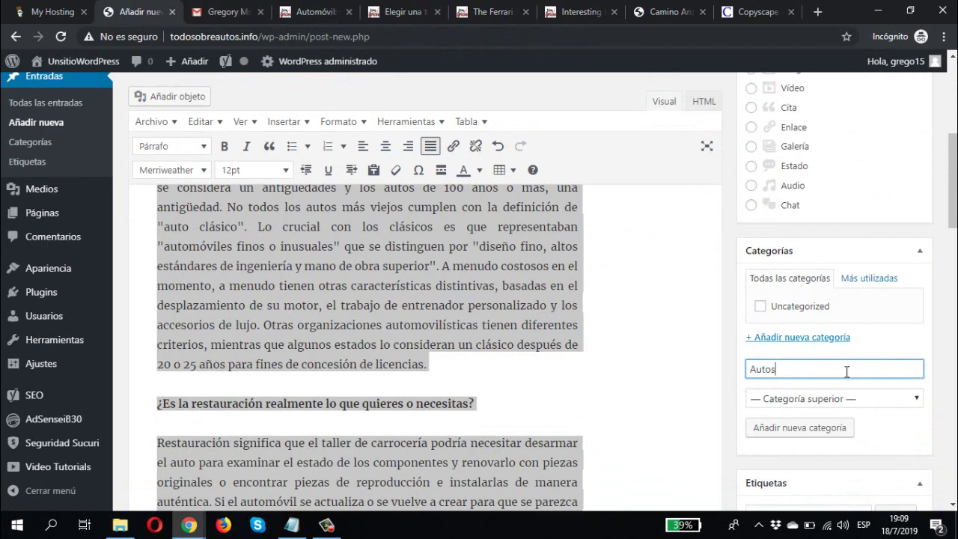
{"action": "left_click", "coordinate": [829, 430]}
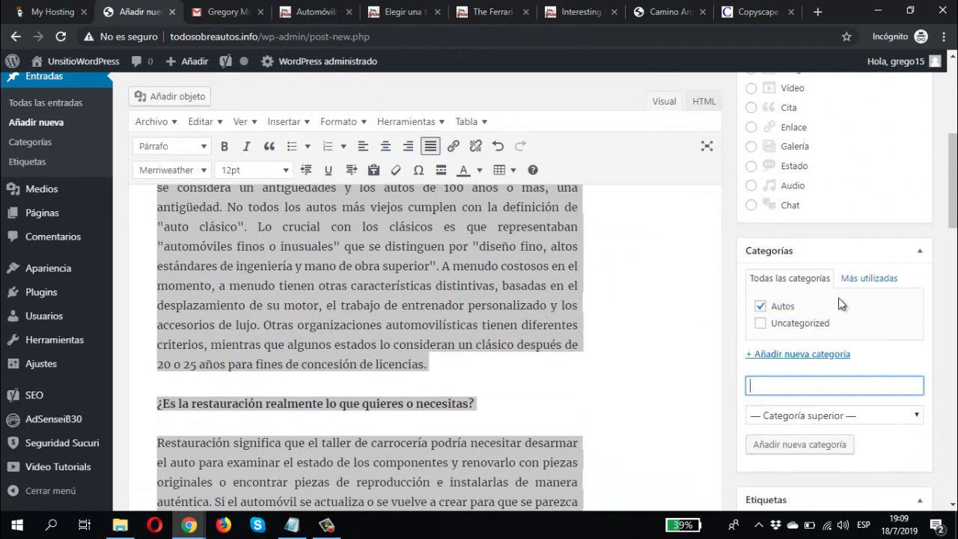
{"action": "scroll", "coordinate": [776, 389], "scroll_direction": "down", "scroll_amount": 2}
{"action": "scroll", "coordinate": [807, 378], "scroll_direction": "down", "scroll_amount": 1}
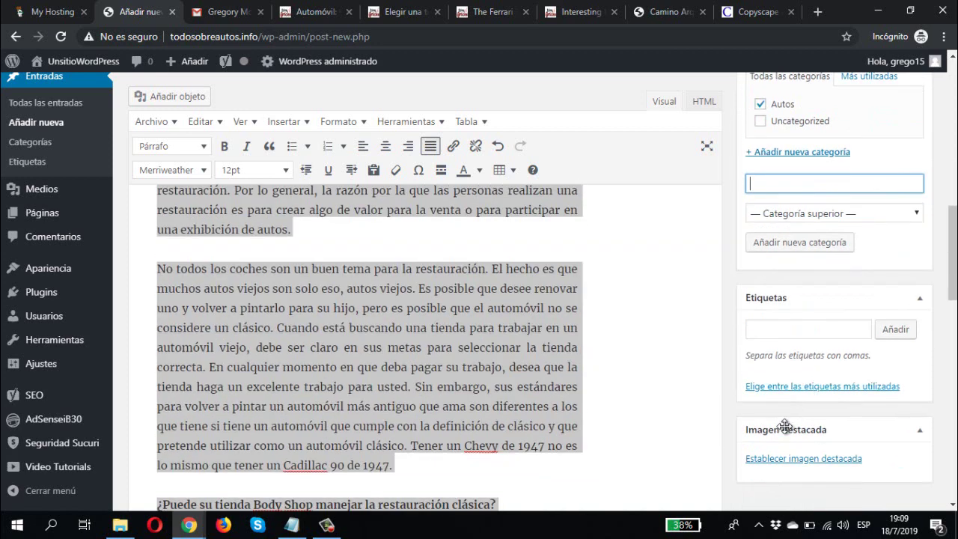
{"action": "scroll", "coordinate": [749, 396], "scroll_direction": "down", "scroll_amount": 2}
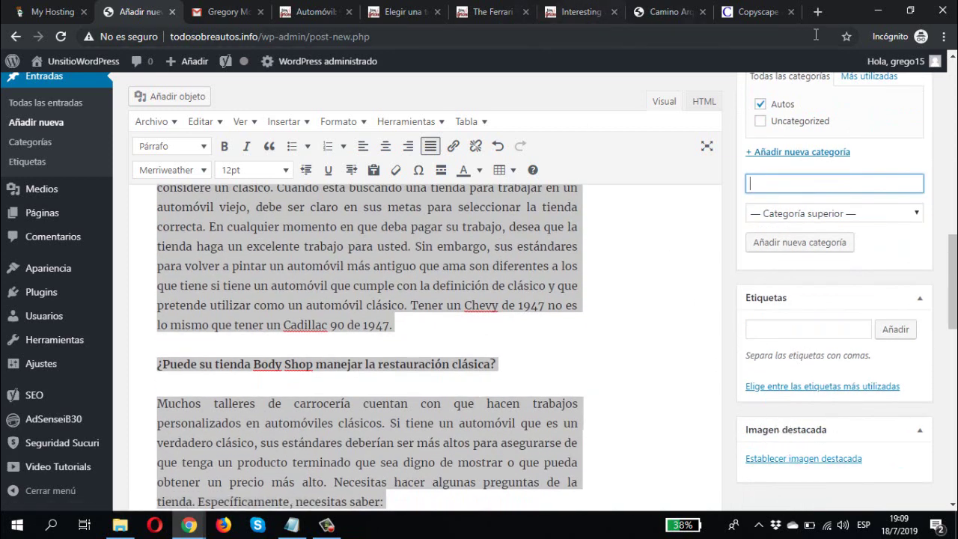
Search Google Images for 'autos' in a new tab
{"action": "left_click", "coordinate": [818, 12]}
{"action": "type", "text": "go"}
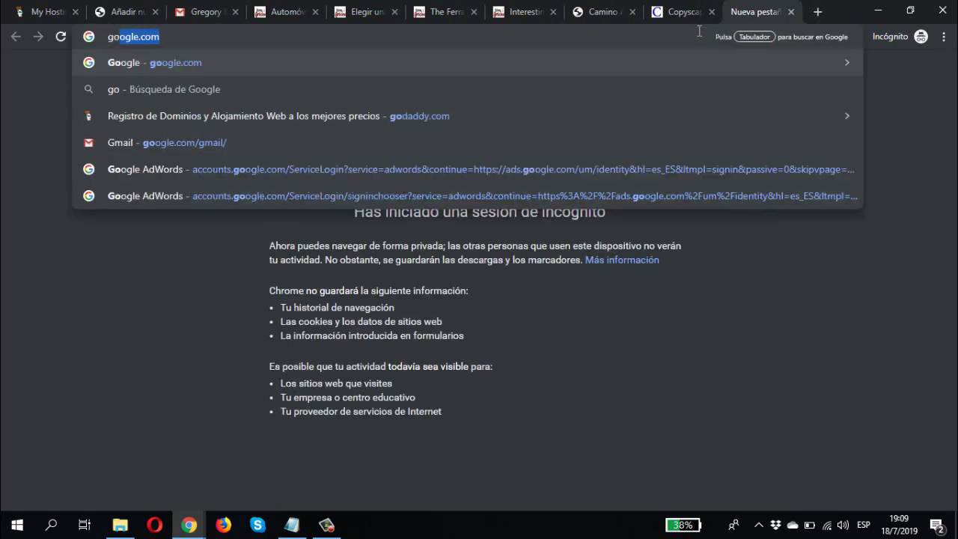
{"action": "type", "text": "ogle"}
{"action": "key", "text": "Return"}
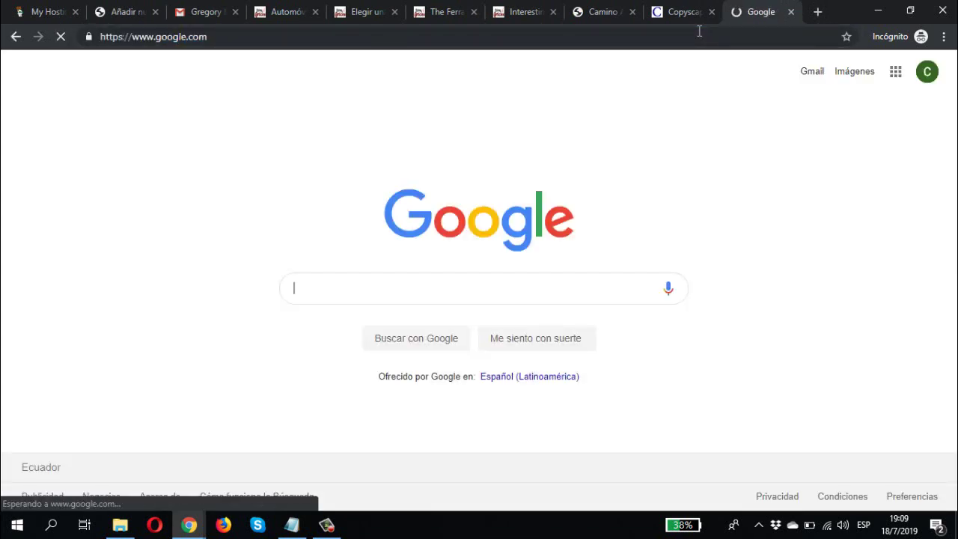
{"action": "left_click", "coordinate": [854, 73]}
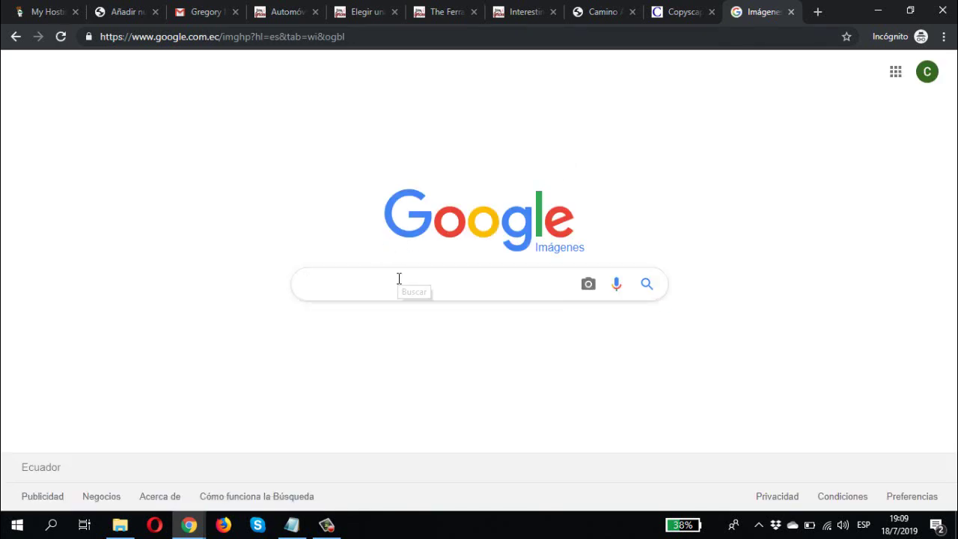
{"action": "type", "text": "autos"}
{"action": "key", "text": "Return"}
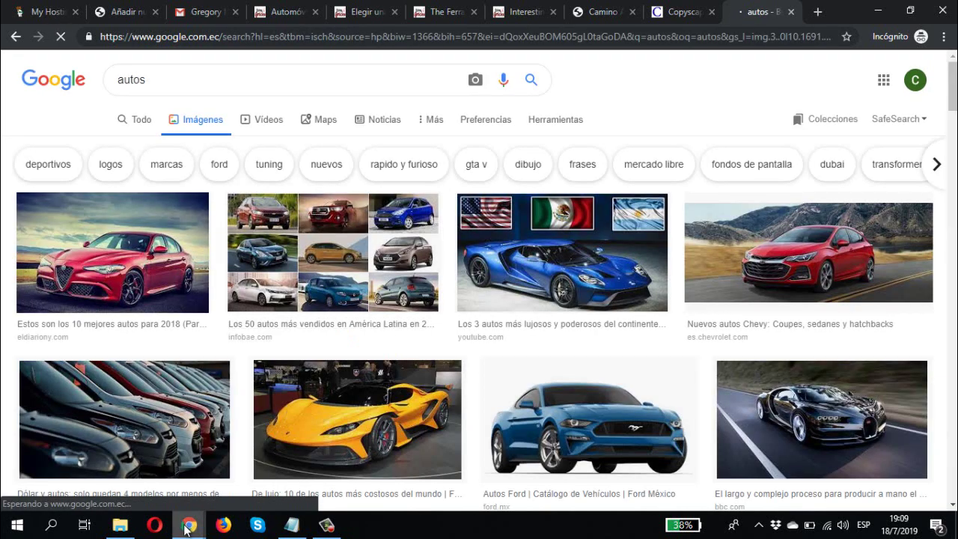
{"action": "mouse_move", "coordinate": [210, 493]}
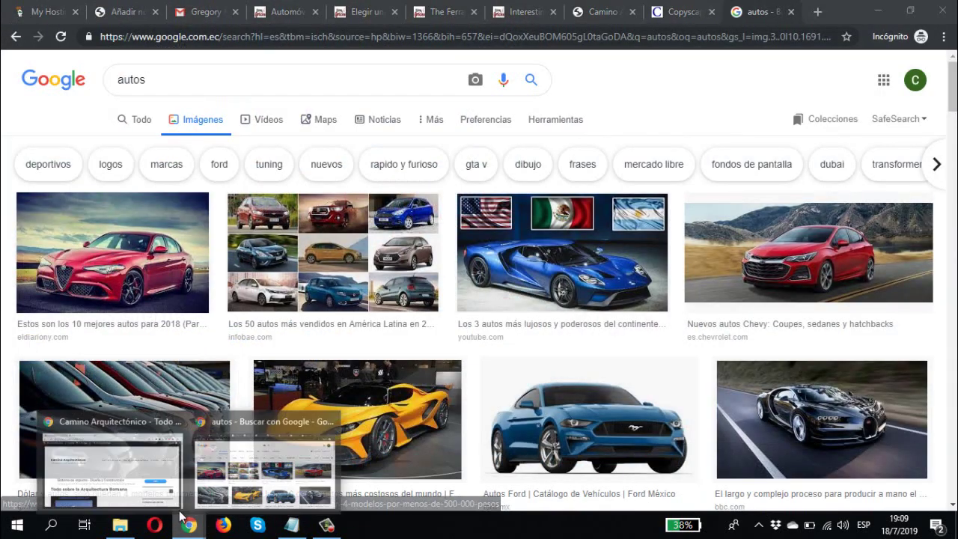
{"action": "left_click", "coordinate": [165, 468]}
Open the Camino Arquitectónico post 'Estilos Arquitectónicos'
{"action": "scroll", "coordinate": [268, 260], "scroll_direction": "down", "scroll_amount": 1}
{"action": "scroll", "coordinate": [269, 260], "scroll_direction": "down", "scroll_amount": 2}
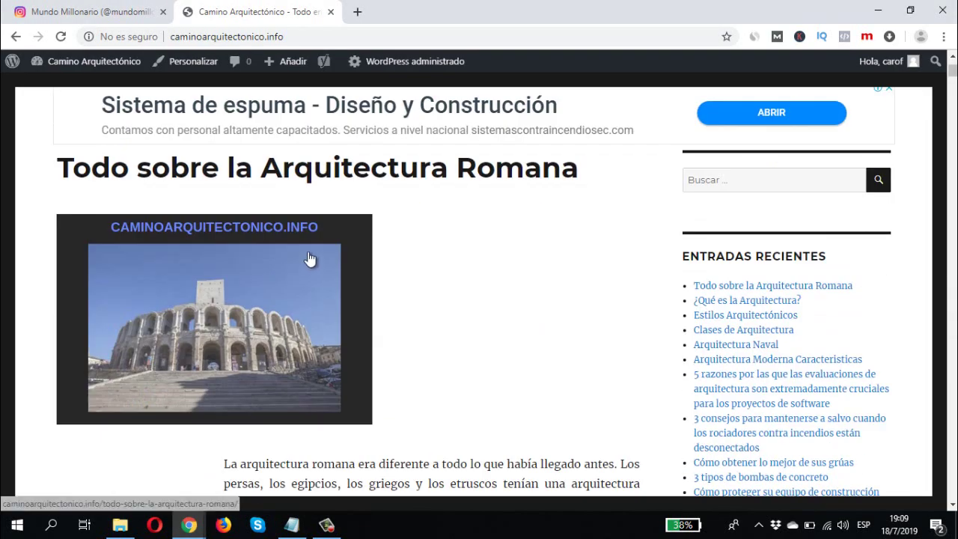
{"action": "scroll", "coordinate": [286, 345], "scroll_direction": "down", "scroll_amount": 5}
{"action": "scroll", "coordinate": [286, 345], "scroll_direction": "down", "scroll_amount": 5}
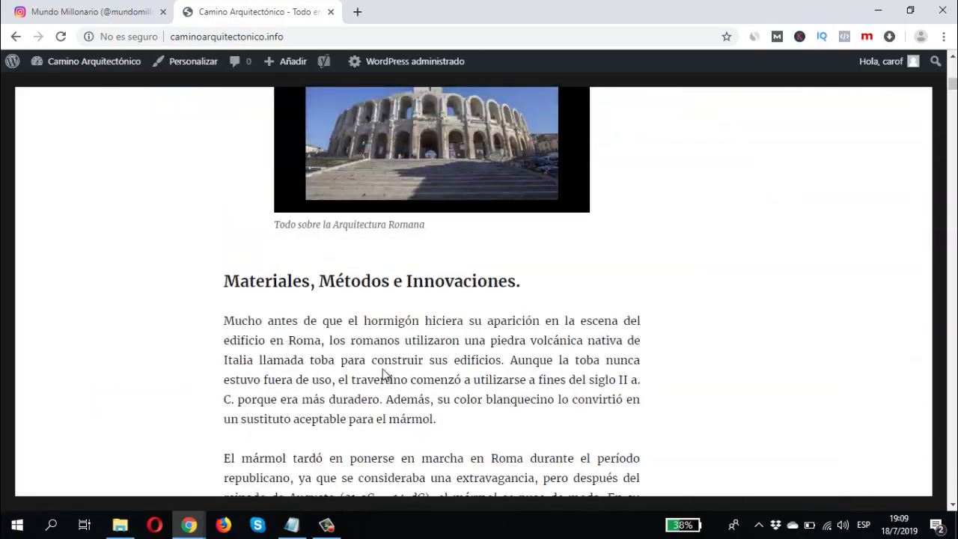
{"action": "scroll", "coordinate": [391, 267], "scroll_direction": "down", "scroll_amount": 15}
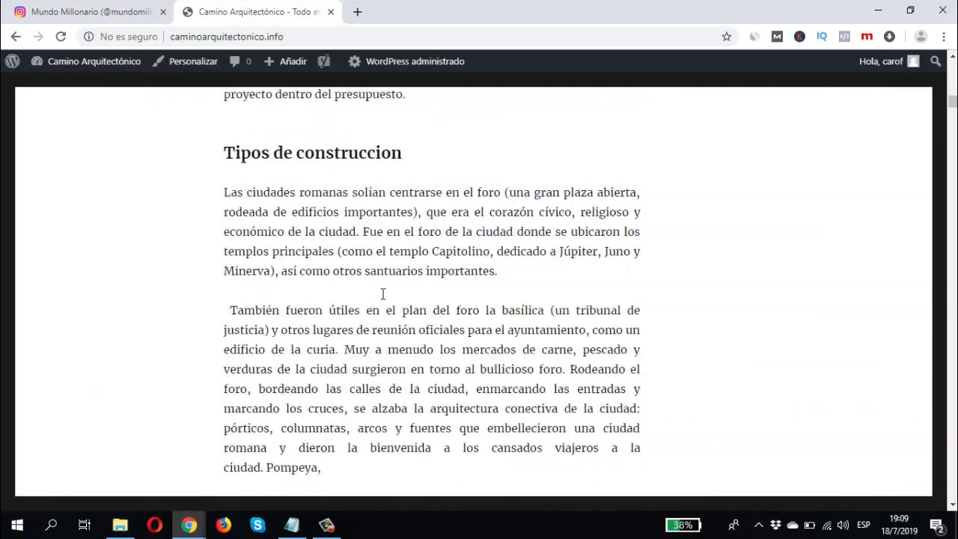
{"action": "scroll", "coordinate": [466, 337], "scroll_direction": "up", "scroll_amount": 15}
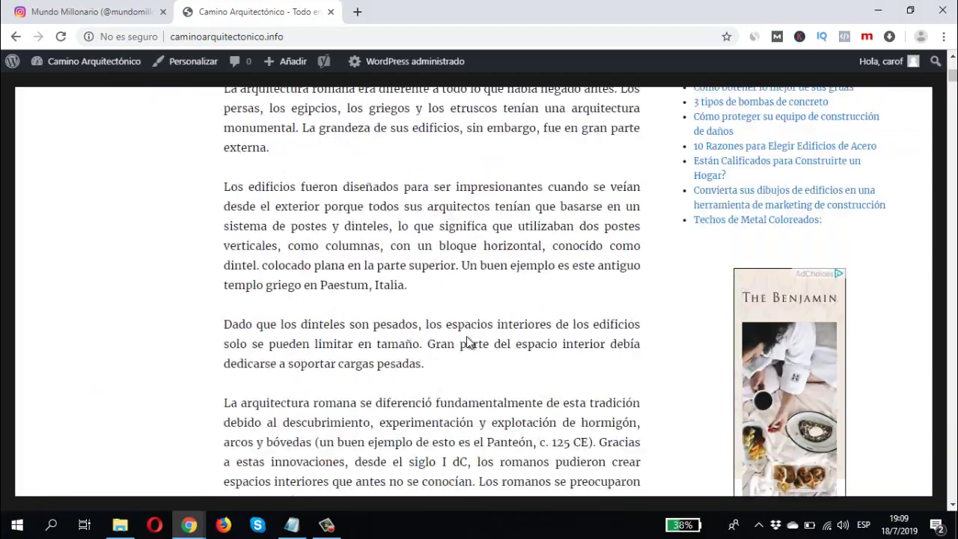
{"action": "scroll", "coordinate": [525, 354], "scroll_direction": "up", "scroll_amount": 4}
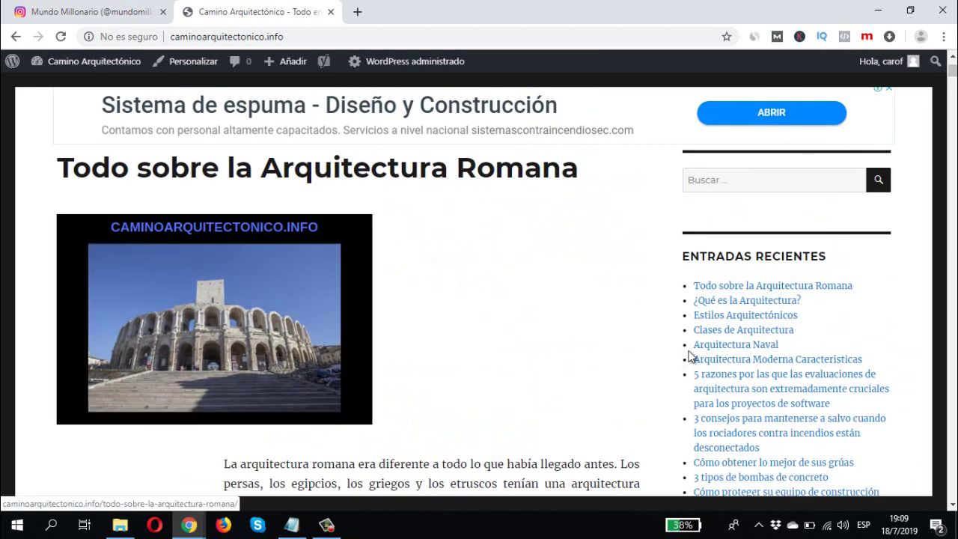
{"action": "left_click", "coordinate": [744, 318]}
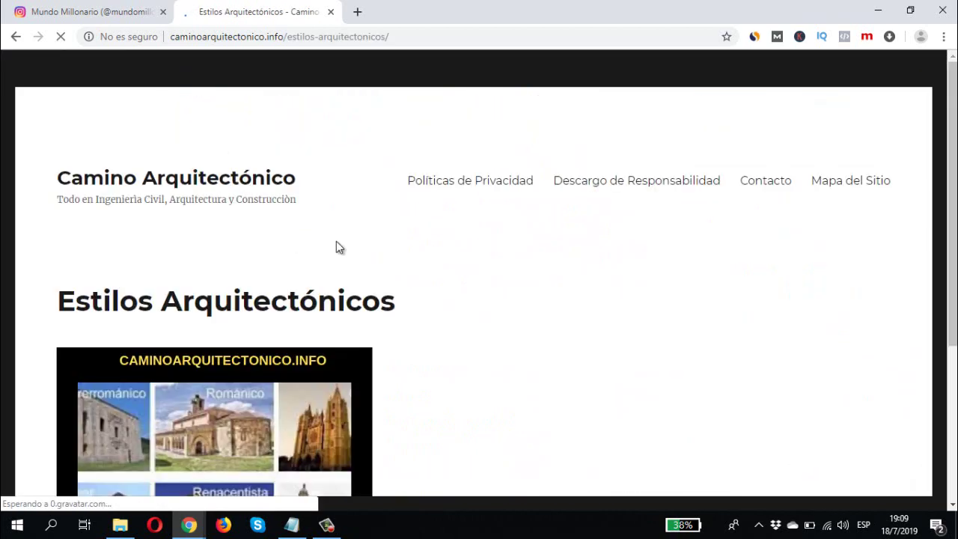
Switch to the incognito Chrome window showing Google Images results for 'autos'
{"action": "scroll", "coordinate": [269, 346], "scroll_direction": "down", "scroll_amount": 3}
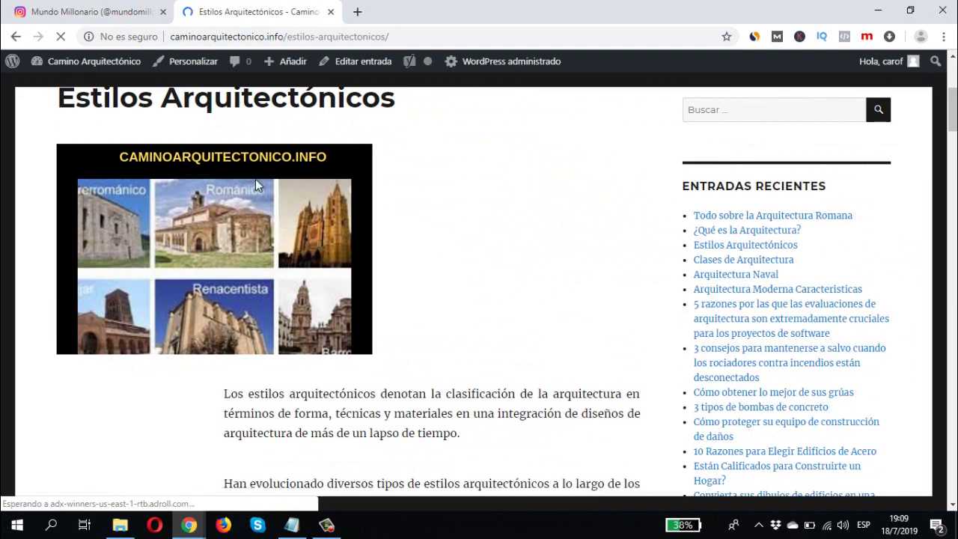
{"action": "scroll", "coordinate": [316, 355], "scroll_direction": "down", "scroll_amount": 15}
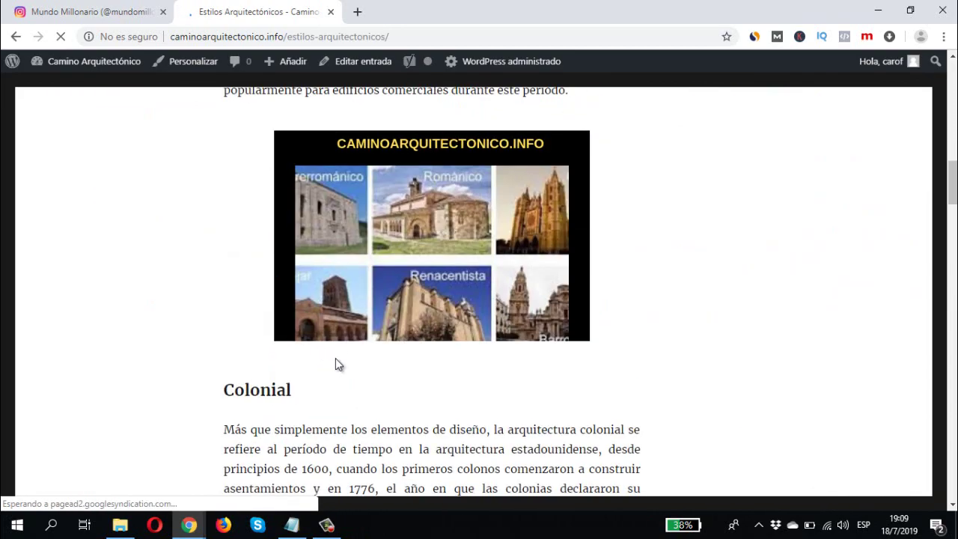
{"action": "mouse_move", "coordinate": [189, 524]}
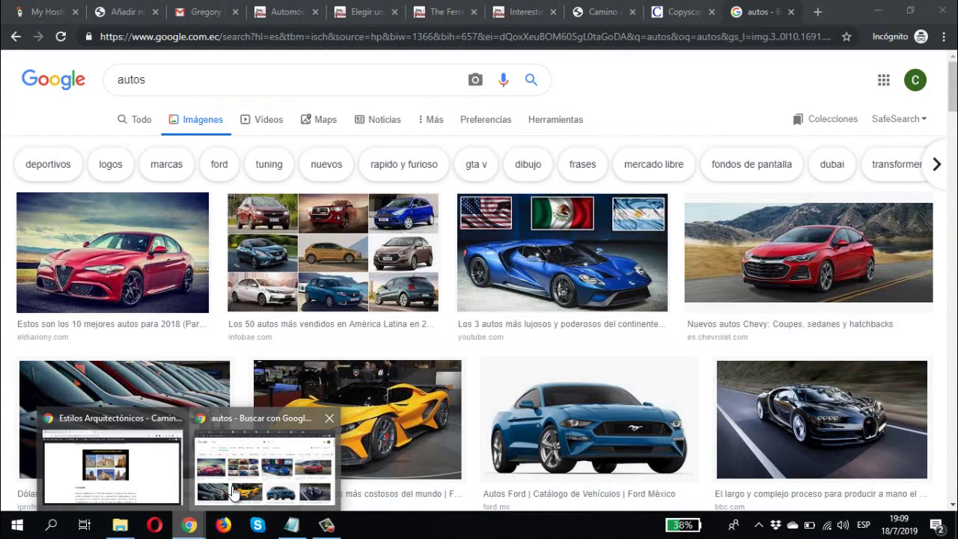
{"action": "left_click", "coordinate": [239, 467]}
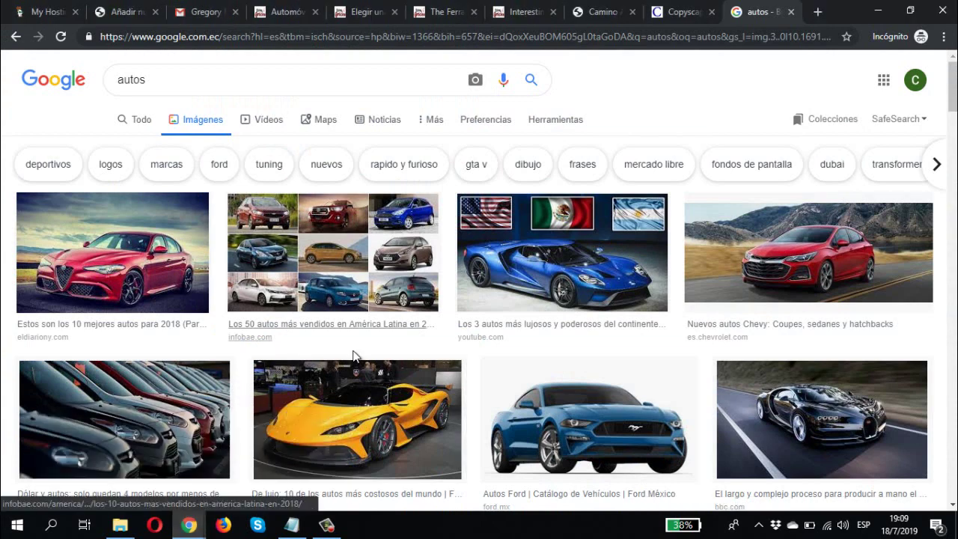
{"action": "left_click", "coordinate": [124, 12]}
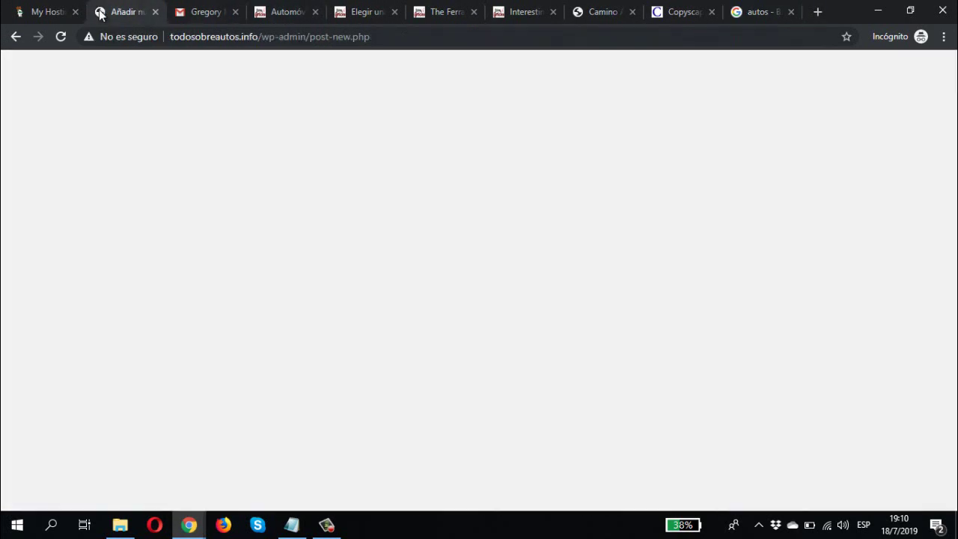
{"action": "scroll", "coordinate": [180, 108], "scroll_direction": "up", "scroll_amount": 6}
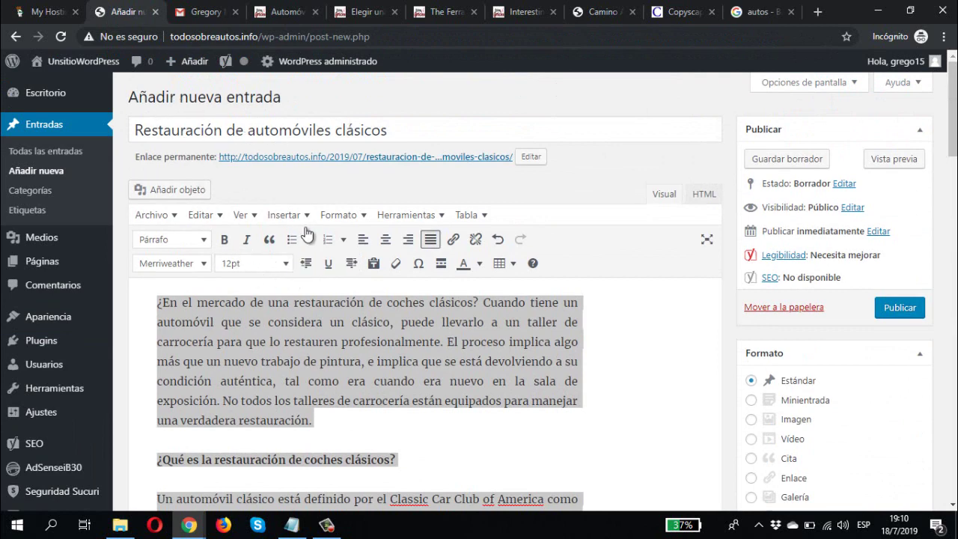
Search Google Images for 'autos clasicos'
{"action": "left_click", "coordinate": [759, 12]}
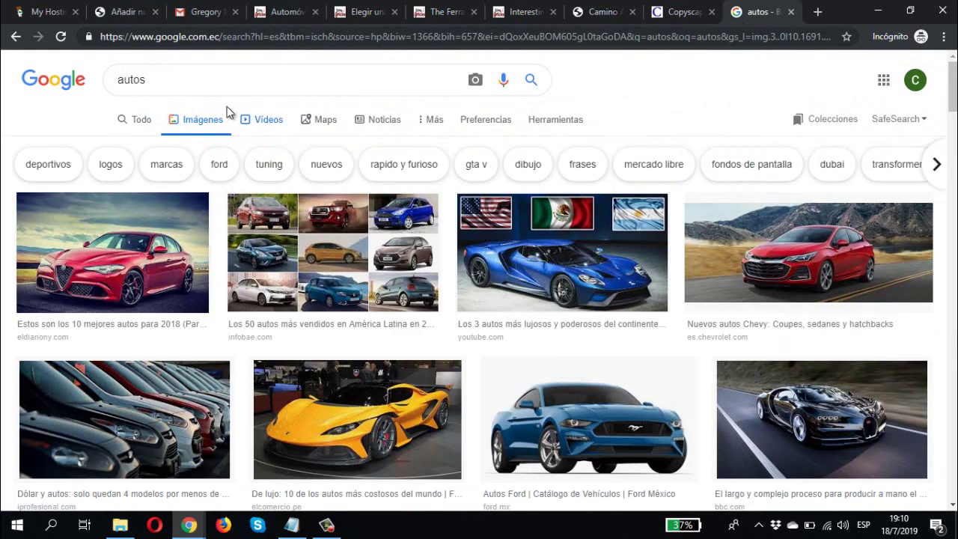
{"action": "left_click", "coordinate": [201, 83]}
{"action": "type", "text": "clasicos"}
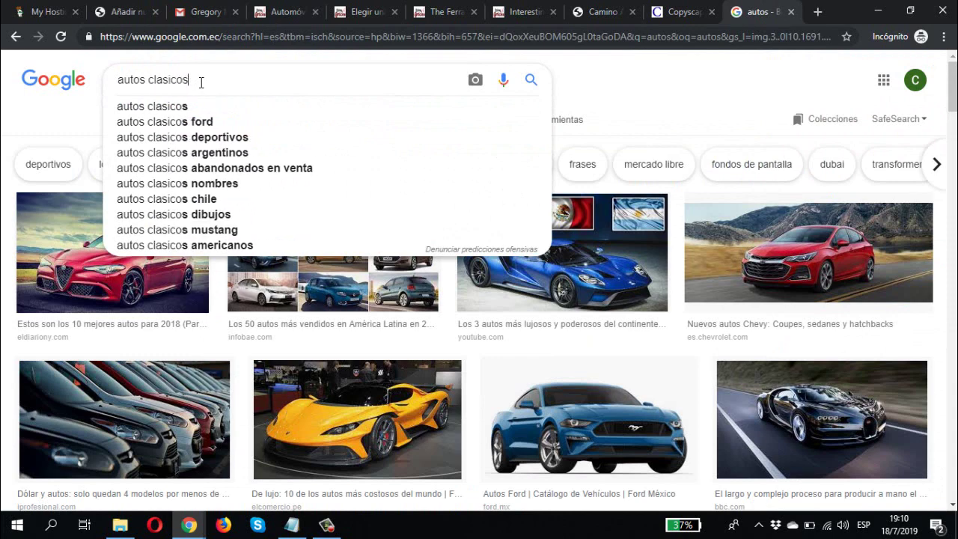
{"action": "key", "text": "Return"}
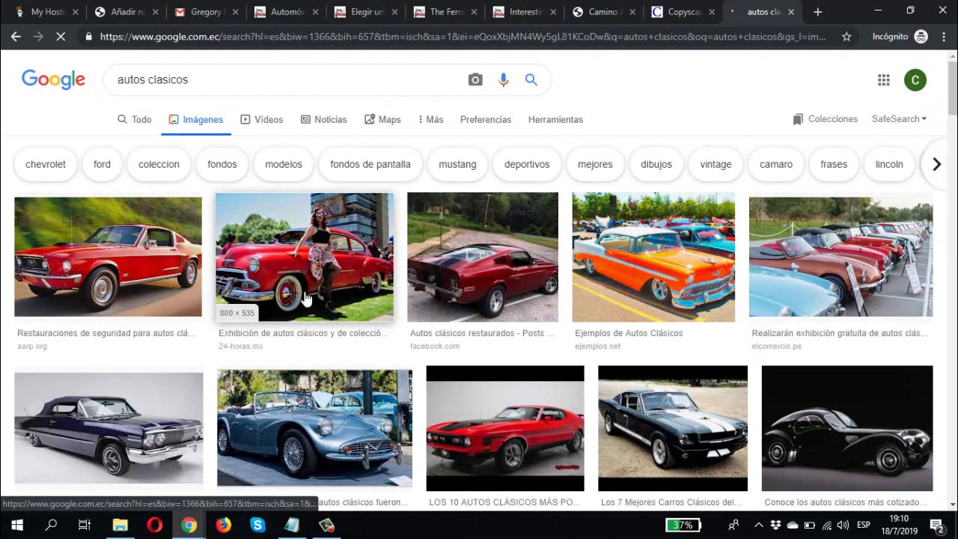
Save the orange classic car photo as clasico1.jpg, then return to WordPress
{"action": "left_click", "coordinate": [638, 287]}
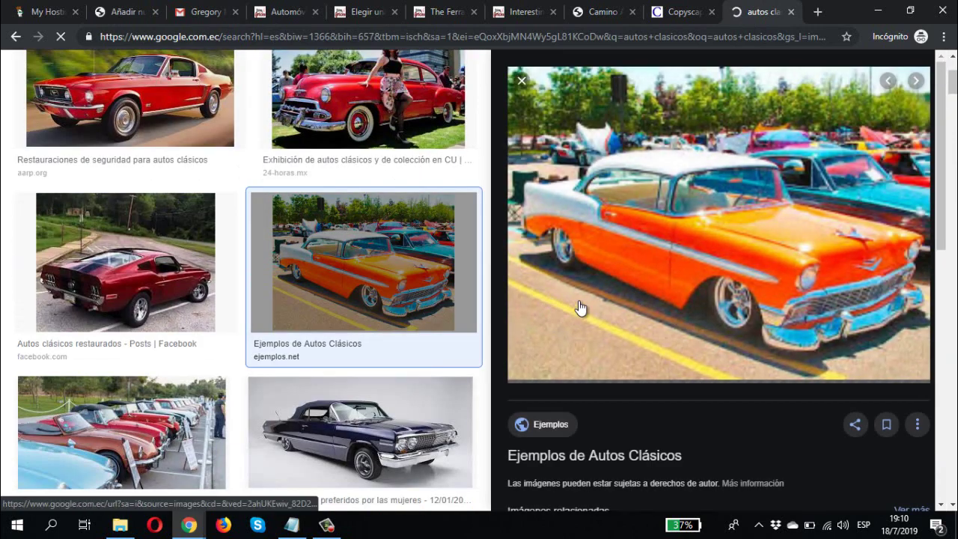
{"action": "right_click", "coordinate": [633, 282]}
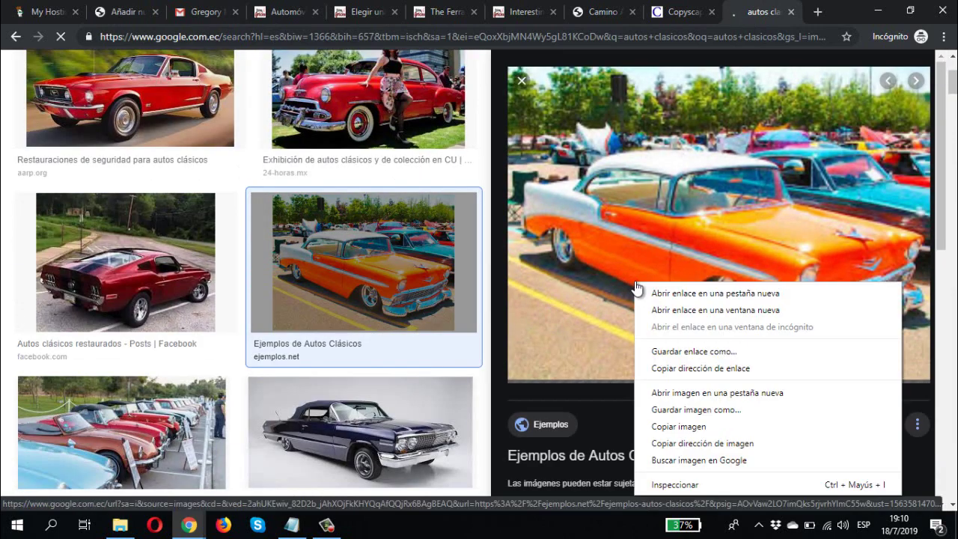
{"action": "left_click", "coordinate": [685, 412]}
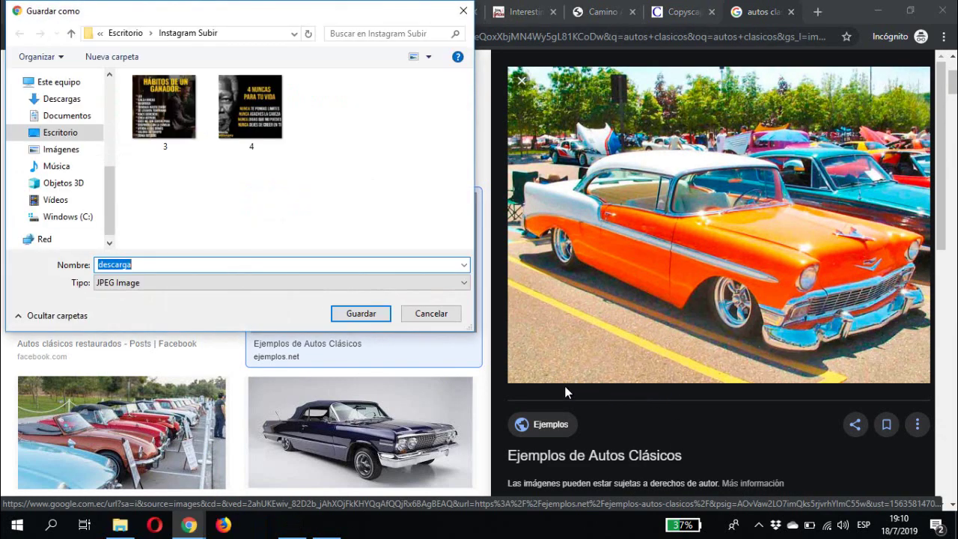
{"action": "type", "text": "clasico1"}
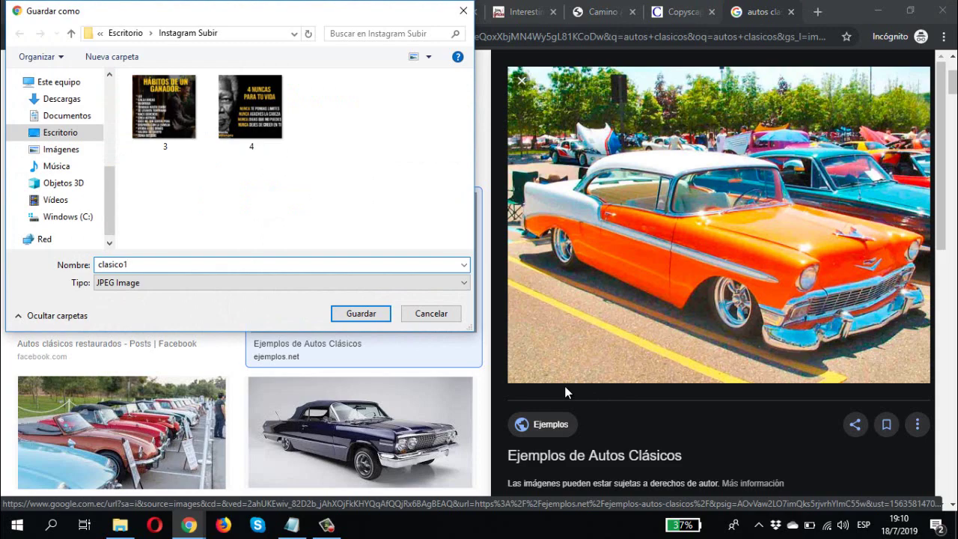
{"action": "key", "text": "Return"}
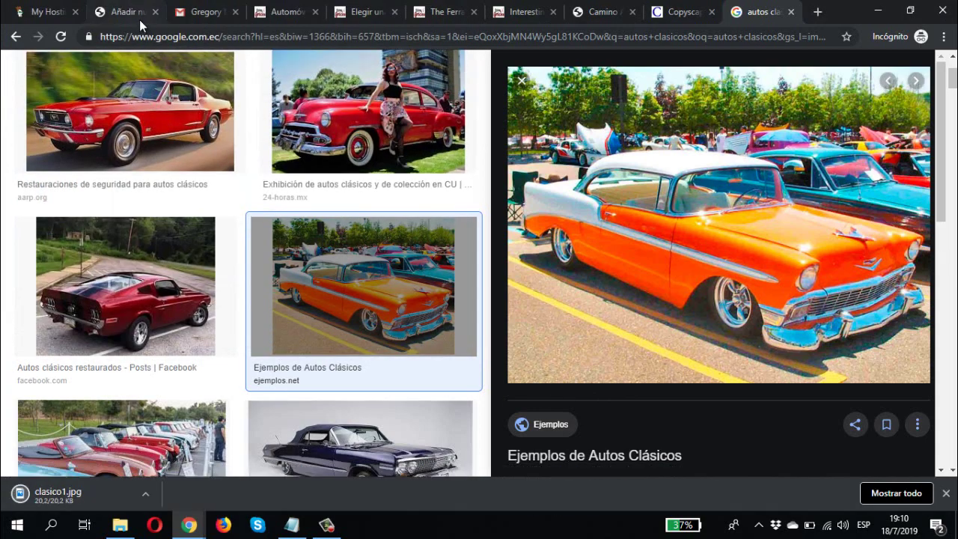
{"action": "left_click", "coordinate": [139, 20]}
Upload clasico1.jpg and set it as the post's featured image
{"action": "scroll", "coordinate": [841, 363], "scroll_direction": "down", "scroll_amount": 5}
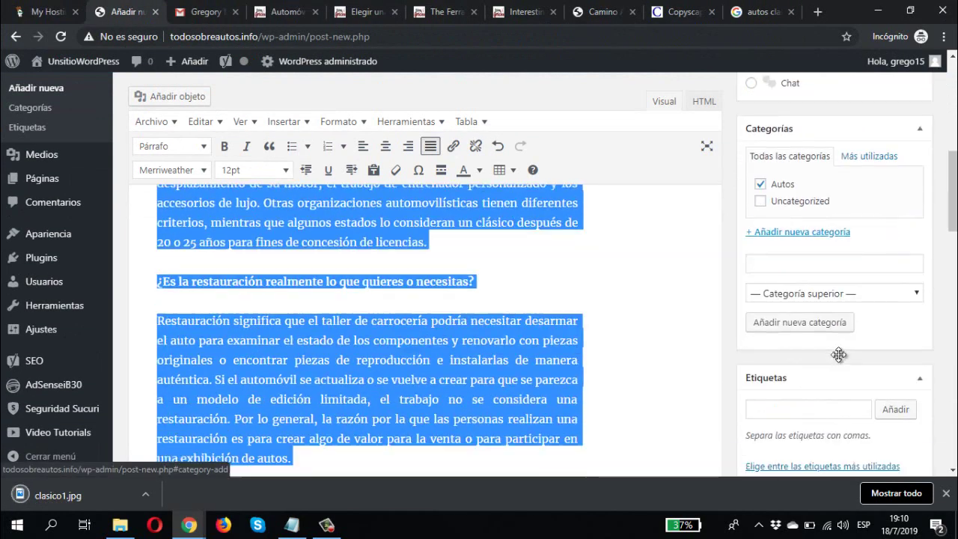
{"action": "scroll", "coordinate": [845, 343], "scroll_direction": "down", "scroll_amount": 2}
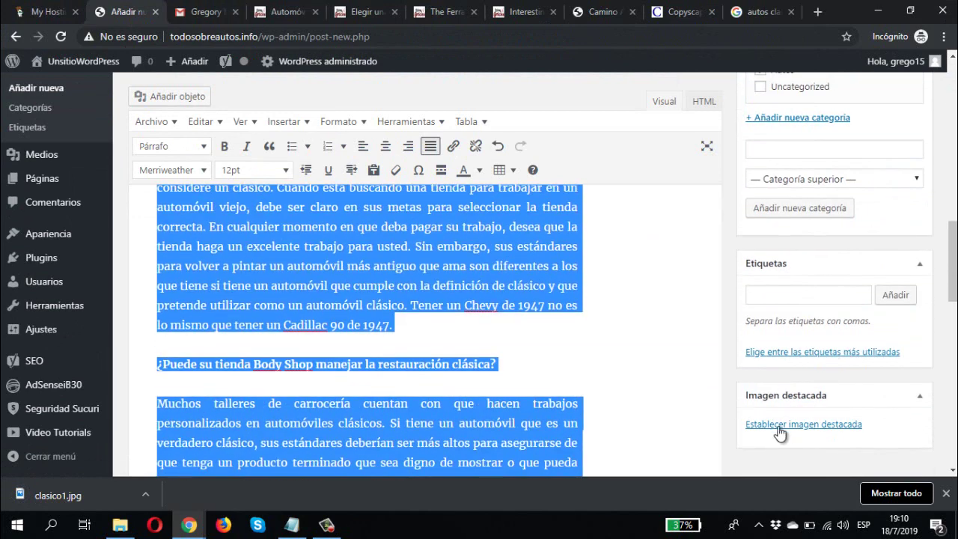
{"action": "left_click", "coordinate": [814, 425]}
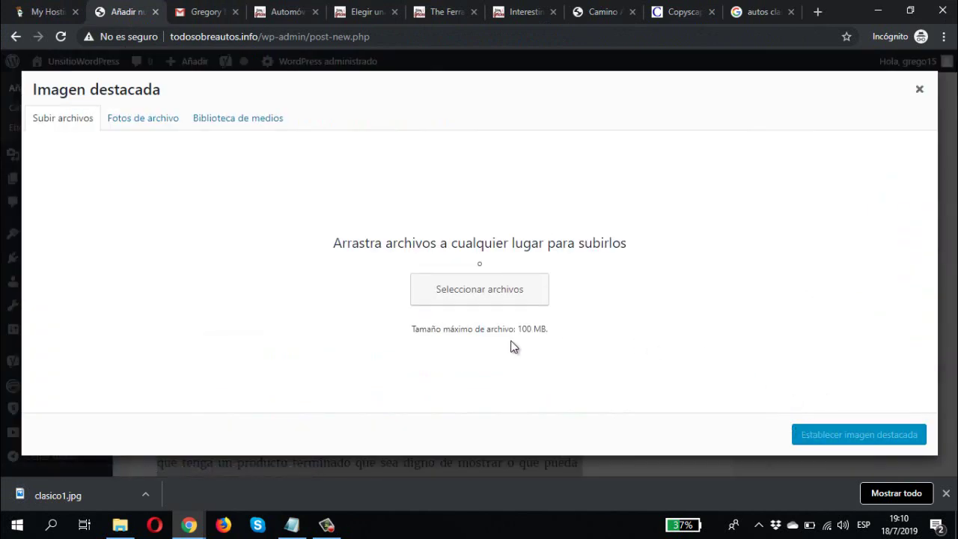
{"action": "left_click_drag", "start_coordinate": [72, 498], "coordinate": [471, 289]}
{"action": "left_click_drag", "start_coordinate": [385, 298], "coordinate": [386, 296]}
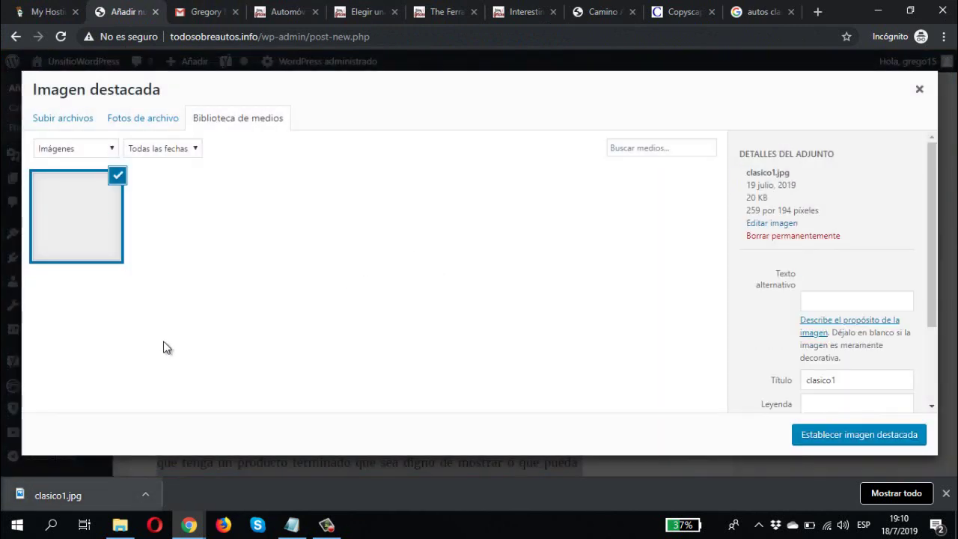
{"action": "left_click", "coordinate": [859, 440]}
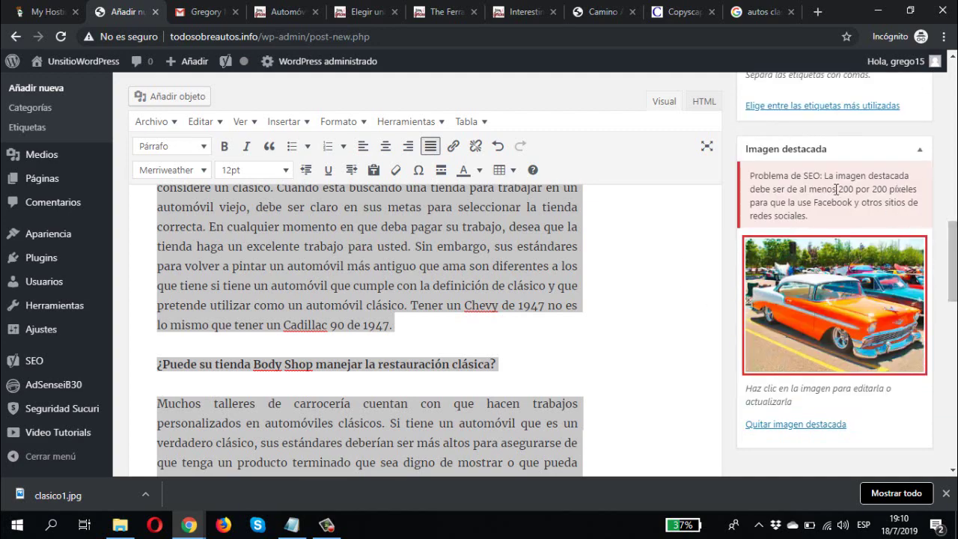
{"action": "left_click_drag", "start_coordinate": [953, 262], "coordinate": [953, 116]}
{"action": "scroll", "coordinate": [903, 265], "scroll_direction": "up", "scroll_amount": 1}
Publish the 'Restauración de automóviles clásicos' post
{"action": "left_click", "coordinate": [896, 282]}
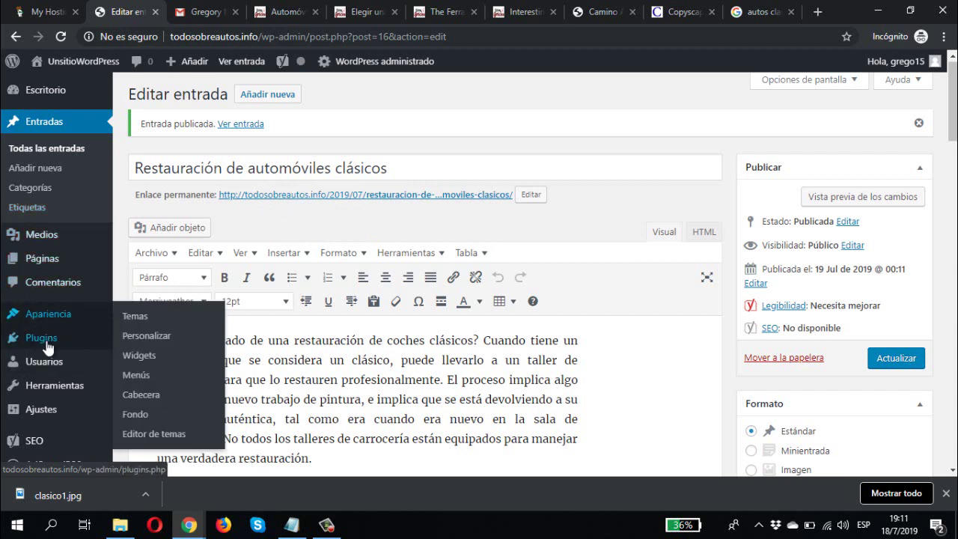
{"action": "mouse_move", "coordinate": [54, 409]}
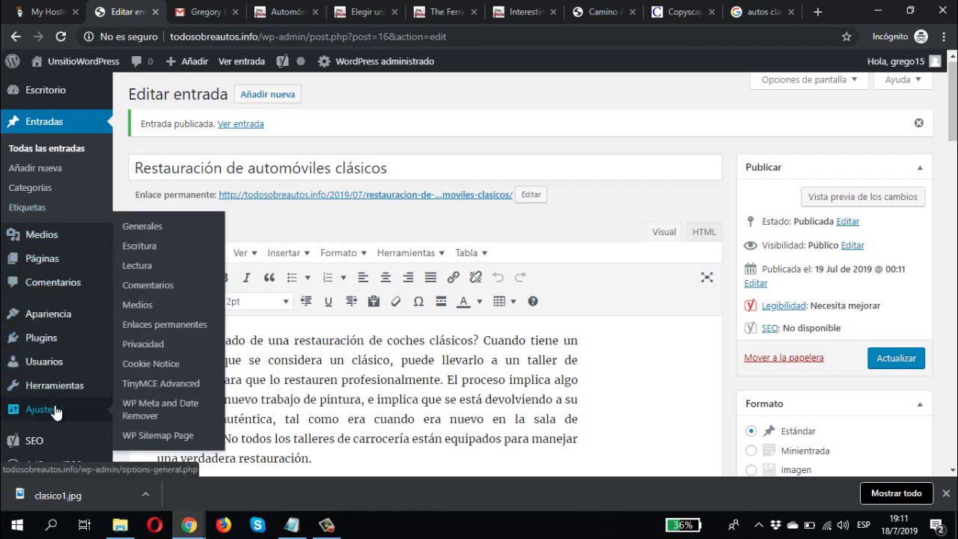
Switch permalinks to 'Nombre de la entrada' (/%postname%/), save, and show the Entradas list
{"action": "left_click", "coordinate": [171, 327]}
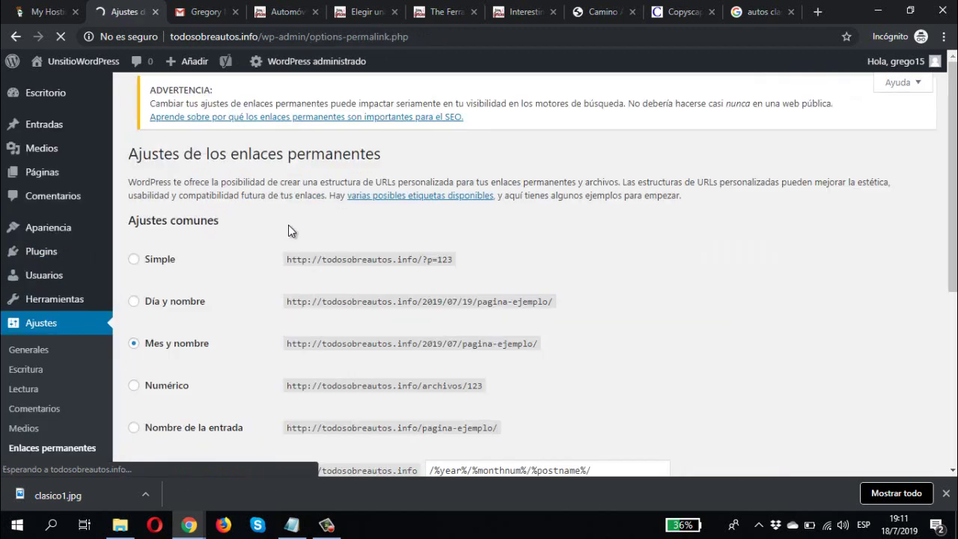
{"action": "scroll", "coordinate": [291, 226], "scroll_direction": "down", "scroll_amount": 3}
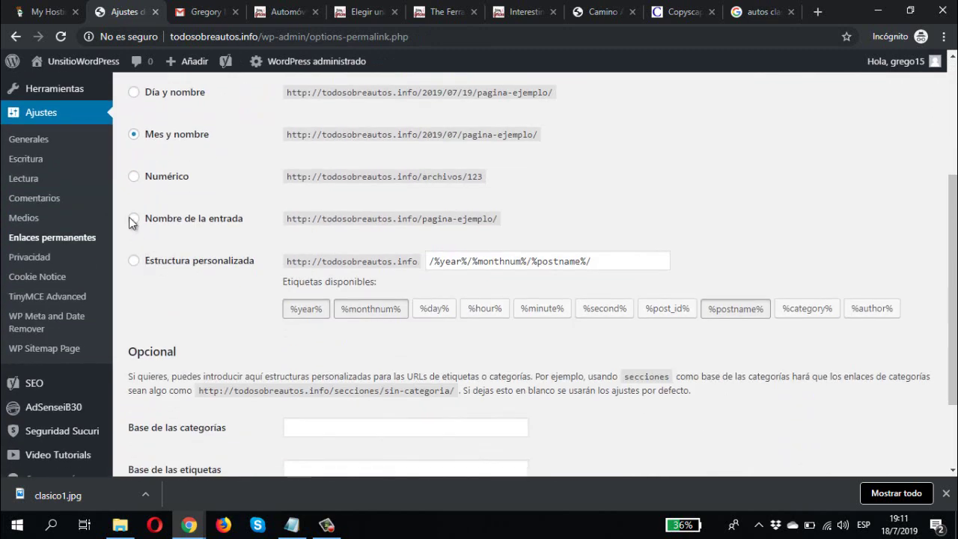
{"action": "left_click", "coordinate": [135, 220]}
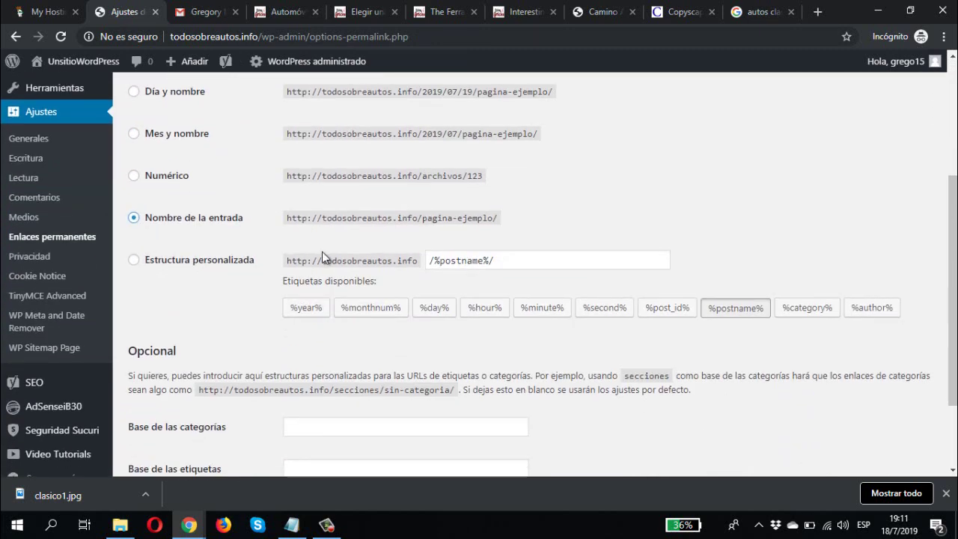
{"action": "scroll", "coordinate": [321, 251], "scroll_direction": "down", "scroll_amount": 2}
{"action": "left_click", "coordinate": [210, 409]}
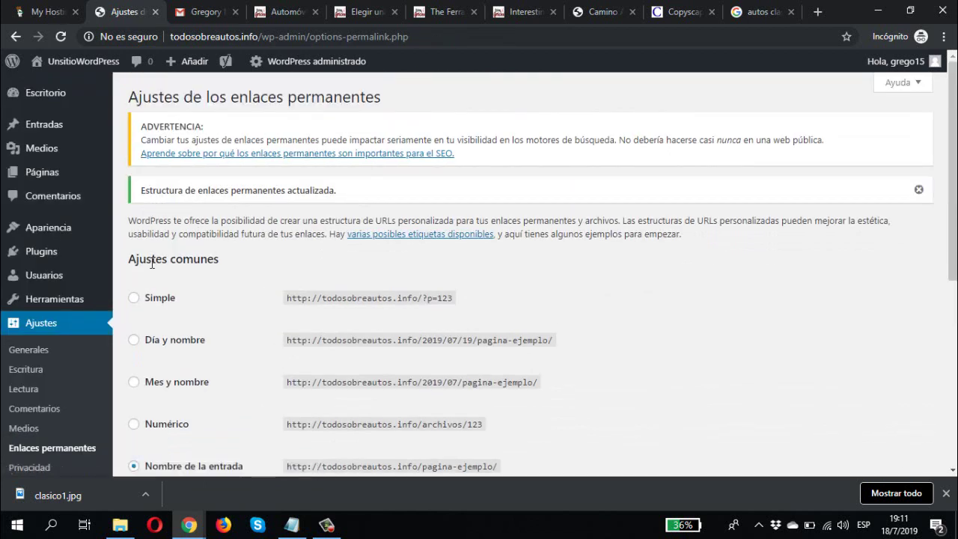
{"action": "left_click", "coordinate": [45, 125]}
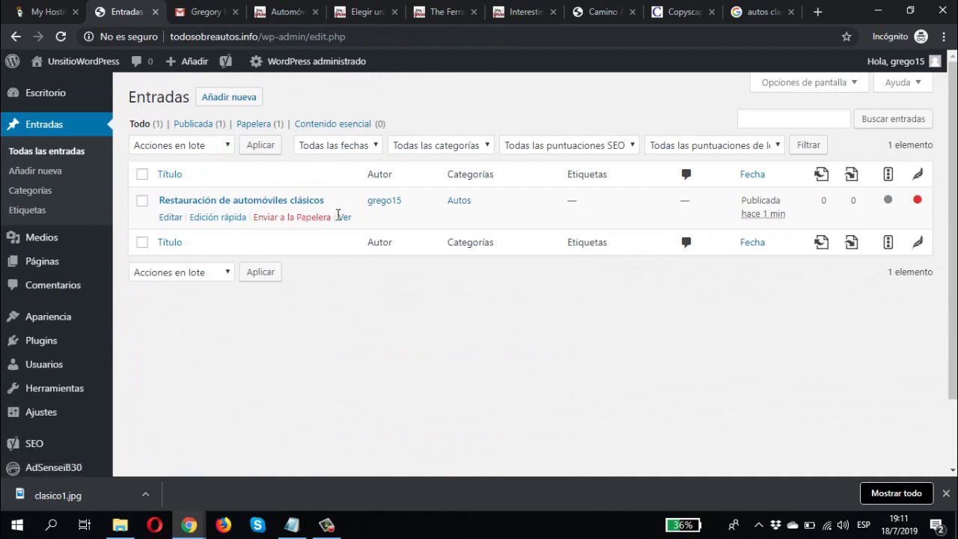
View the live 'Restauración de automóviles clásicos' post and scroll through it
{"action": "left_click", "coordinate": [344, 218]}
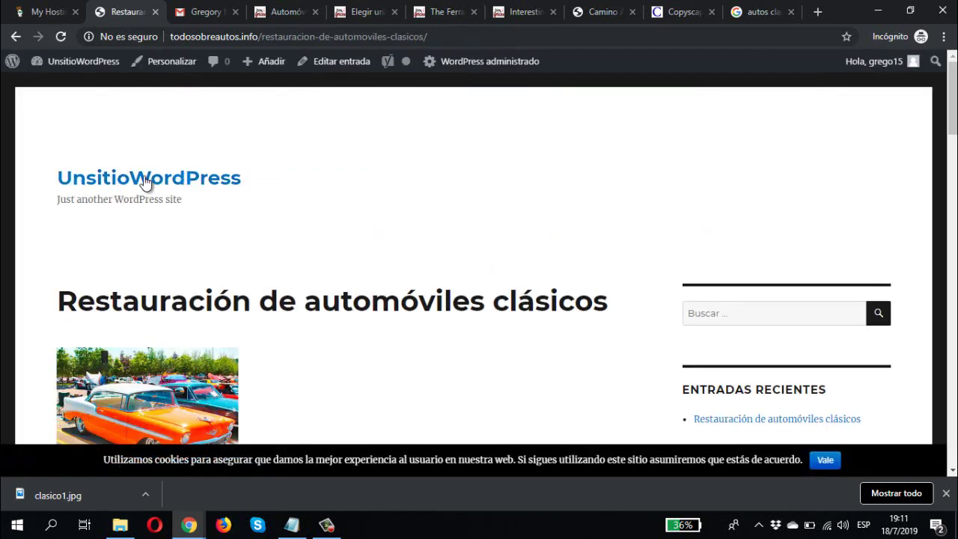
{"action": "scroll", "coordinate": [268, 240], "scroll_direction": "down", "scroll_amount": 3}
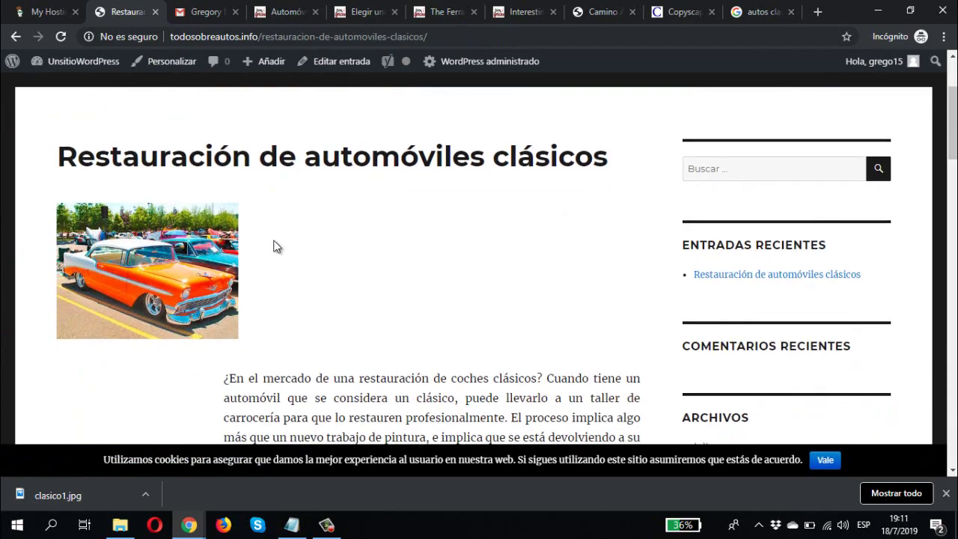
{"action": "scroll", "coordinate": [285, 242], "scroll_direction": "down", "scroll_amount": 15}
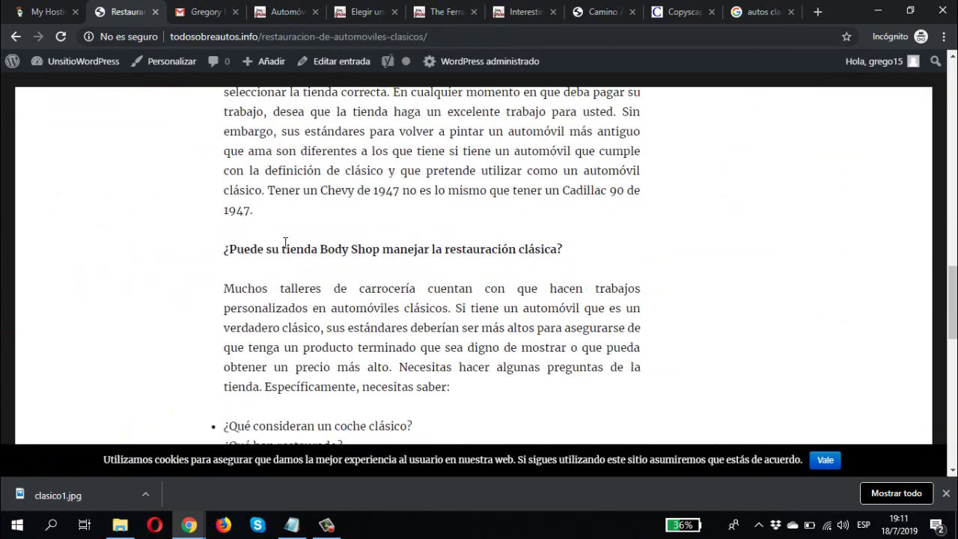
{"action": "scroll", "coordinate": [284, 249], "scroll_direction": "up", "scroll_amount": 2}
{"action": "scroll", "coordinate": [284, 247], "scroll_direction": "down", "scroll_amount": 5}
{"action": "scroll", "coordinate": [288, 254], "scroll_direction": "up", "scroll_amount": 12}
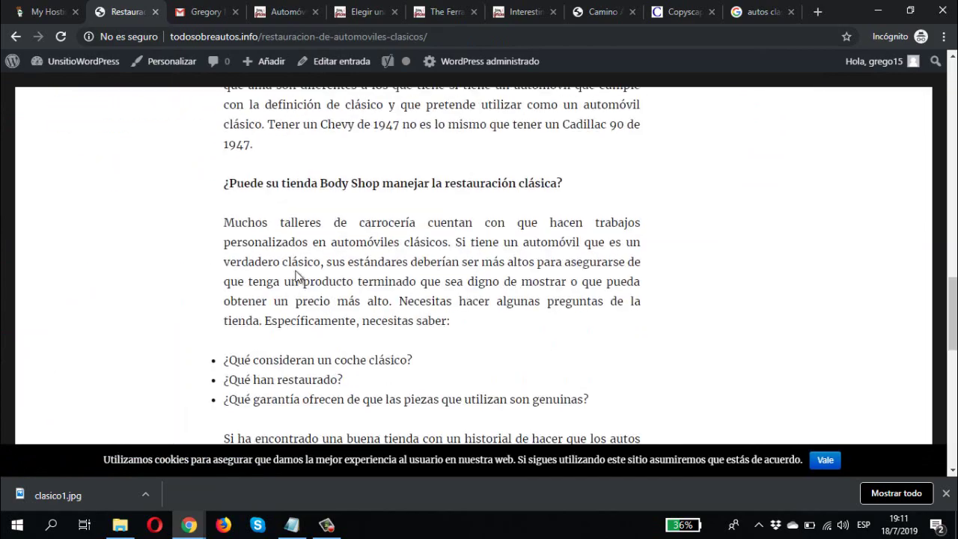
{"action": "scroll", "coordinate": [299, 277], "scroll_direction": "up", "scroll_amount": 5}
{"action": "scroll", "coordinate": [767, 313], "scroll_direction": "up", "scroll_amount": 2}
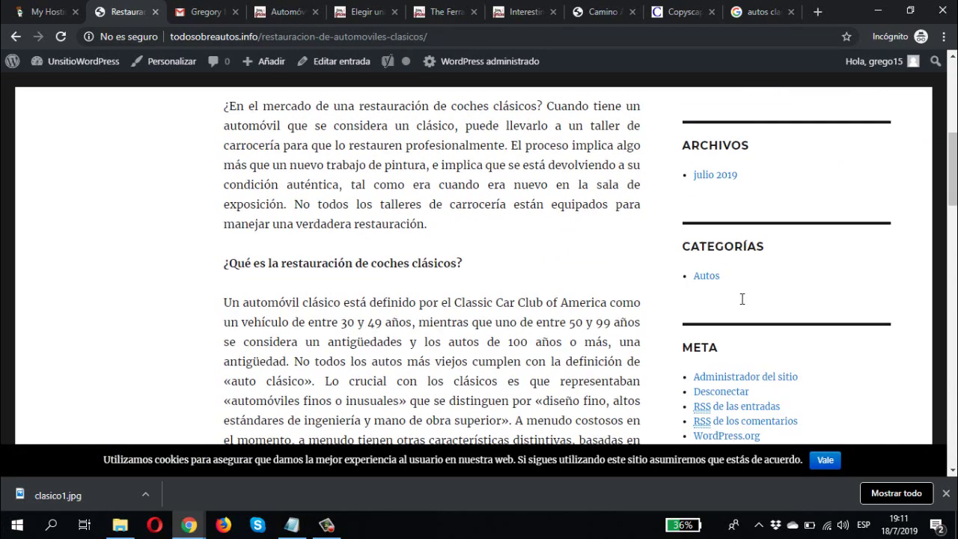
{"action": "scroll", "coordinate": [776, 367], "scroll_direction": "down", "scroll_amount": 7}
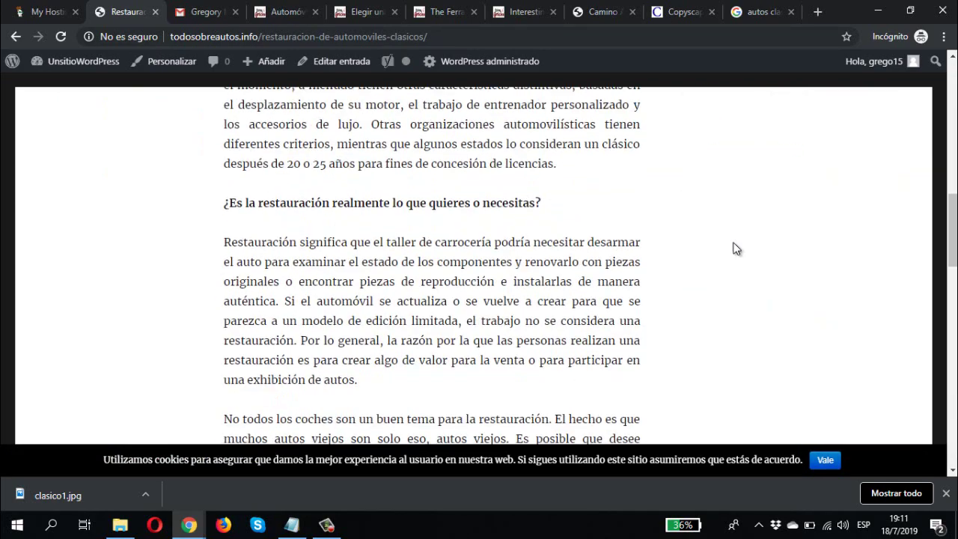
{"action": "scroll", "coordinate": [750, 327], "scroll_direction": "up", "scroll_amount": 4}
{"action": "scroll", "coordinate": [757, 244], "scroll_direction": "up", "scroll_amount": 10}
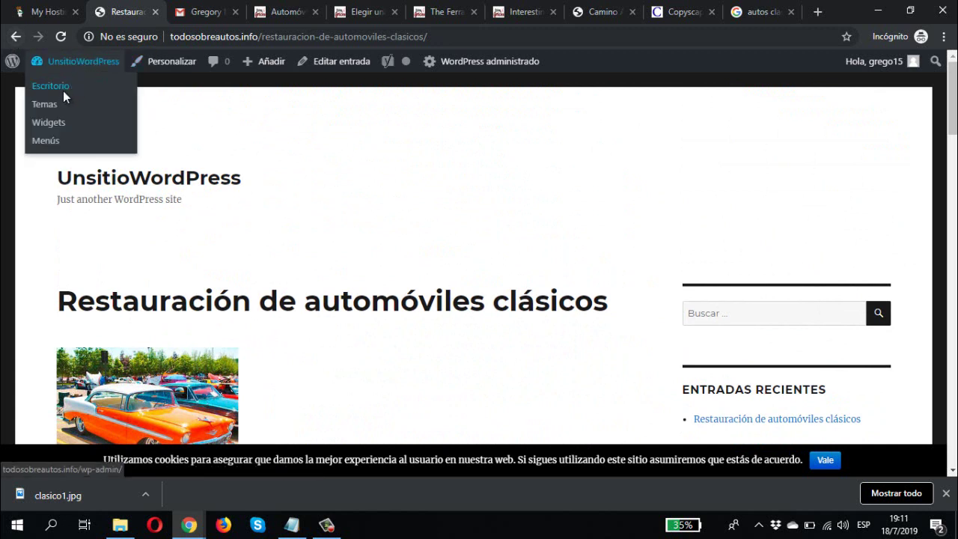
Delete the Comentarios recientes, Archivos, Categorías and Meta widgets from the sidebar
{"action": "left_click", "coordinate": [63, 91]}
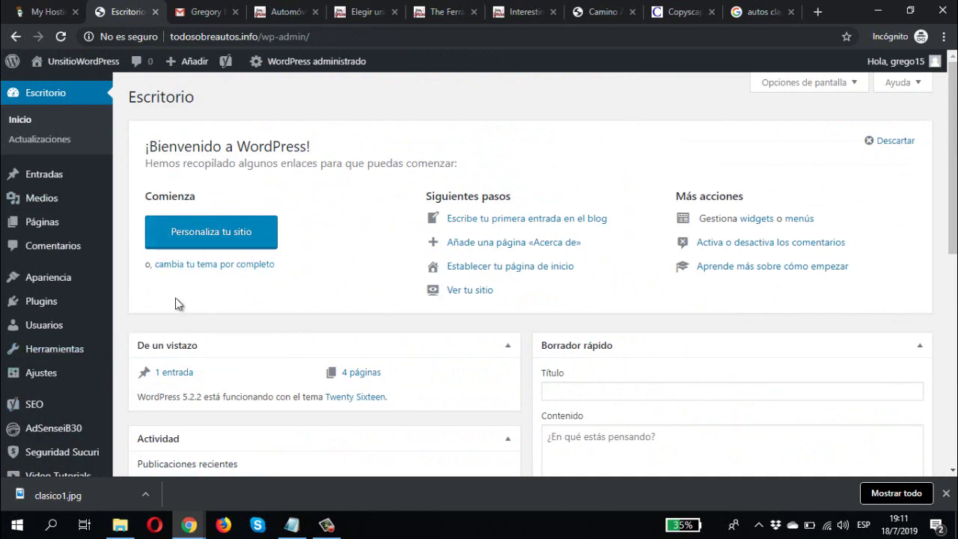
{"action": "mouse_move", "coordinate": [41, 278]}
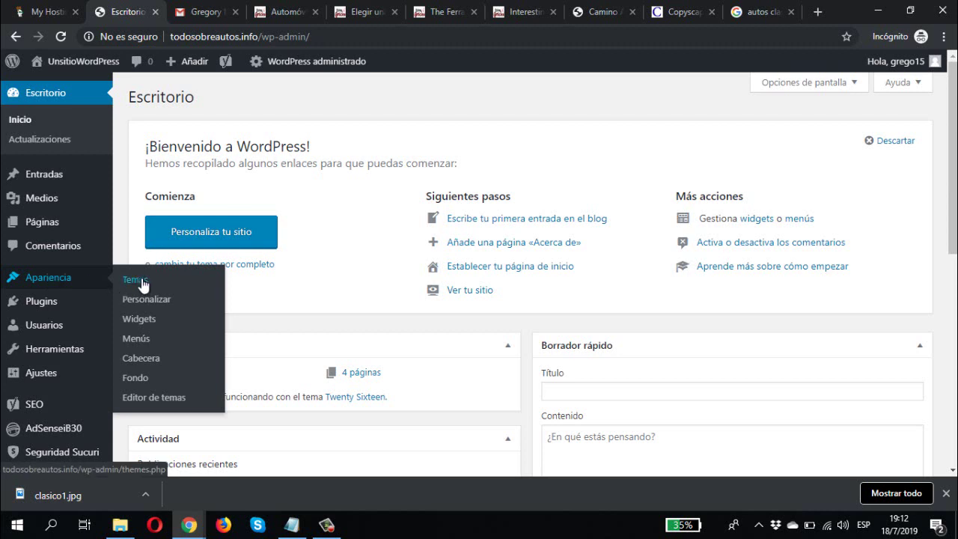
{"action": "left_click", "coordinate": [142, 325]}
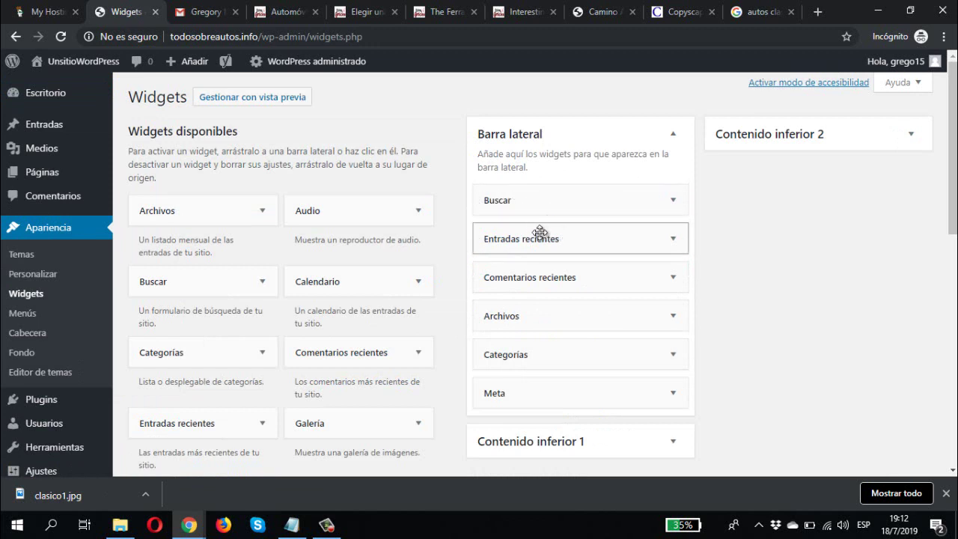
{"action": "left_click", "coordinate": [562, 279]}
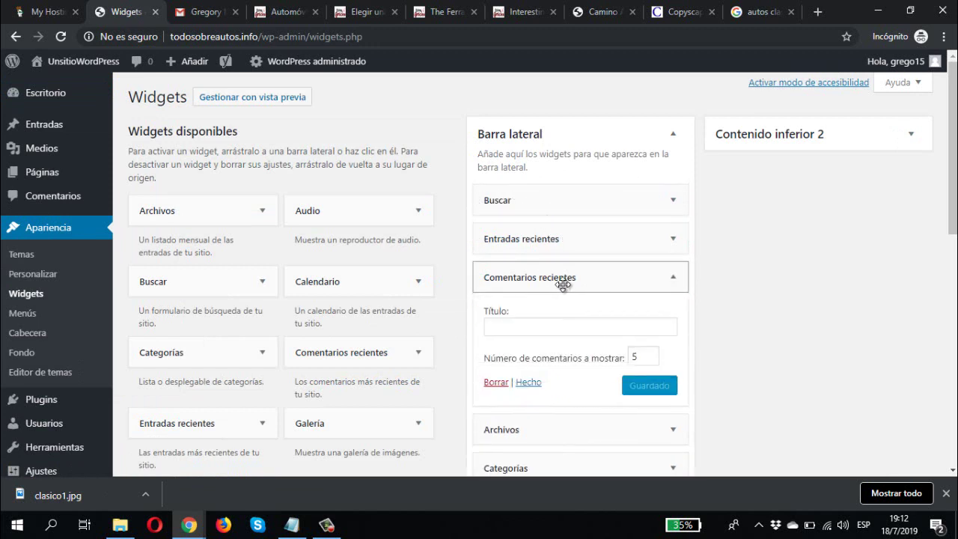
{"action": "left_click", "coordinate": [497, 383]}
{"action": "left_click", "coordinate": [526, 282]}
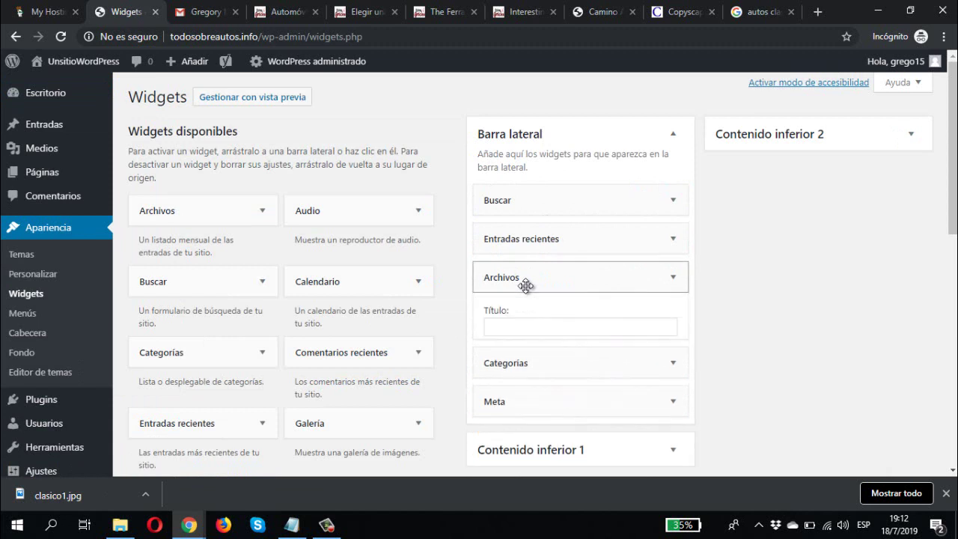
{"action": "left_click", "coordinate": [496, 394]}
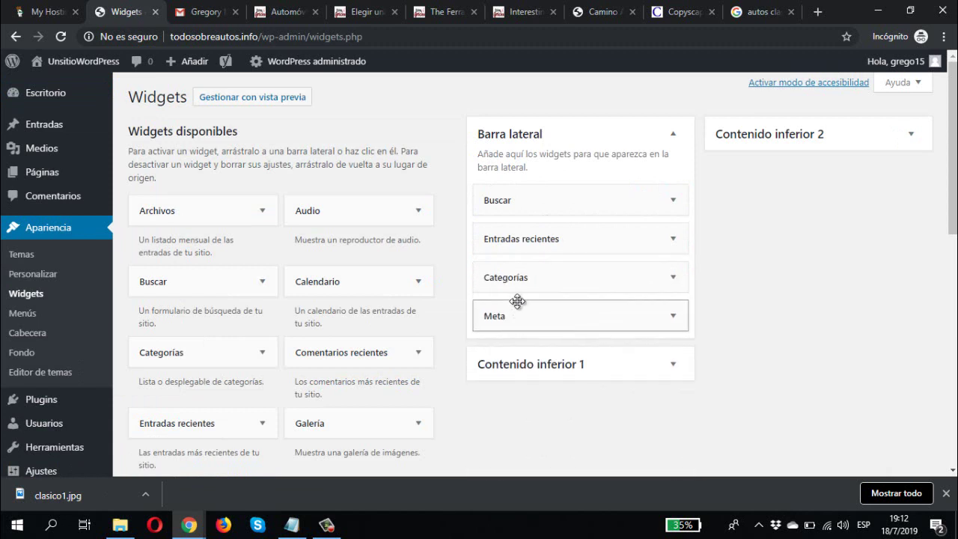
{"action": "left_click", "coordinate": [513, 278]}
{"action": "left_click", "coordinate": [494, 408]}
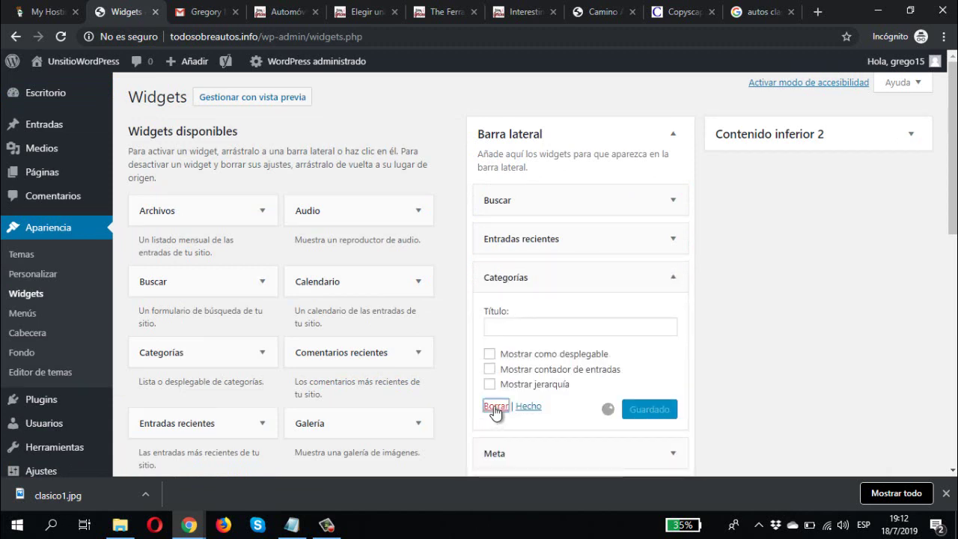
{"action": "left_click", "coordinate": [538, 292]}
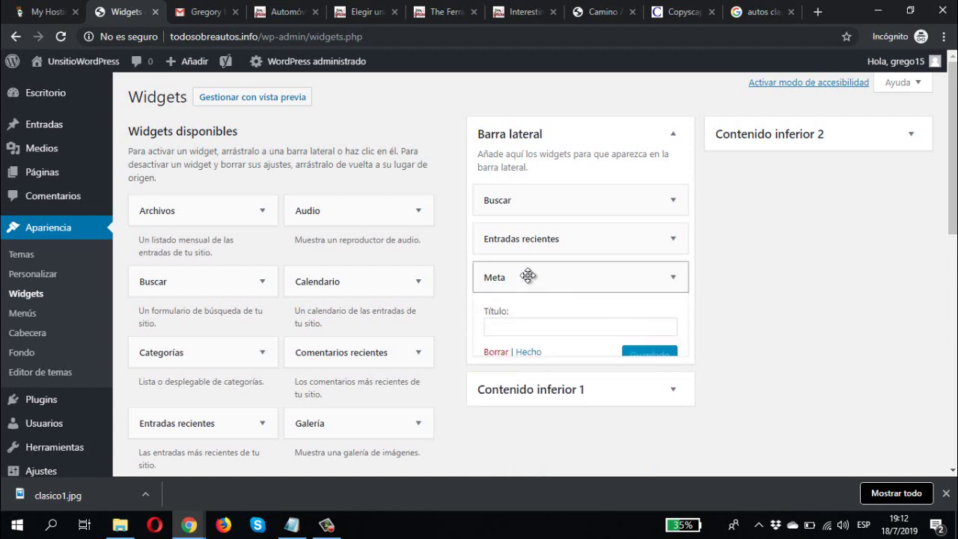
{"action": "left_click", "coordinate": [496, 352]}
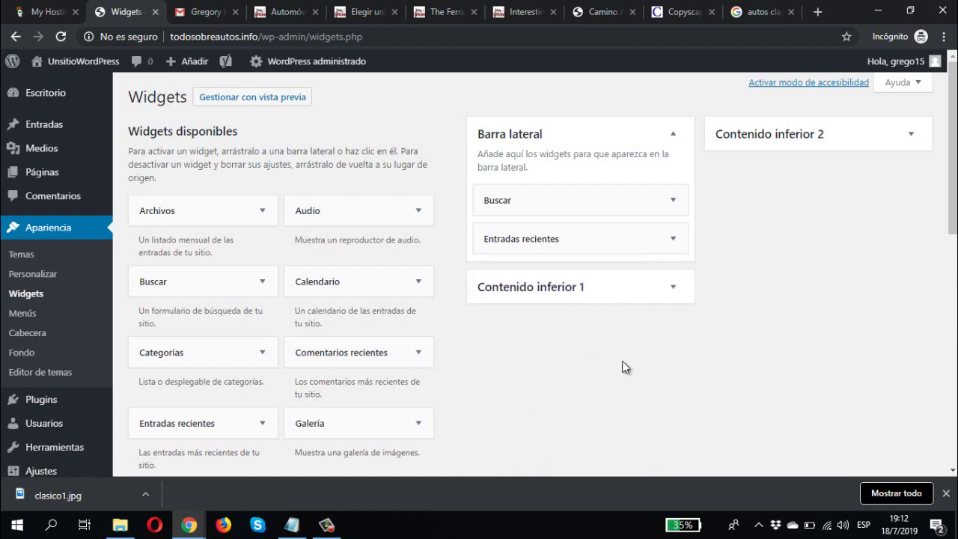
In the Customizer's Site Identity, change the site title to 'TODO SOBRE AUTOS'
{"action": "left_click", "coordinate": [28, 275]}
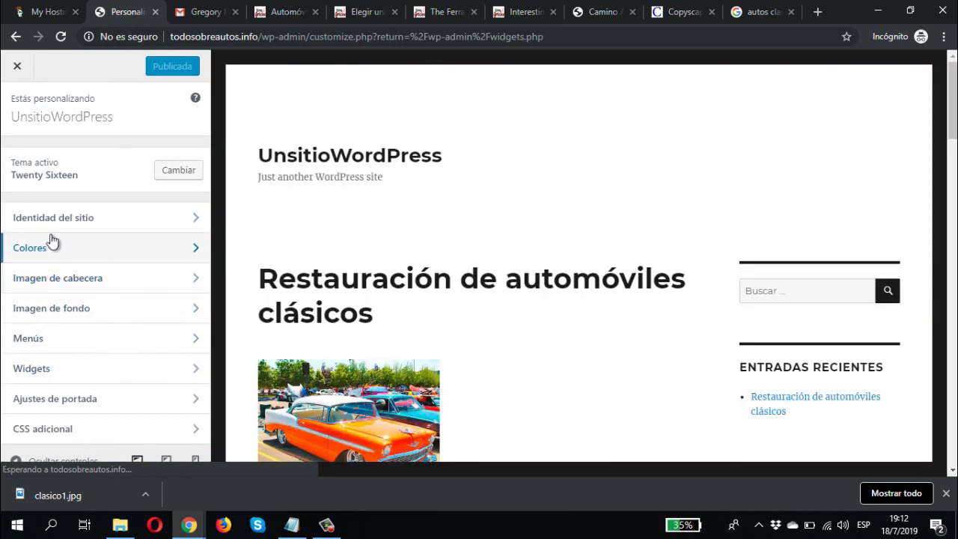
{"action": "left_click", "coordinate": [116, 218]}
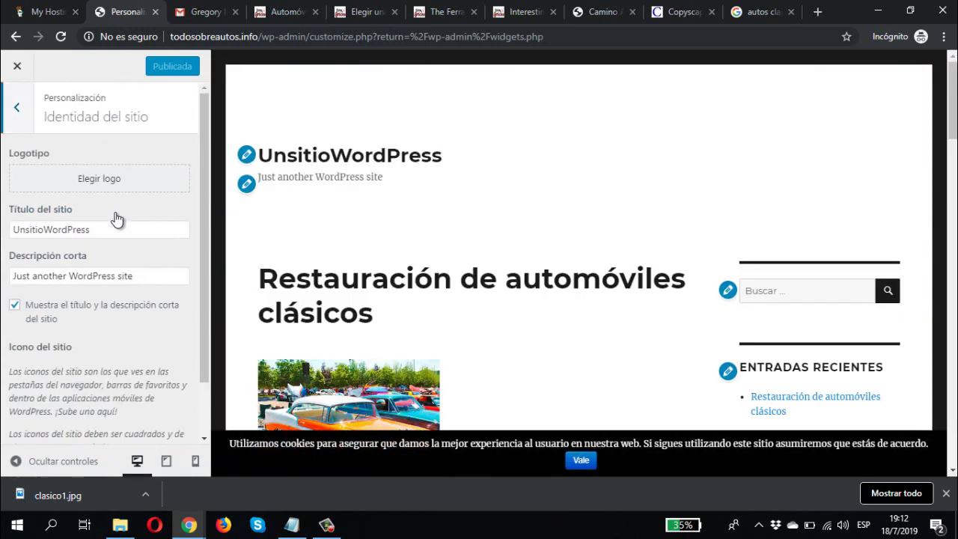
{"action": "left_click_drag", "start_coordinate": [105, 226], "coordinate": [32, 229]}
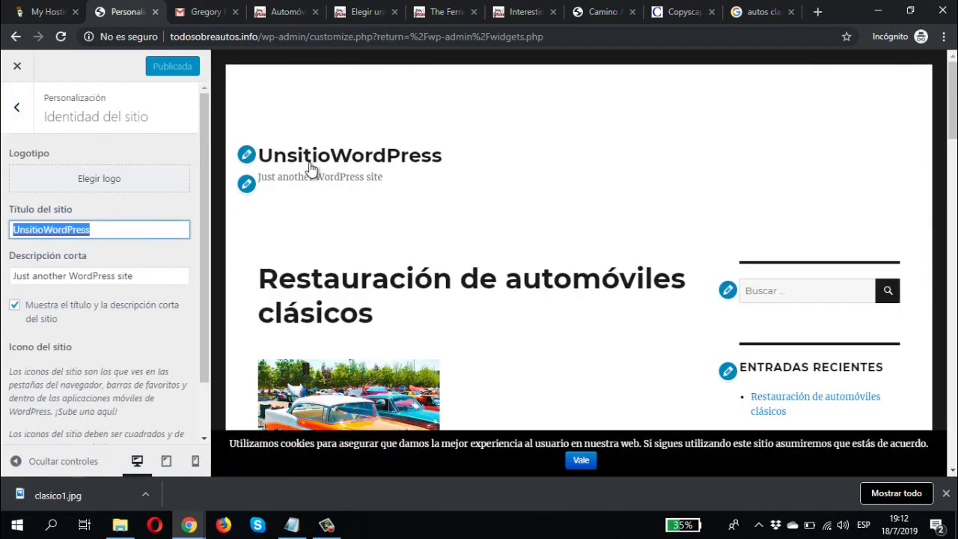
{"action": "key", "text": "Caps_Lock"}
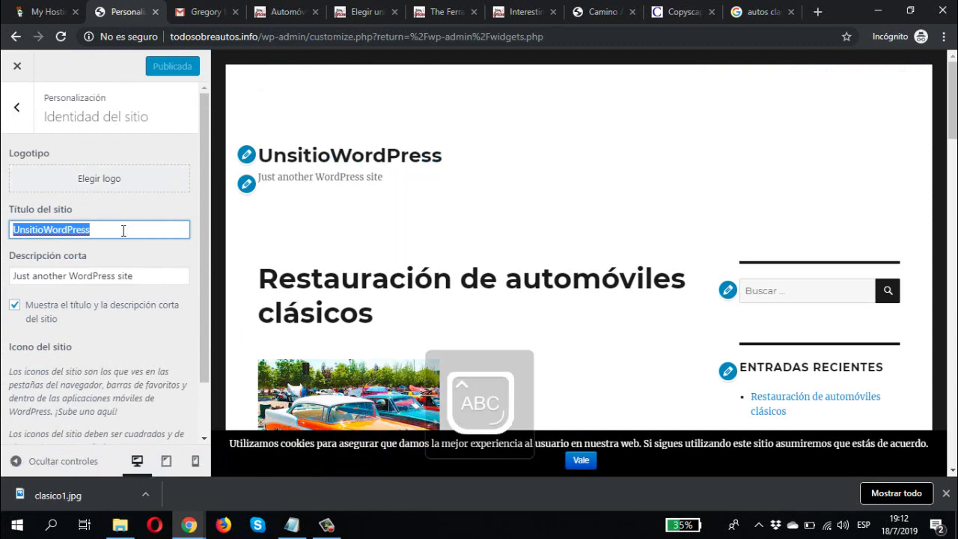
{"action": "type", "text": "TODO SOB"}
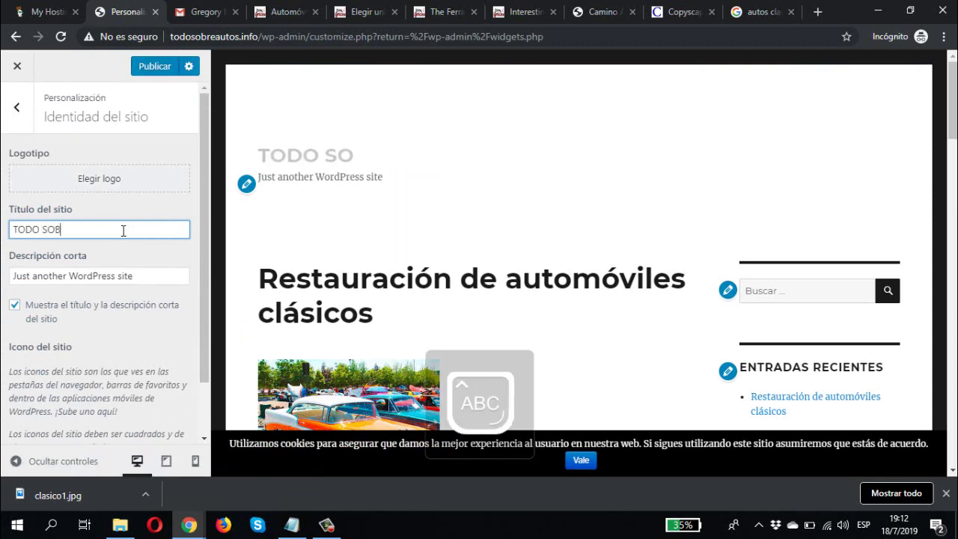
{"action": "type", "text": "RE AUTOS"}
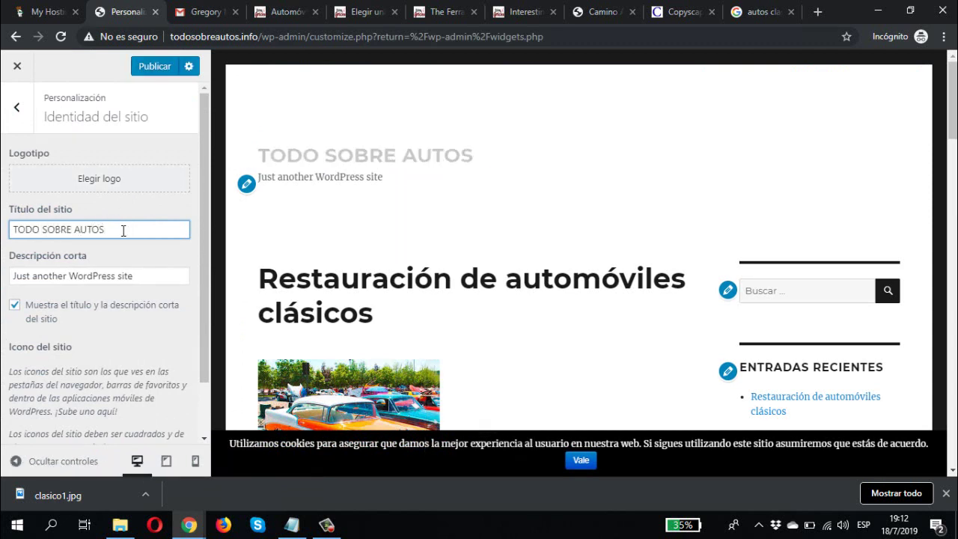
Set the tagline to 'La Mejor información En Automóviles', fixing the spelling
{"action": "left_click_drag", "start_coordinate": [137, 275], "coordinate": [16, 275]}
{"action": "key", "text": "Caps_Lock"}
{"action": "type", "text": "L"}
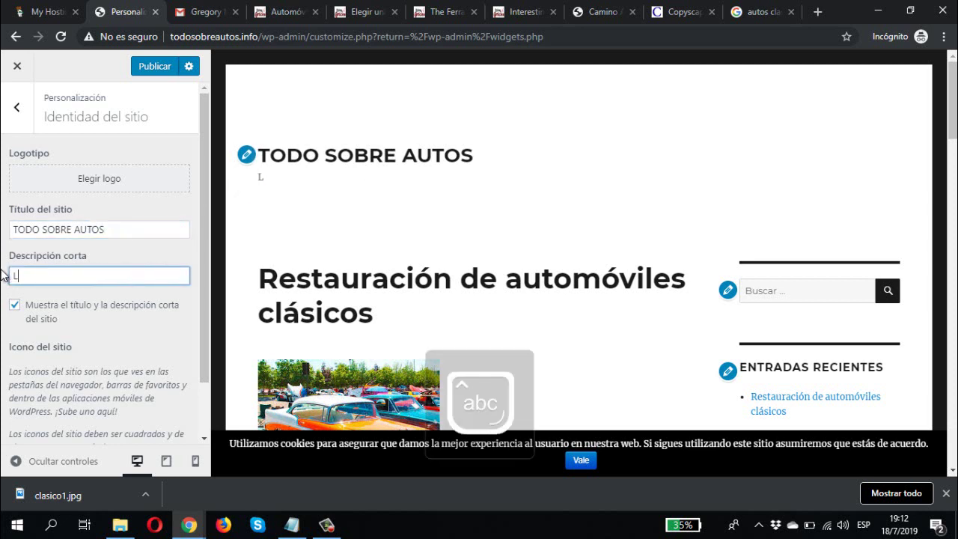
{"action": "type", "text": "a Mejor información En Auto"}
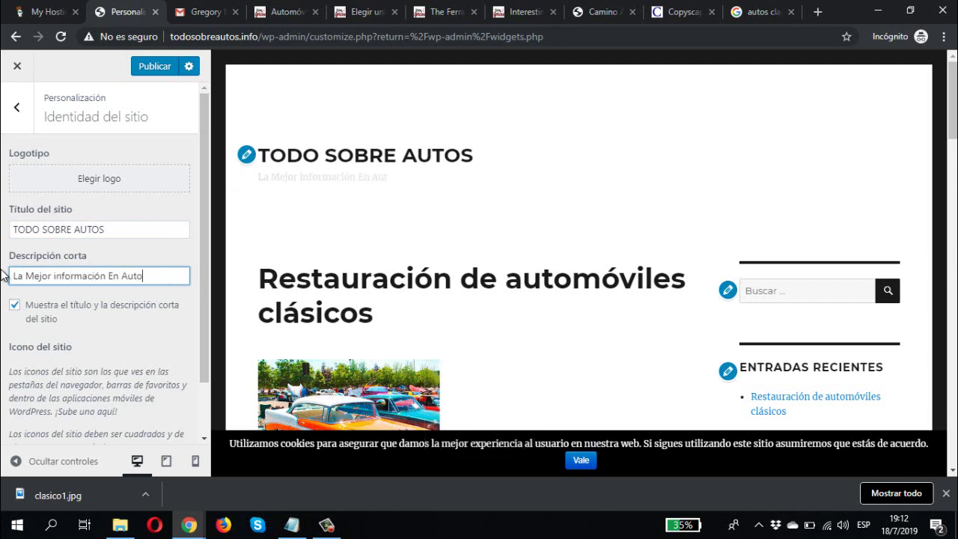
{"action": "type", "text": "moviles"}
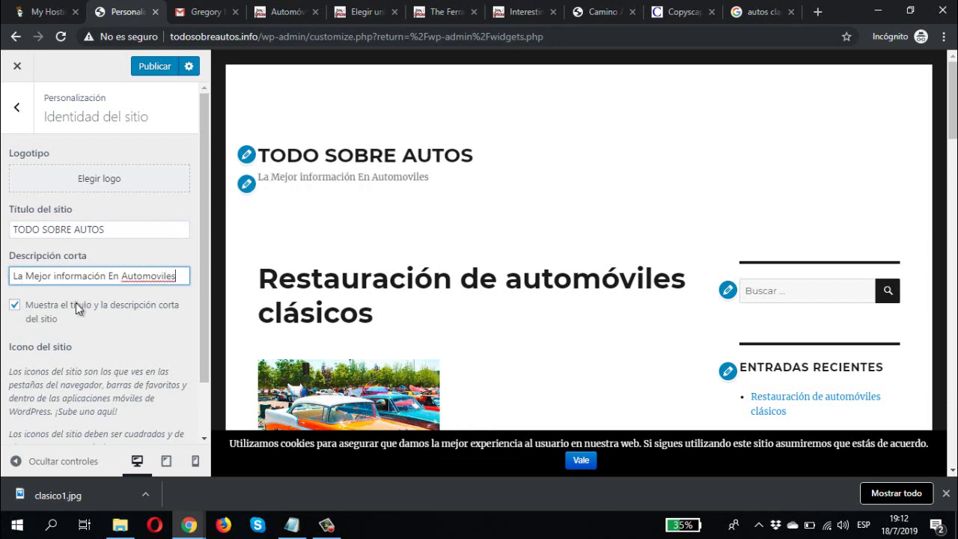
{"action": "right_click", "coordinate": [145, 280]}
{"action": "left_click", "coordinate": [159, 292]}
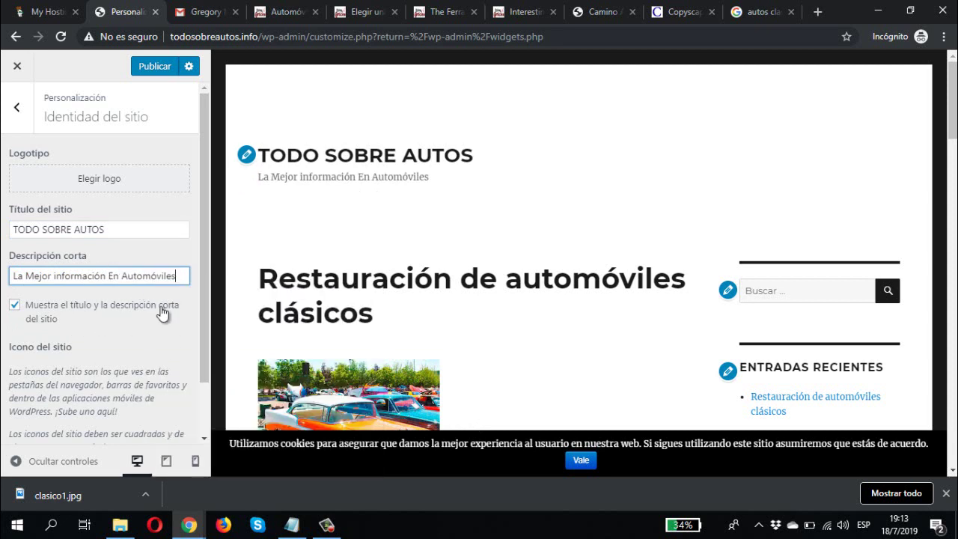
Publish the site identity changes and close the Customizer
{"action": "left_click", "coordinate": [163, 69]}
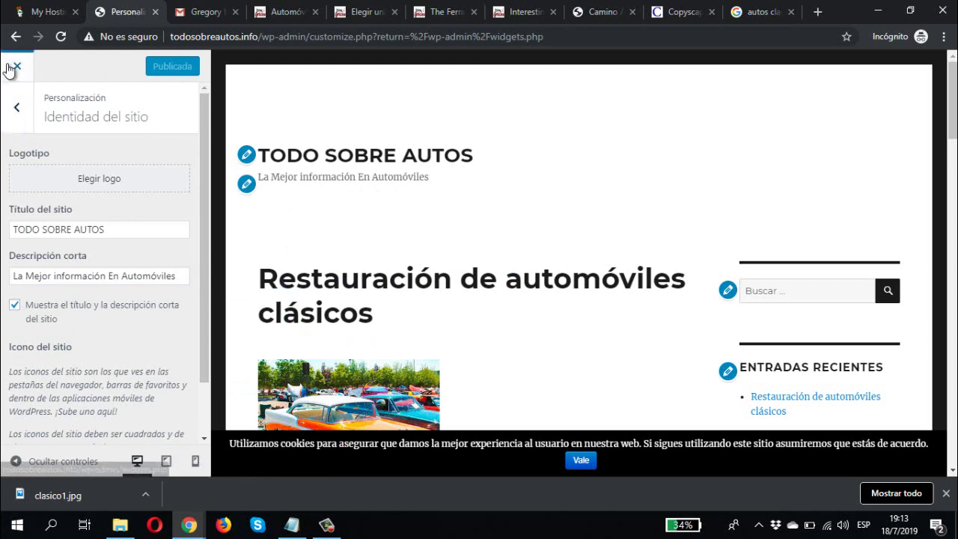
{"action": "left_click", "coordinate": [16, 69]}
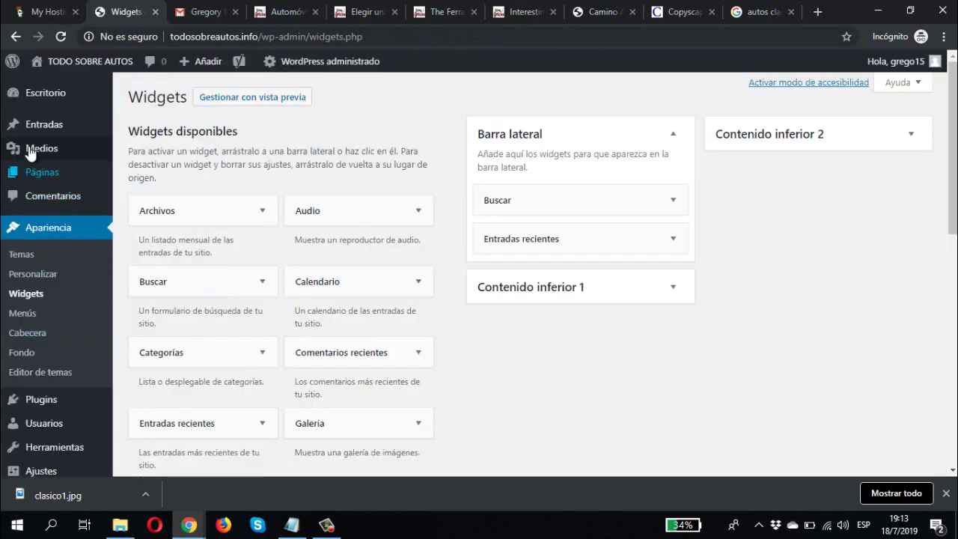
{"action": "mouse_move", "coordinate": [41, 132]}
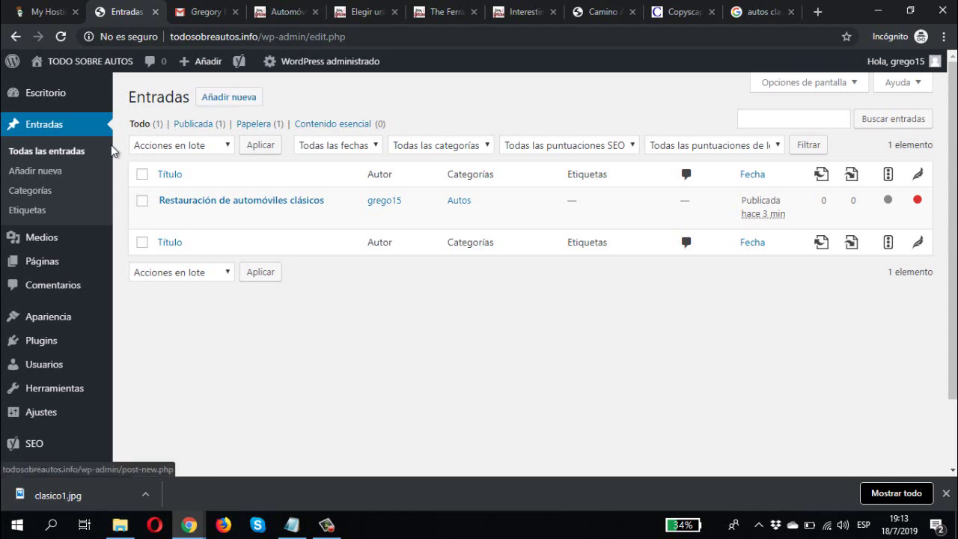
Start a new post, then switch to the 'Elegir una tienda de carrocería' article tab
{"action": "left_click", "coordinate": [228, 97]}
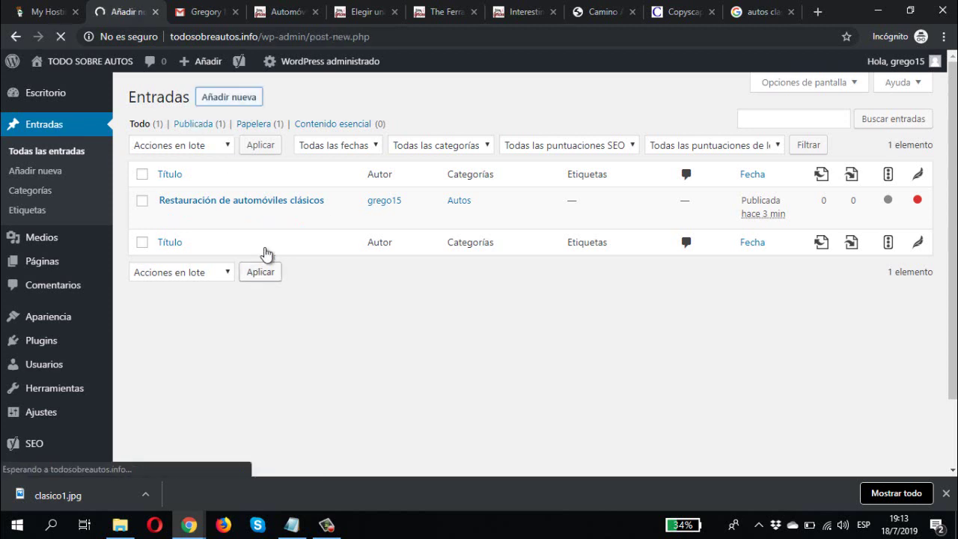
{"action": "left_click", "coordinate": [365, 12]}
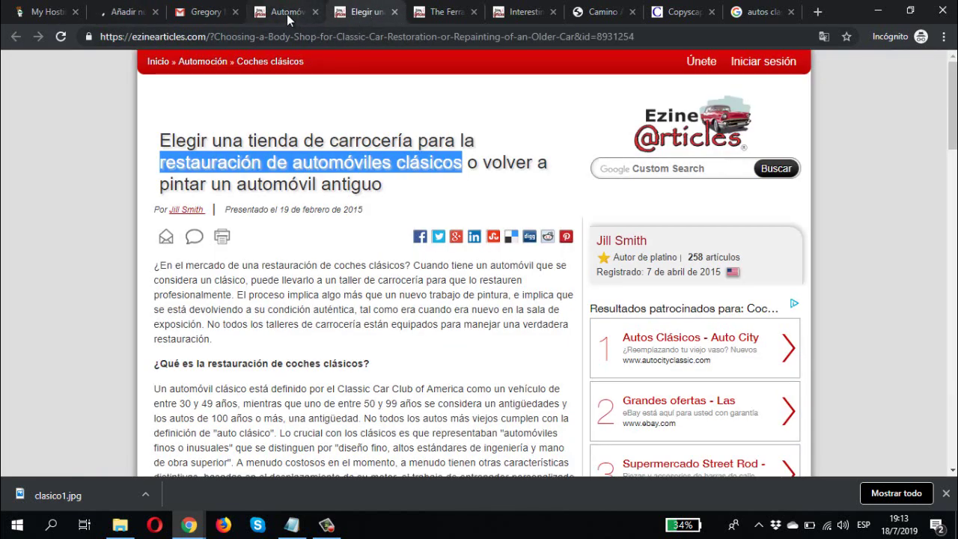
Close the body-shop article tab and translate the Ferrari 360 Spider article into Spanish
{"action": "left_click", "coordinate": [395, 12]}
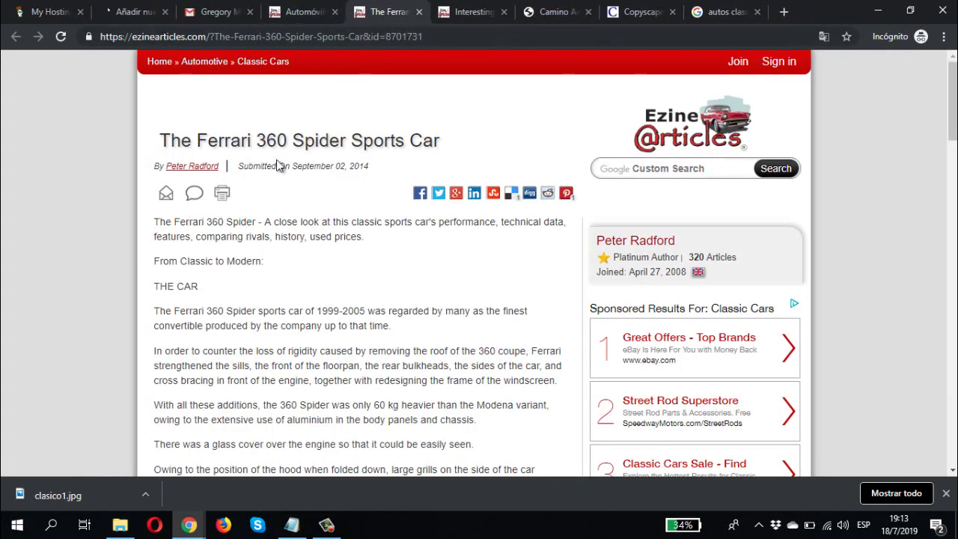
{"action": "right_click", "coordinate": [497, 153]}
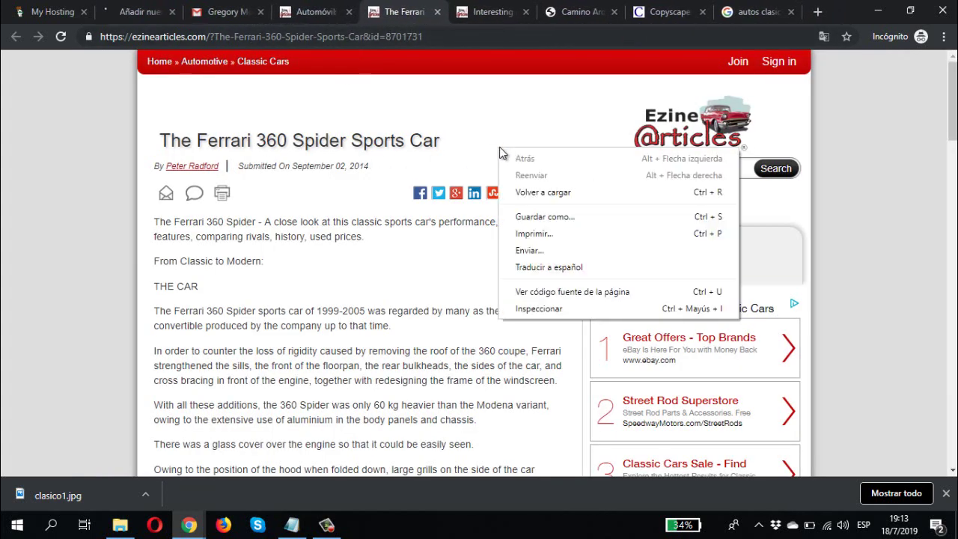
{"action": "left_click", "coordinate": [536, 268]}
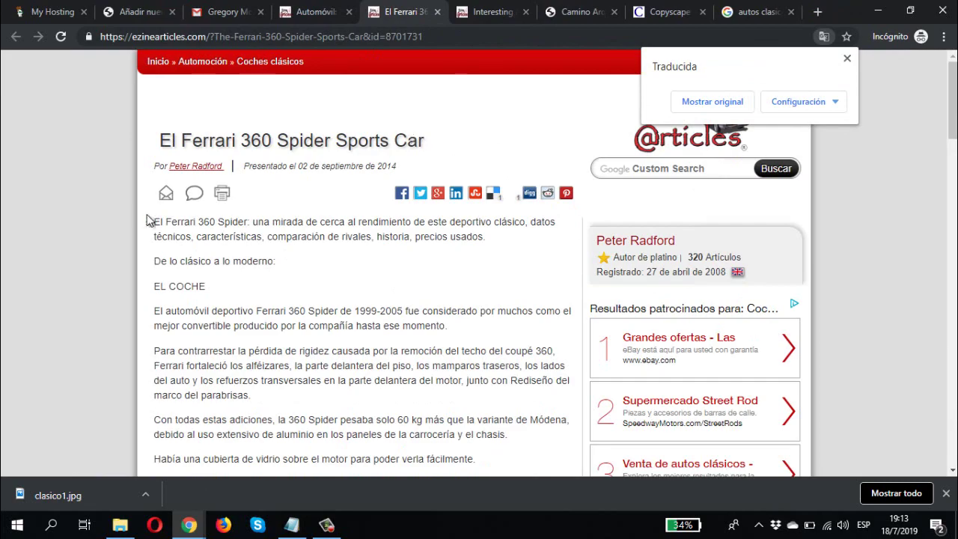
Select and copy the translated Ferrari article text
{"action": "left_click_drag", "start_coordinate": [157, 222], "coordinate": [481, 215]}
{"action": "scroll", "coordinate": [252, 306], "scroll_direction": "down", "scroll_amount": 6}
{"action": "scroll", "coordinate": [254, 238], "scroll_direction": "down", "scroll_amount": 5}
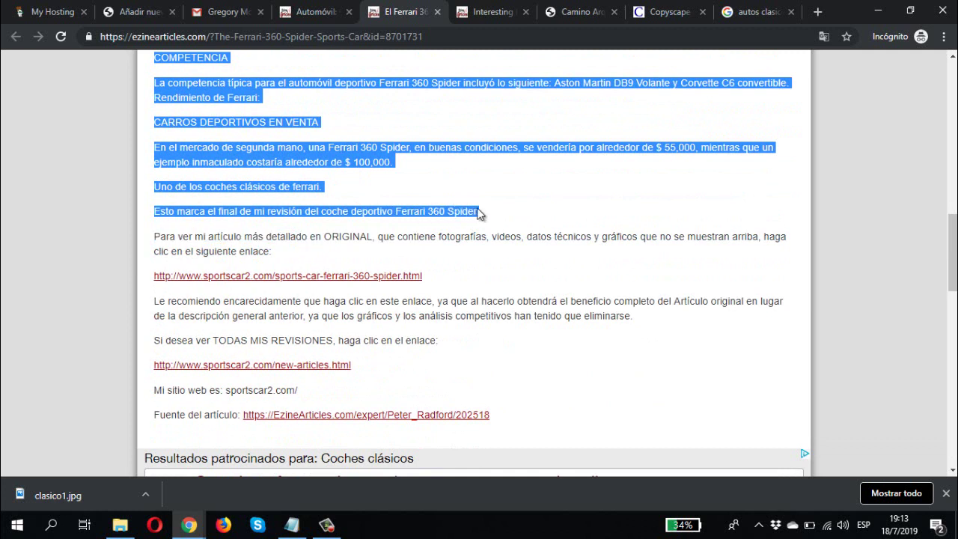
{"action": "right_click", "coordinate": [195, 142]}
{"action": "left_click", "coordinate": [215, 150]}
Re-check the pasted Ferrari article in Copyscape without its Article Source line; no copies are found
{"action": "left_click", "coordinate": [674, 16]}
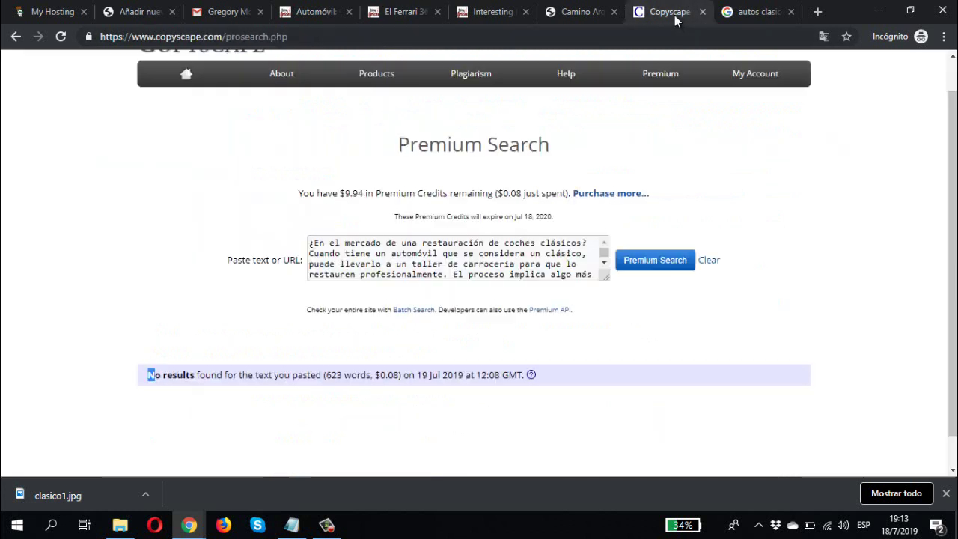
{"action": "left_click", "coordinate": [709, 261]}
{"action": "left_click", "coordinate": [482, 240]}
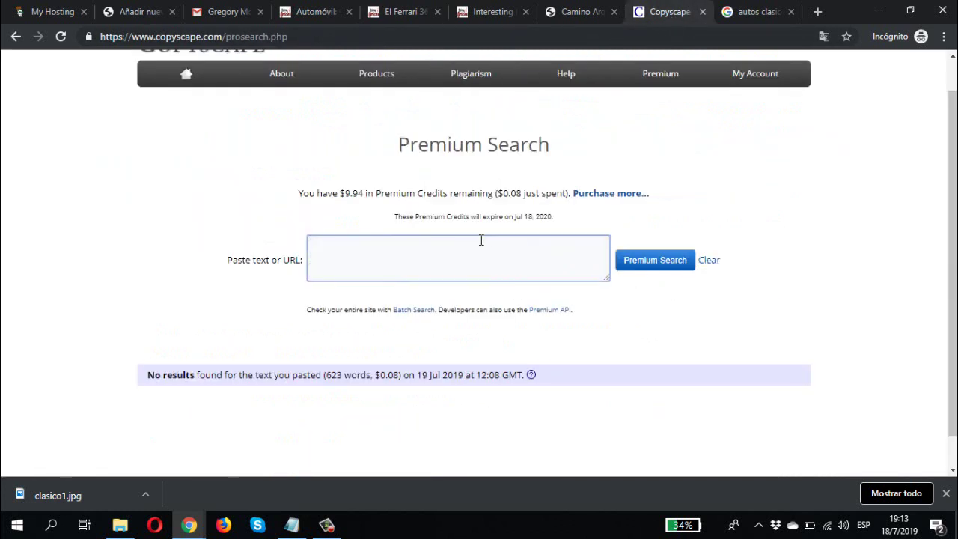
{"action": "key", "text": "ctrl+v"}
{"action": "left_click_drag", "start_coordinate": [556, 290], "coordinate": [490, 262]}
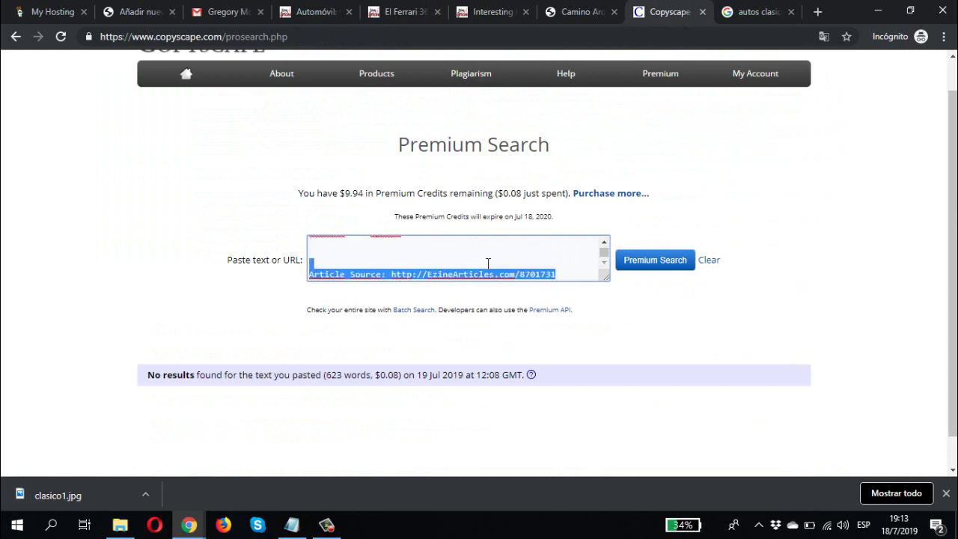
{"action": "left_click_drag", "start_coordinate": [310, 263], "coordinate": [563, 300]}
{"action": "key", "text": "BackSpace"}
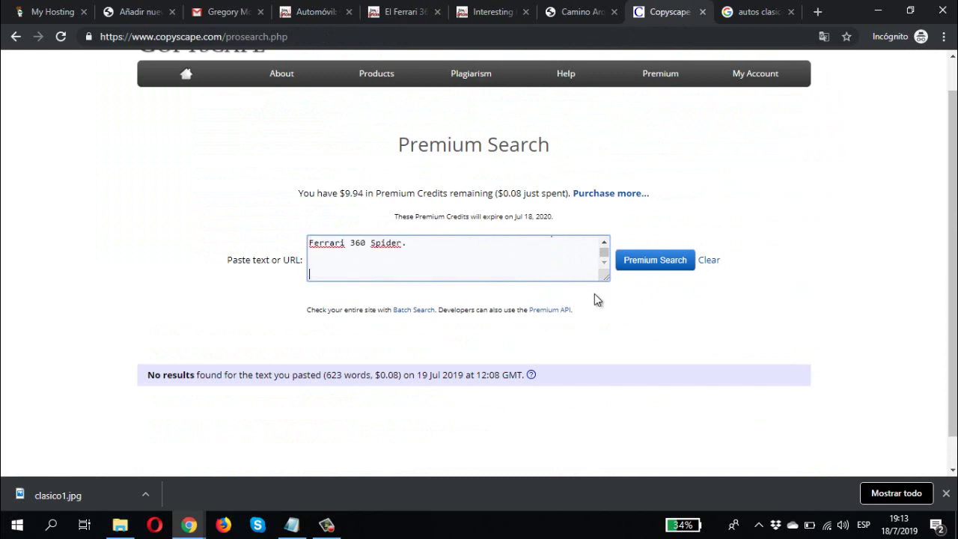
{"action": "left_click", "coordinate": [652, 262]}
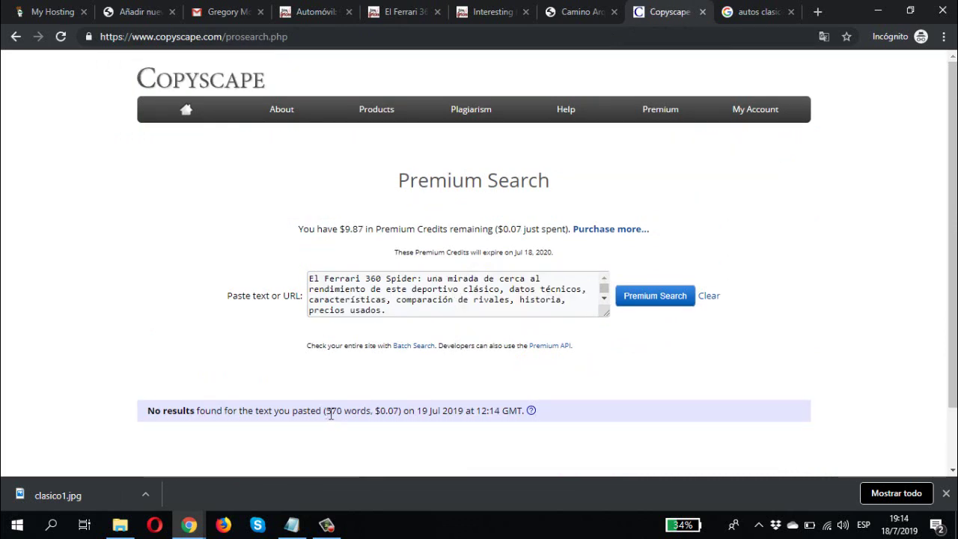
{"action": "left_click_drag", "start_coordinate": [331, 414], "coordinate": [370, 413]}
Paste the Ferrari article into the post body, remove its source line, and justify the text
{"action": "left_click", "coordinate": [141, 12]}
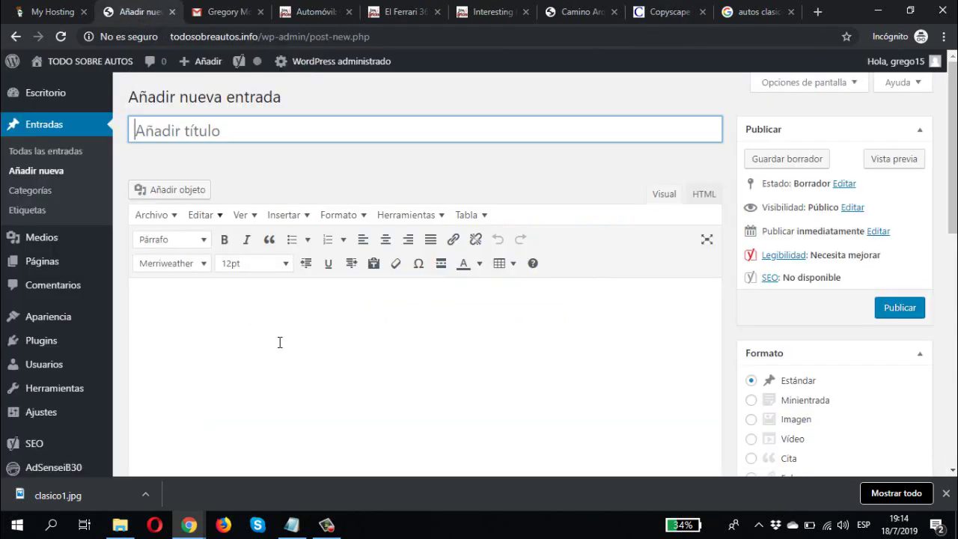
{"action": "left_click", "coordinate": [283, 345]}
{"action": "key", "text": "ctrl+v"}
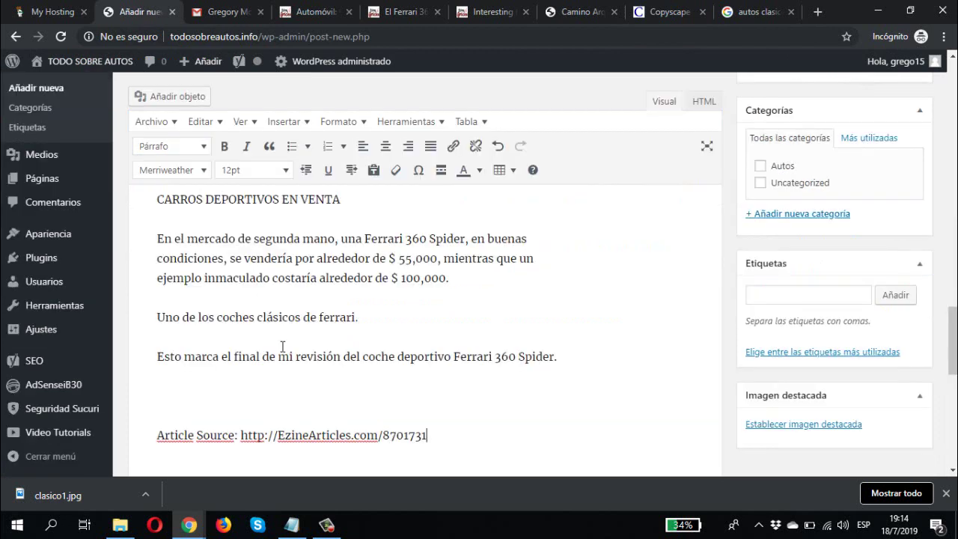
{"action": "key", "text": "BackSpace"}
{"action": "key", "text": "BackSpace"}
{"action": "key", "text": "BackSpace"}
{"action": "key", "text": "BackSpace"}
{"action": "key", "text": "BackSpace"}
{"action": "key", "text": "BackSpace"}
{"action": "key", "text": "BackSpace"}
{"action": "key", "text": "BackSpace"}
{"action": "key", "text": "BackSpace"}
{"action": "key", "text": "BackSpace"}
{"action": "key", "text": "BackSpace"}
{"action": "key", "text": "BackSpace"}
{"action": "key", "text": "BackSpace"}
{"action": "key", "text": "BackSpace"}
{"action": "key", "text": "BackSpace"}
{"action": "key", "text": "BackSpace"}
{"action": "key", "text": "BackSpace"}
{"action": "key", "text": "BackSpace"}
{"action": "key", "text": "BackSpace"}
{"action": "key", "text": "BackSpace"}
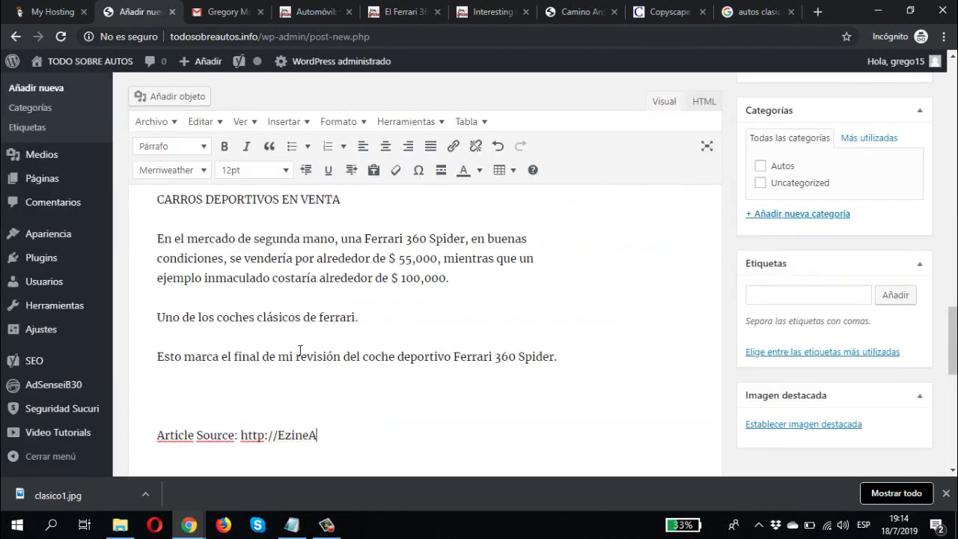
{"action": "key", "text": "BackSpace"}
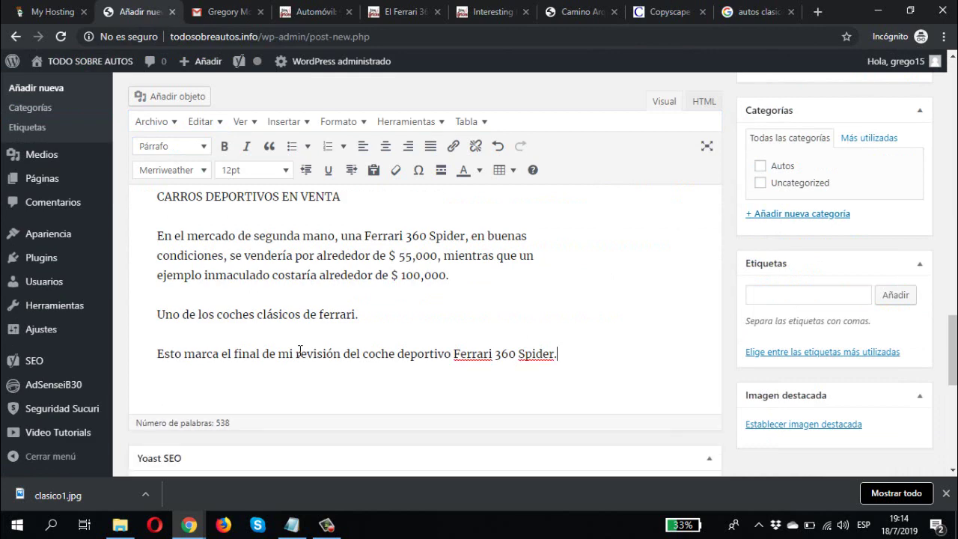
{"action": "left_click_drag", "start_coordinate": [558, 353], "coordinate": [186, 246]}
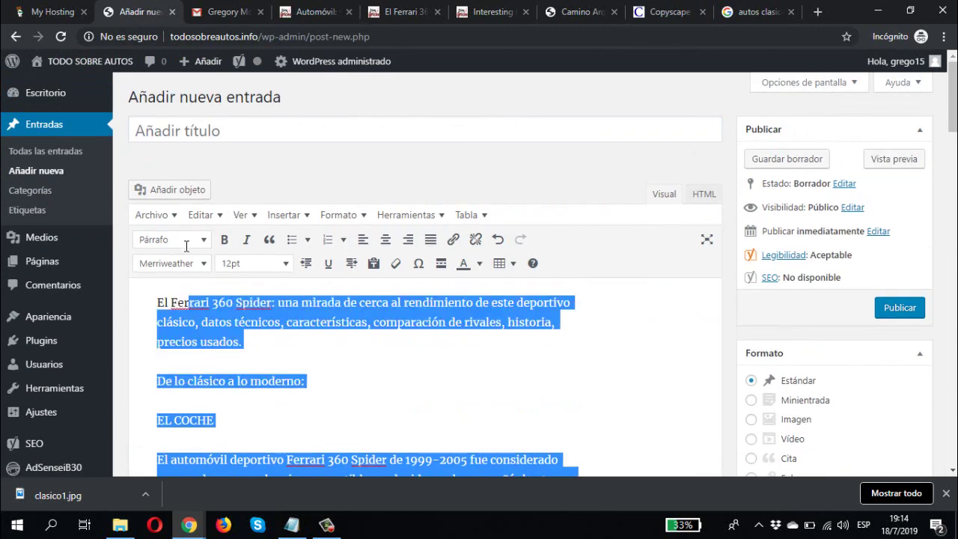
{"action": "left_click", "coordinate": [430, 239]}
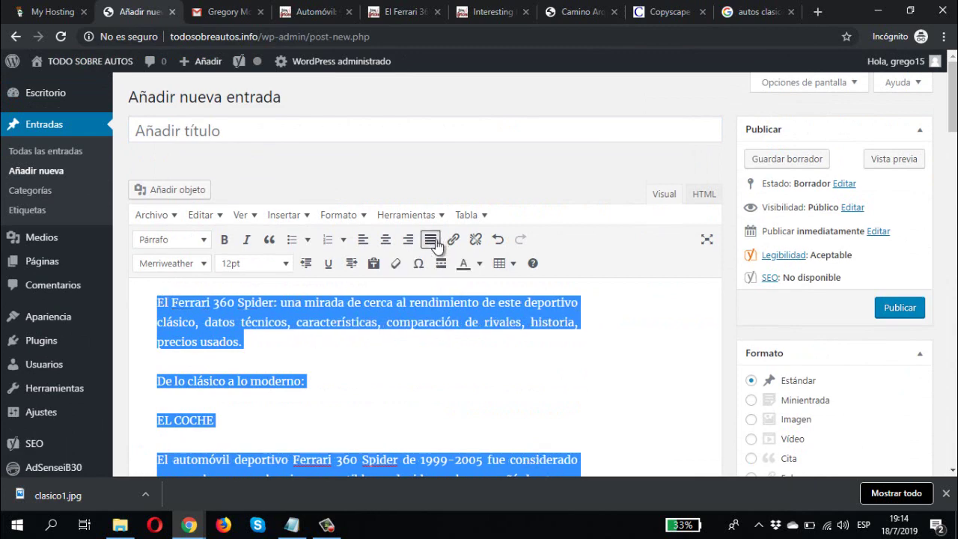
Copy the original article's title and use it as the post title 'El Ferrari 360 Spider Sports Car'
{"action": "left_click", "coordinate": [317, 12]}
{"action": "left_click", "coordinate": [404, 12]}
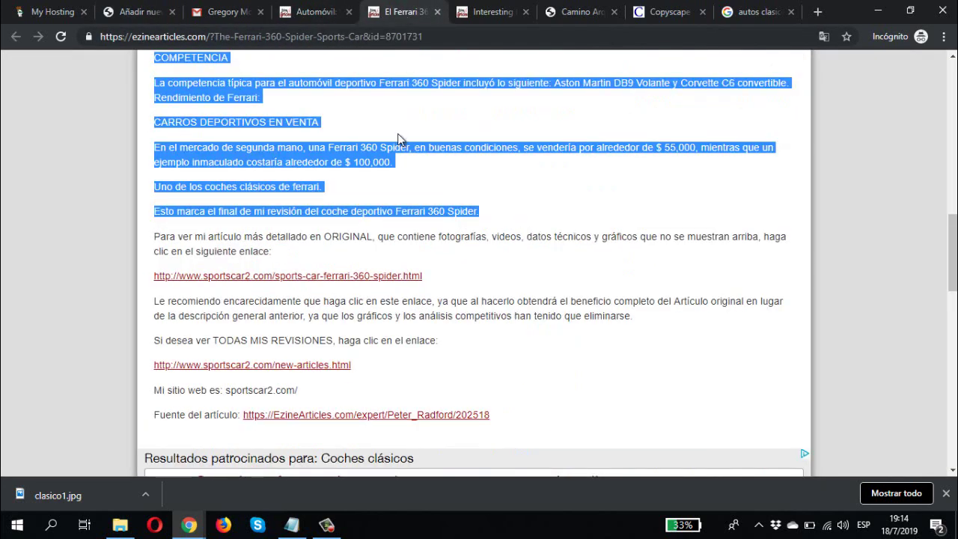
{"action": "scroll", "coordinate": [398, 140], "scroll_direction": "up", "scroll_amount": 15}
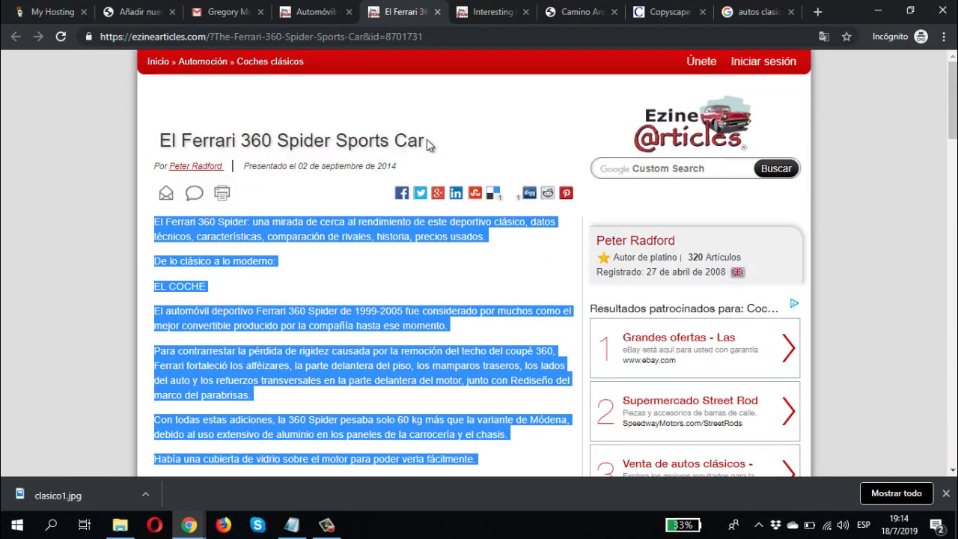
{"action": "left_click_drag", "start_coordinate": [427, 142], "coordinate": [170, 148]}
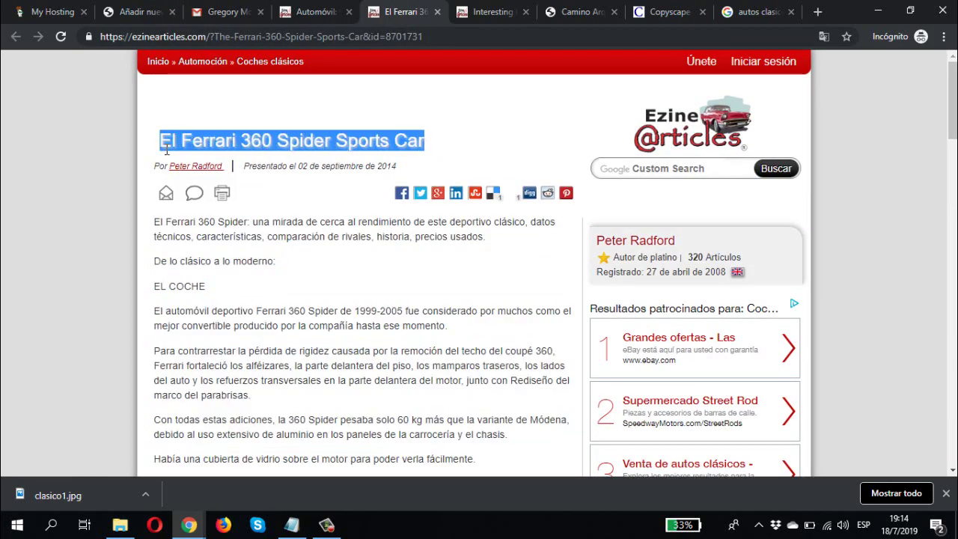
{"action": "right_click", "coordinate": [187, 136]}
{"action": "left_click", "coordinate": [213, 148]}
{"action": "left_click", "coordinate": [139, 12]}
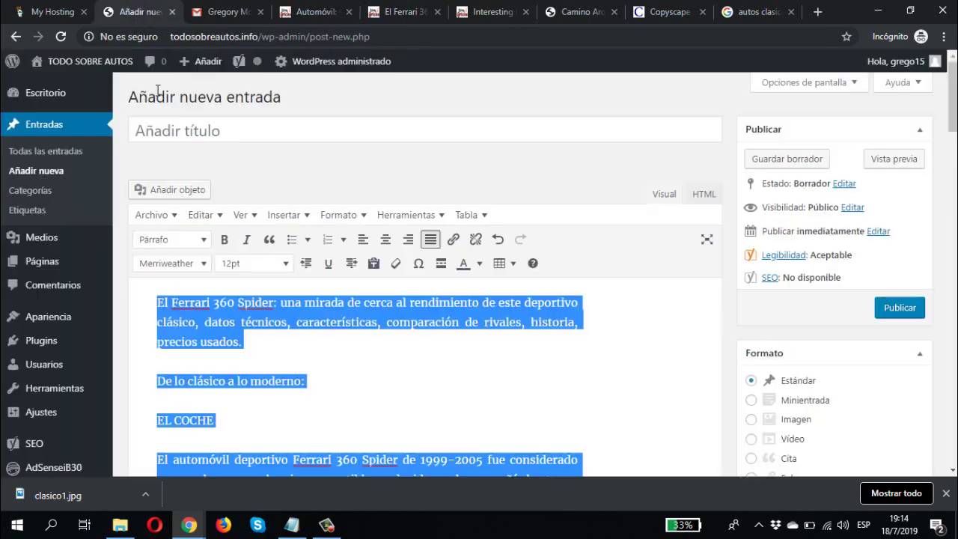
{"action": "left_click", "coordinate": [135, 125]}
{"action": "key", "text": "ctrl+v"}
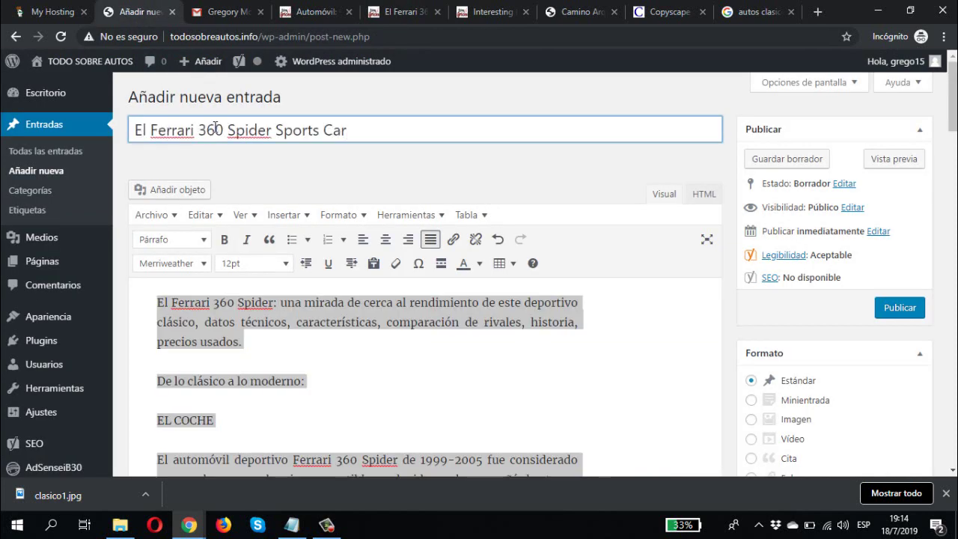
Make the EL COCHE and EL MOTOR section titles Título 2 headings
{"action": "left_click", "coordinate": [290, 322]}
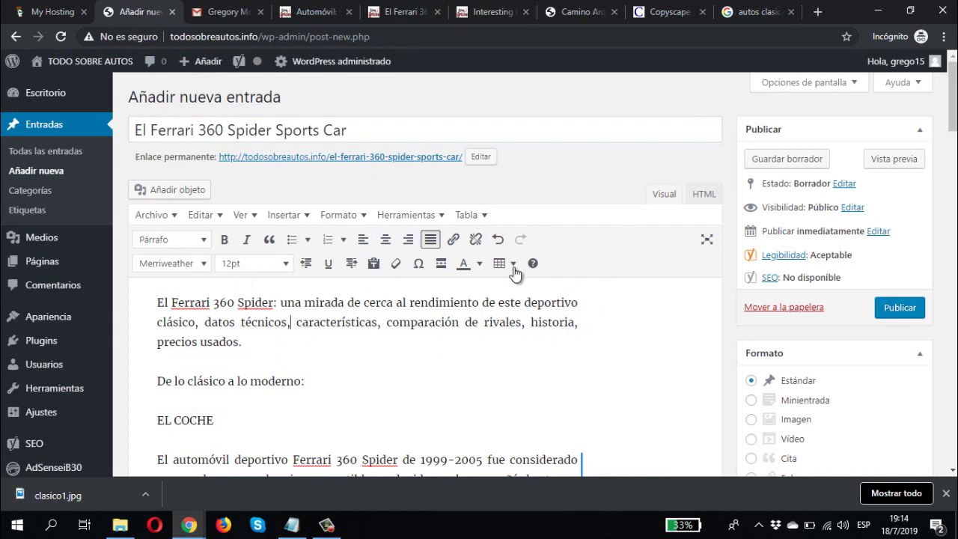
{"action": "scroll", "coordinate": [296, 351], "scroll_direction": "down", "scroll_amount": 3}
{"action": "scroll", "coordinate": [298, 351], "scroll_direction": "down", "scroll_amount": 12}
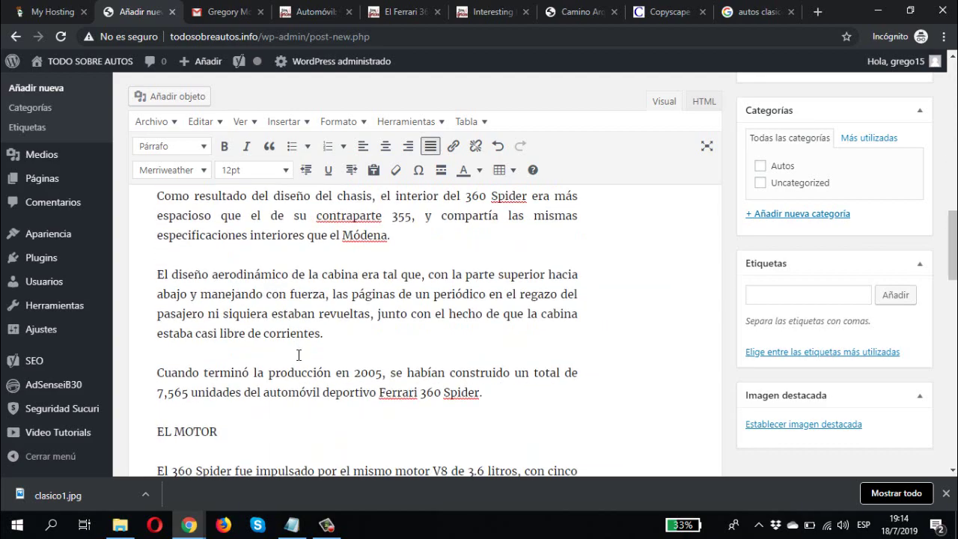
{"action": "scroll", "coordinate": [315, 397], "scroll_direction": "up", "scroll_amount": 8}
{"action": "scroll", "coordinate": [315, 397], "scroll_direction": "up", "scroll_amount": 5}
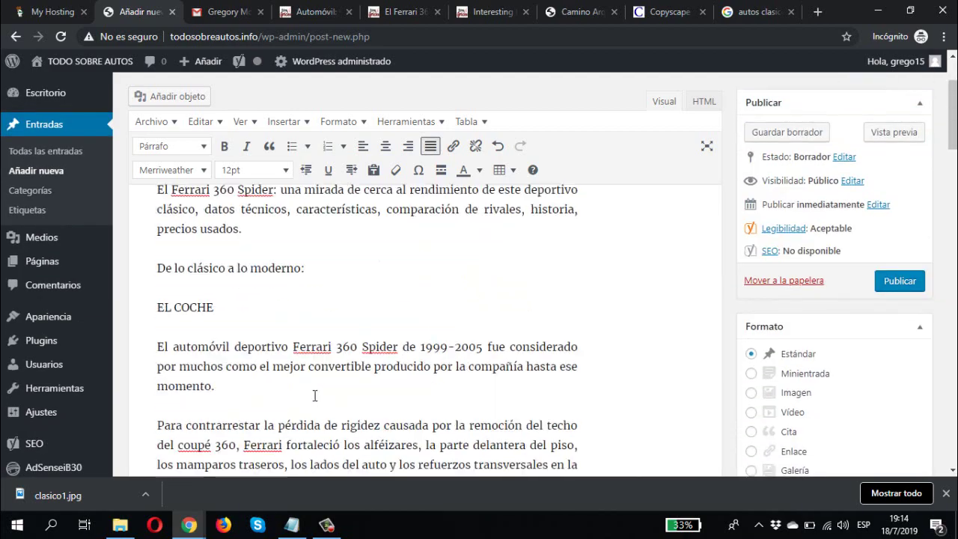
{"action": "scroll", "coordinate": [314, 397], "scroll_direction": "down", "scroll_amount": 10}
{"action": "scroll", "coordinate": [337, 449], "scroll_direction": "up", "scroll_amount": 2}
{"action": "scroll", "coordinate": [330, 468], "scroll_direction": "up", "scroll_amount": 6}
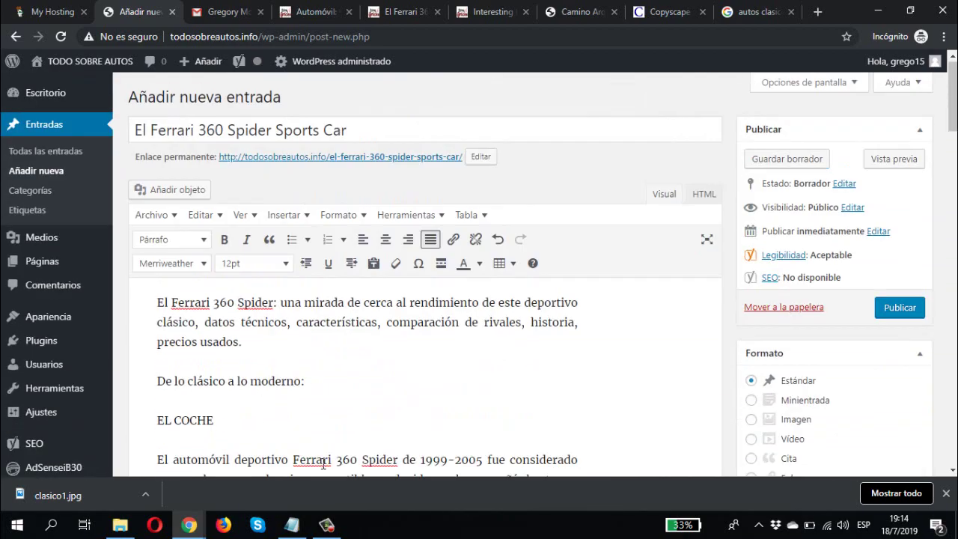
{"action": "scroll", "coordinate": [239, 392], "scroll_direction": "down", "scroll_amount": 2}
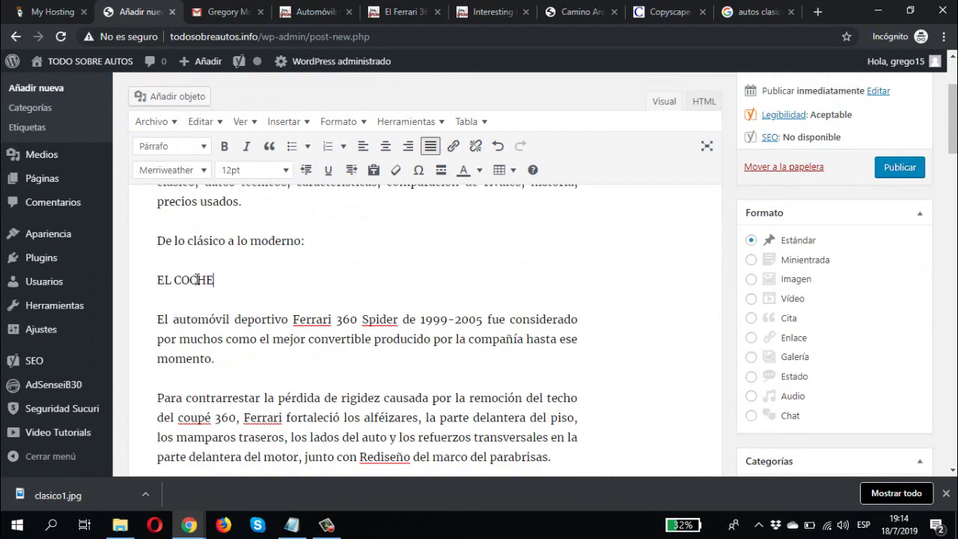
{"action": "left_click", "coordinate": [204, 147]}
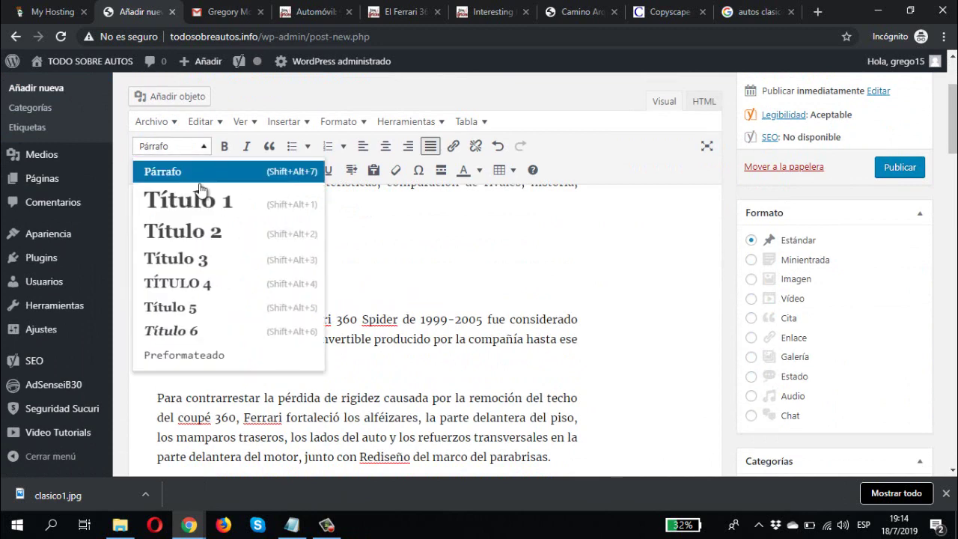
{"action": "left_click", "coordinate": [217, 235]}
{"action": "scroll", "coordinate": [199, 250], "scroll_direction": "down", "scroll_amount": 7}
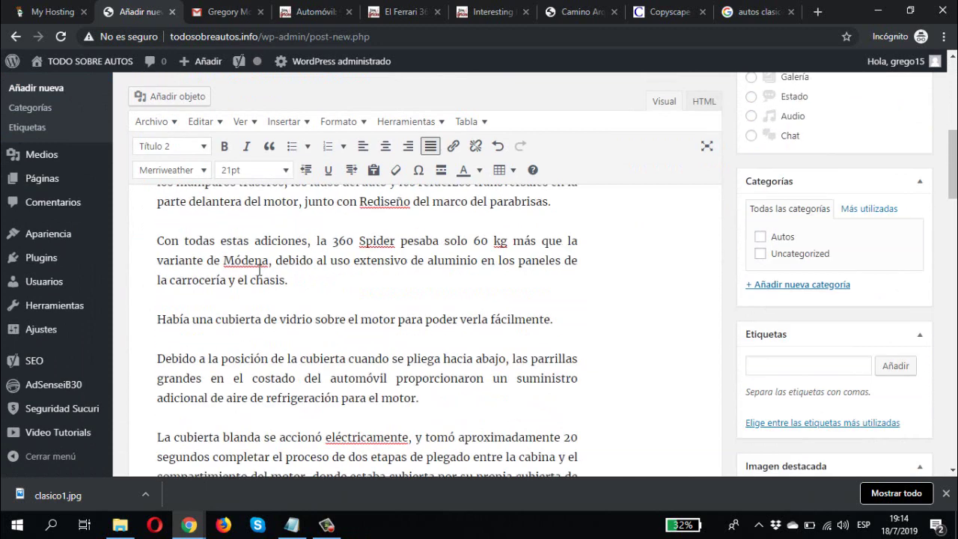
{"action": "scroll", "coordinate": [260, 270], "scroll_direction": "down", "scroll_amount": 6}
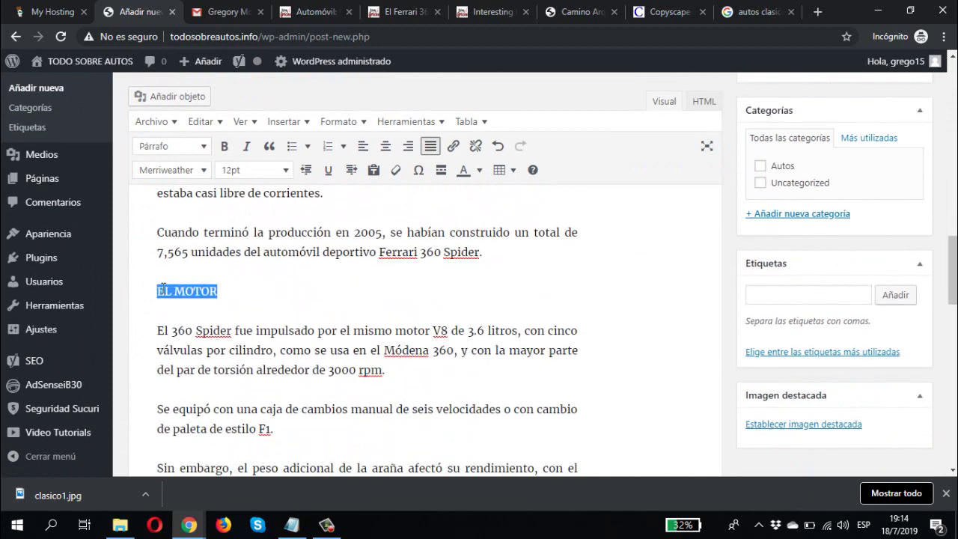
{"action": "left_click", "coordinate": [194, 147]}
{"action": "left_click", "coordinate": [206, 232]}
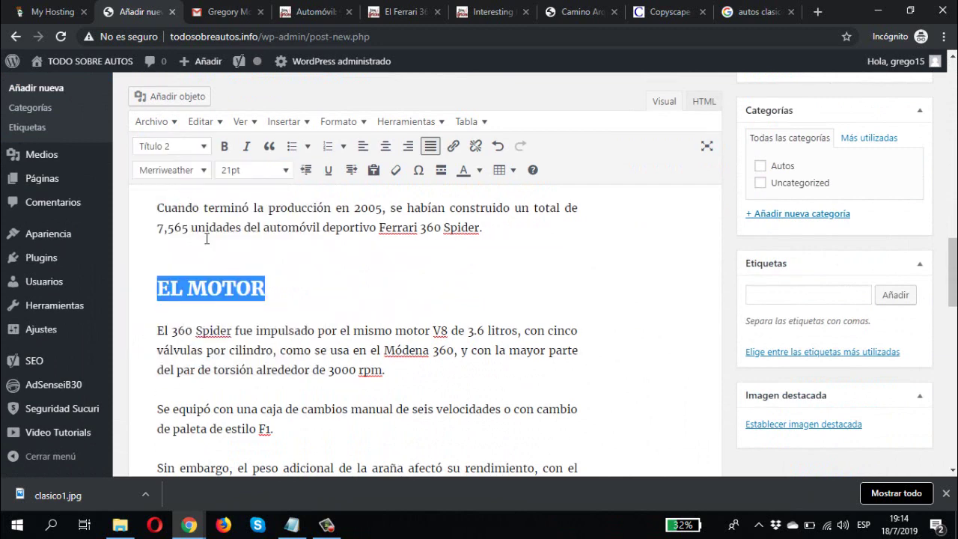
Make COMPETENCIA a Título 2 heading and CARROS DEPORTIVOS EN VENTA a Título 3 heading
{"action": "scroll", "coordinate": [217, 232], "scroll_direction": "down", "scroll_amount": 4}
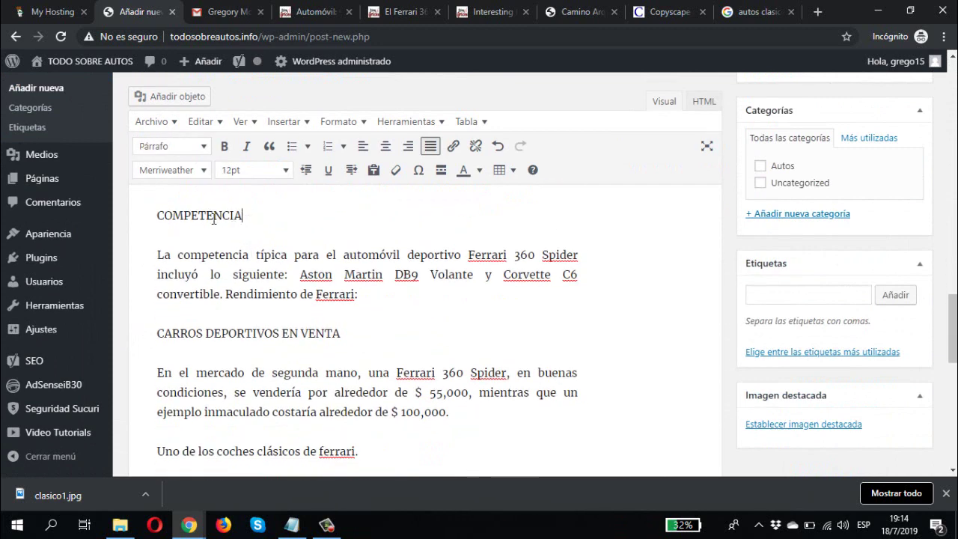
{"action": "double_click", "coordinate": [213, 218]}
{"action": "left_click", "coordinate": [197, 146]}
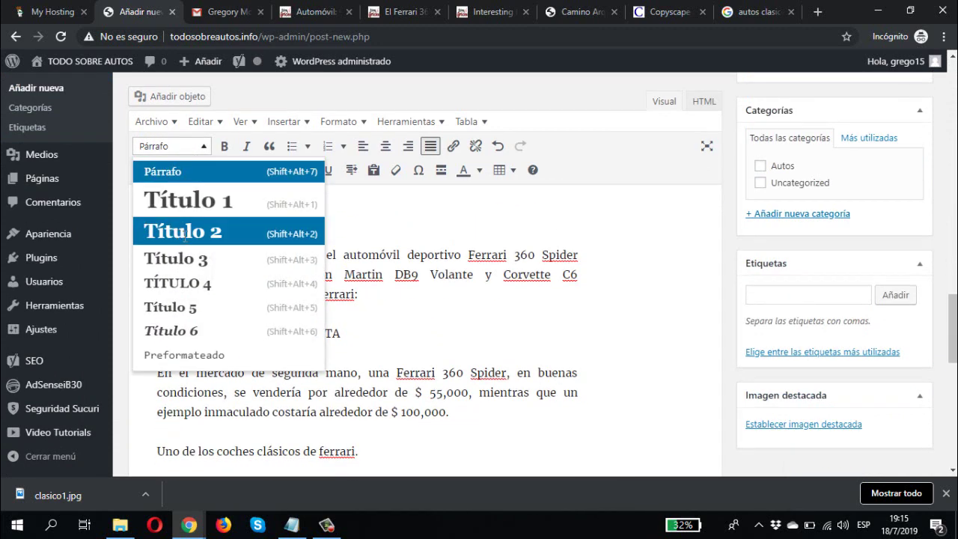
{"action": "left_click", "coordinate": [184, 232]}
{"action": "scroll", "coordinate": [225, 247], "scroll_direction": "down", "scroll_amount": 1}
{"action": "left_click_drag", "start_coordinate": [352, 263], "coordinate": [169, 266]}
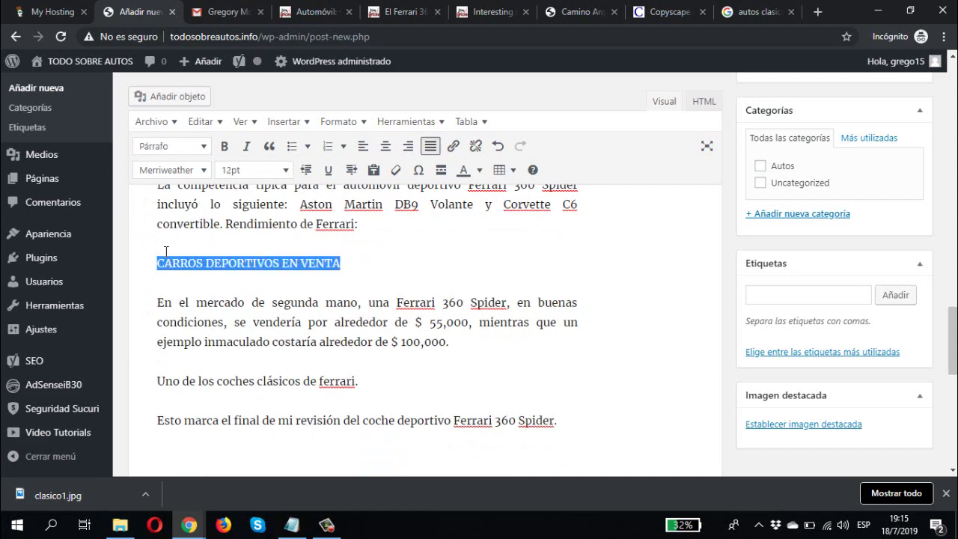
{"action": "left_click", "coordinate": [198, 146]}
{"action": "left_click", "coordinate": [187, 257]}
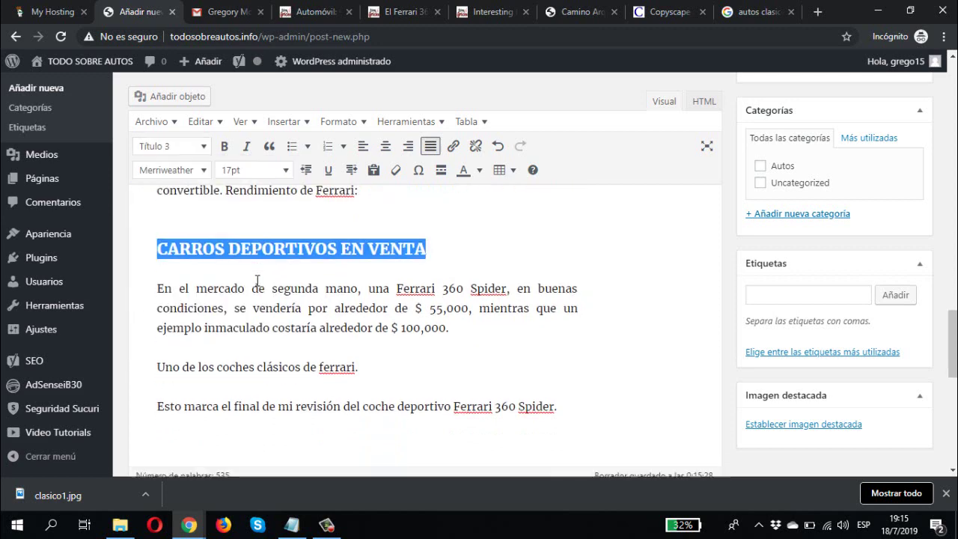
{"action": "scroll", "coordinate": [259, 285], "scroll_direction": "down", "scroll_amount": 5}
{"action": "scroll", "coordinate": [274, 292], "scroll_direction": "up", "scroll_amount": 5}
{"action": "scroll", "coordinate": [285, 300], "scroll_direction": "down", "scroll_amount": 5}
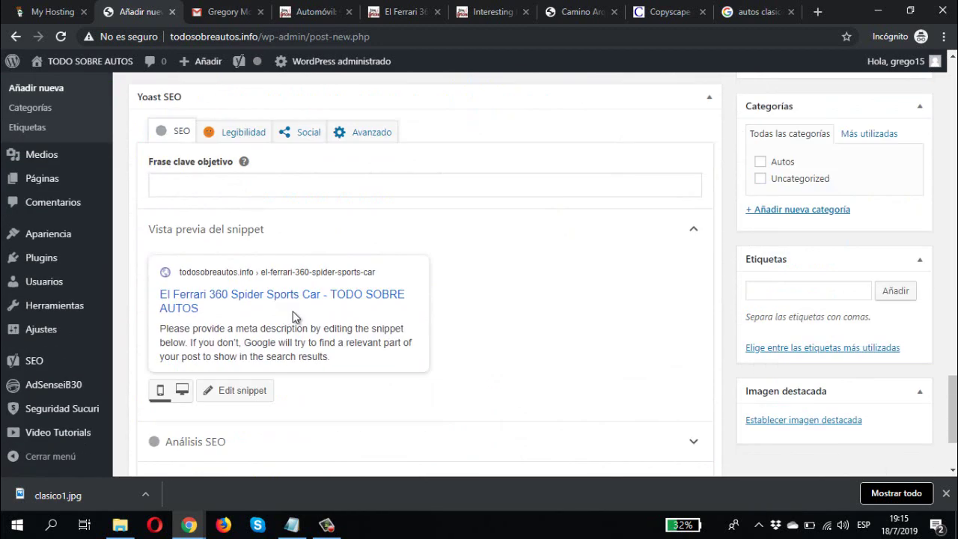
{"action": "scroll", "coordinate": [294, 317], "scroll_direction": "down", "scroll_amount": 1}
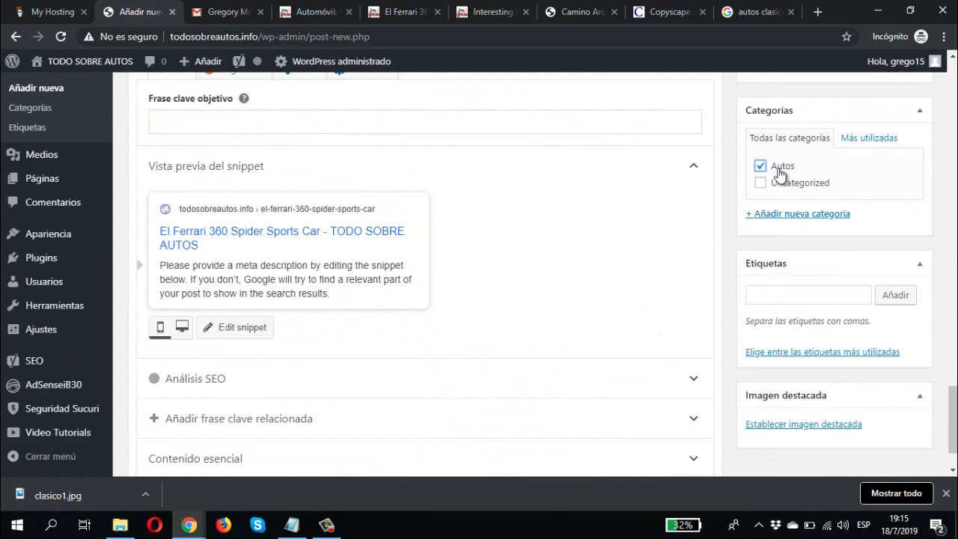
{"action": "left_click", "coordinate": [777, 14]}
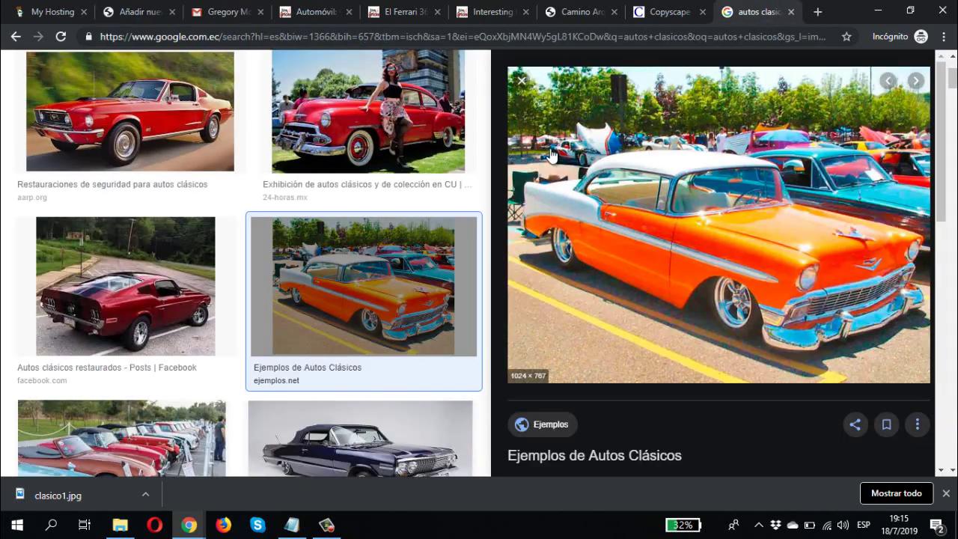
Replace the image search with 'ferrari 360' and run it
{"action": "scroll", "coordinate": [355, 137], "scroll_direction": "up", "scroll_amount": 2}
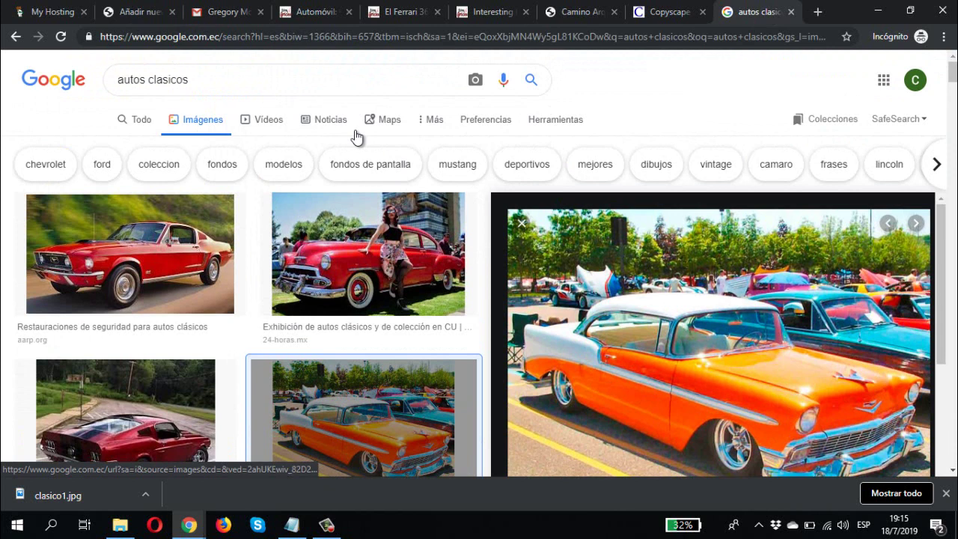
{"action": "triple_click", "coordinate": [307, 80]}
{"action": "type", "text": "ferrari "}
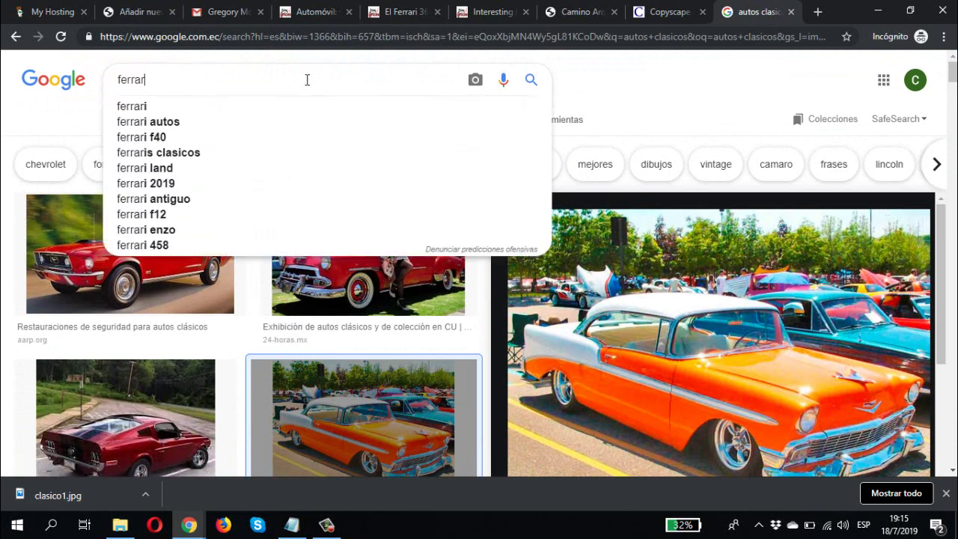
{"action": "type", "text": "360"}
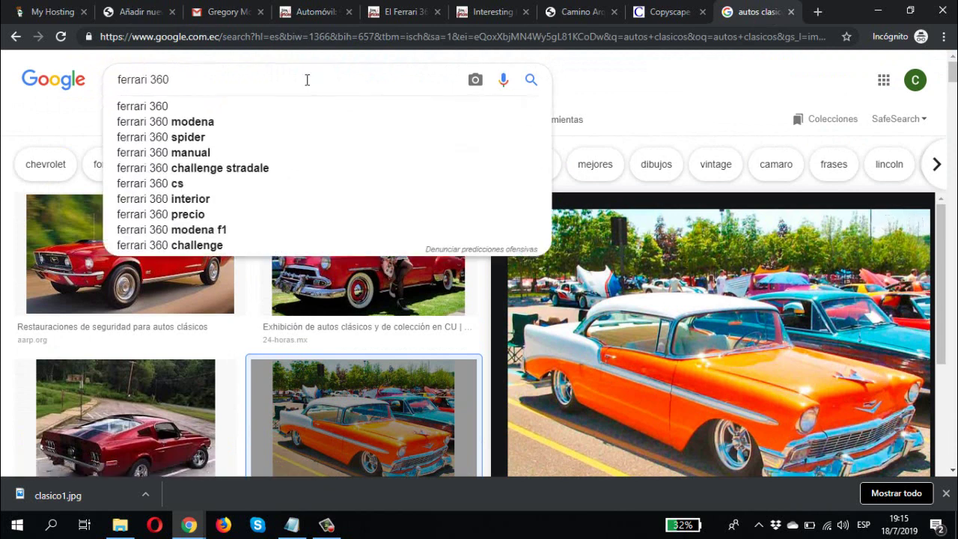
{"action": "key", "text": "Return"}
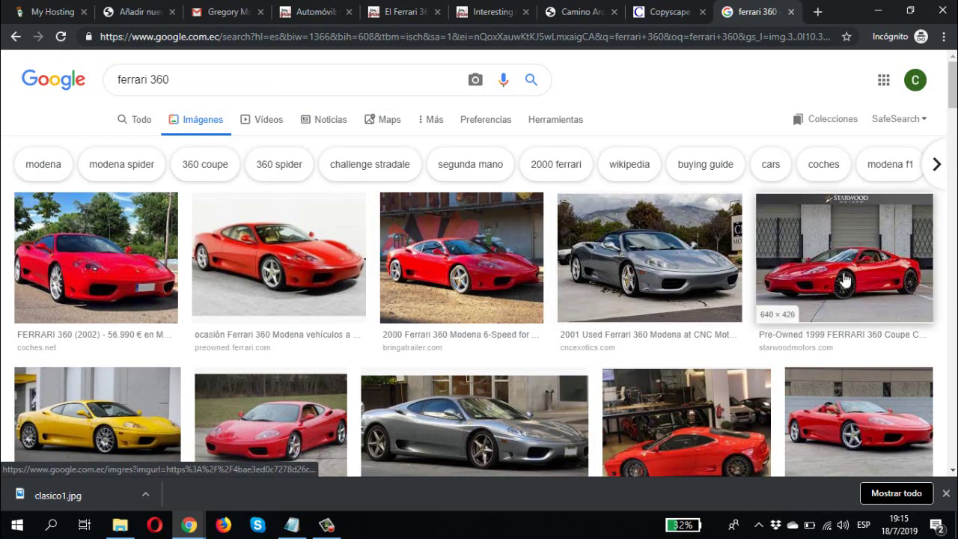
Save the red Ferrari 360 Modena photo as clasico2.jpg
{"action": "left_click", "coordinate": [286, 265]}
{"action": "right_click", "coordinate": [784, 202]}
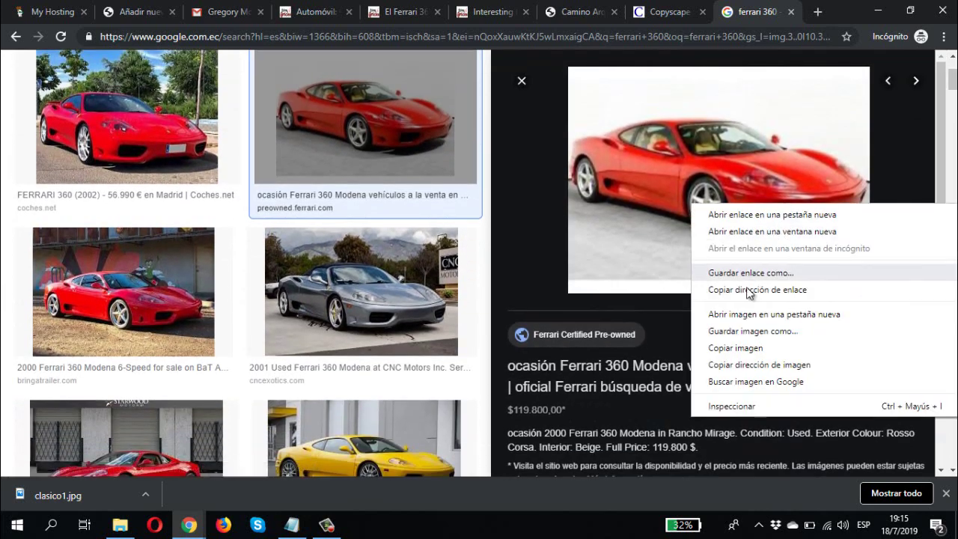
{"action": "left_click", "coordinate": [745, 343]}
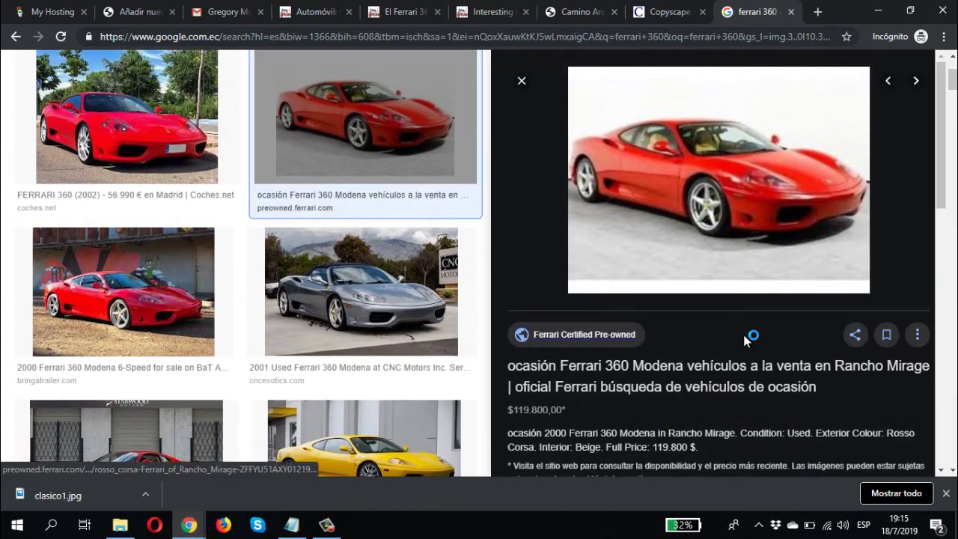
{"action": "type", "text": "clas"}
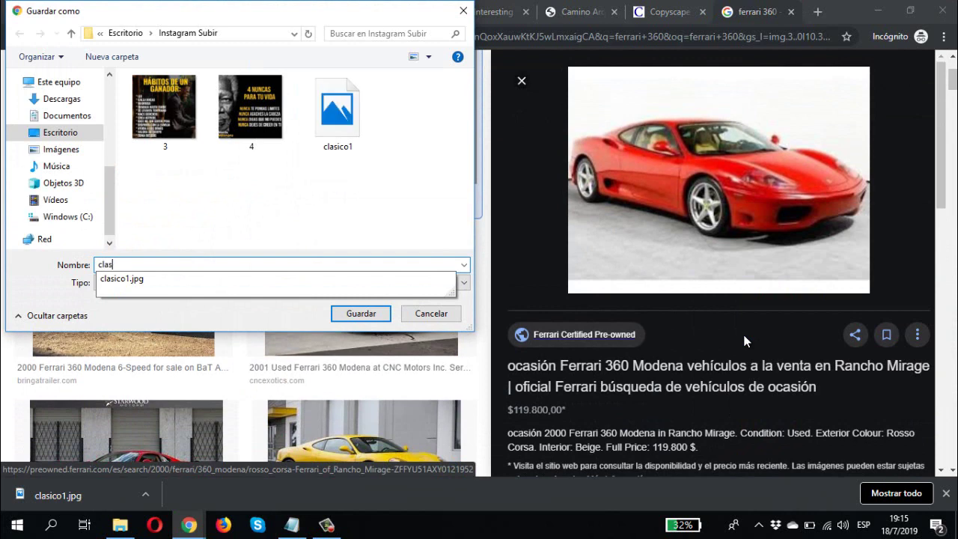
{"action": "type", "text": "ico2"}
{"action": "key", "text": "Return"}
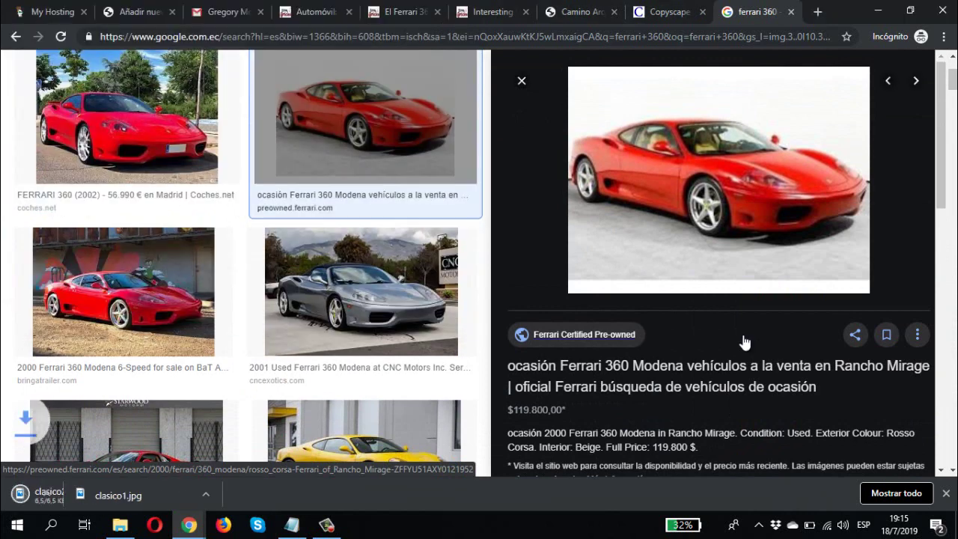
Upload clasico2.jpg and set it as the post's featured image
{"action": "left_click", "coordinate": [139, 12]}
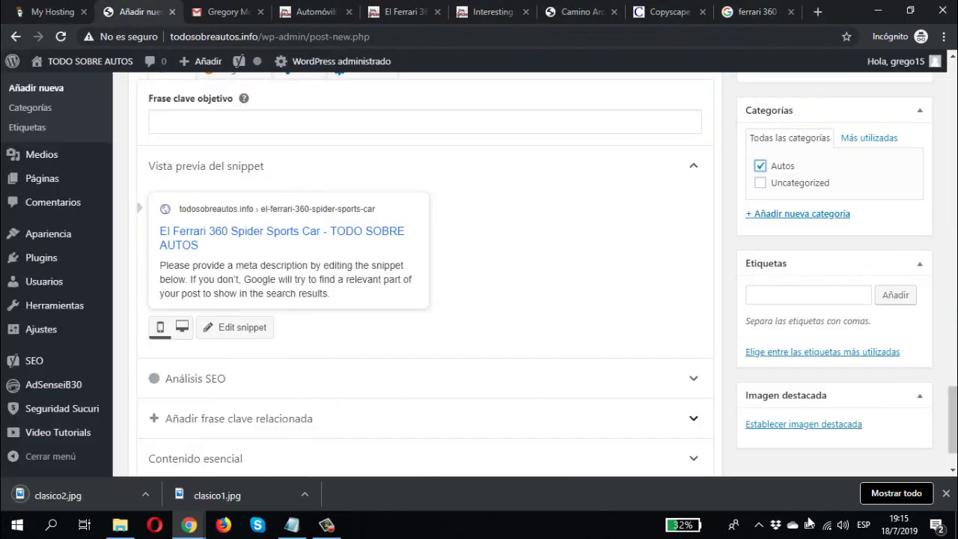
{"action": "left_click", "coordinate": [779, 425]}
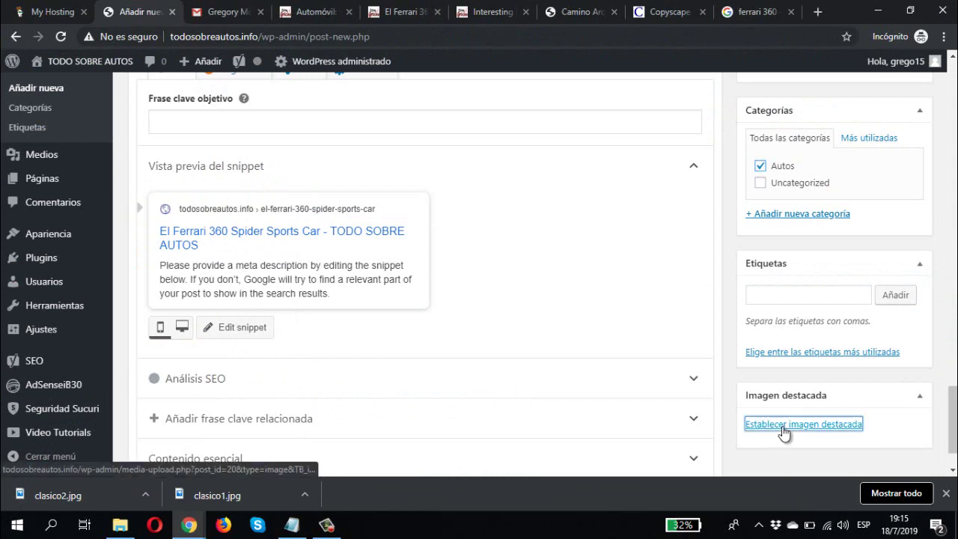
{"action": "left_click_drag", "start_coordinate": [63, 500], "coordinate": [410, 292]}
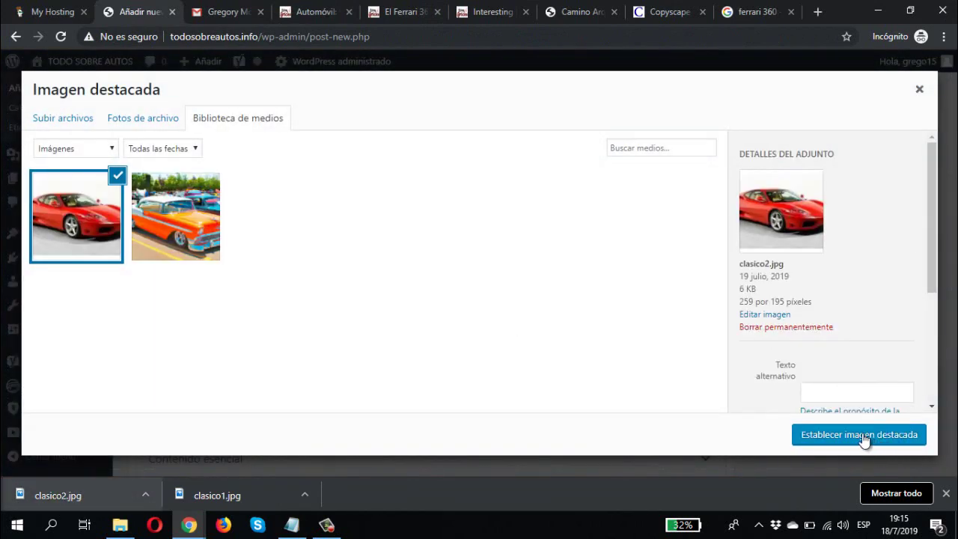
{"action": "left_click", "coordinate": [865, 440]}
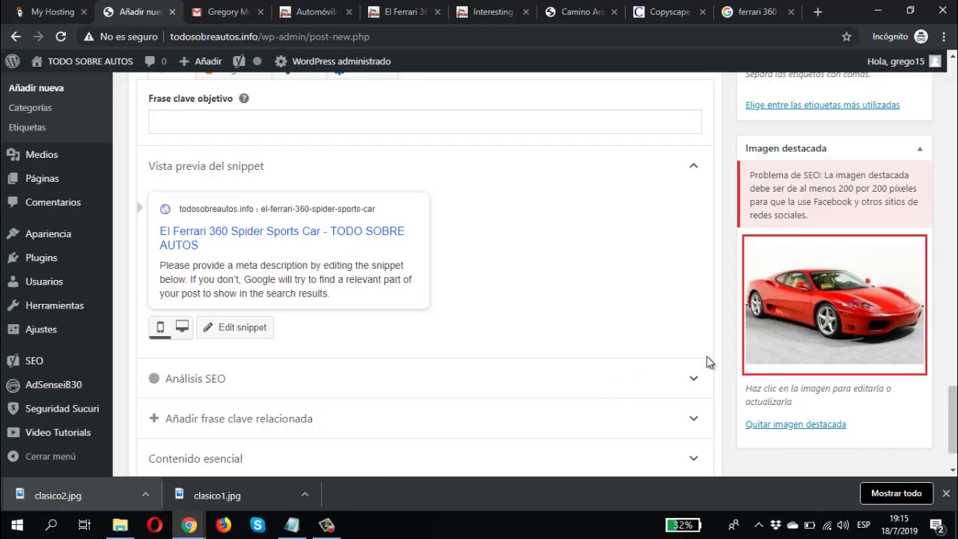
Publish the 'El Ferrari 360 Spider Sports Car' post
{"action": "scroll", "coordinate": [707, 356], "scroll_direction": "up", "scroll_amount": 15}
{"action": "left_click", "coordinate": [897, 283]}
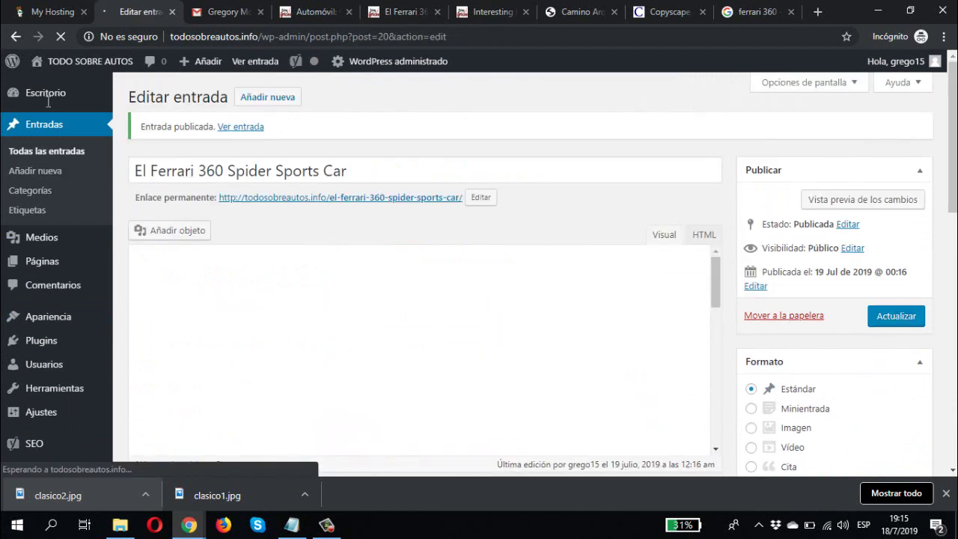
{"action": "mouse_move", "coordinate": [88, 66]}
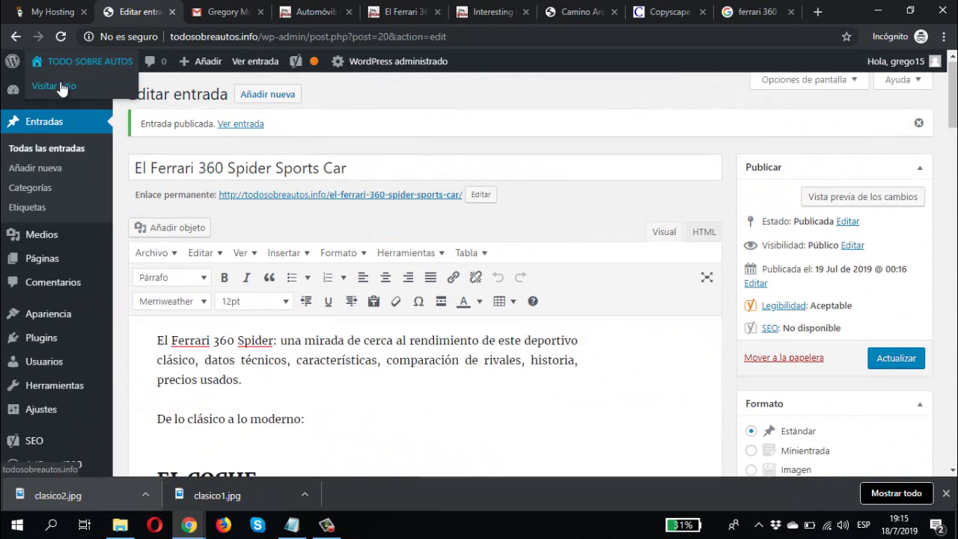
Visit the live TODO SOBRE AUTOS front page and scroll through the Ferrari 360 post with its red car photo
{"action": "left_click", "coordinate": [62, 86]}
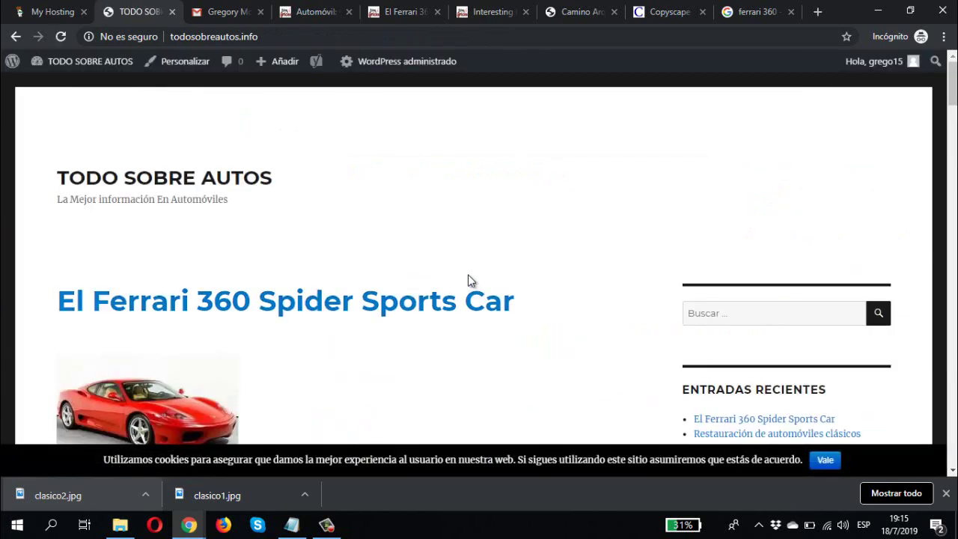
{"action": "scroll", "coordinate": [321, 235], "scroll_direction": "down", "scroll_amount": 4}
{"action": "scroll", "coordinate": [322, 235], "scroll_direction": "up", "scroll_amount": 2}
{"action": "scroll", "coordinate": [321, 235], "scroll_direction": "down", "scroll_amount": 3}
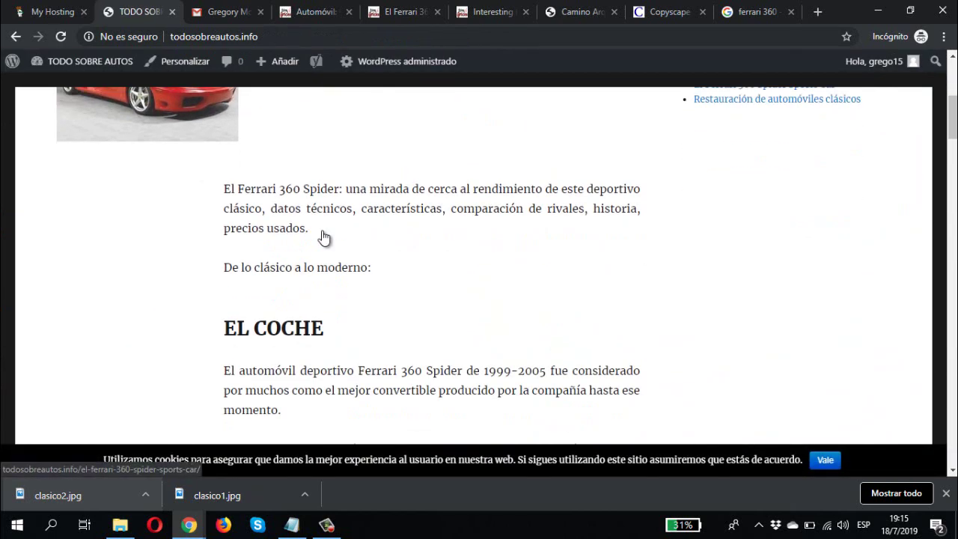
{"action": "scroll", "coordinate": [323, 236], "scroll_direction": "down", "scroll_amount": 20}
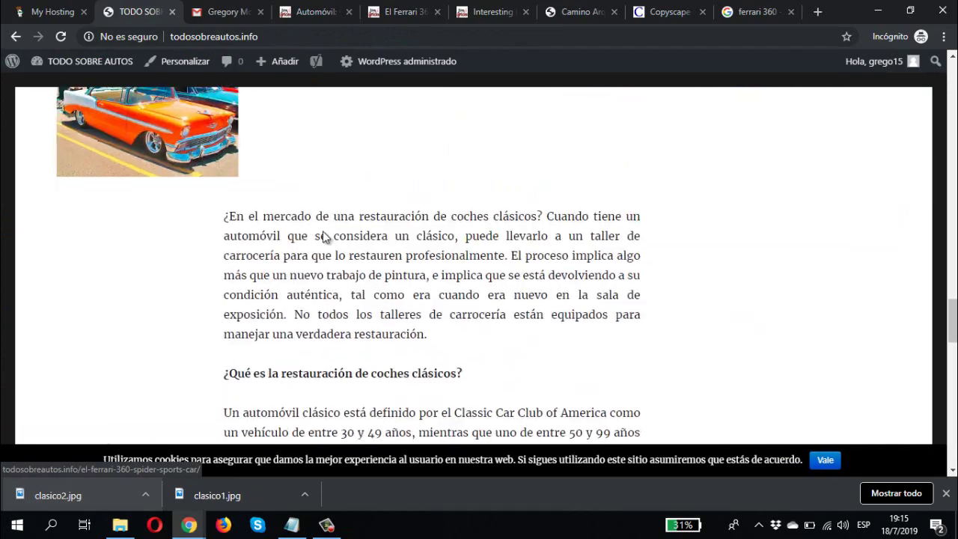
{"action": "scroll", "coordinate": [323, 237], "scroll_direction": "down", "scroll_amount": 3}
{"action": "scroll", "coordinate": [321, 229], "scroll_direction": "up", "scroll_amount": 5}
{"action": "scroll", "coordinate": [330, 262], "scroll_direction": "down", "scroll_amount": 11}
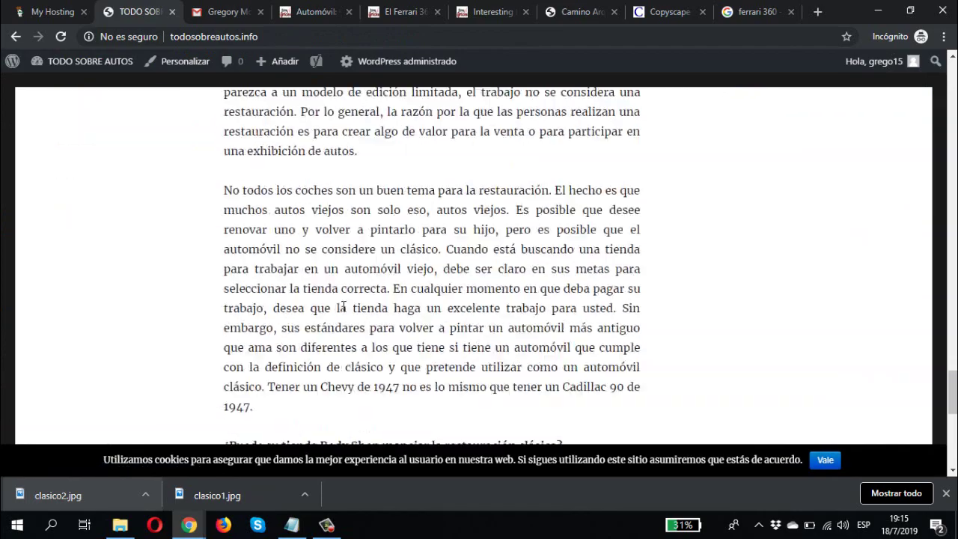
{"action": "scroll", "coordinate": [344, 306], "scroll_direction": "down", "scroll_amount": 6}
{"action": "left_click_drag", "start_coordinate": [953, 440], "coordinate": [952, 90]}
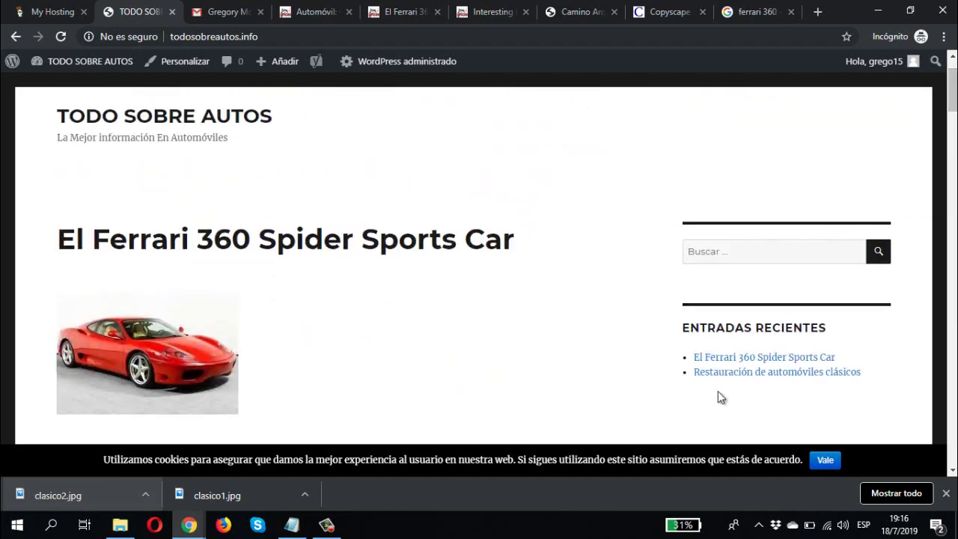
{"action": "scroll", "coordinate": [720, 396], "scroll_direction": "down", "scroll_amount": 2}
{"action": "scroll", "coordinate": [721, 396], "scroll_direction": "up", "scroll_amount": 3}
{"action": "mouse_move", "coordinate": [188, 524]}
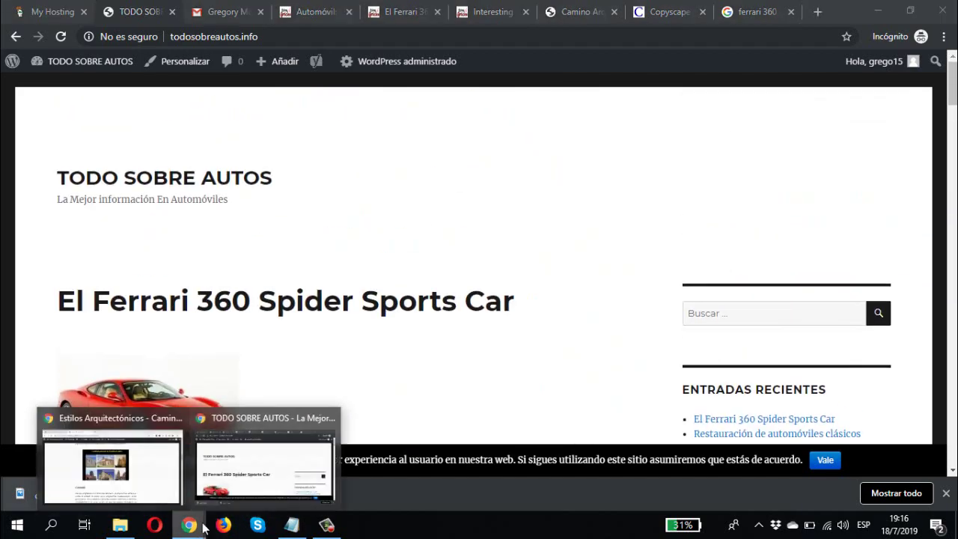
{"action": "left_click", "coordinate": [178, 486]}
{"action": "scroll", "coordinate": [202, 460], "scroll_direction": "up", "scroll_amount": 8}
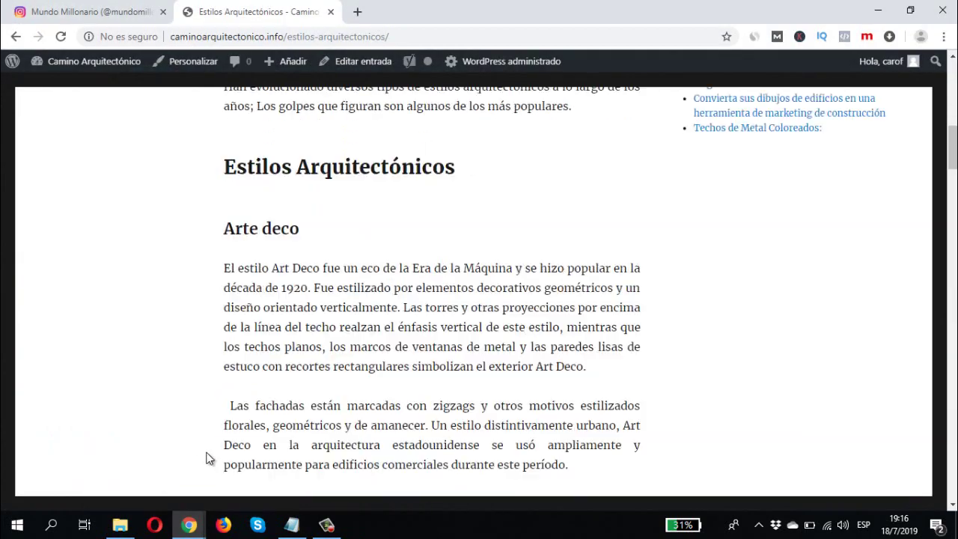
{"action": "left_click_drag", "start_coordinate": [954, 146], "coordinate": [954, 105]}
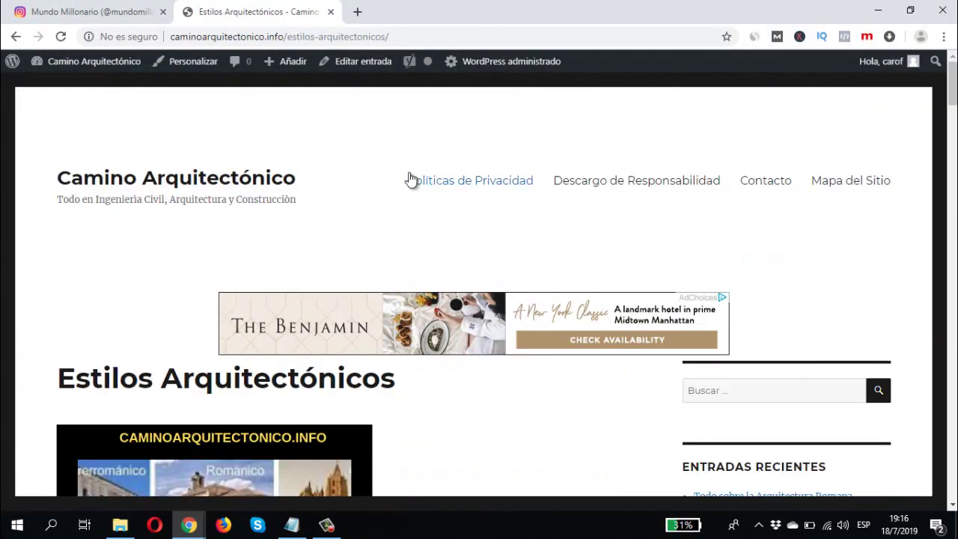
{"action": "scroll", "coordinate": [603, 354], "scroll_direction": "down", "scroll_amount": 4}
{"action": "scroll", "coordinate": [613, 359], "scroll_direction": "up", "scroll_amount": 4}
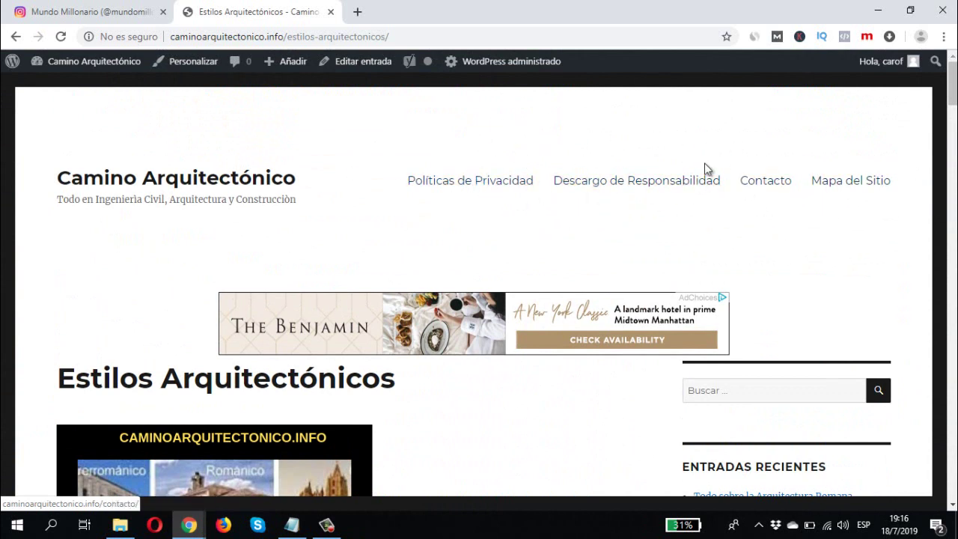
{"action": "scroll", "coordinate": [479, 292], "scroll_direction": "down", "scroll_amount": 3}
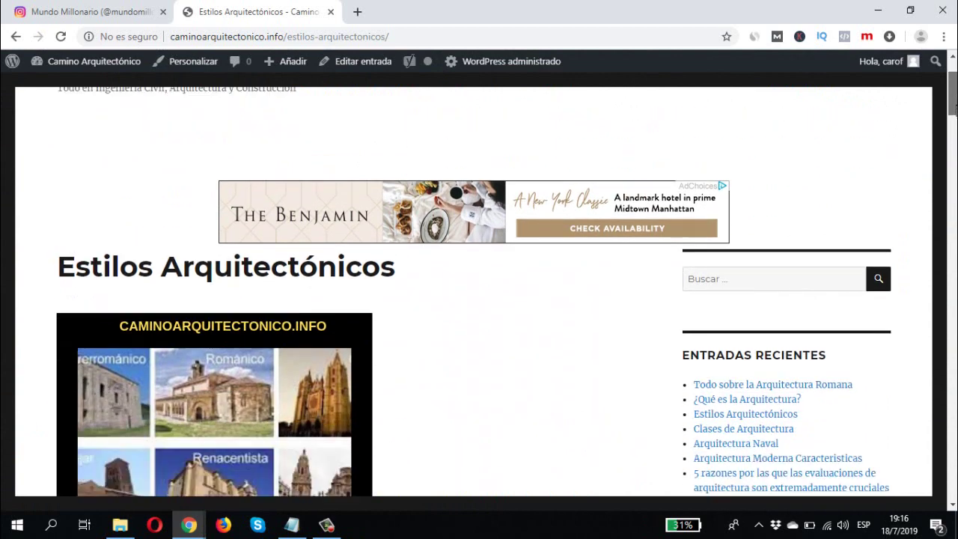
{"action": "scroll", "coordinate": [763, 202], "scroll_direction": "down", "scroll_amount": 1}
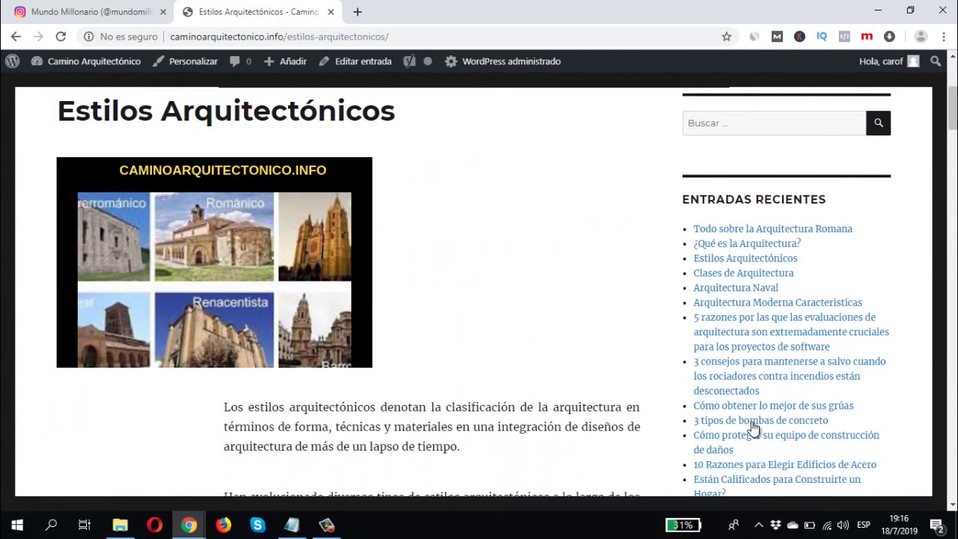
Close Chrome's downloads bar over the TODO SOBRE AUTOS front page
{"action": "mouse_move", "coordinate": [189, 524]}
{"action": "left_click", "coordinate": [257, 498]}
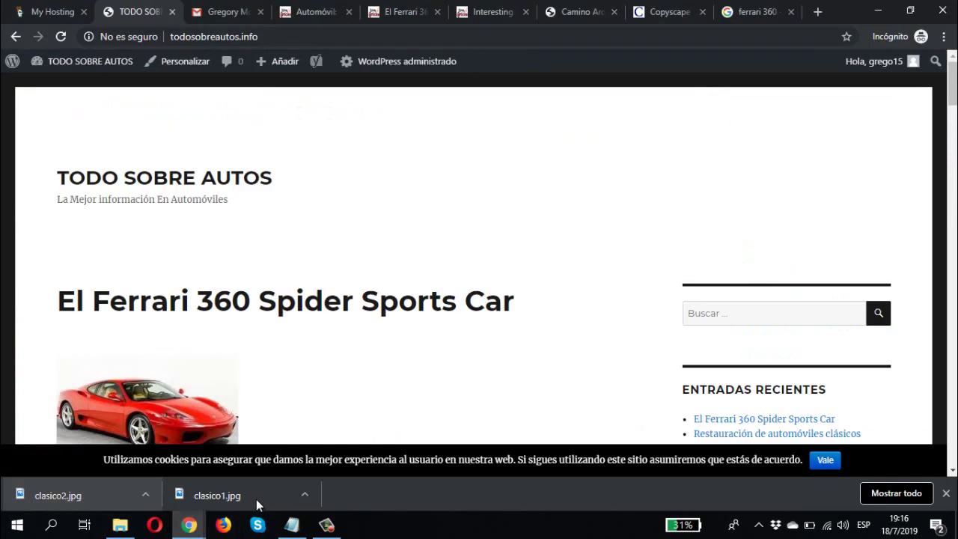
{"action": "scroll", "coordinate": [800, 214], "scroll_direction": "down", "scroll_amount": 2}
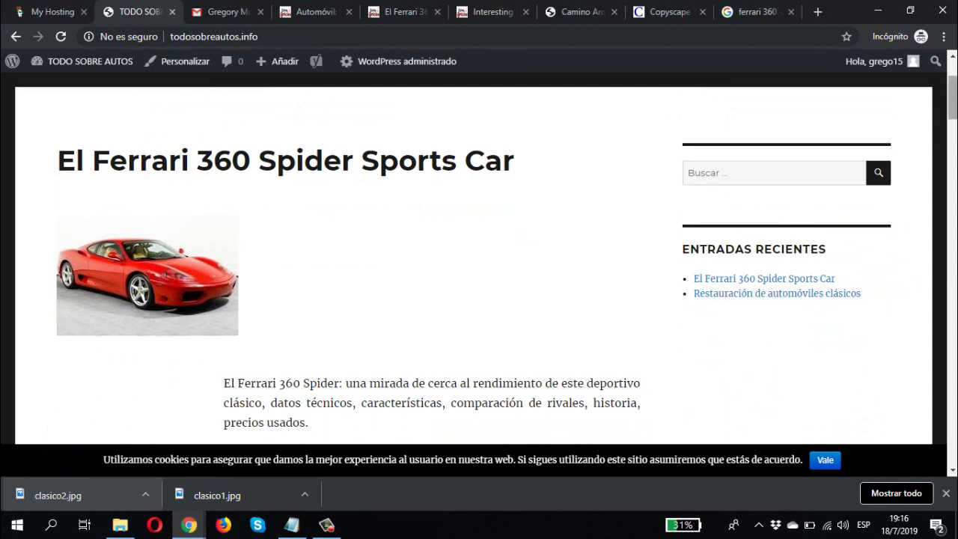
{"action": "scroll", "coordinate": [872, 250], "scroll_direction": "up", "scroll_amount": 2}
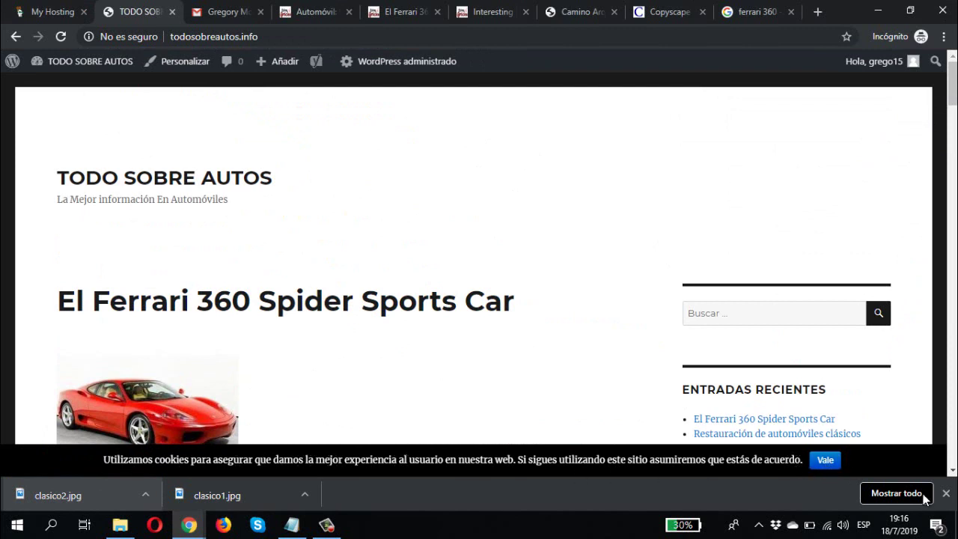
{"action": "left_click", "coordinate": [947, 495]}
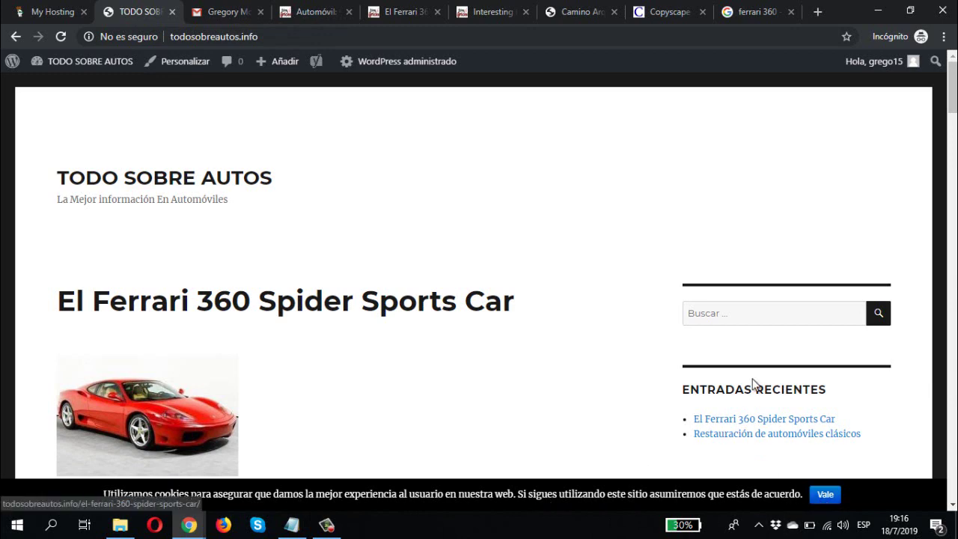
{"action": "scroll", "coordinate": [751, 385], "scroll_direction": "down", "scroll_amount": 5}
{"action": "scroll", "coordinate": [748, 386], "scroll_direction": "up", "scroll_amount": 5}
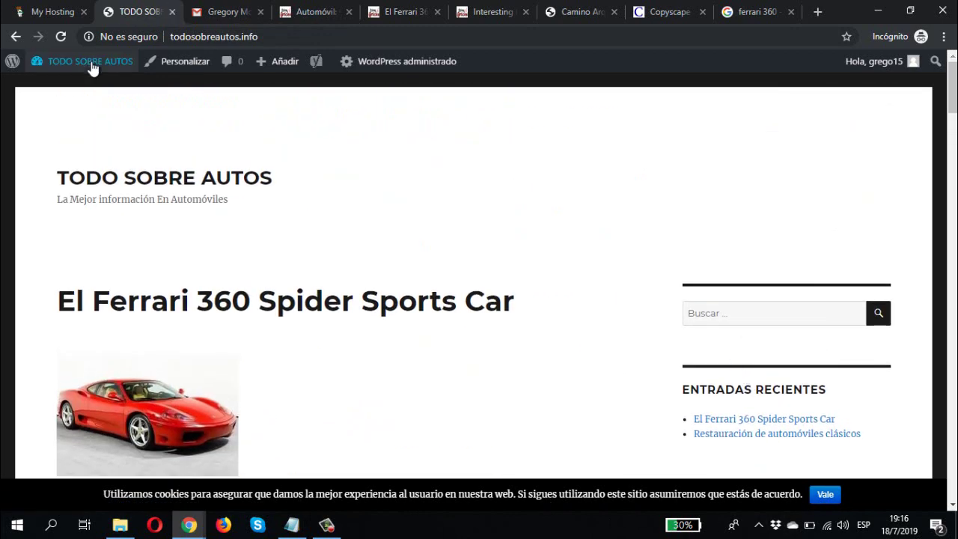
Go to the admin dashboard and open Apariencia › Menús
{"action": "mouse_move", "coordinate": [89, 63]}
{"action": "left_click", "coordinate": [64, 84]}
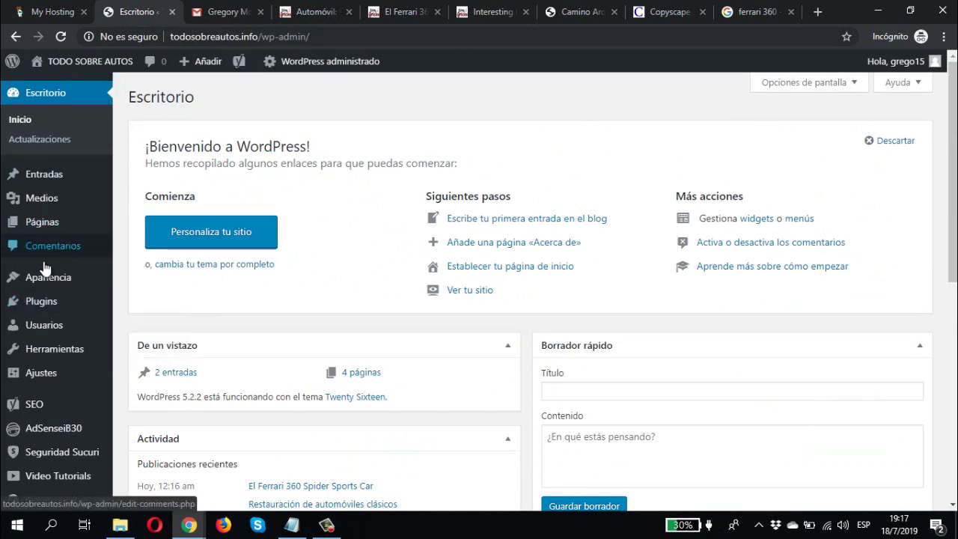
{"action": "mouse_move", "coordinate": [53, 286]}
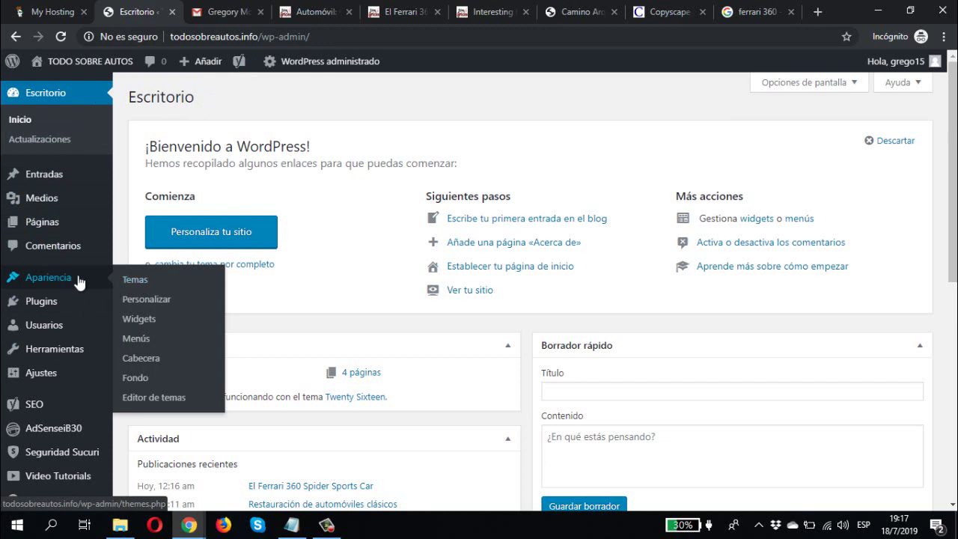
{"action": "left_click", "coordinate": [138, 339]}
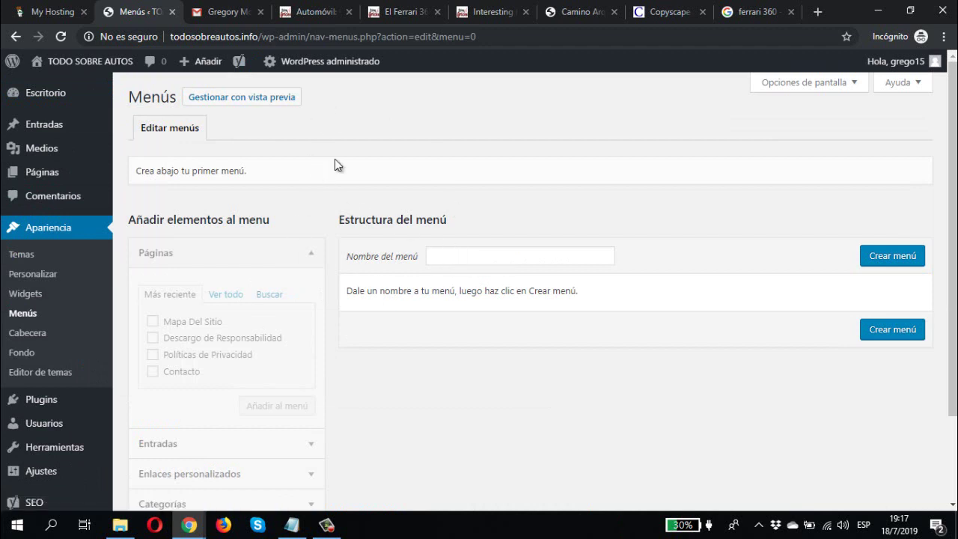
Create a menu named Inicio and add the four site pages to it
{"action": "left_click", "coordinate": [470, 257]}
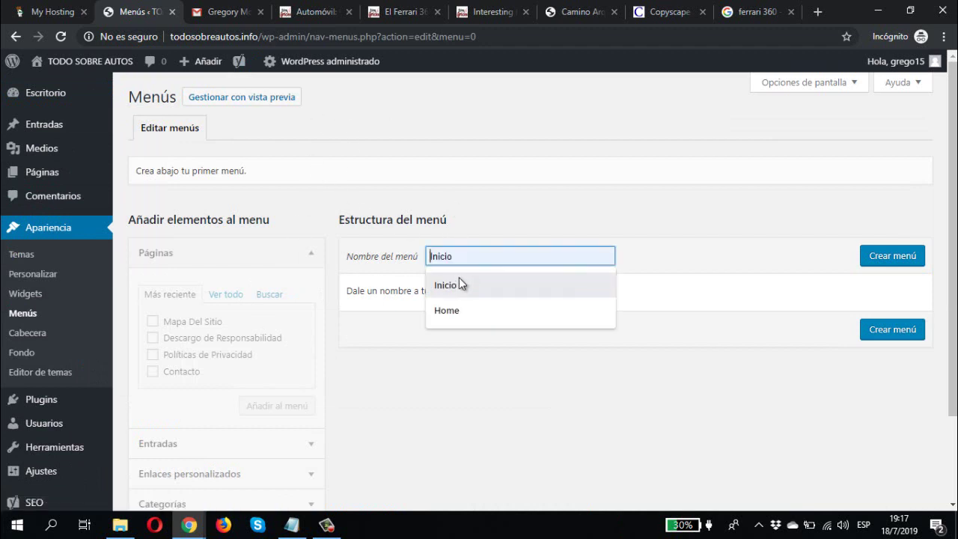
{"action": "left_click", "coordinate": [457, 284]}
{"action": "left_click", "coordinate": [869, 265]}
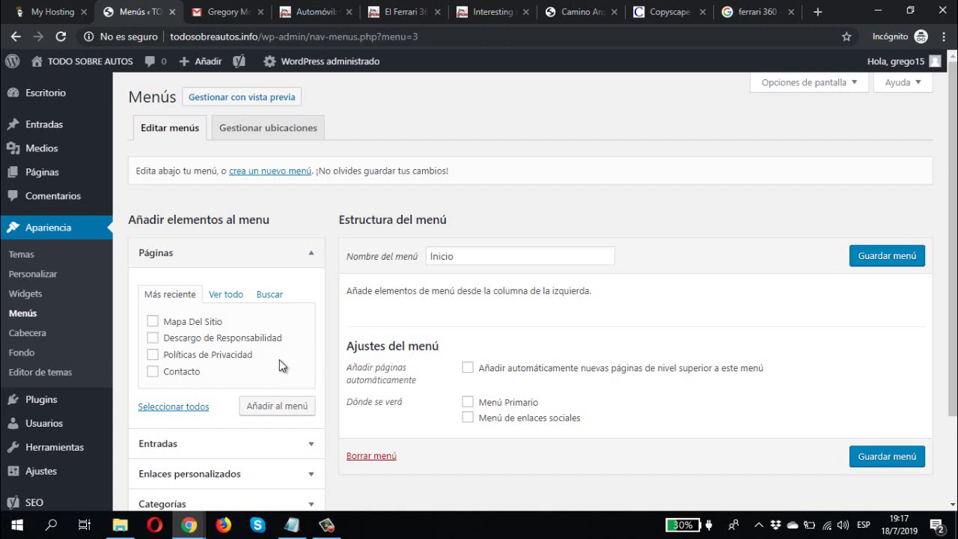
{"action": "scroll", "coordinate": [280, 360], "scroll_direction": "down", "scroll_amount": 1}
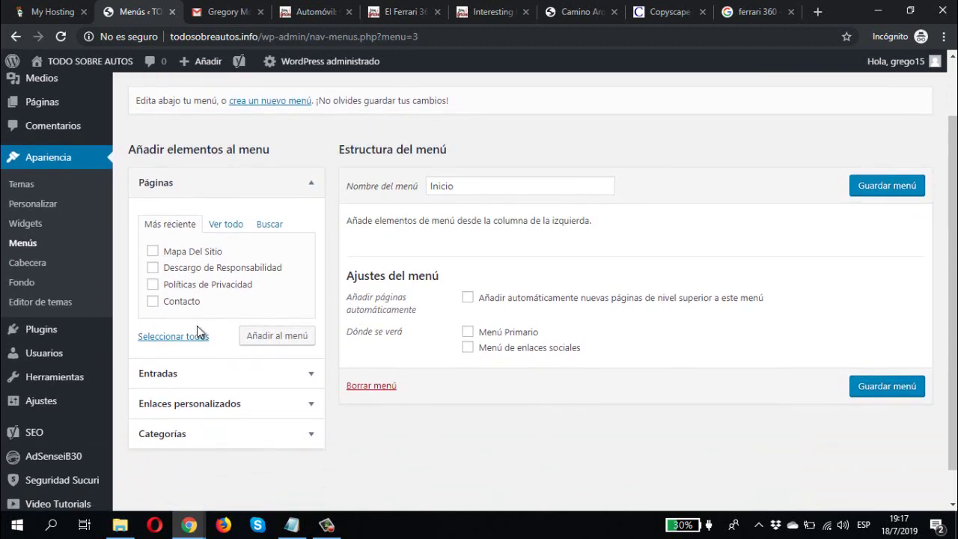
{"action": "left_click", "coordinate": [153, 286]}
{"action": "left_click", "coordinate": [153, 301]}
{"action": "left_click", "coordinate": [277, 336]}
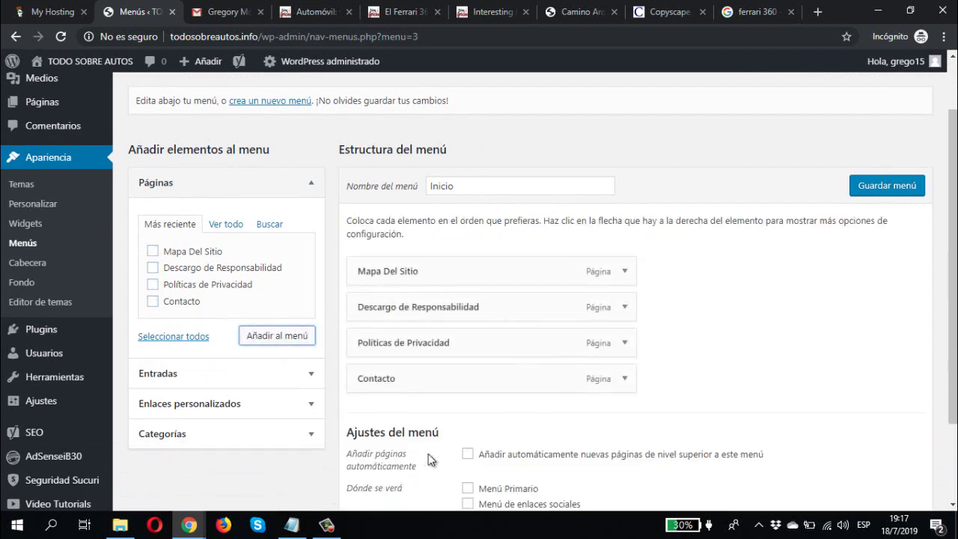
Order the items Contacto, Políticas de Privacidad, Descargo de Responsabilidad, Mapa Del Sitio; save as Menú Primario
{"action": "left_click_drag", "start_coordinate": [396, 377], "coordinate": [374, 271]}
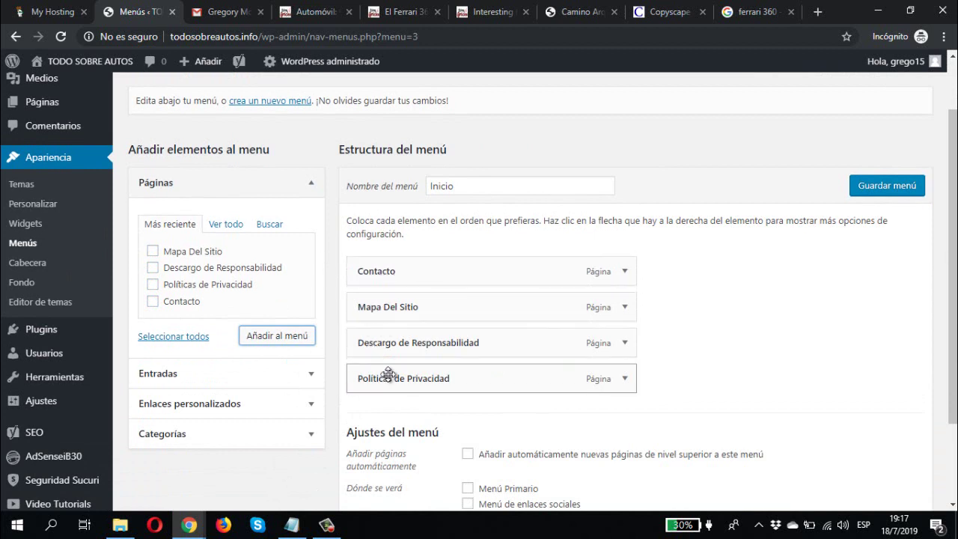
{"action": "left_click_drag", "start_coordinate": [377, 376], "coordinate": [373, 308]}
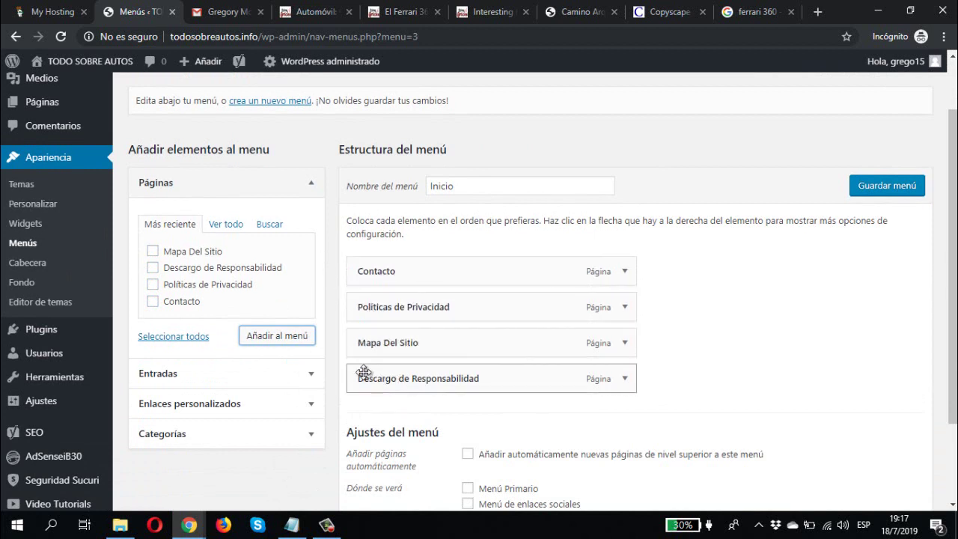
{"action": "left_click_drag", "start_coordinate": [361, 378], "coordinate": [361, 354]}
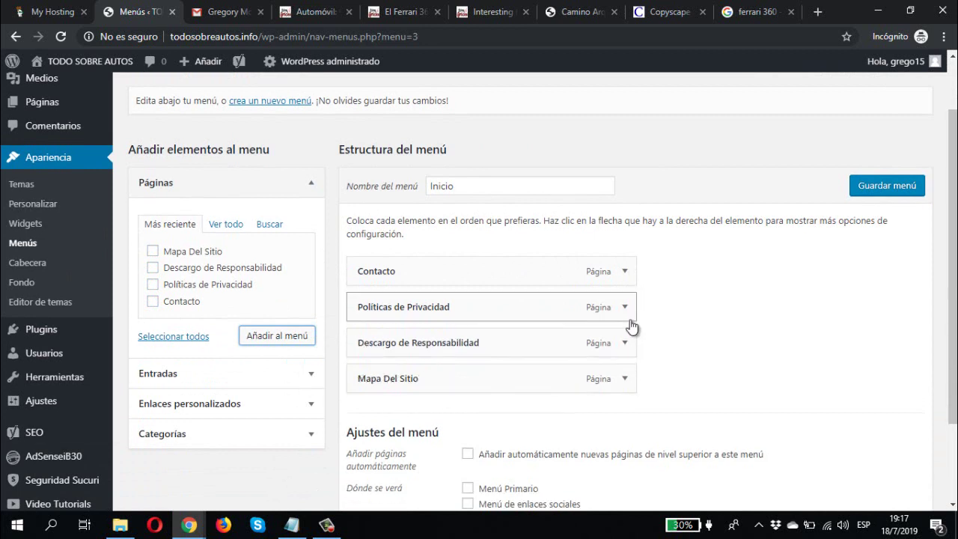
{"action": "scroll", "coordinate": [712, 322], "scroll_direction": "down", "scroll_amount": 3}
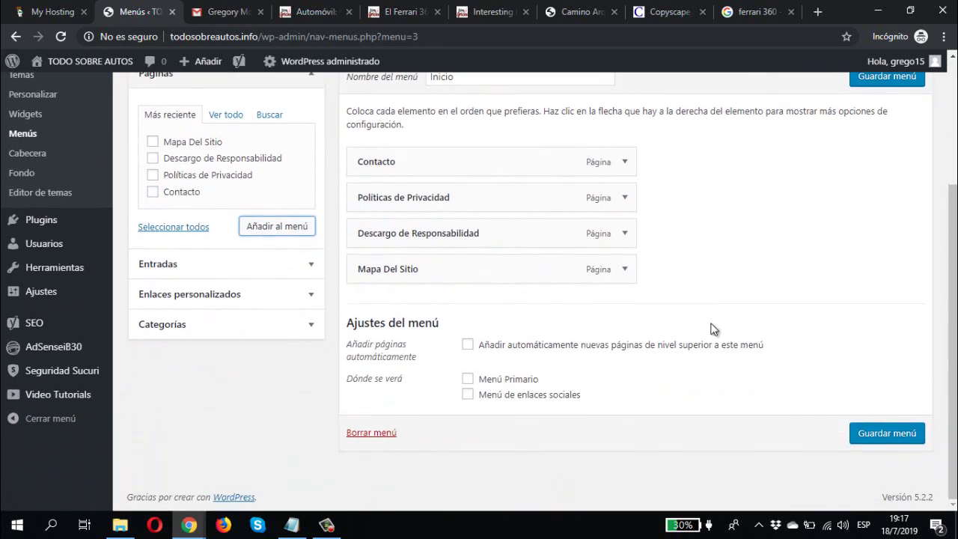
{"action": "left_click", "coordinate": [468, 380]}
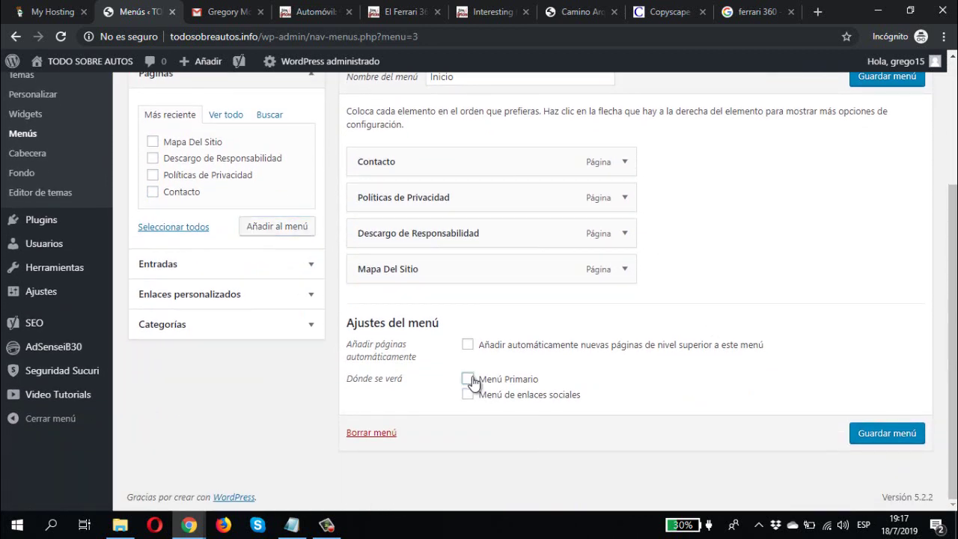
{"action": "left_click", "coordinate": [897, 438]}
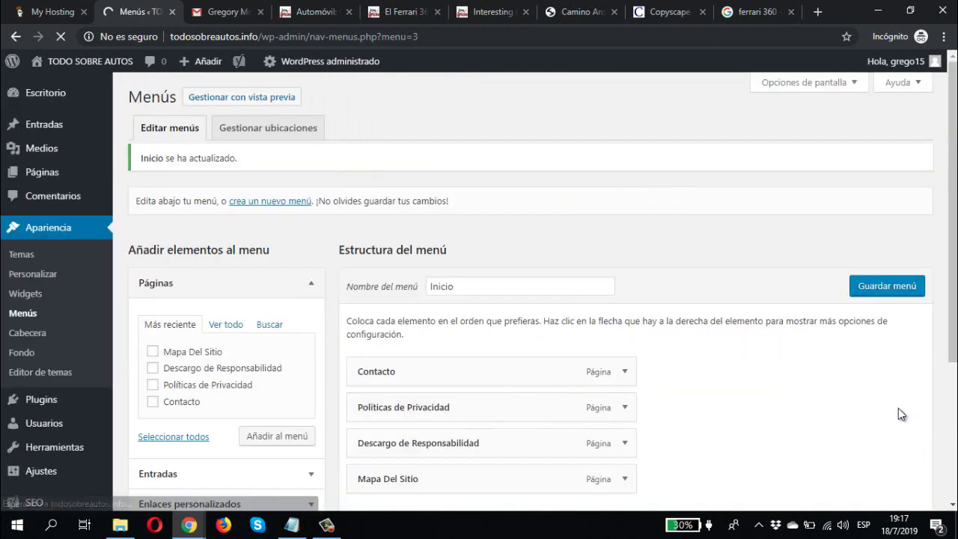
Open the live site in a new tab and scroll through the Ferrari 360 Spider post under the new menu
{"action": "mouse_move", "coordinate": [129, 64]}
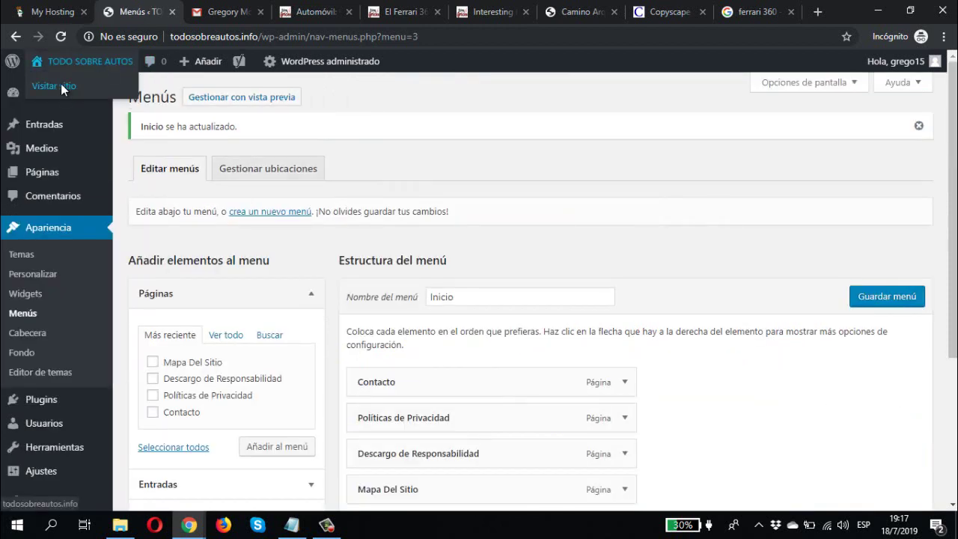
{"action": "middle_click", "coordinate": [61, 84]}
{"action": "left_click", "coordinate": [198, 15]}
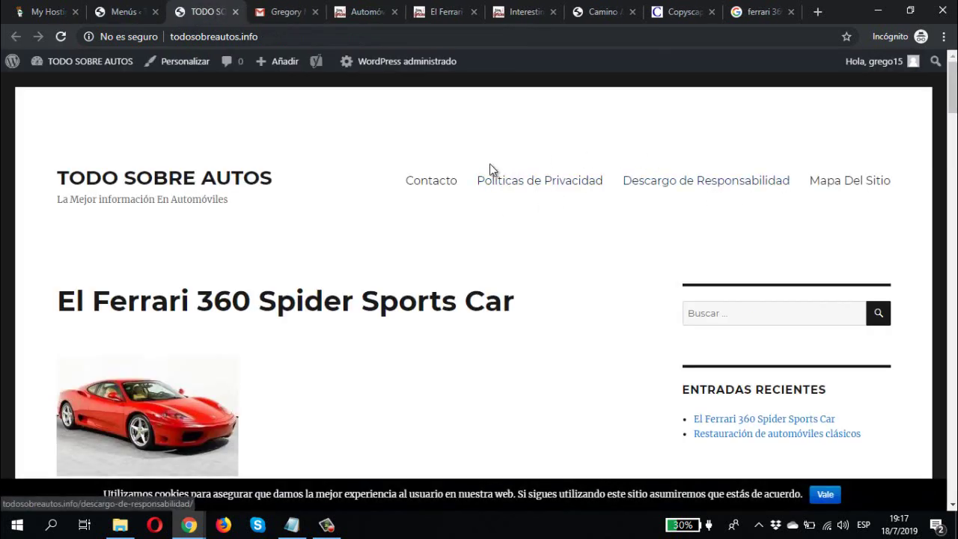
{"action": "mouse_move", "coordinate": [951, 105]}
{"action": "left_mouse_down"}
{"action": "mouse_move", "coordinate": [951, 187]}
{"action": "mouse_move", "coordinate": [945, 96]}
{"action": "left_mouse_up"}
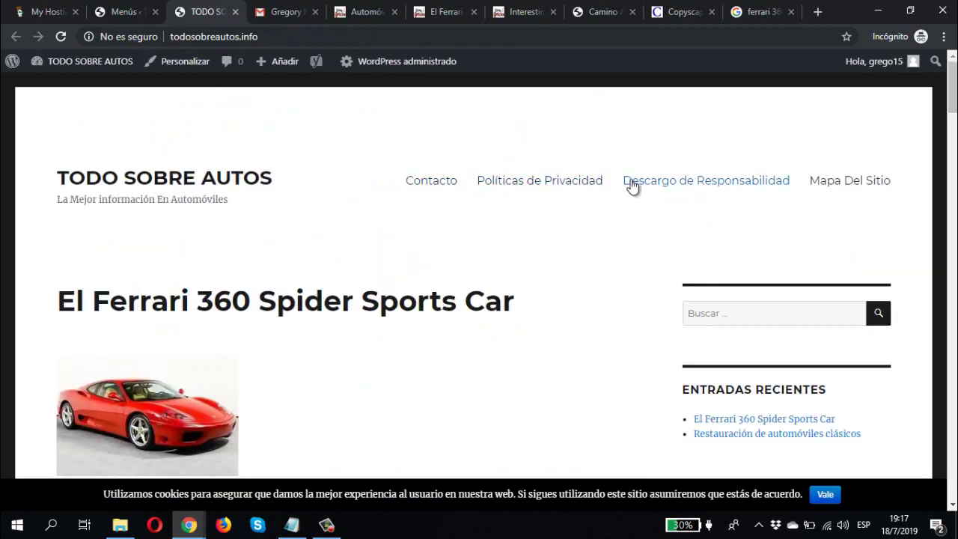
{"action": "scroll", "coordinate": [589, 257], "scroll_direction": "down", "scroll_amount": 2}
{"action": "scroll", "coordinate": [589, 257], "scroll_direction": "down", "scroll_amount": 10}
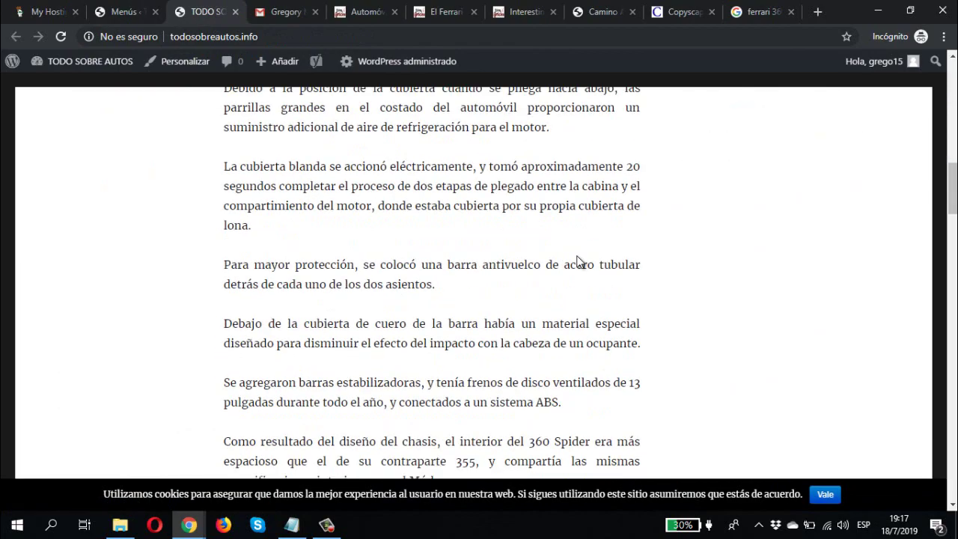
{"action": "scroll", "coordinate": [633, 257], "scroll_direction": "up", "scroll_amount": 12}
{"action": "scroll", "coordinate": [616, 250], "scroll_direction": "down", "scroll_amount": 2}
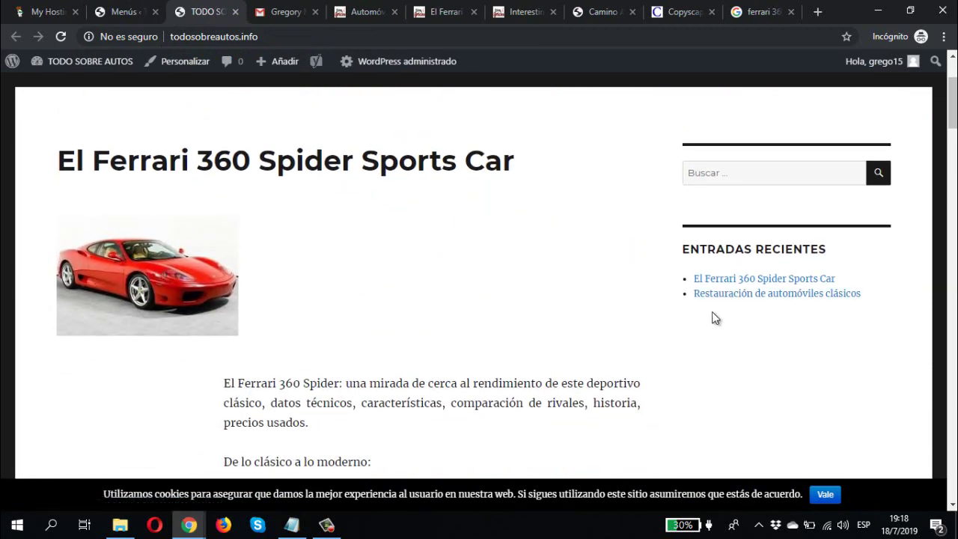
{"action": "scroll", "coordinate": [742, 385], "scroll_direction": "down", "scroll_amount": 2}
{"action": "scroll", "coordinate": [742, 385], "scroll_direction": "up", "scroll_amount": 2}
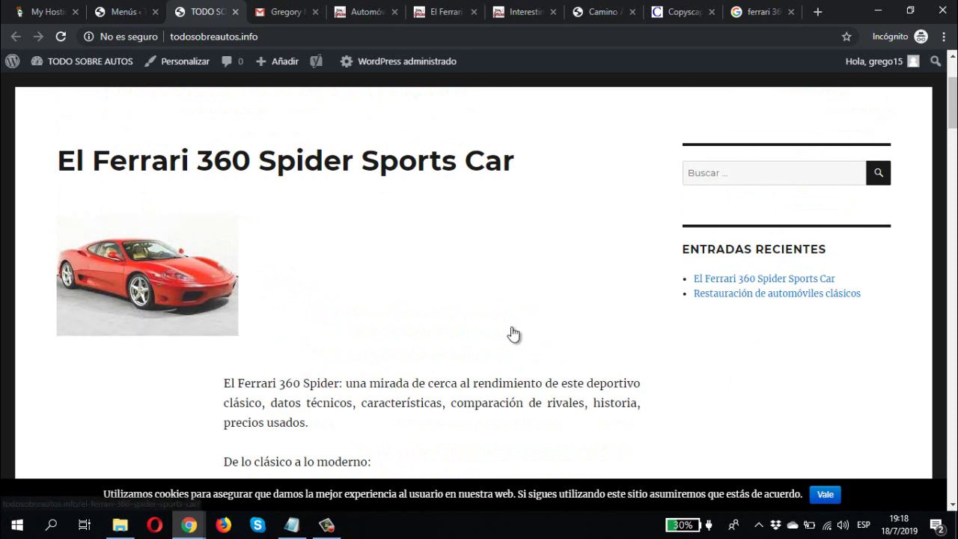
{"action": "scroll", "coordinate": [514, 334], "scroll_direction": "down", "scroll_amount": 1}
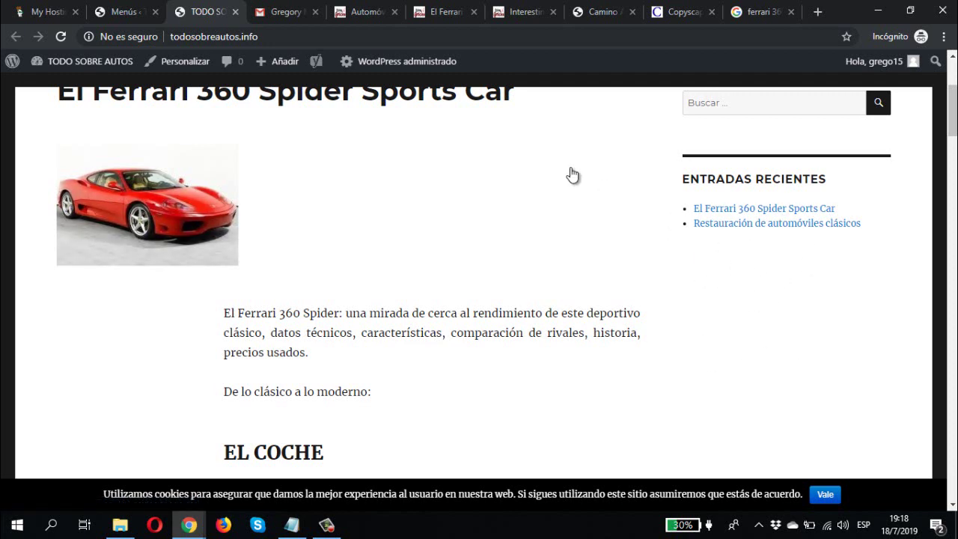
Select the site's full web address in the address bar
{"action": "left_click", "coordinate": [196, 35]}
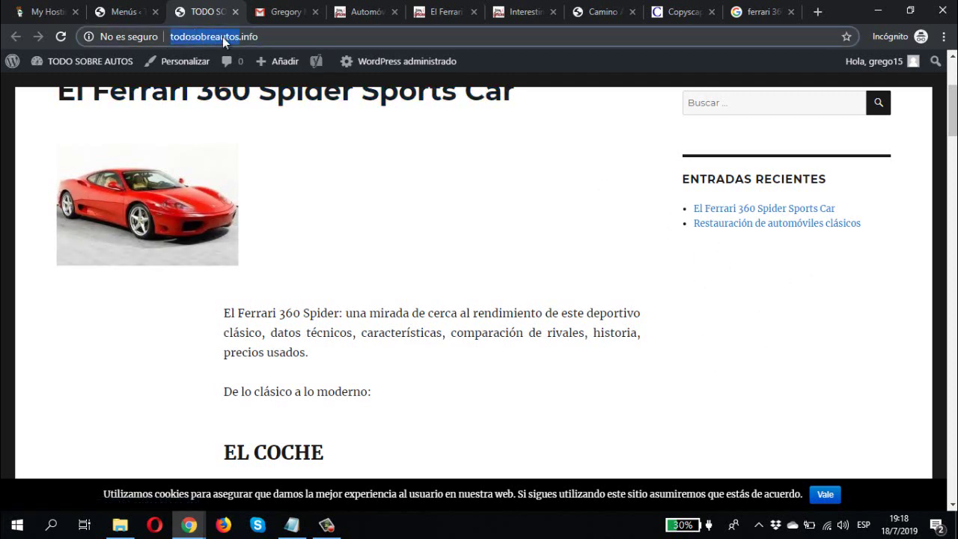
{"action": "left_click_drag", "start_coordinate": [290, 36], "coordinate": [239, 36]}
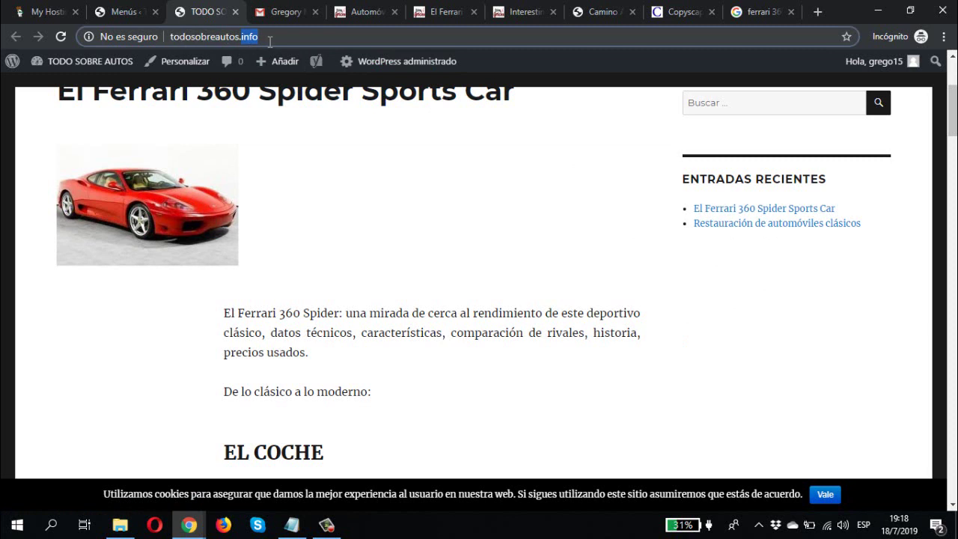
{"action": "key", "text": "ctrl+a"}
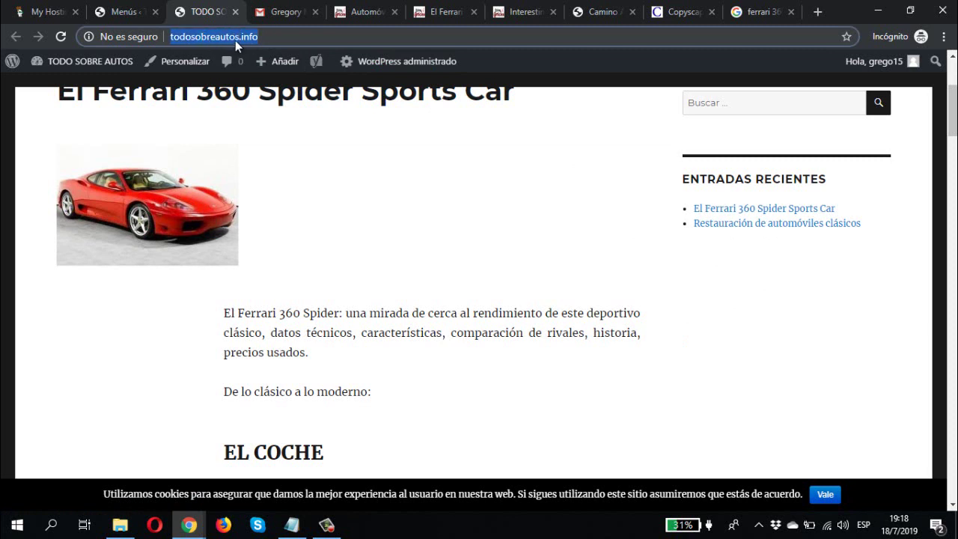